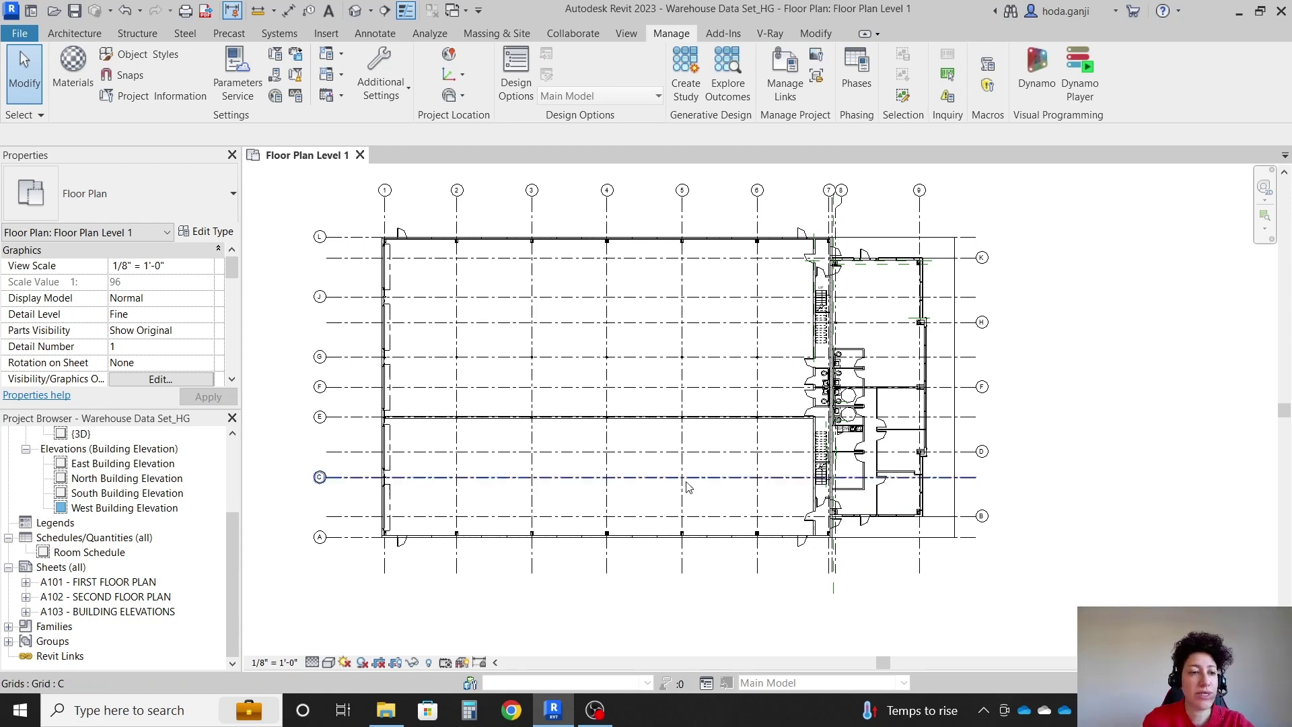
# Start a new Schedule/Quantities schedule for the Doors category, named Door Schedule.
pyautogui.click(54, 539)
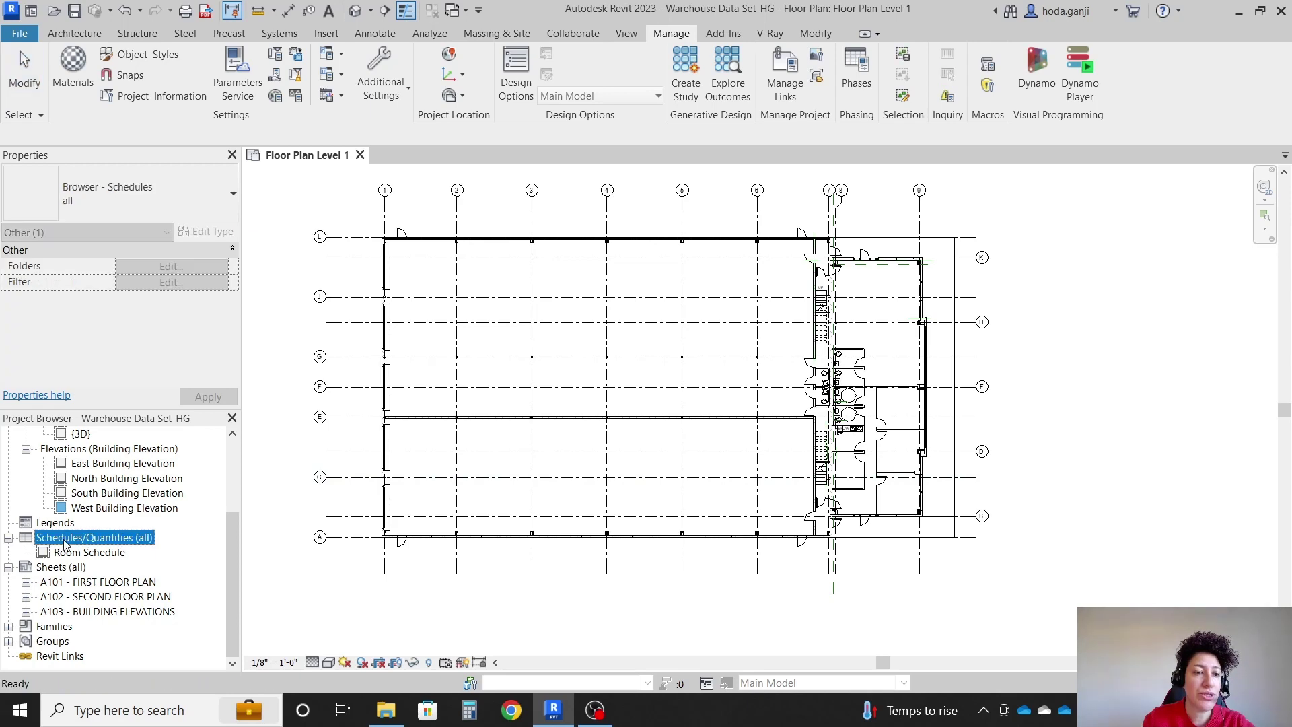
pyautogui.rightClick(67, 541)
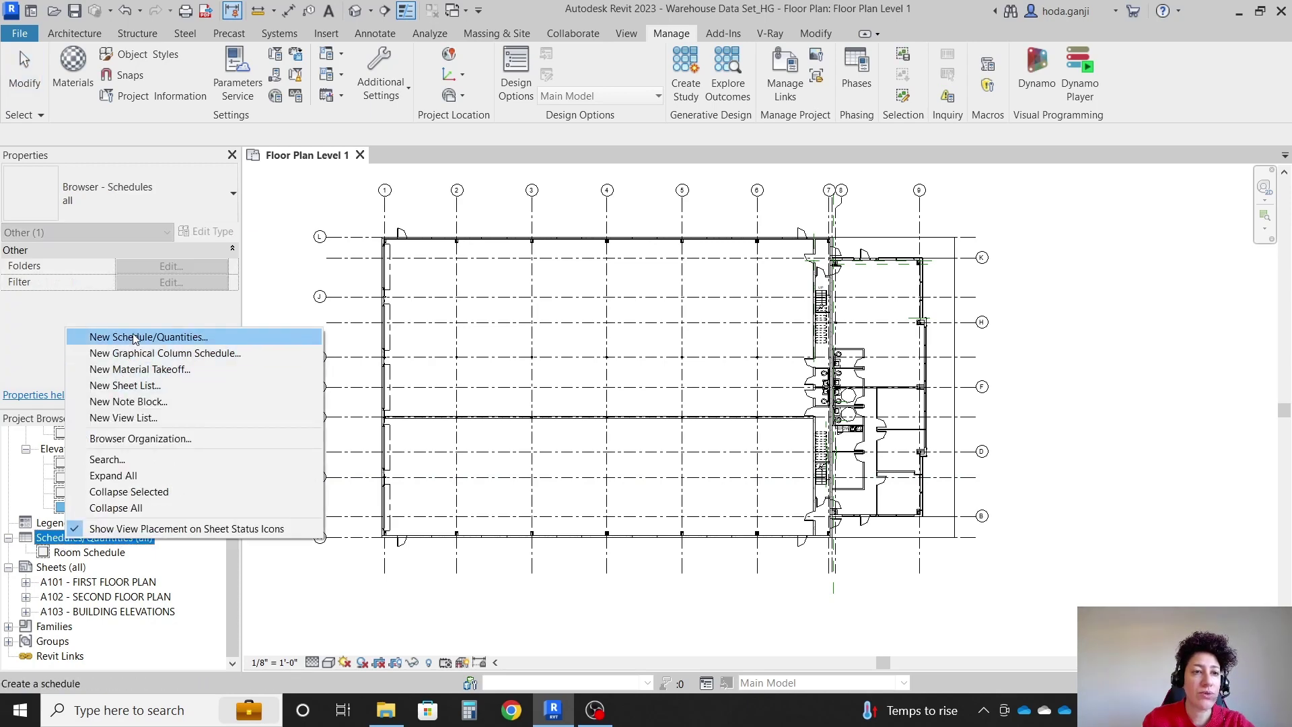
pyautogui.click(626, 33)
pyautogui.click(626, 34)
pyautogui.click(834, 55)
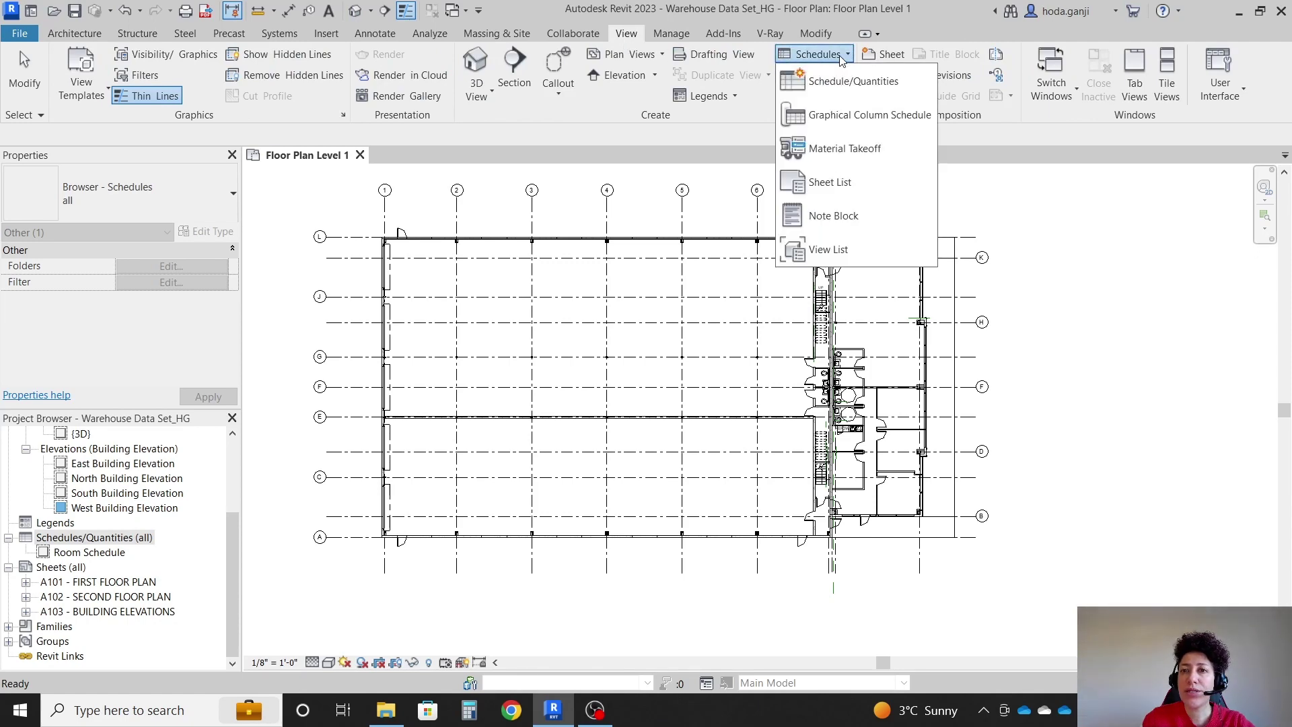
pyautogui.click(843, 82)
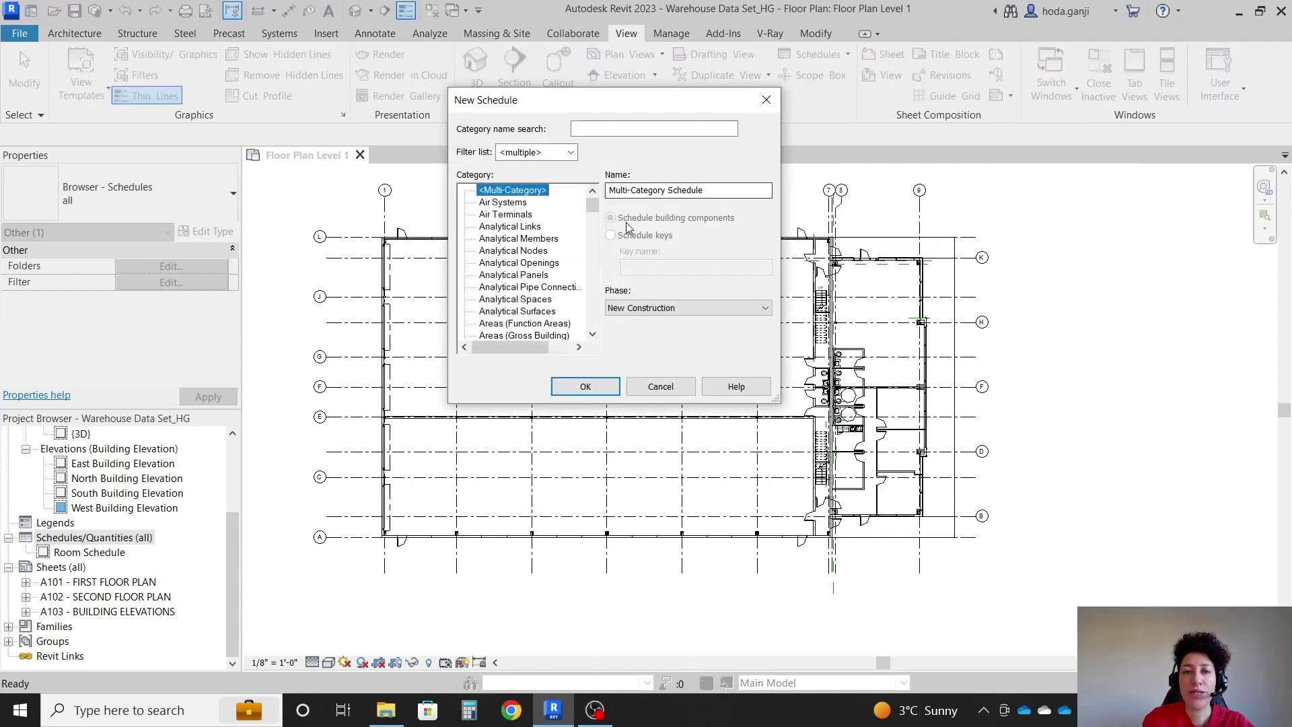
pyautogui.click(500, 261)
pyautogui.scroll(-6, 498, 296)
pyautogui.click(504, 307)
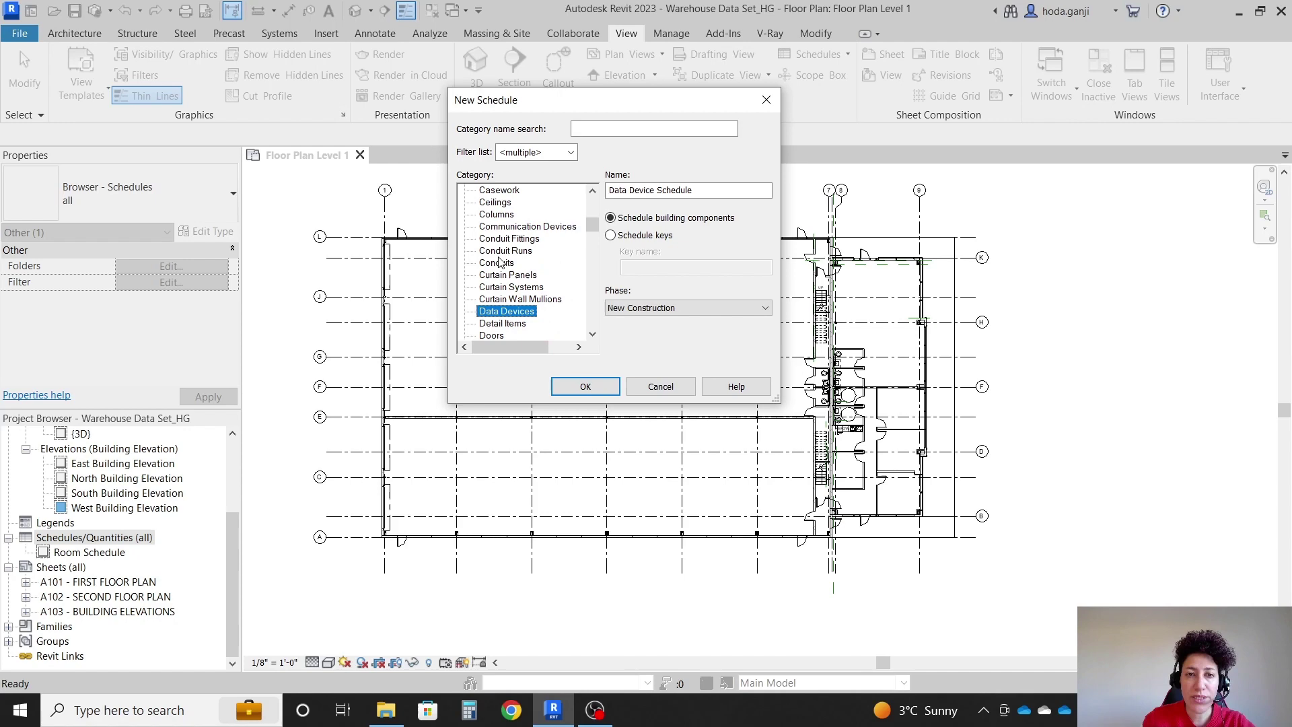
pyautogui.scroll(-1, 491, 316)
pyautogui.click(492, 311)
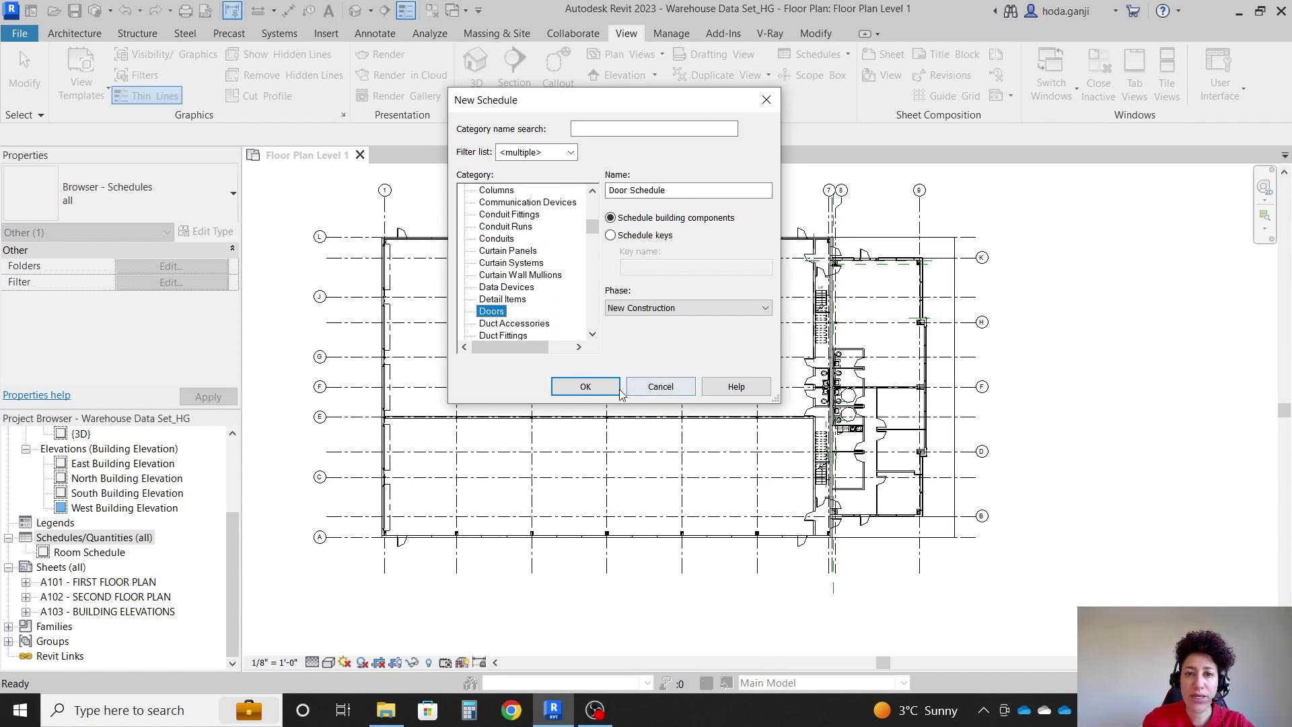
pyautogui.click(584, 386)
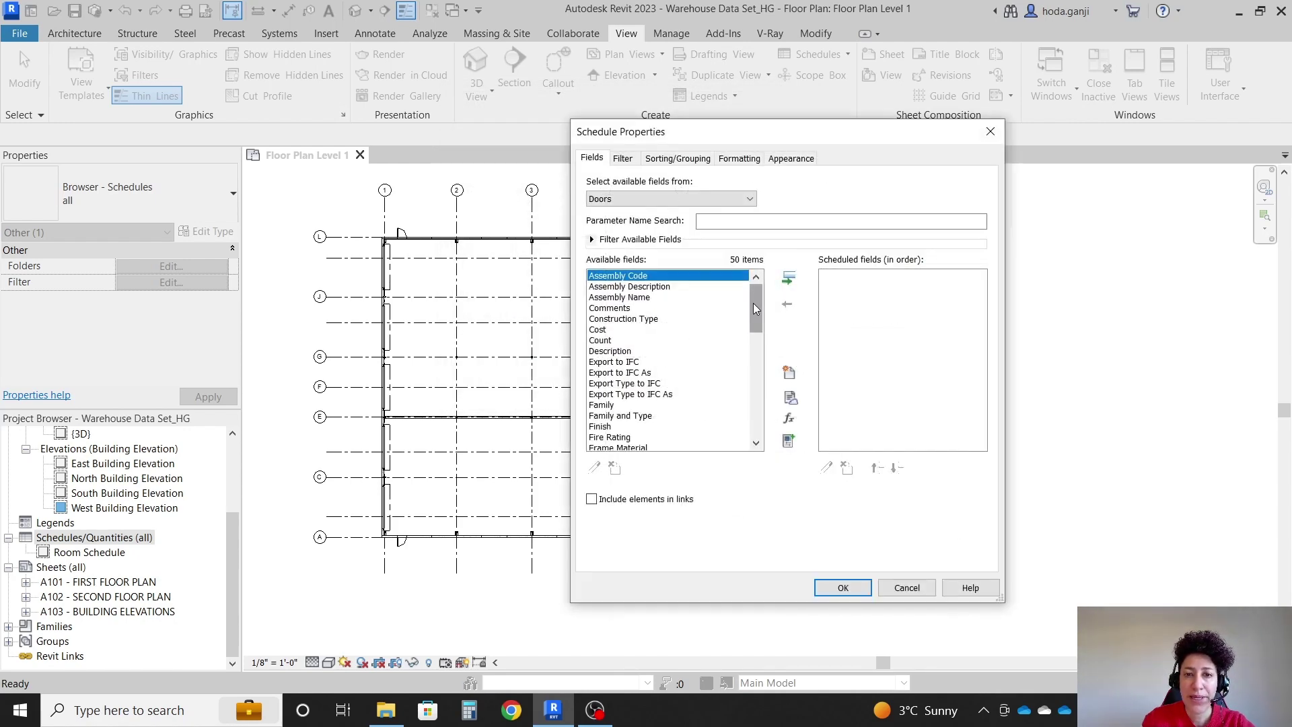
# Add Count, Type and Type Mark to the scheduled fields.
pyautogui.click(606, 340)
pyautogui.click(790, 279)
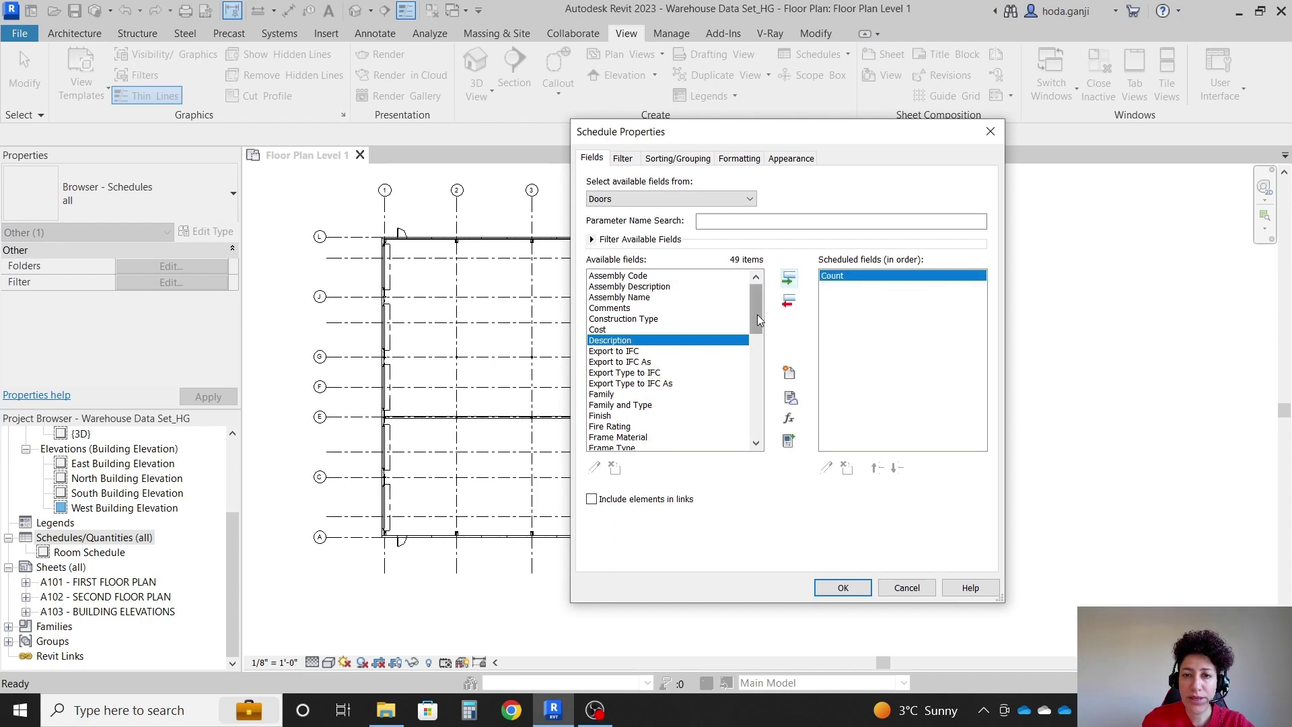
pyautogui.moveTo(757, 314); pyautogui.dragTo(760, 429)
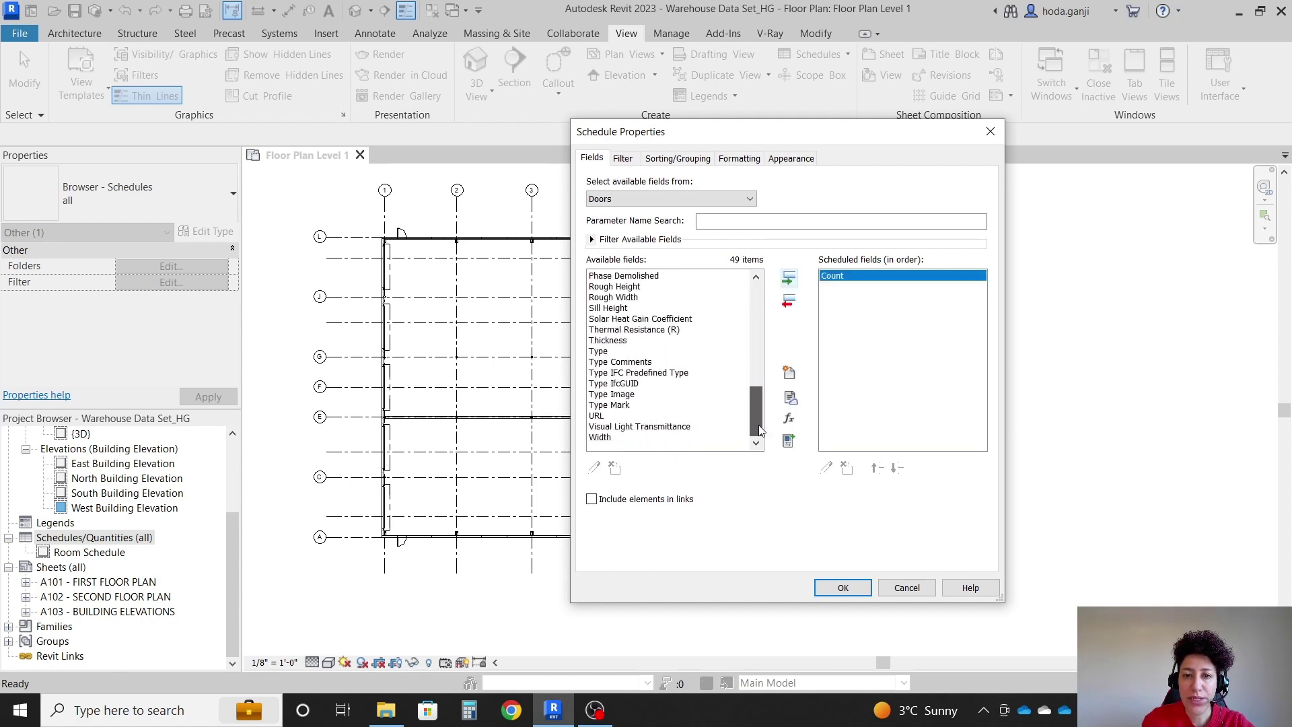
pyautogui.click(605, 351)
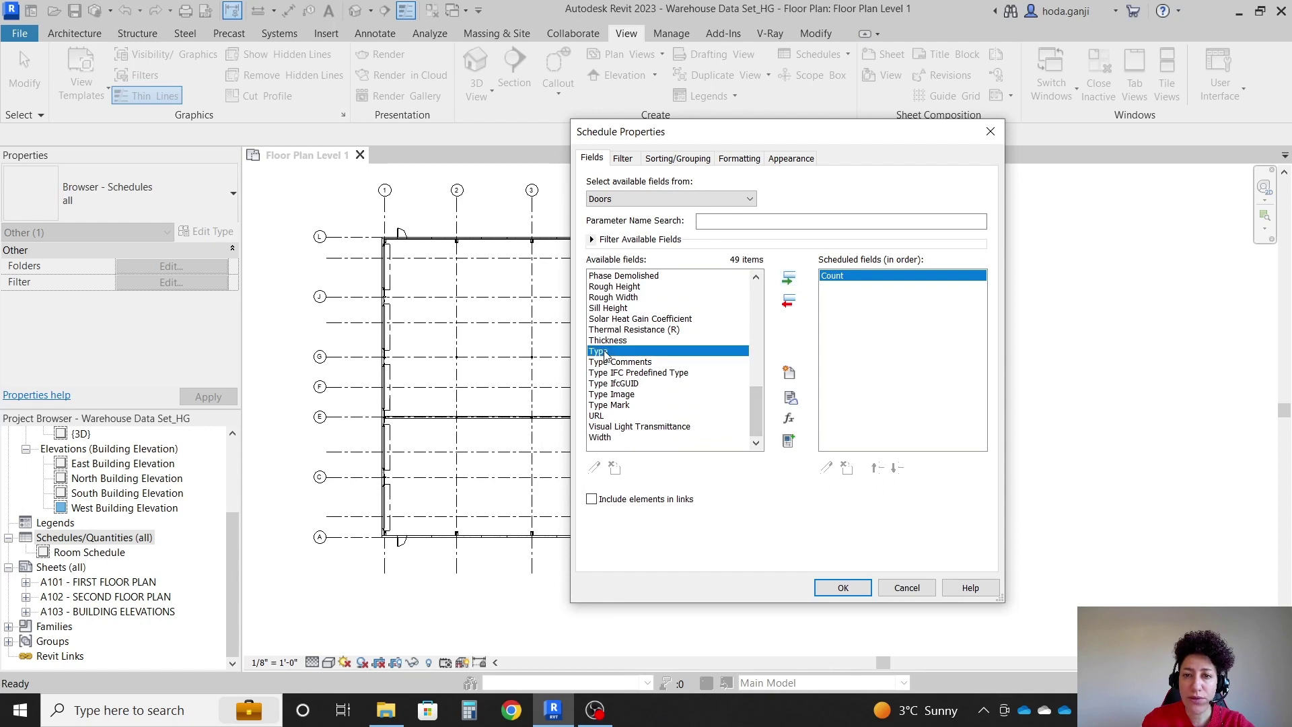
pyautogui.click(788, 278)
pyautogui.click(609, 405)
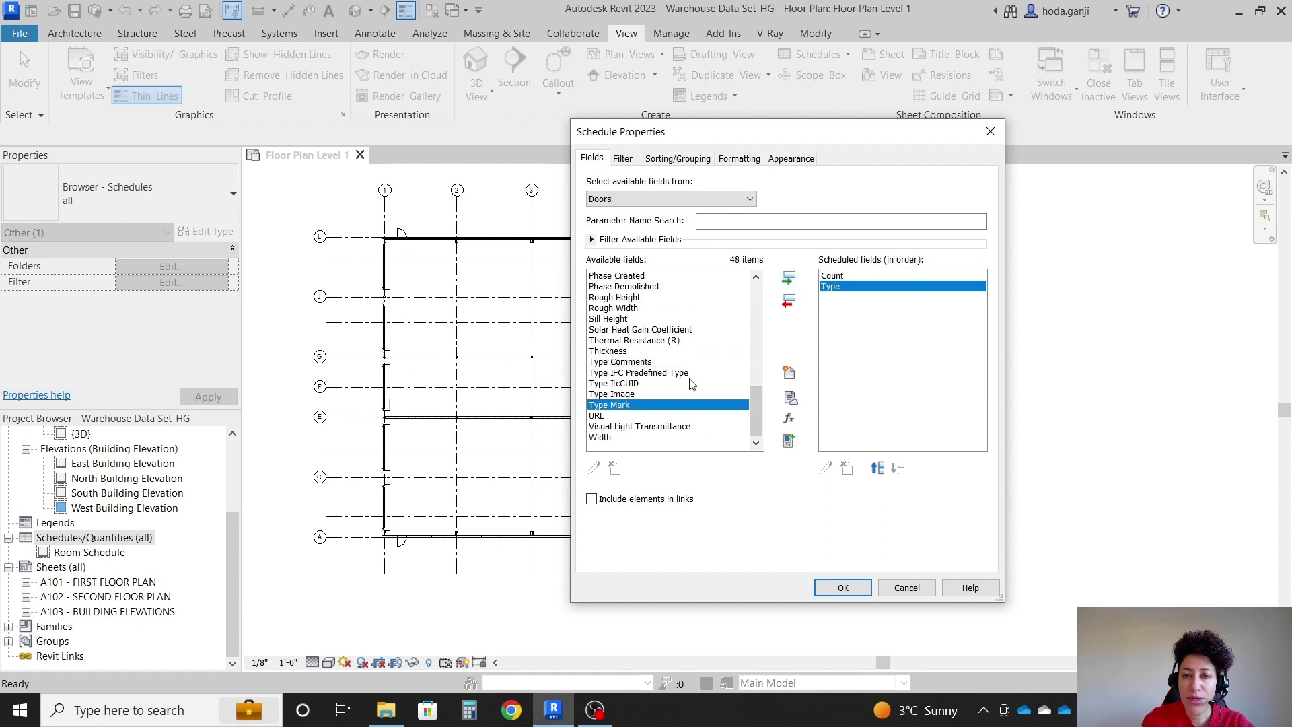
pyautogui.click(788, 278)
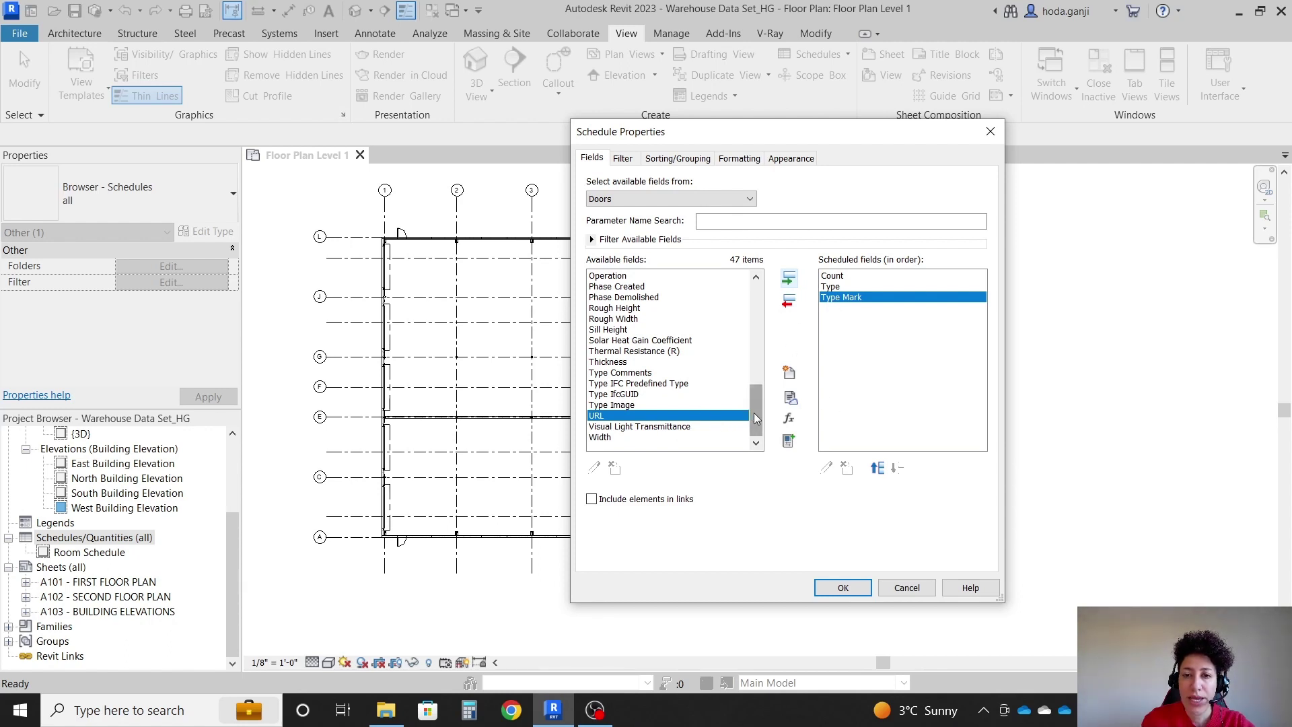
pyautogui.moveTo(754, 413); pyautogui.dragTo(732, 312)
# Add Width and Height to the scheduled fields and create the schedule.
pyautogui.scroll(-4, 733, 323)
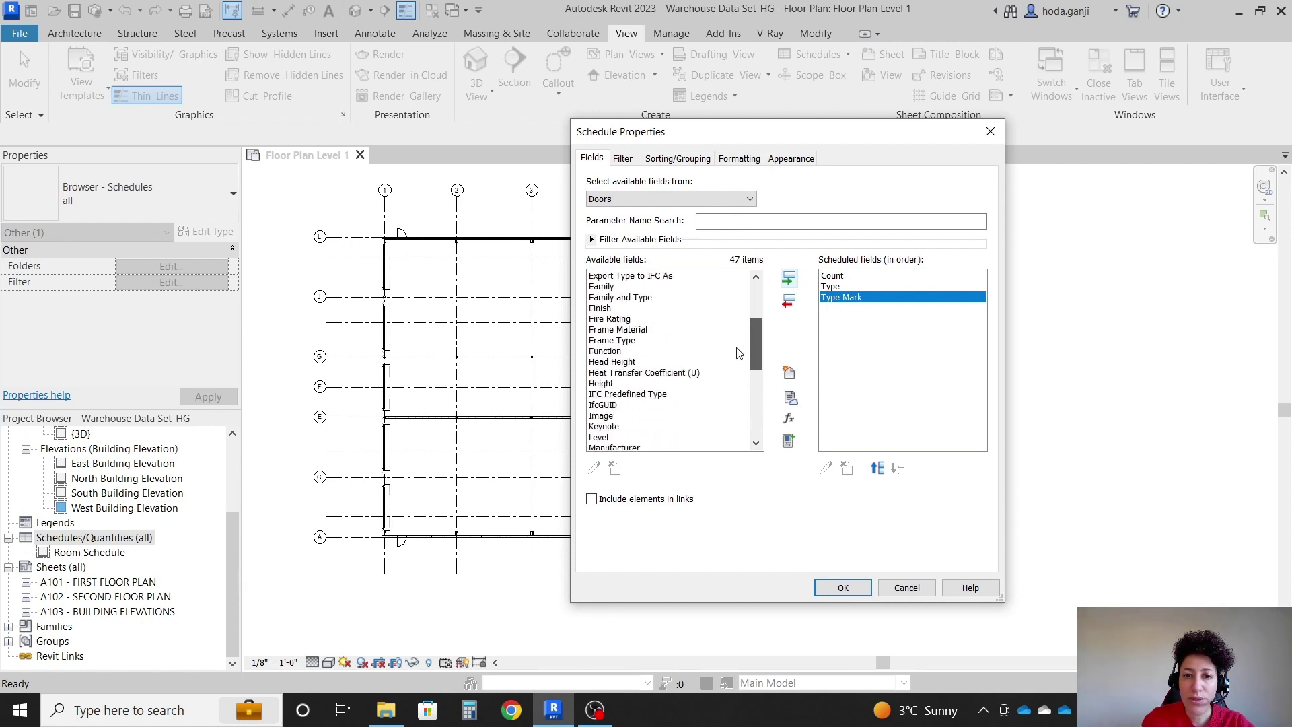
pyautogui.scroll(-6, 739, 356)
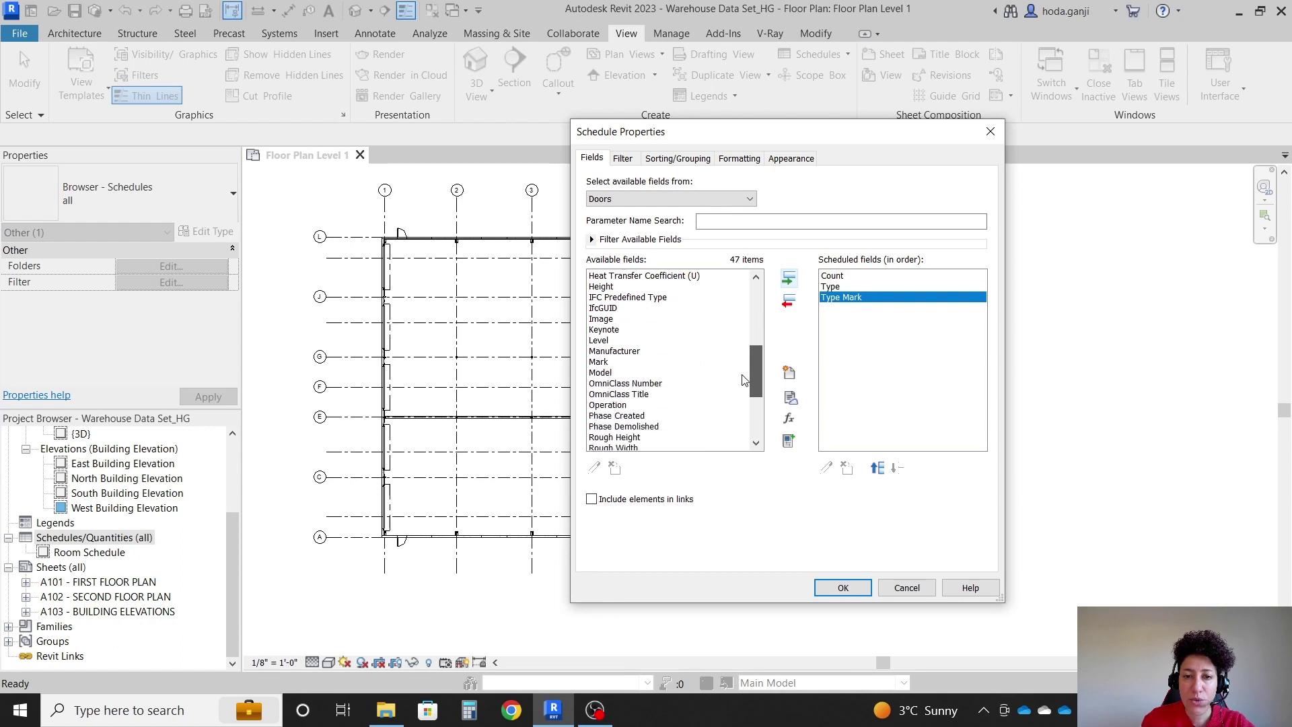
pyautogui.click(625, 437)
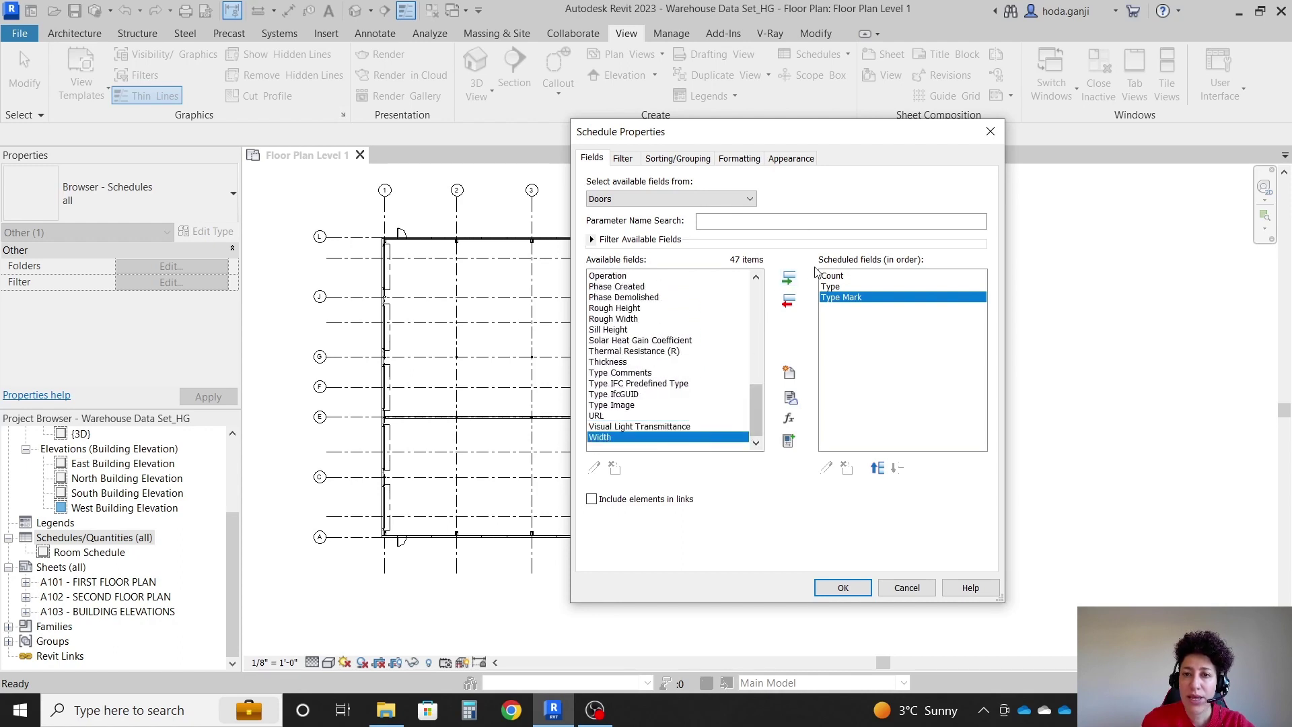
pyautogui.click(788, 277)
pyautogui.moveTo(755, 409); pyautogui.dragTo(756, 358)
pyautogui.click(613, 329)
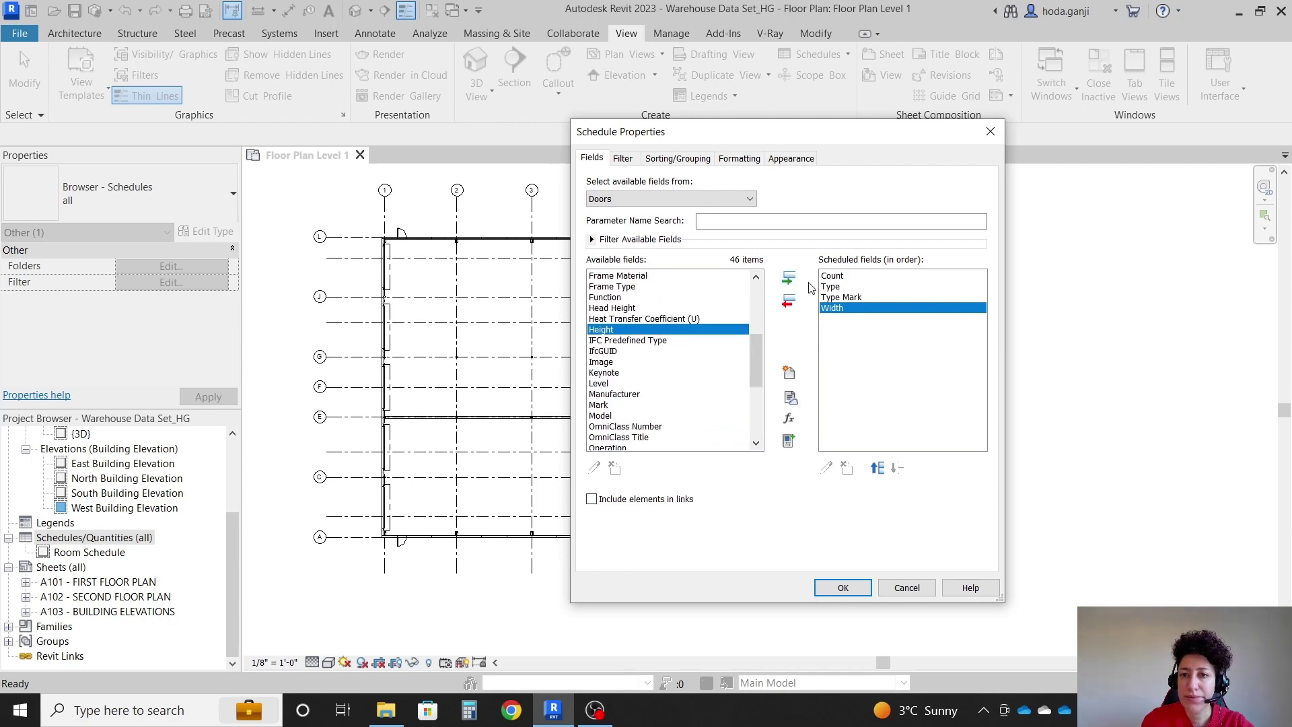
pyautogui.click(789, 278)
pyautogui.click(842, 587)
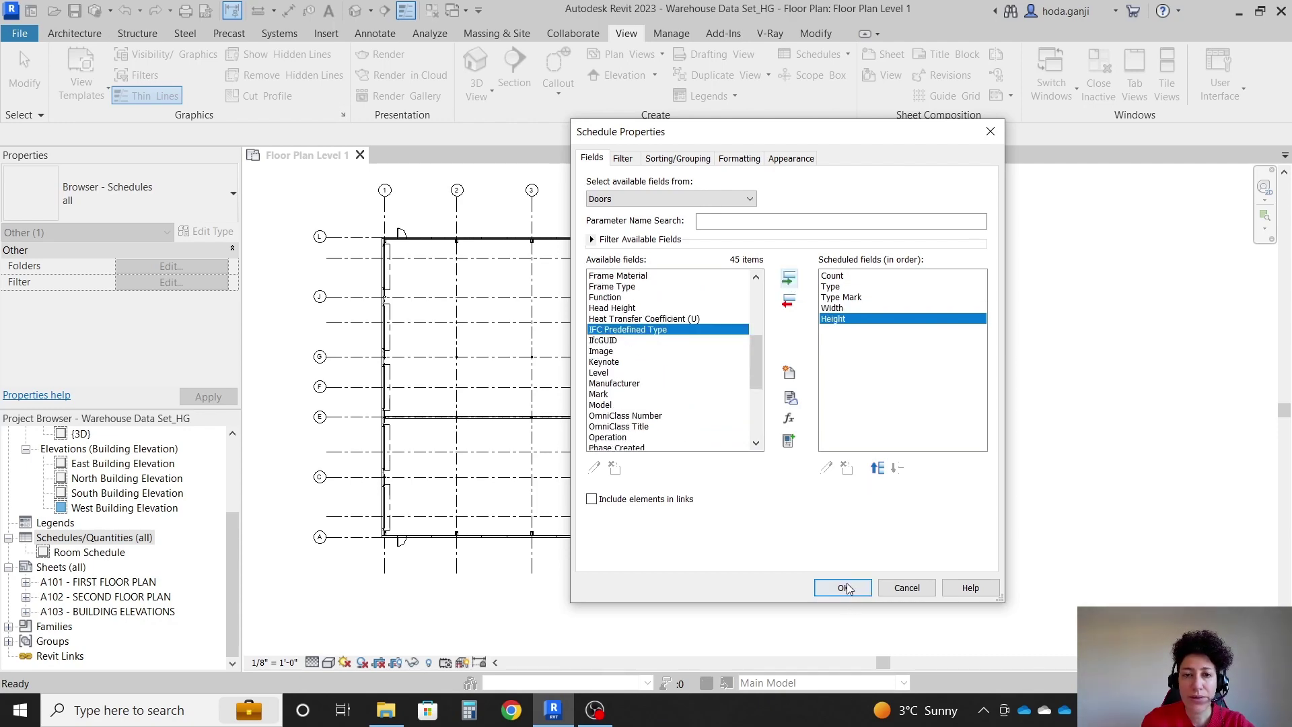
# Narrow the Count column and scroll Properties down to the Sorting/Grouping parameter.
pyautogui.scroll(-3, 570, 375)
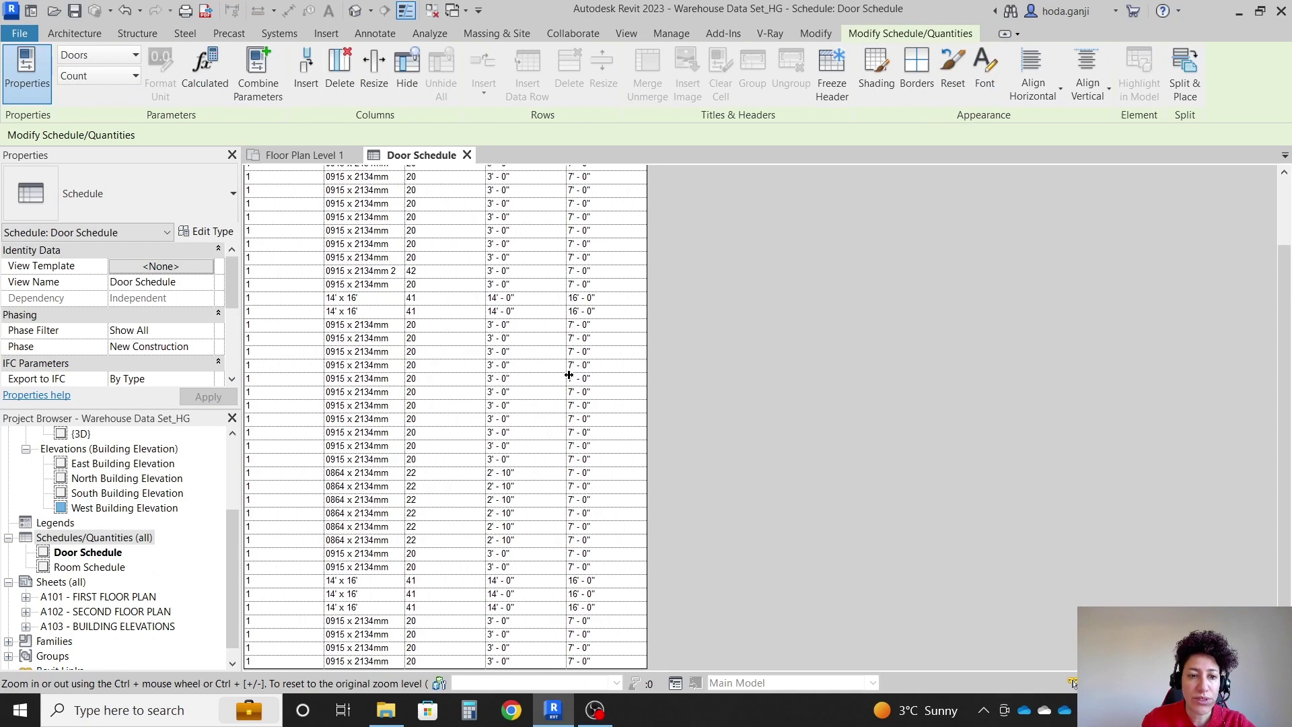
pyautogui.scroll(3, 569, 375)
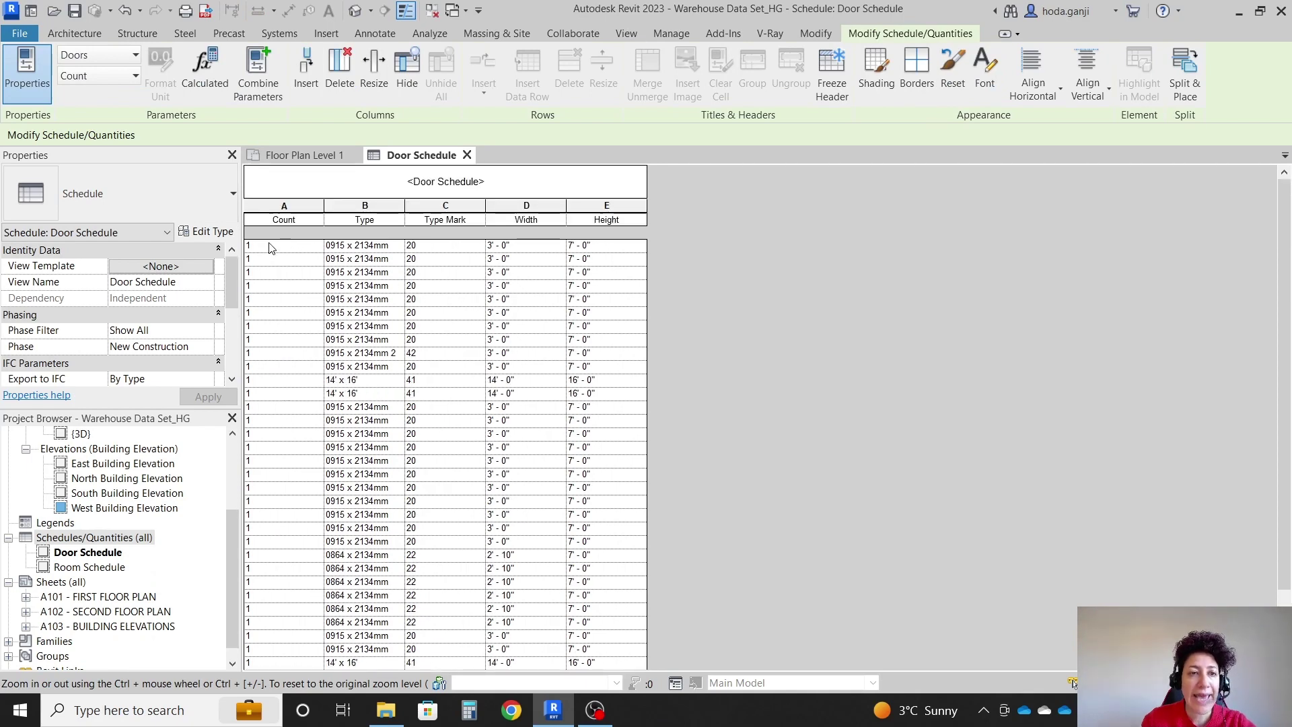
pyautogui.moveTo(324, 208); pyautogui.dragTo(293, 206)
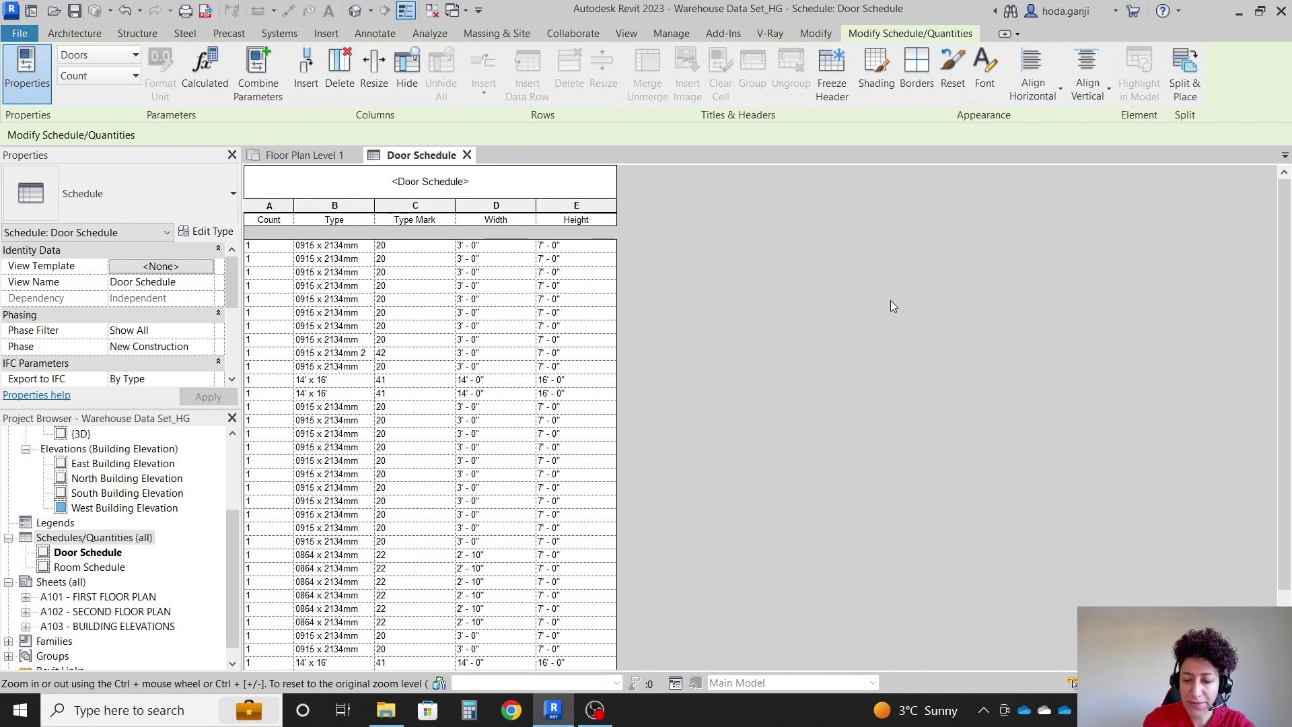
pyautogui.keyDown('ctrl'); pyautogui.scroll(4, 890, 300); pyautogui.keyUp('ctrl')
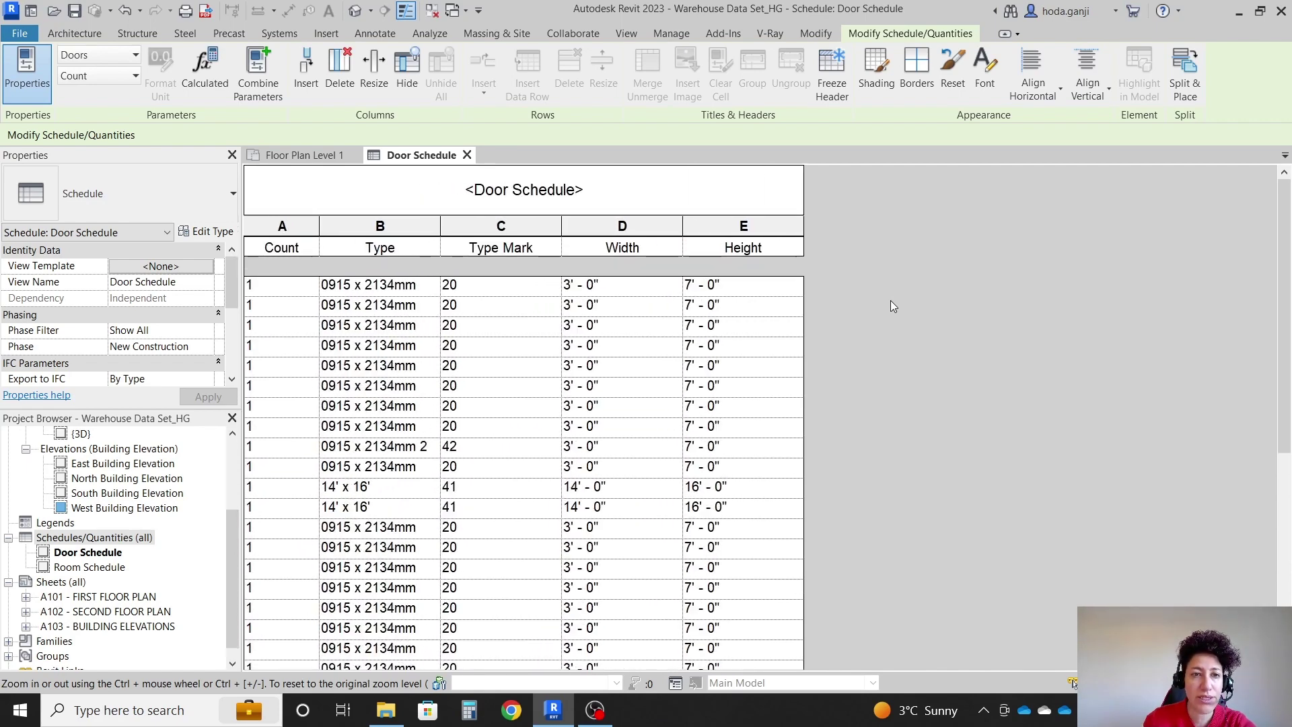
pyautogui.keyDown('ctrl'); pyautogui.scroll(-3, 890, 300); pyautogui.keyUp('ctrl')
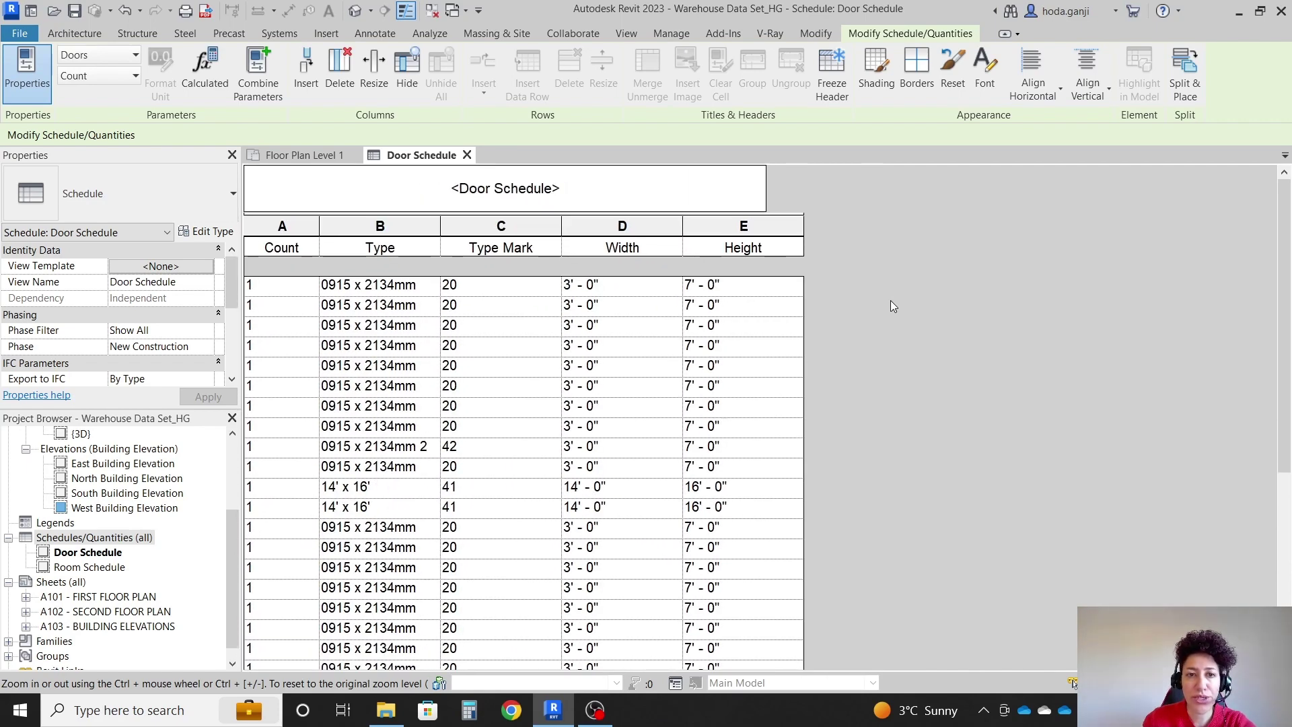
pyautogui.scroll(-2, 88, 301)
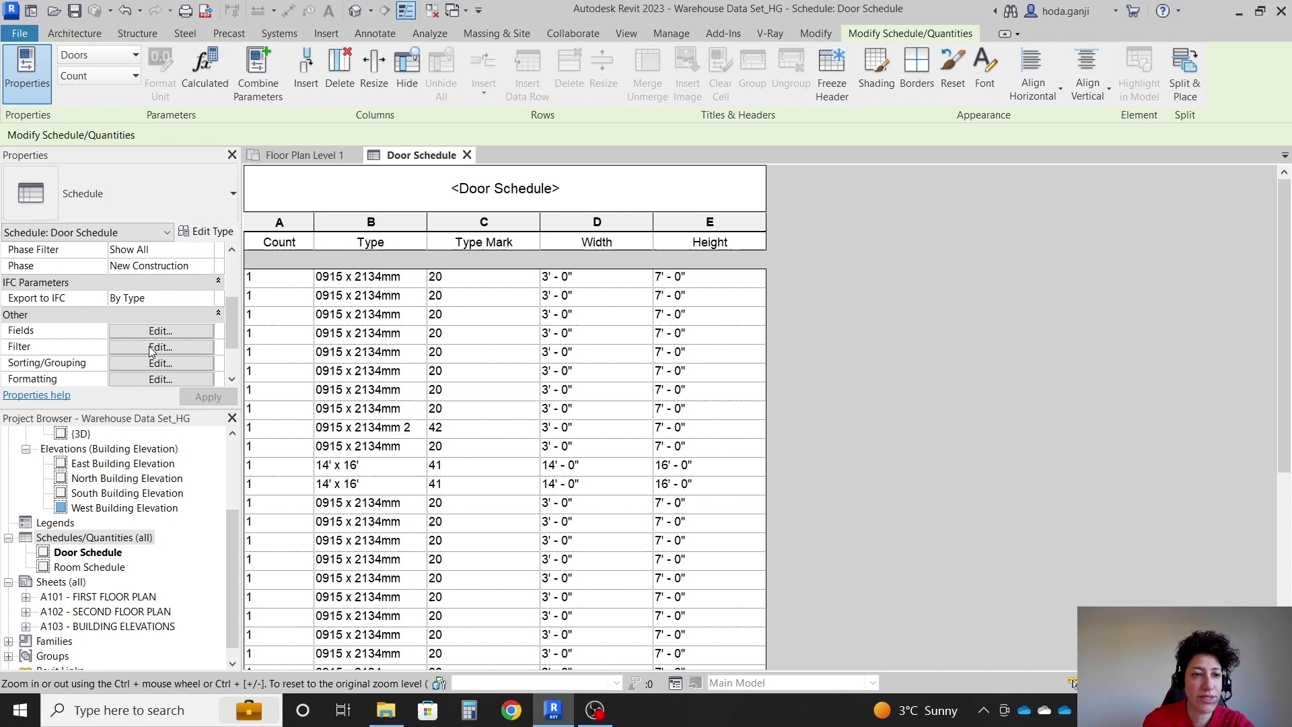
# Turn off Itemize every instance, collapsing the schedule to a single row totalling 38.
pyautogui.click(138, 364)
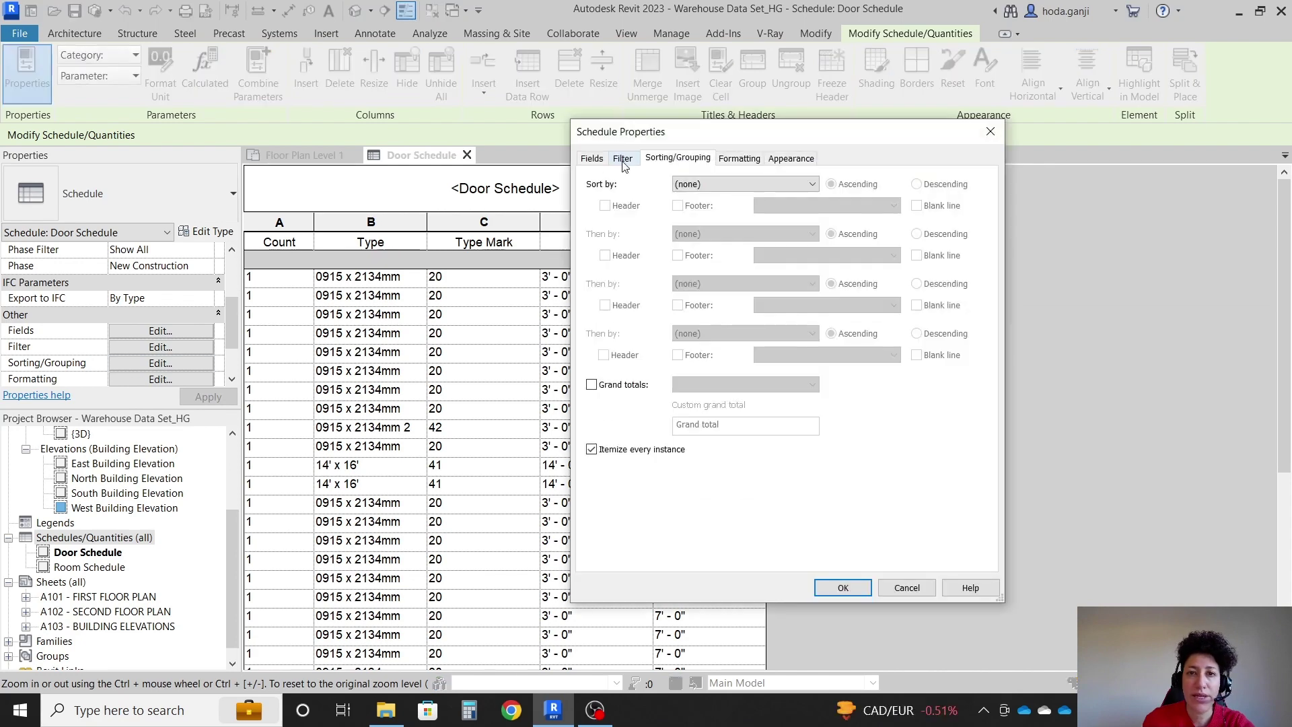
pyautogui.click(622, 159)
pyautogui.click(593, 159)
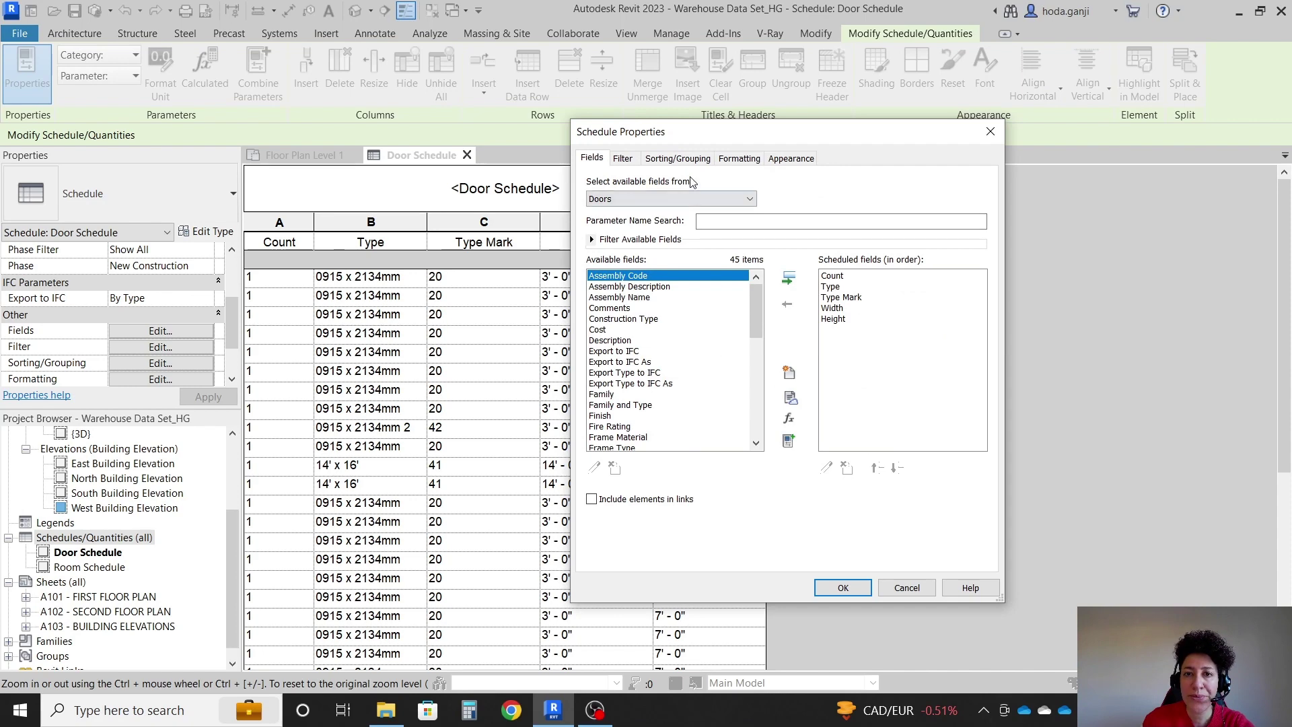
pyautogui.click(679, 158)
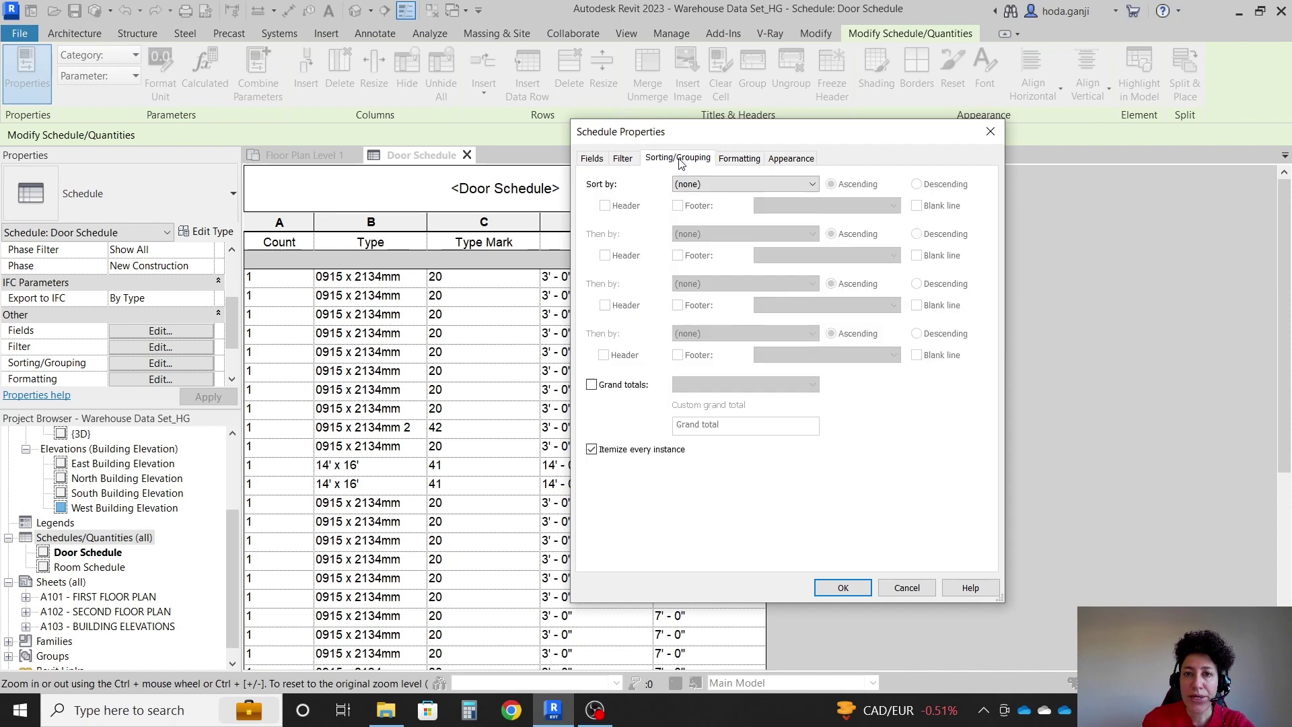
pyautogui.click(592, 450)
pyautogui.click(841, 588)
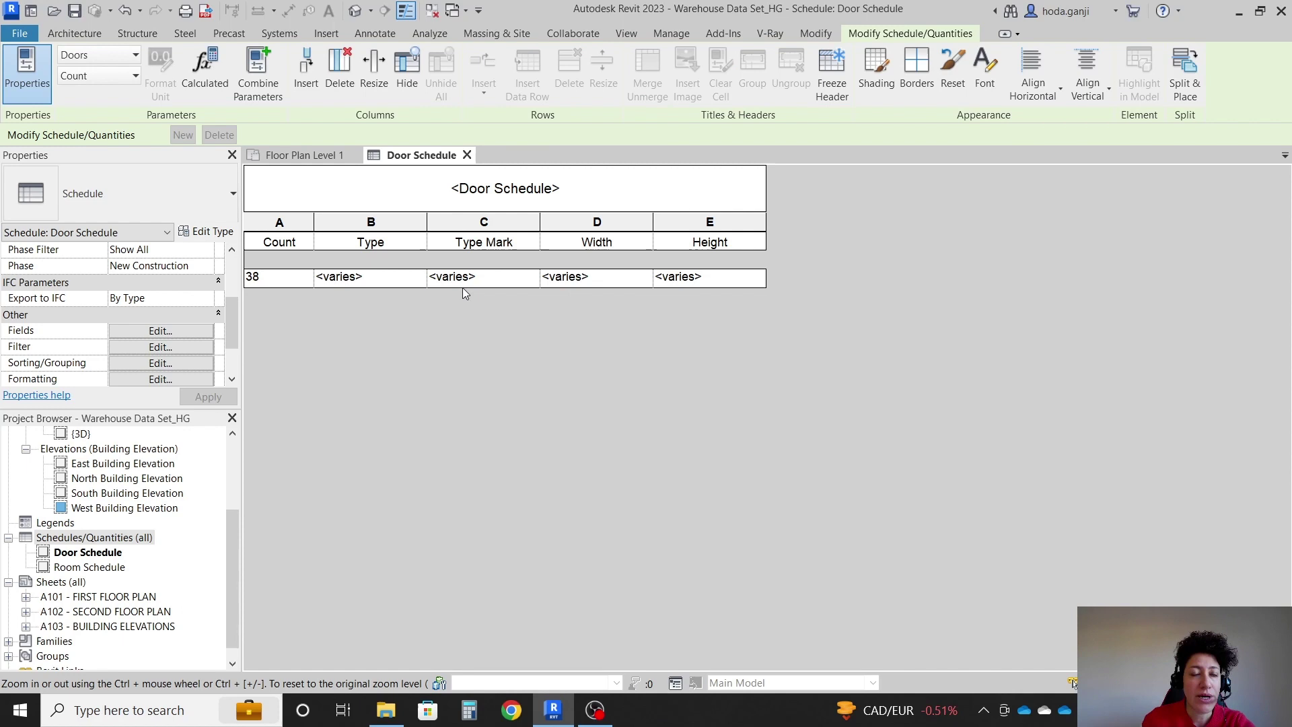
pyautogui.click(156, 364)
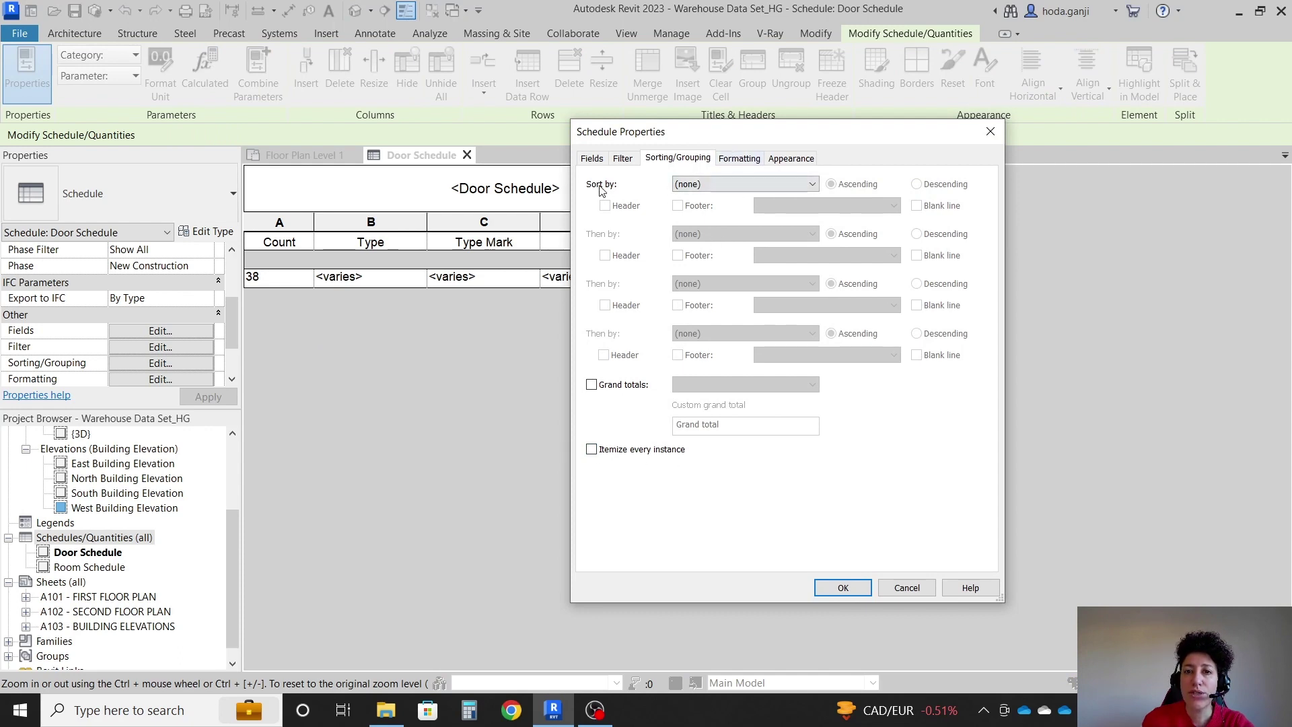
# Sort the schedule by Type into four rows (5, 6, 26, 1) and narrow Count further.
pyautogui.moveTo(664, 132); pyautogui.dragTo(808, 103)
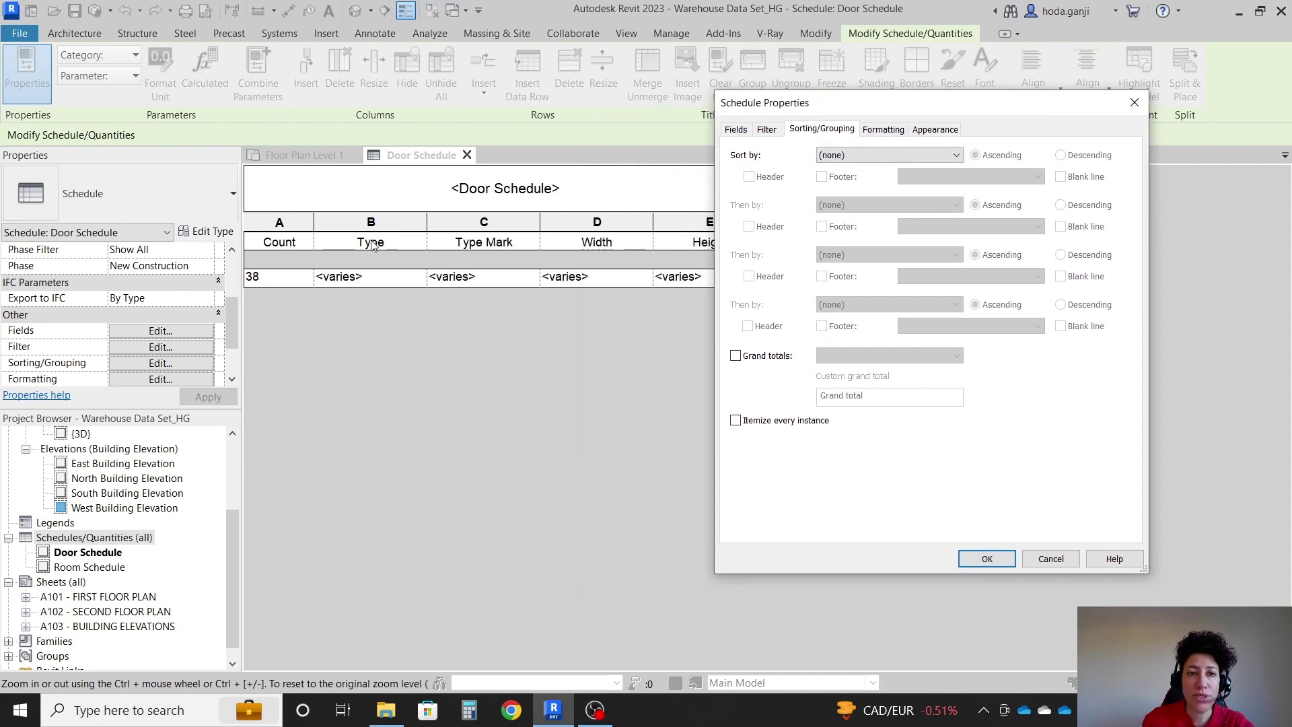
pyautogui.click(945, 155)
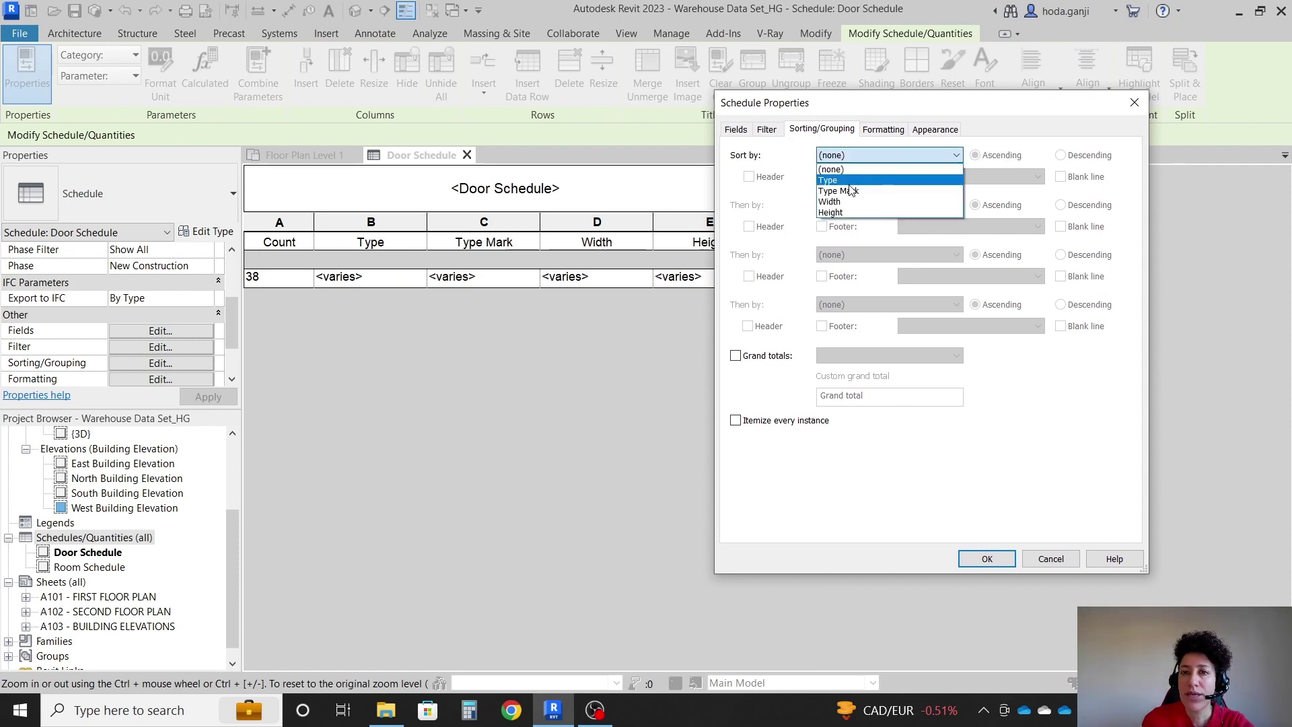
pyautogui.click(868, 185)
pyautogui.click(987, 559)
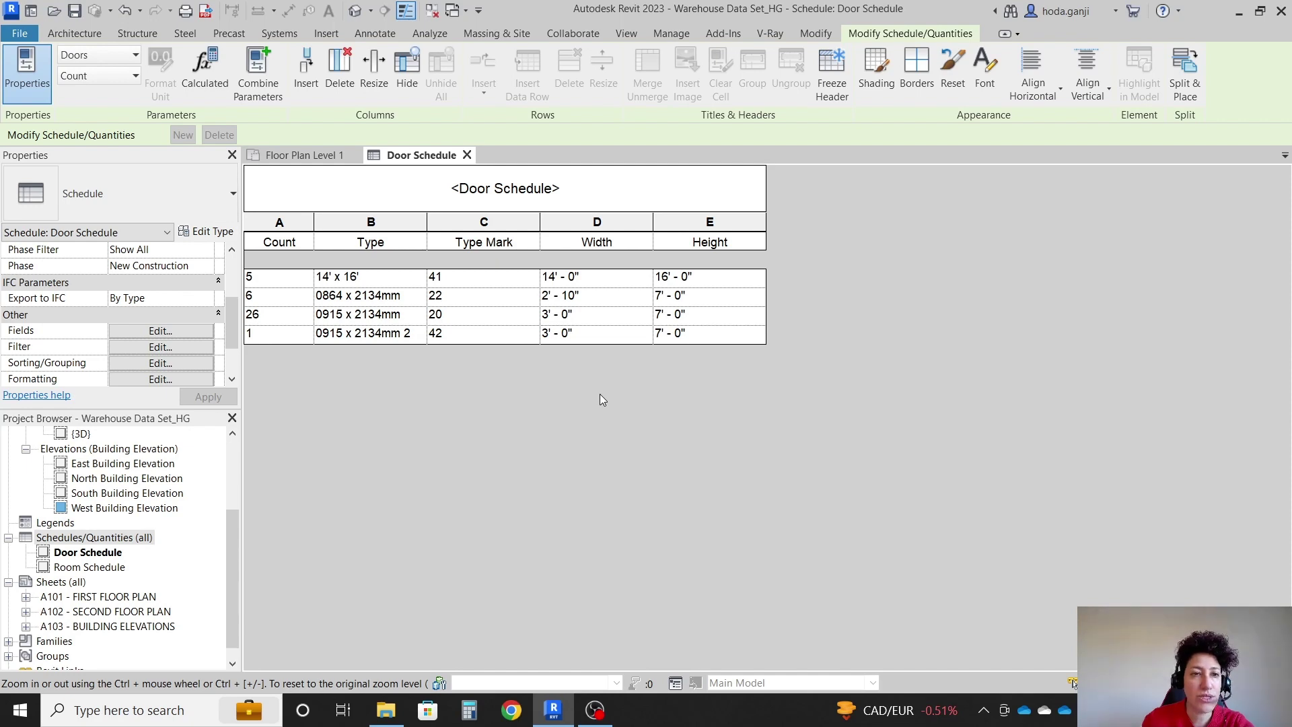
pyautogui.moveTo(314, 226); pyautogui.dragTo(286, 226)
# Add a secondary ascending sort by Type Mark after Type.
pyautogui.click(164, 349)
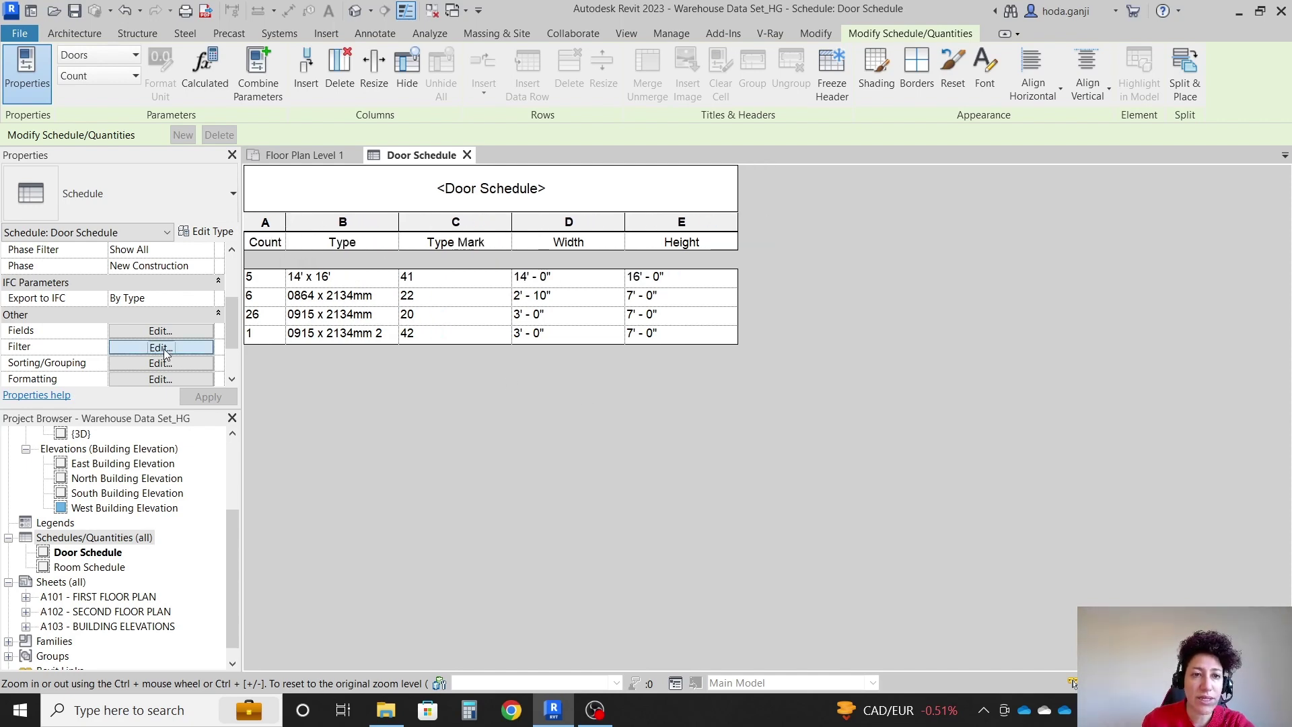
pyautogui.click(824, 129)
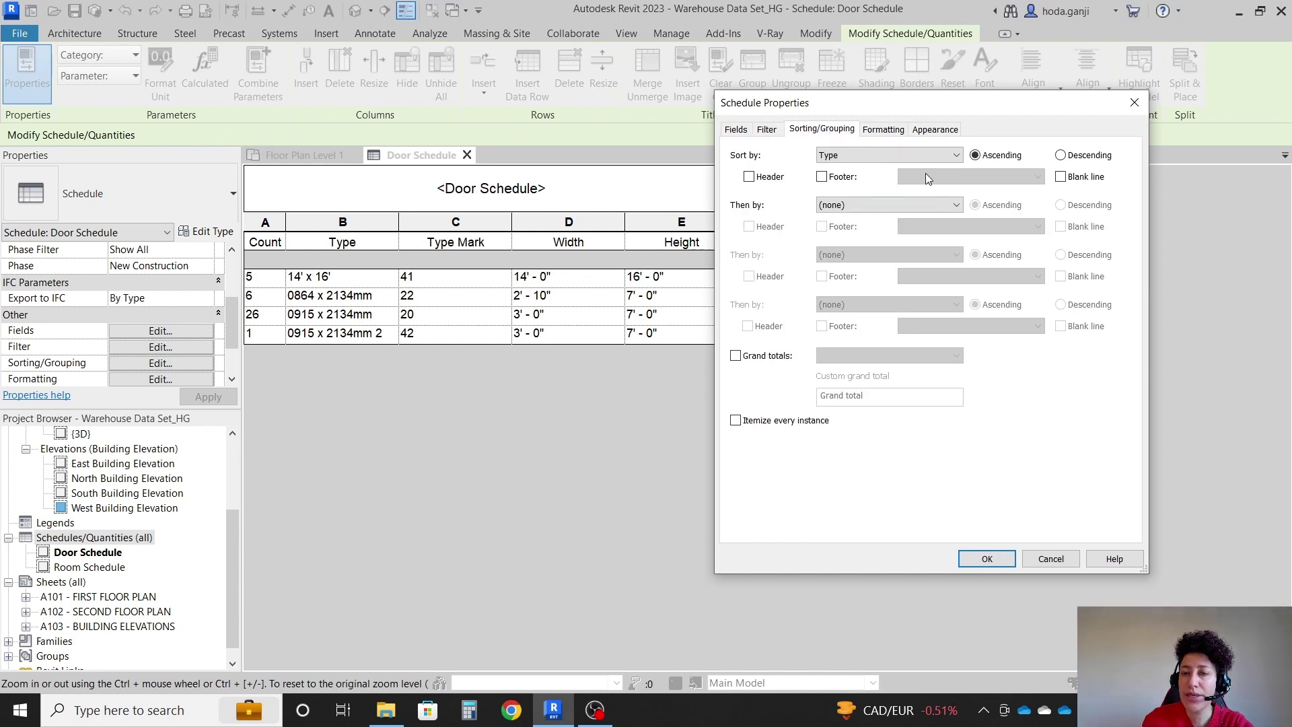
pyautogui.moveTo(839, 108); pyautogui.dragTo(871, 100)
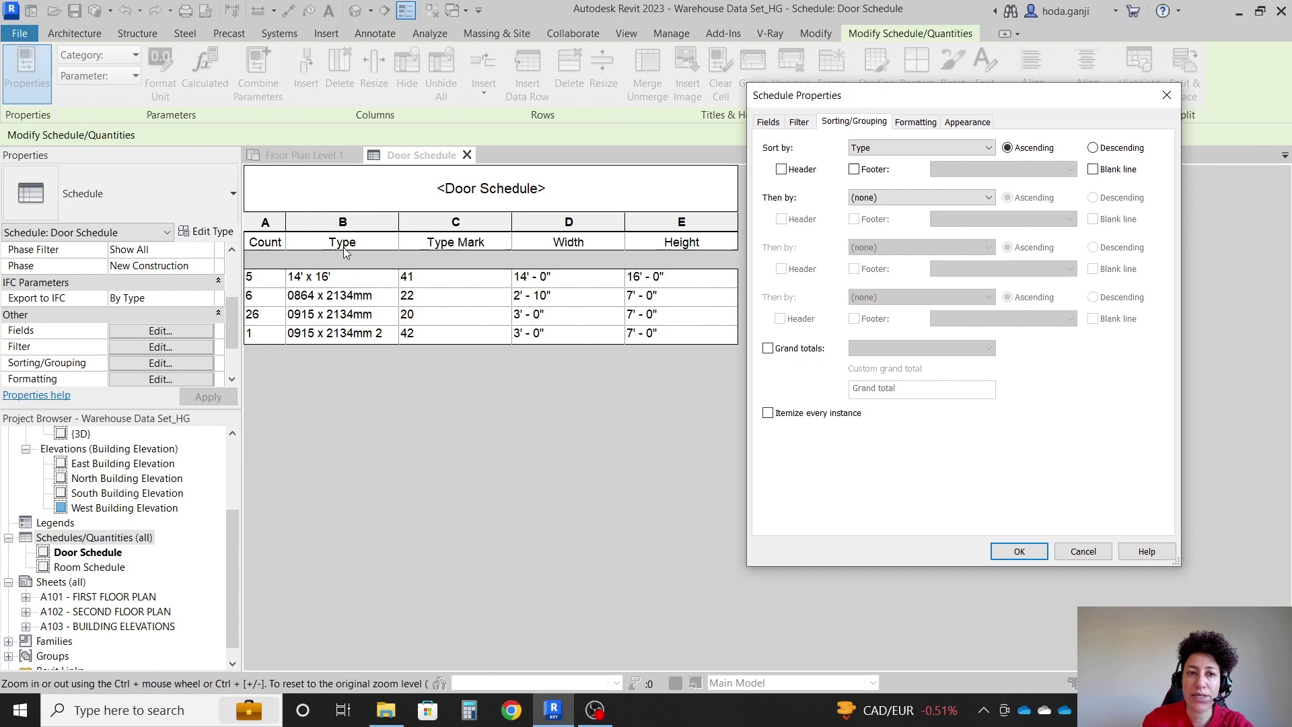
pyautogui.click(905, 201)
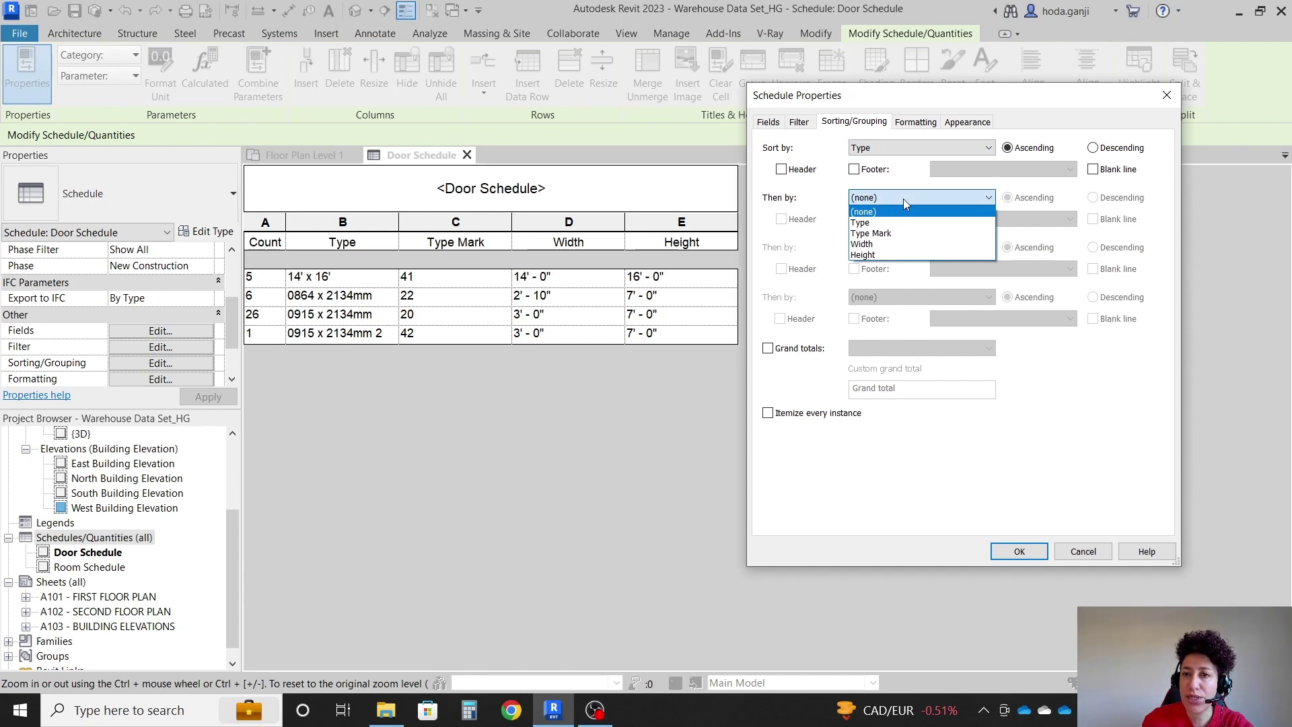
pyautogui.click(881, 232)
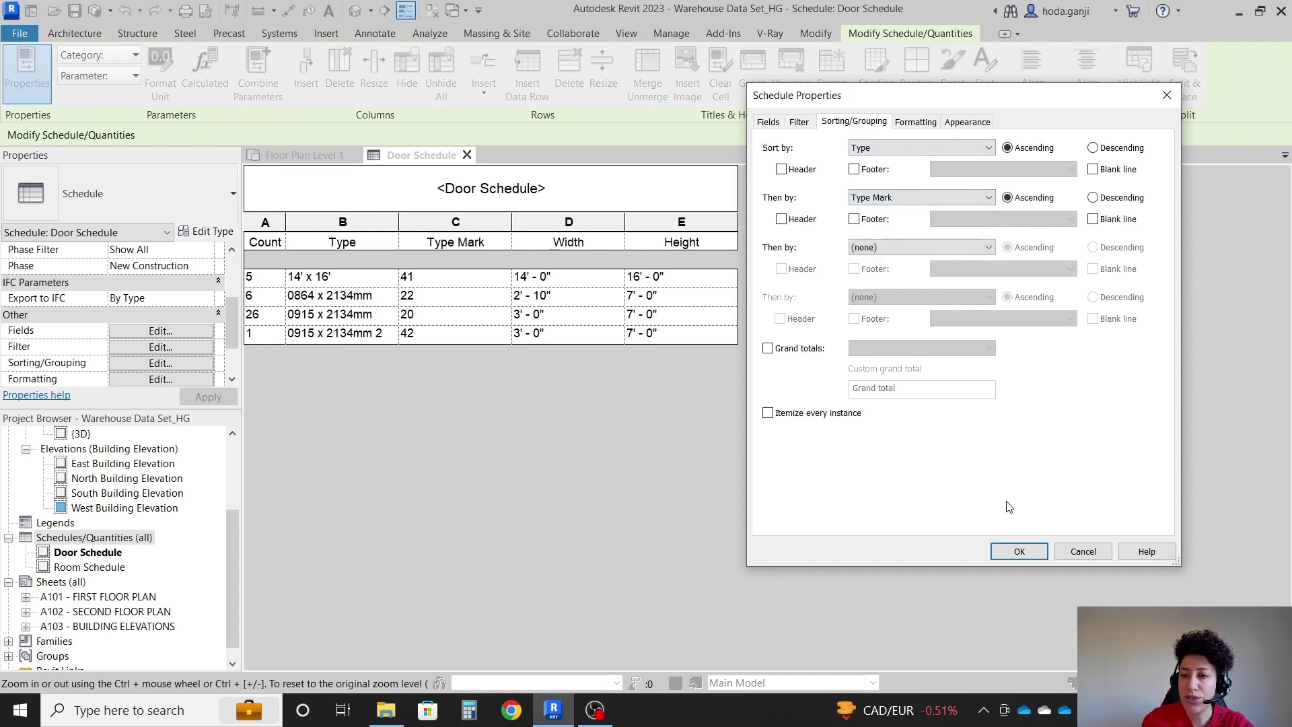
pyautogui.click(1019, 551)
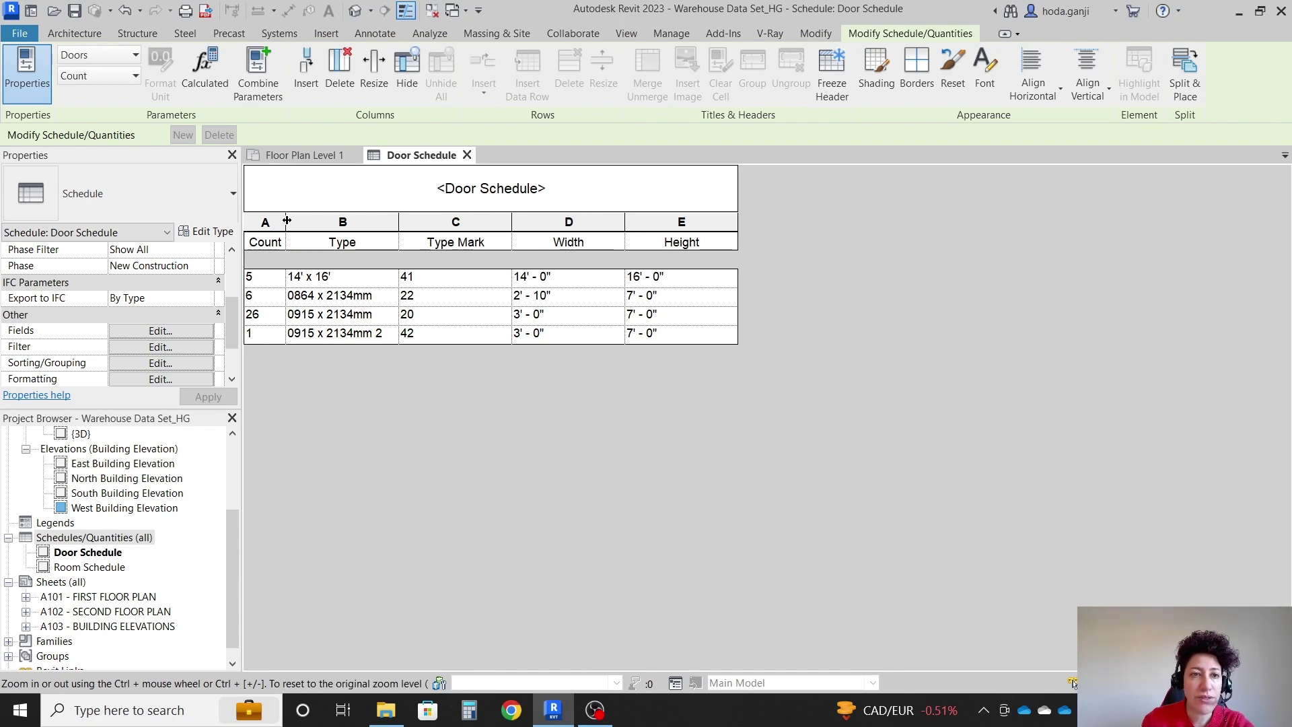
# Narrow the Count, Type Mark and Width columns of the Door Schedule.
pyautogui.moveTo(285, 221); pyautogui.dragTo(284, 221)
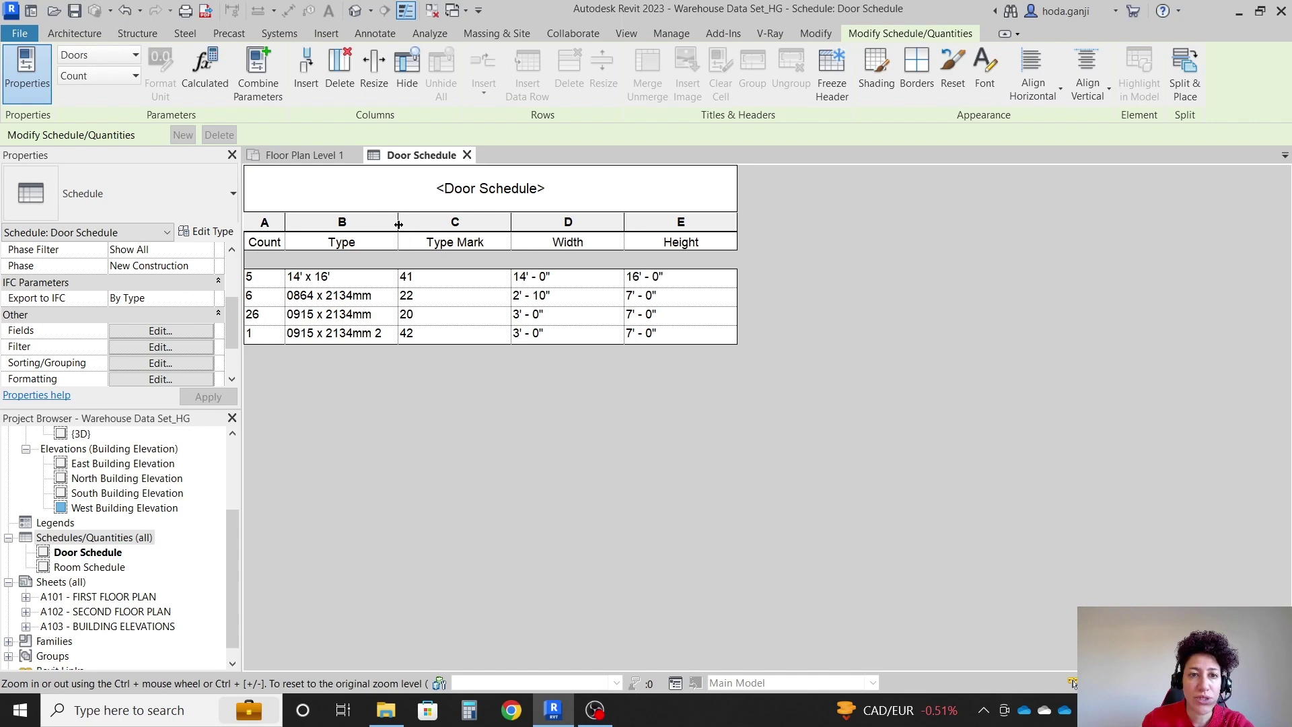
pyautogui.moveTo(512, 218); pyautogui.dragTo(464, 217)
pyautogui.click(475, 190)
pyautogui.click(475, 189)
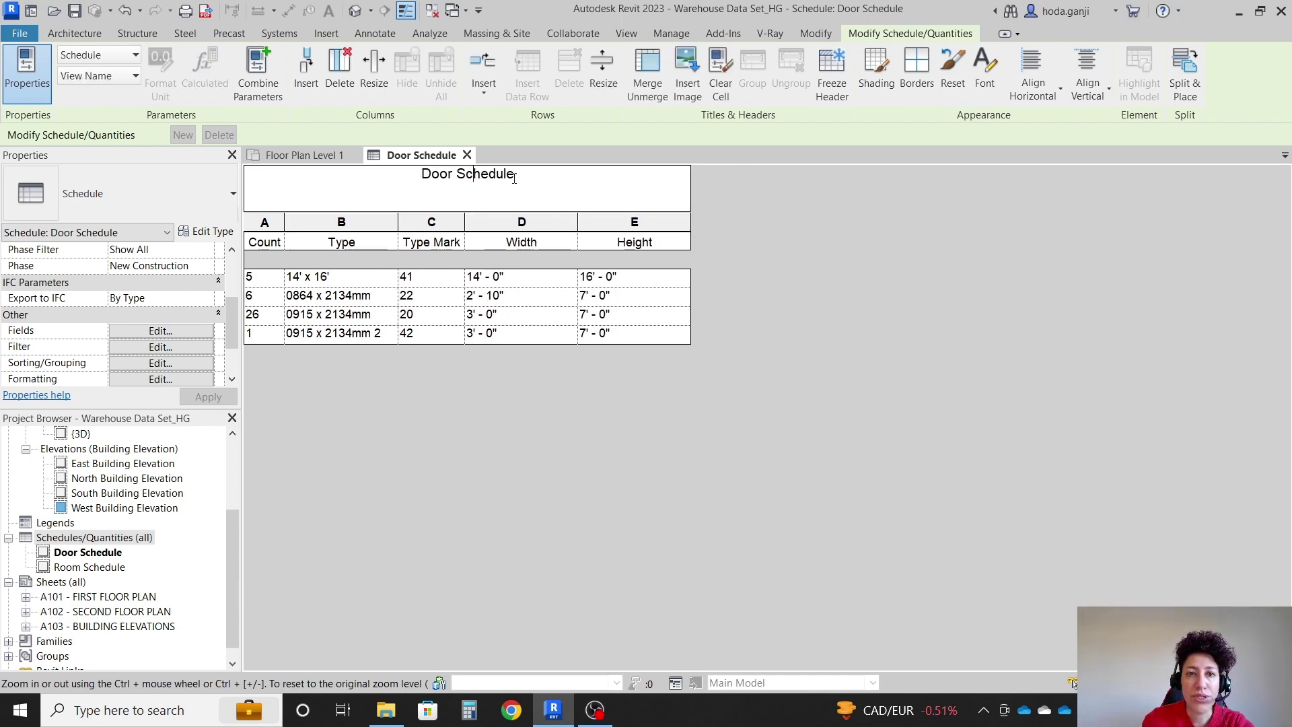
pyautogui.moveTo(514, 176); pyautogui.dragTo(356, 196)
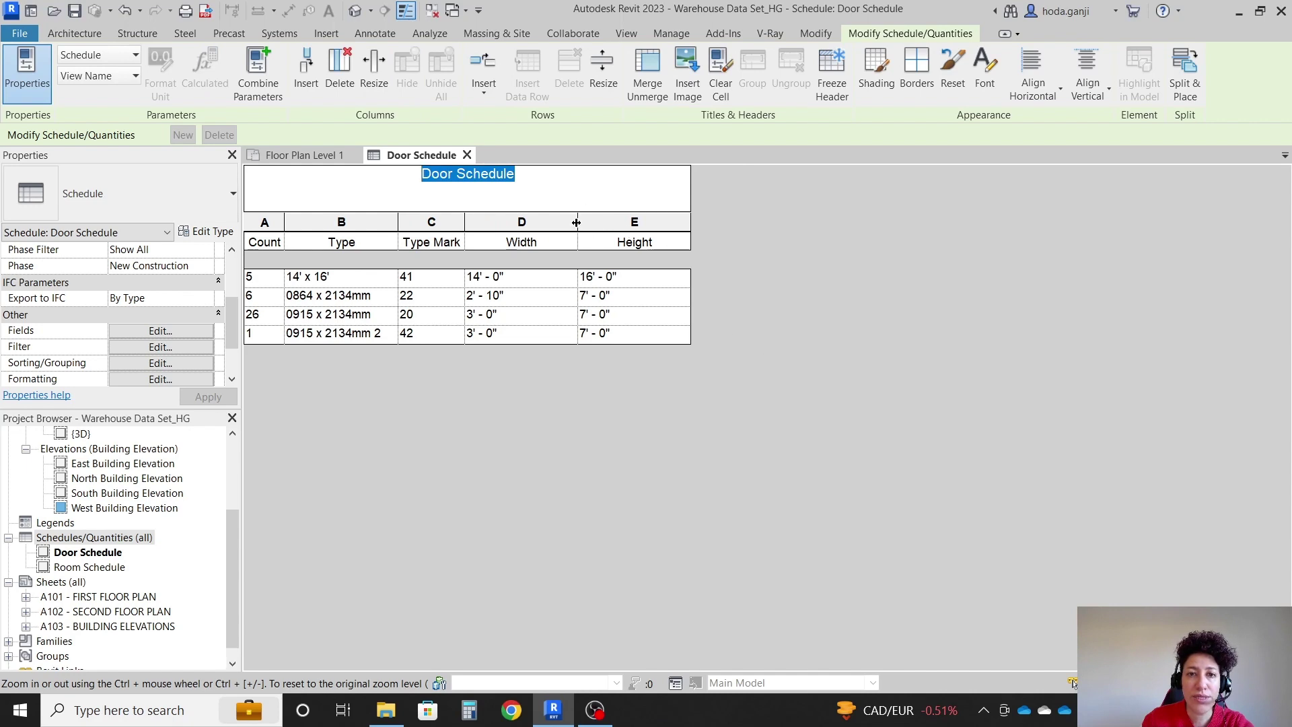
pyautogui.moveTo(576, 222); pyautogui.dragTo(548, 223)
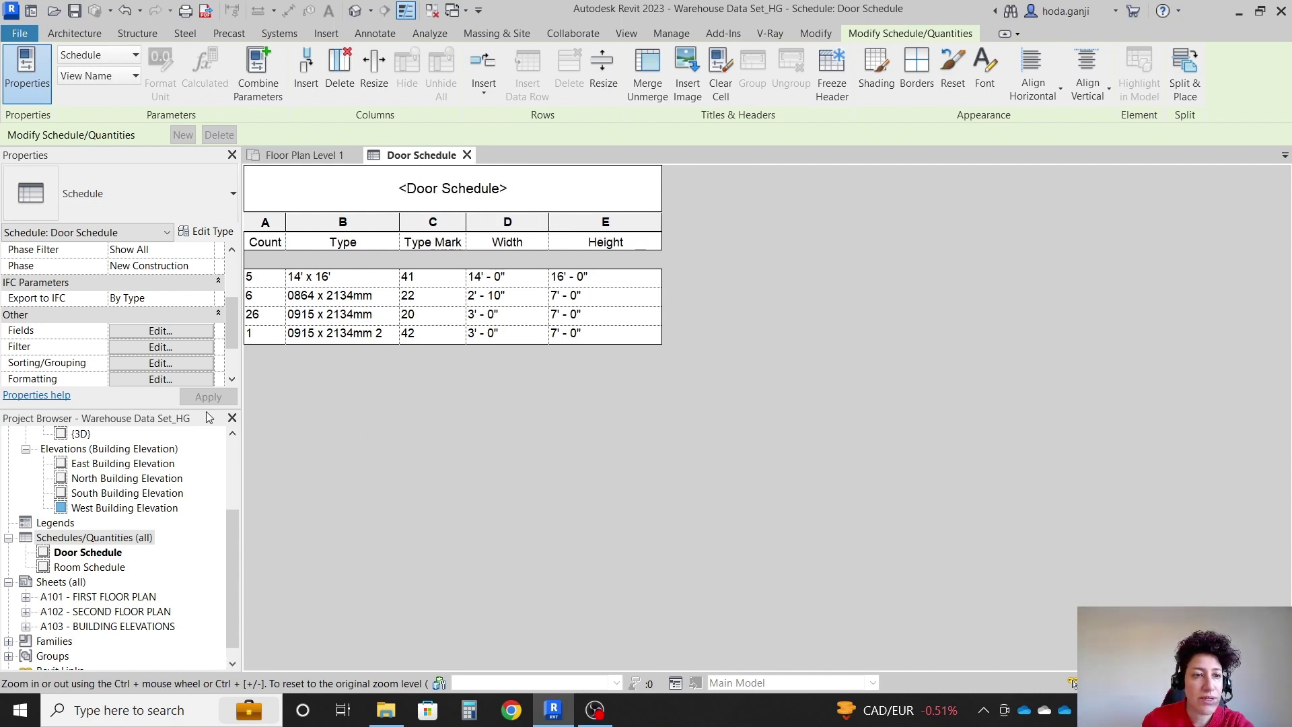
pyautogui.scroll(-1, 140, 350)
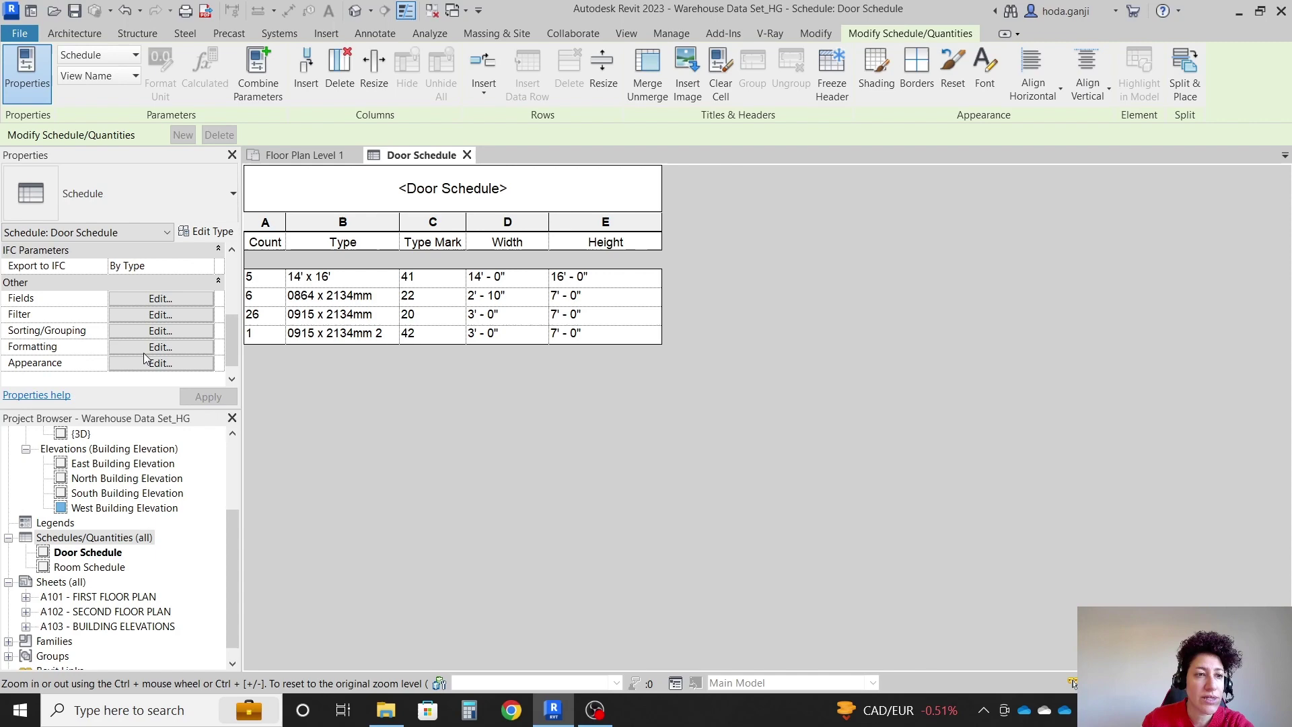
# Remove the blank row before the data in the schedule's appearance settings.
pyautogui.click(176, 363)
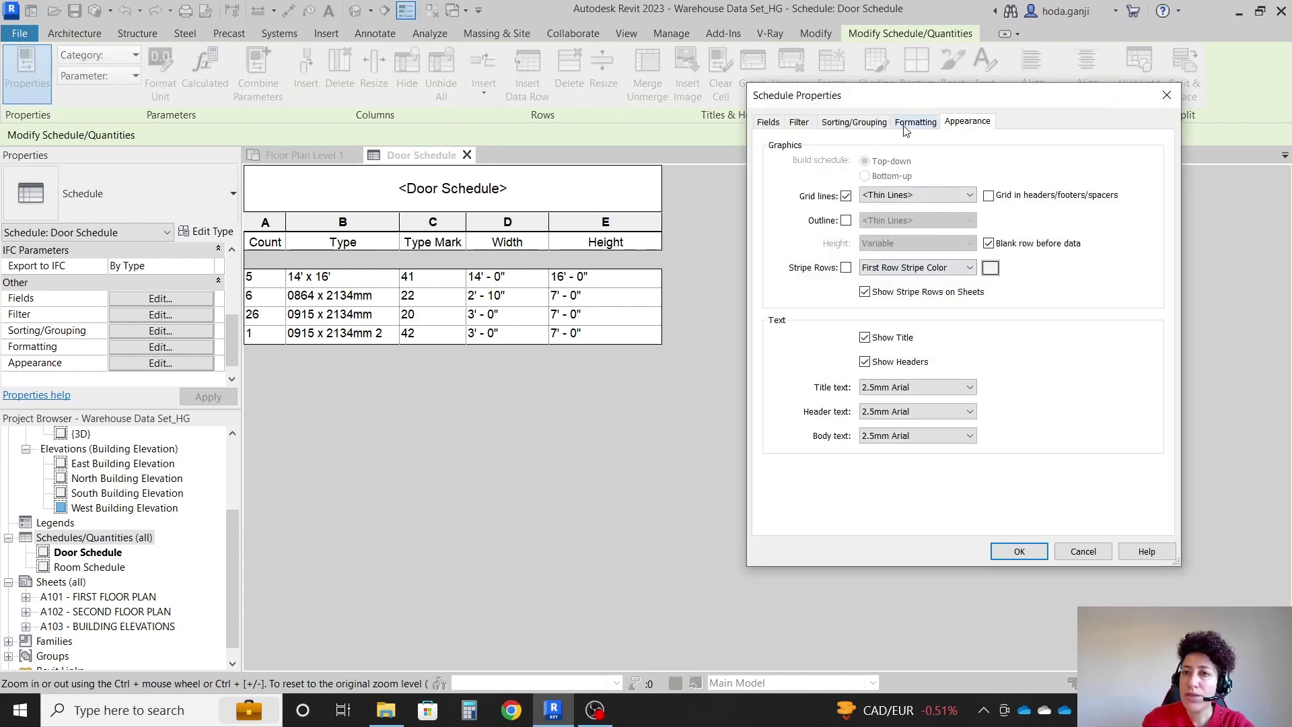
pyautogui.click(905, 127)
pyautogui.click(969, 122)
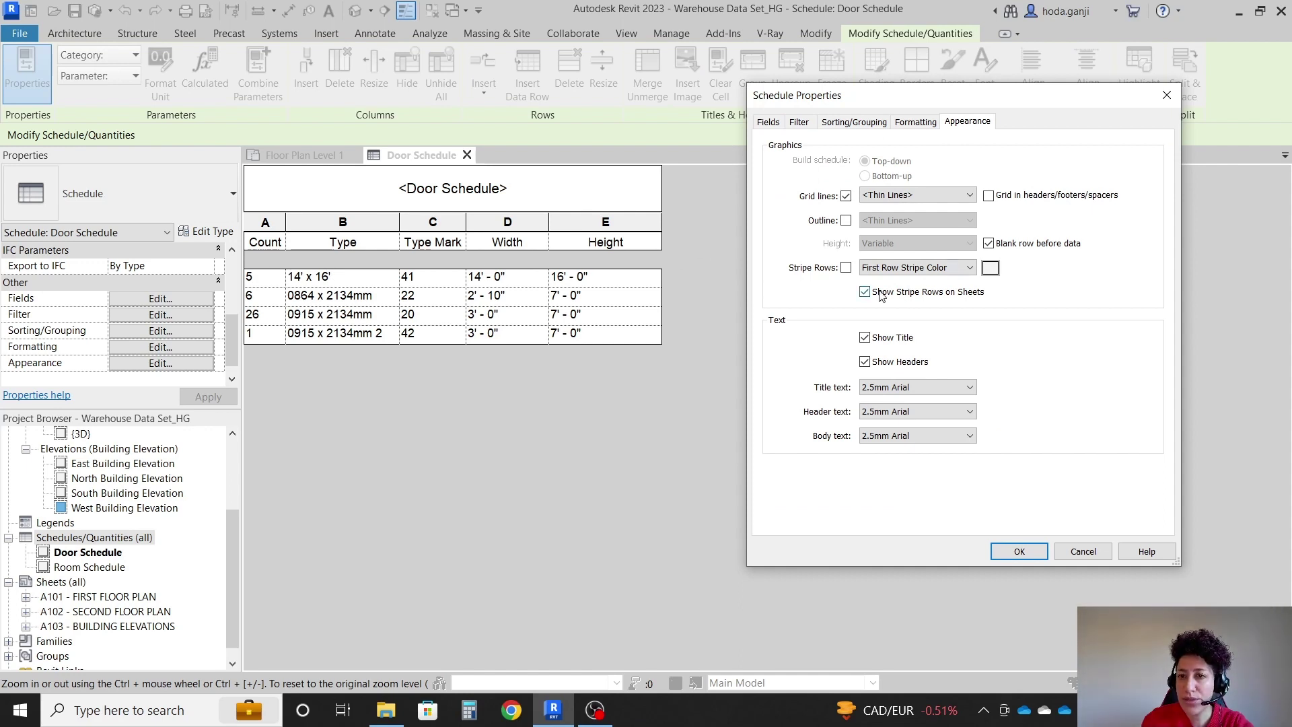
pyautogui.click(989, 244)
pyautogui.click(1018, 548)
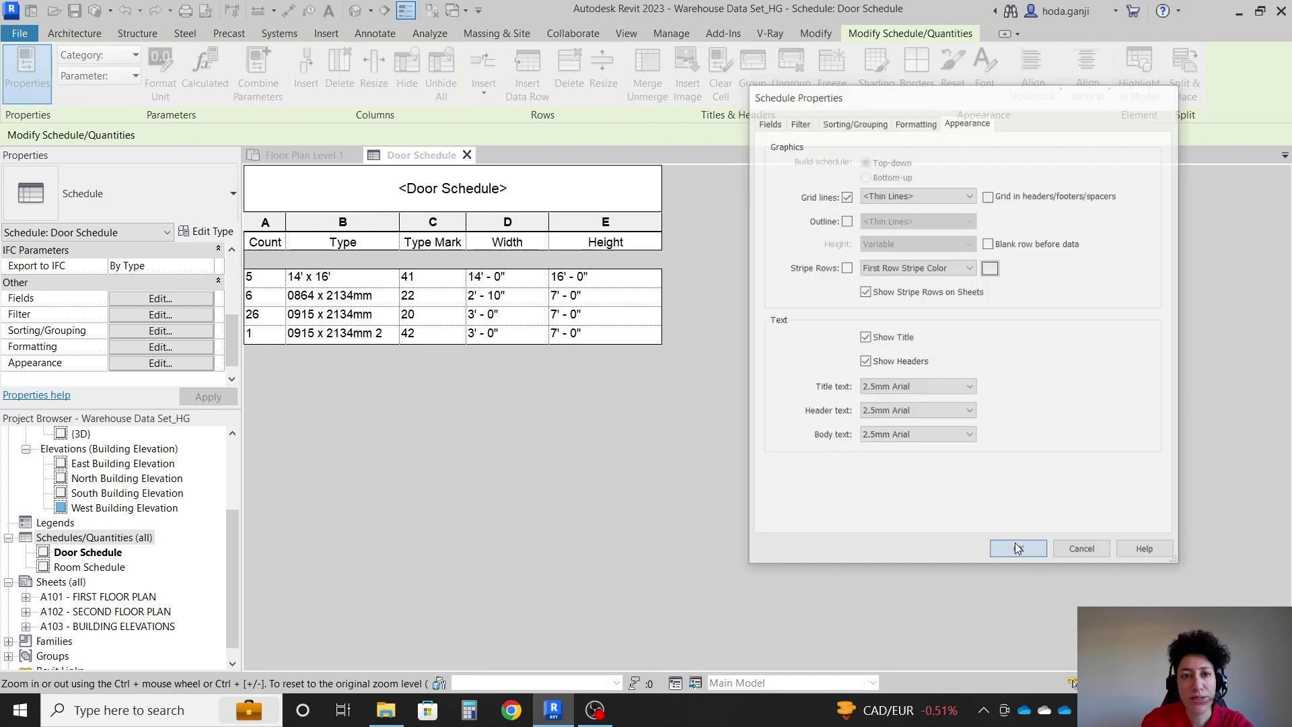
# Turn on Stripe Rows, keeping First Row as the striped row.
pyautogui.click(180, 363)
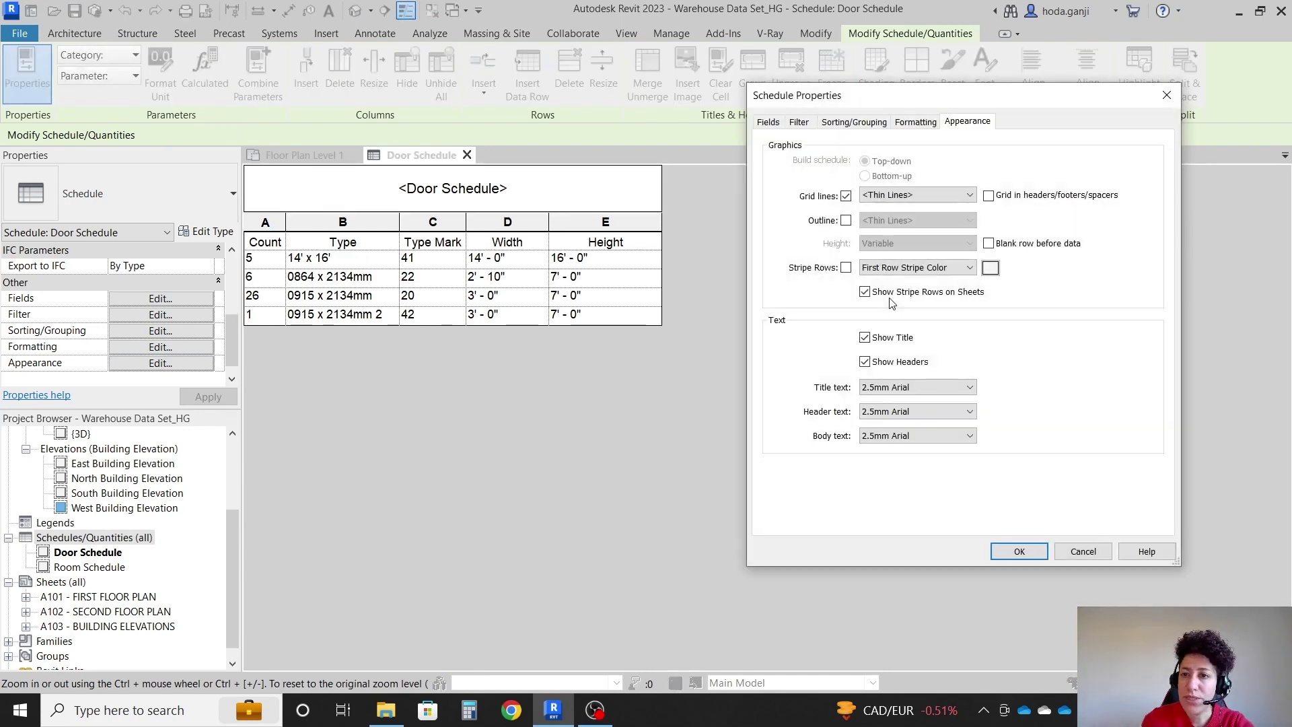
pyautogui.click(846, 268)
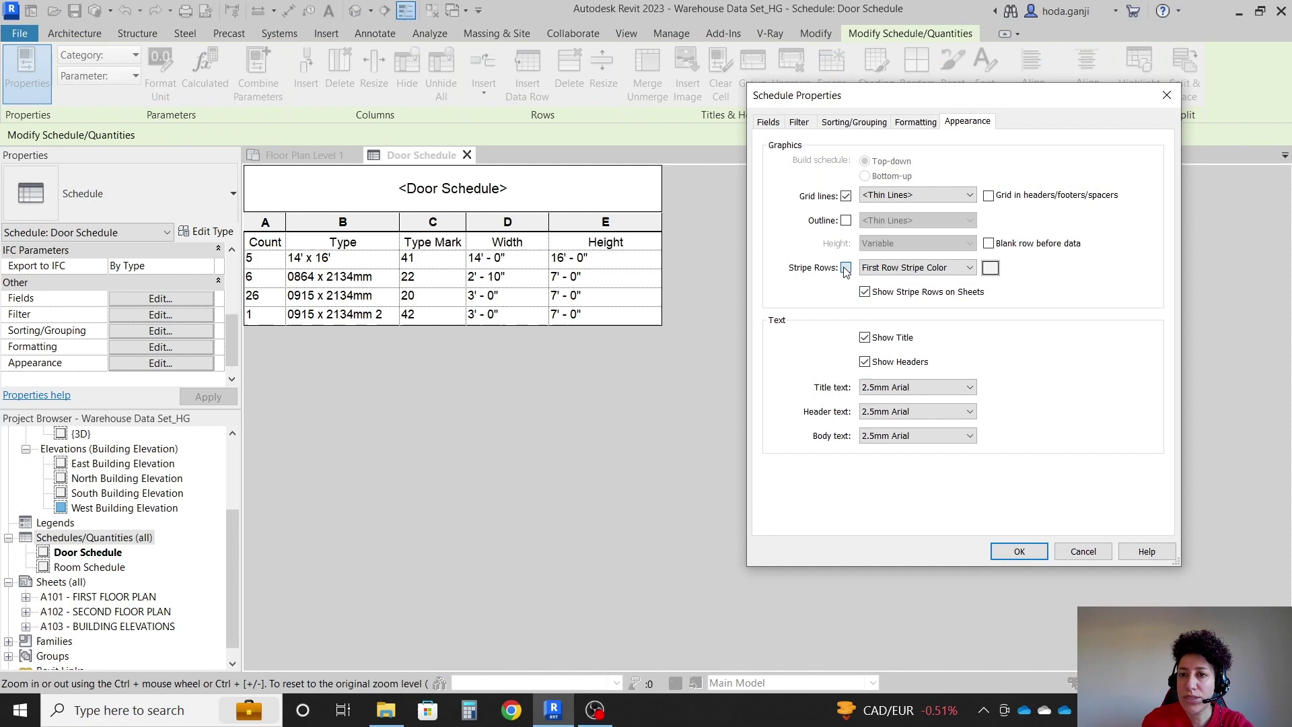
pyautogui.click(1019, 551)
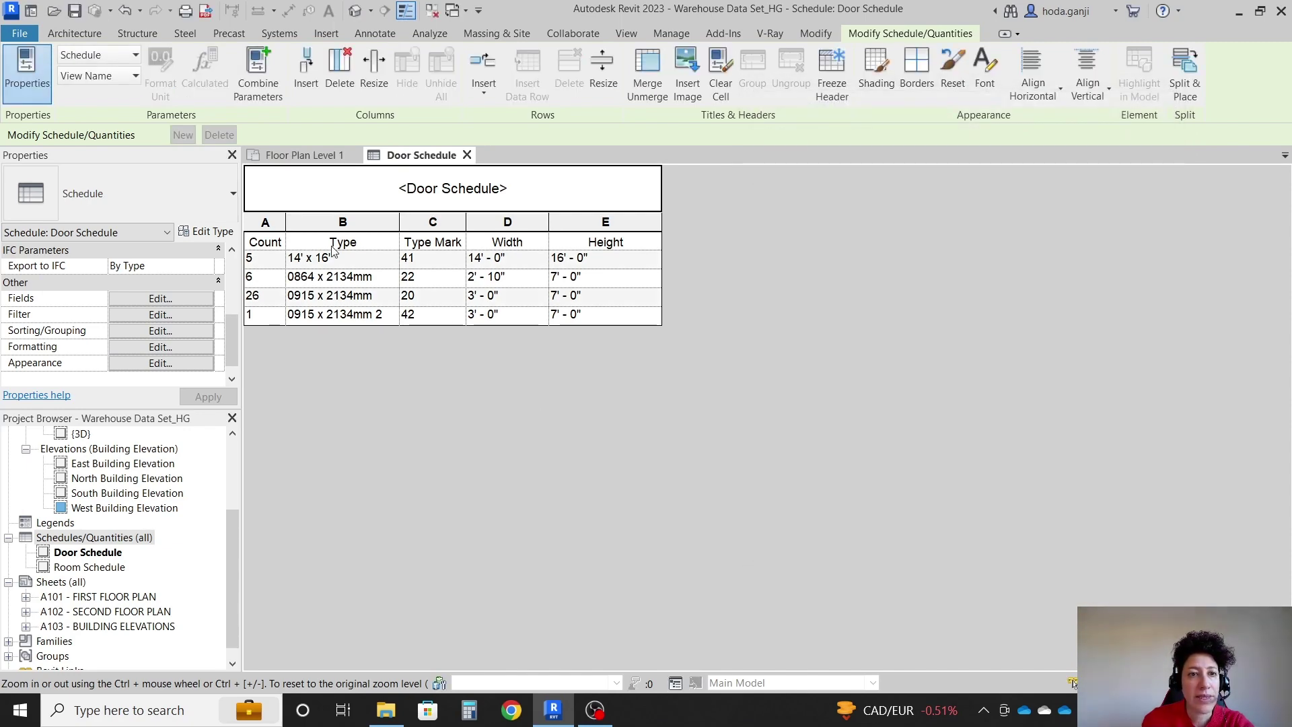
pyautogui.click(156, 364)
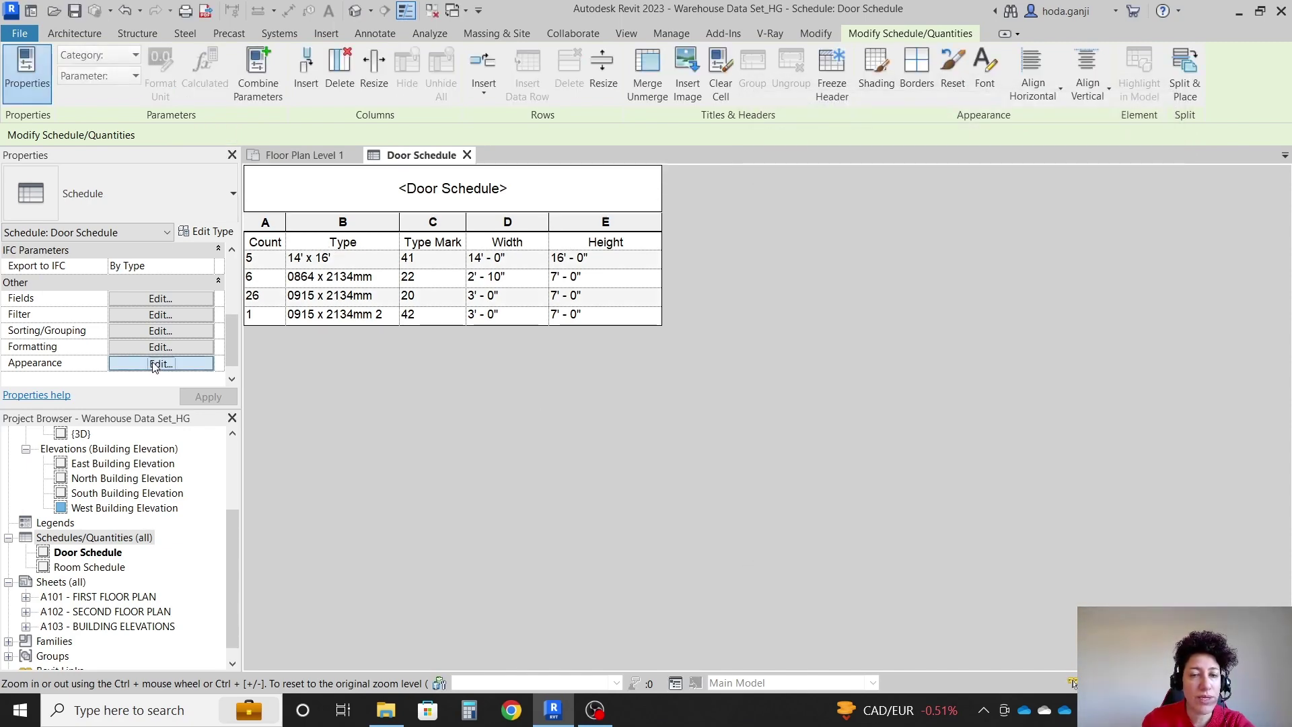
pyautogui.click(972, 268)
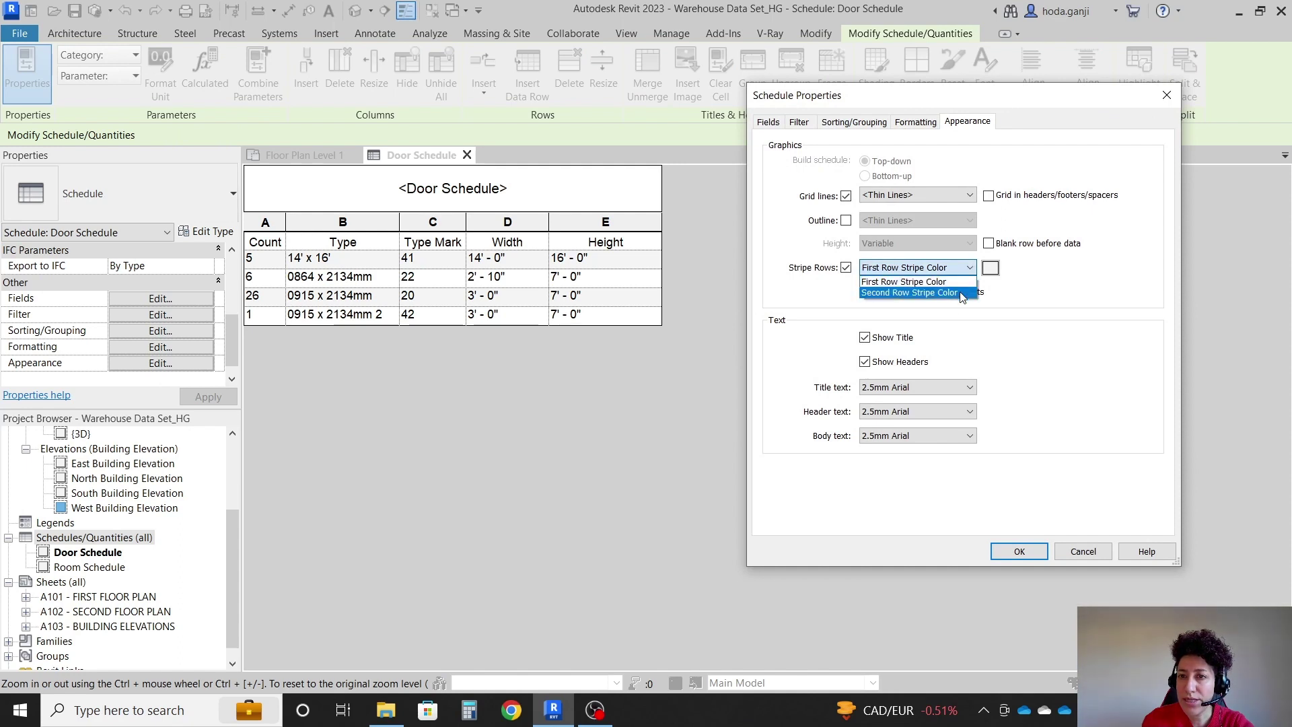
pyautogui.click(969, 268)
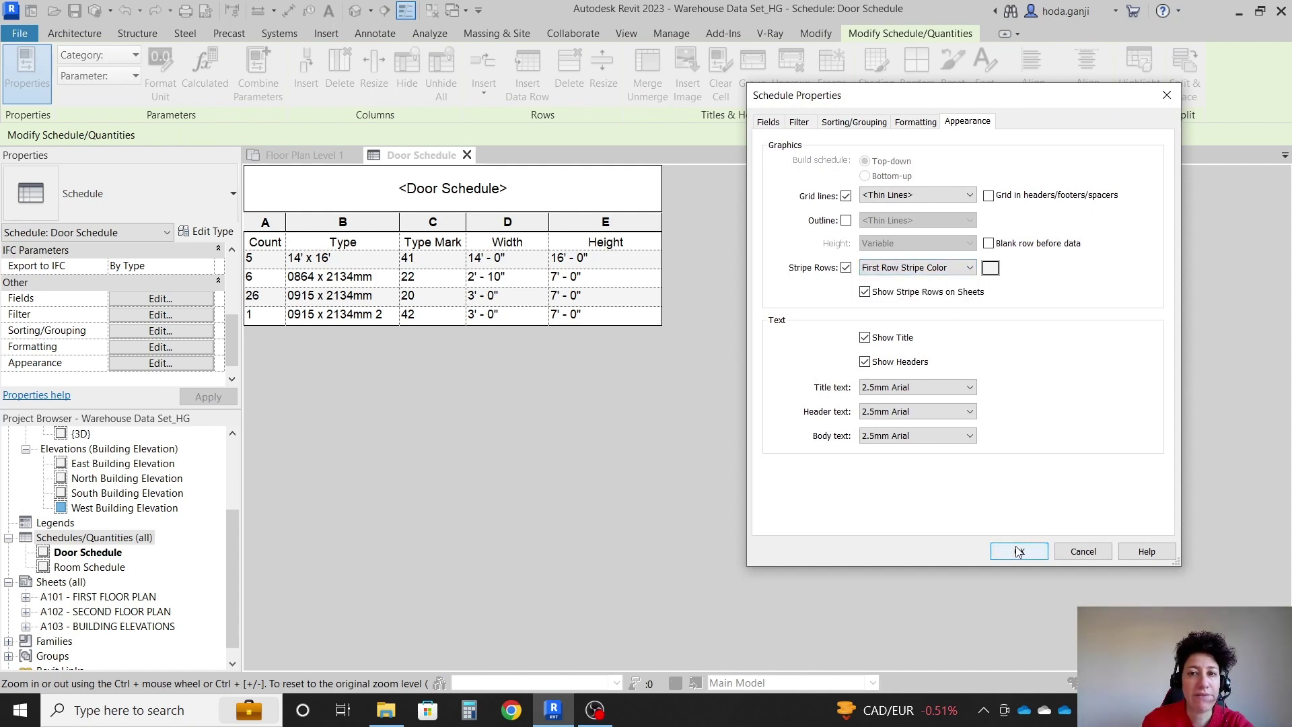
# Move the Height field above Width and narrow the Height column.
pyautogui.click(774, 123)
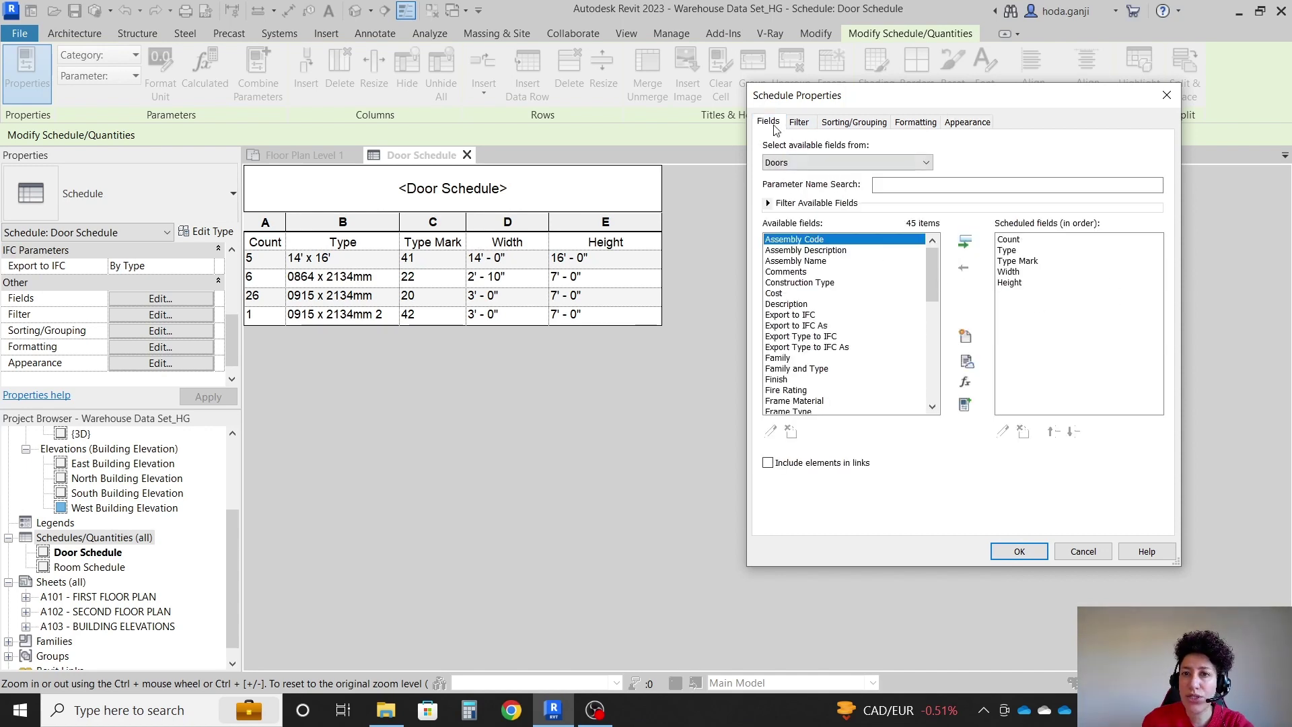
pyautogui.click(1037, 282)
pyautogui.click(1054, 432)
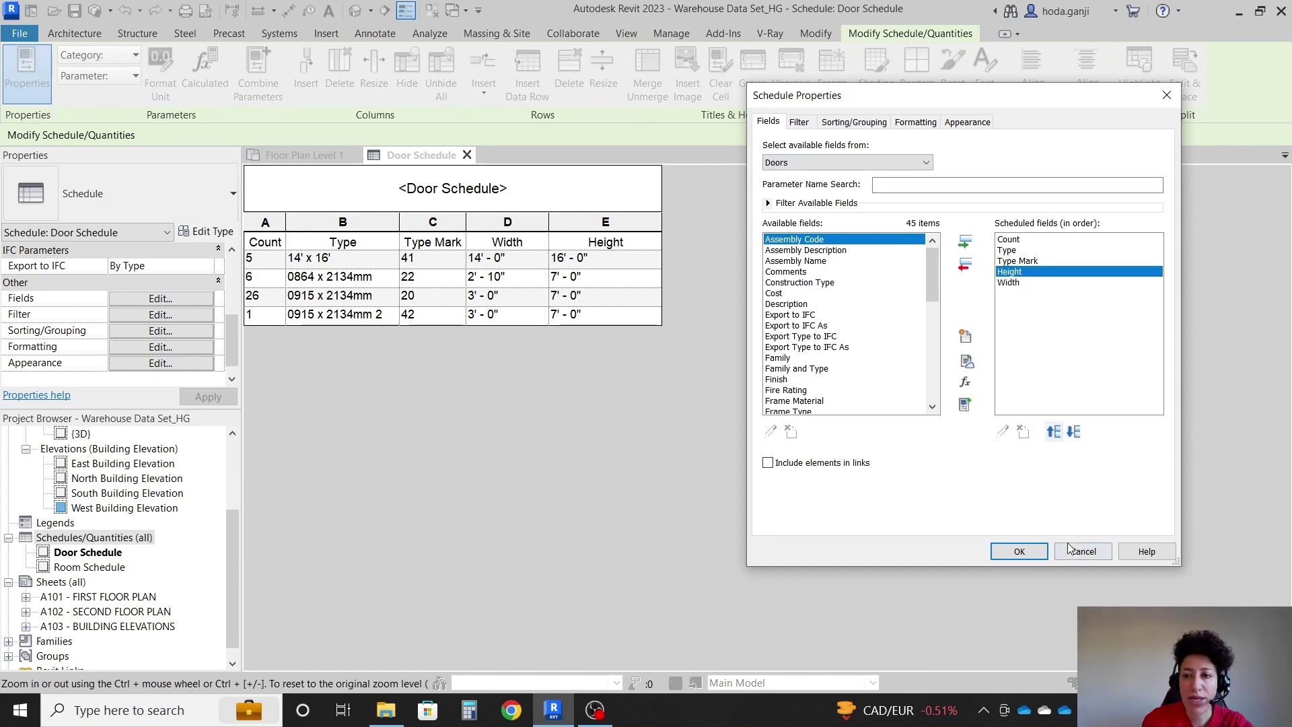
pyautogui.click(1019, 551)
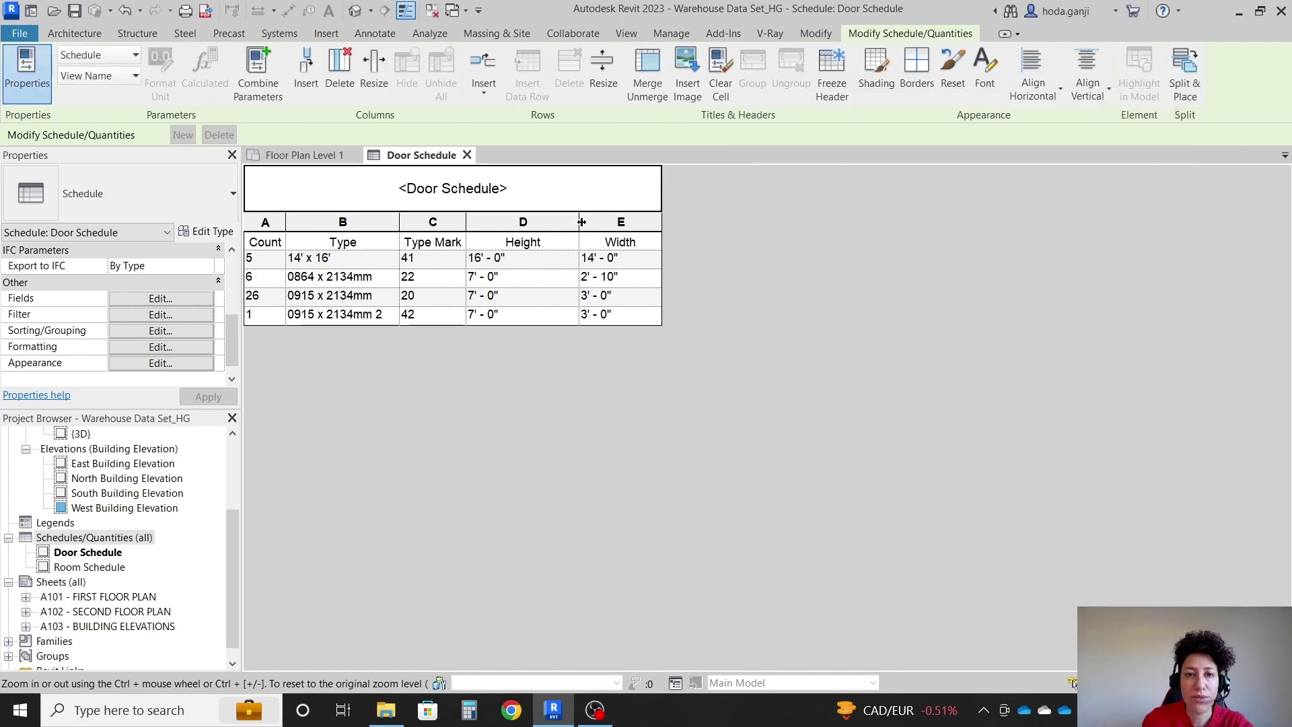
pyautogui.moveTo(579, 223); pyautogui.dragTo(523, 223)
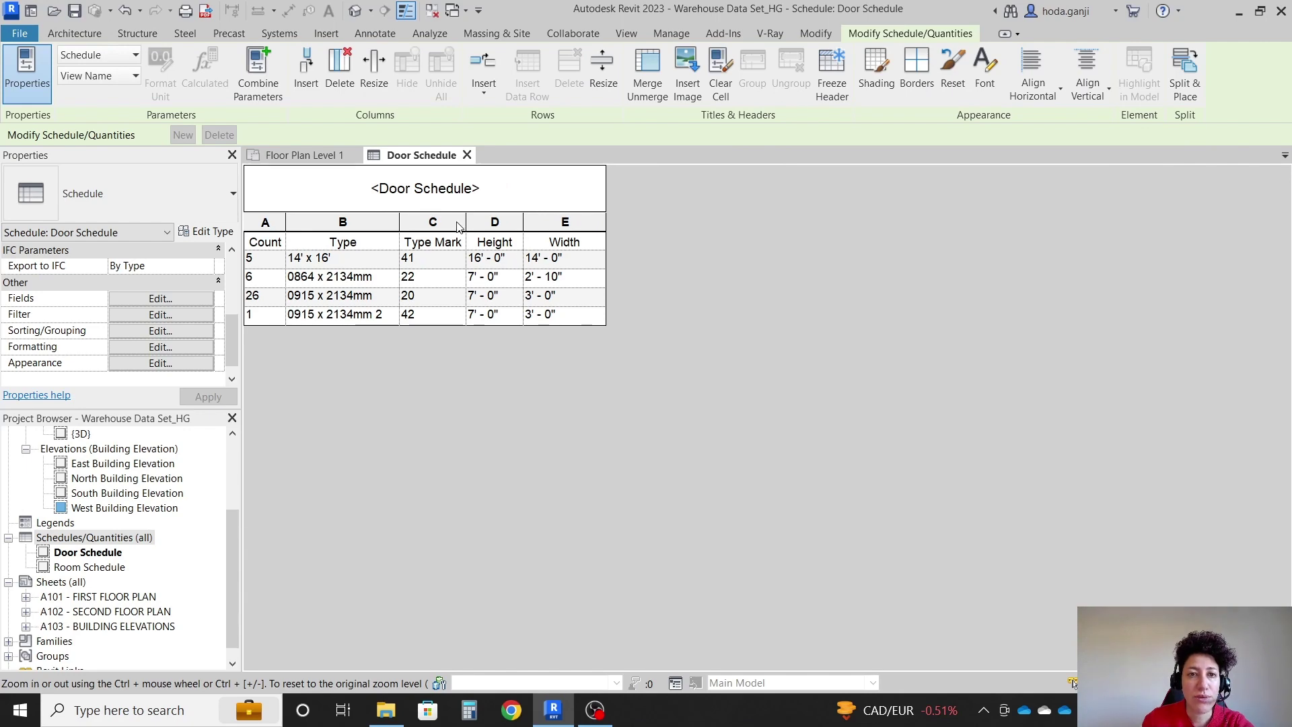
# Turn on Grand totals so the schedule ends with a total of 38.
pyautogui.click(170, 331)
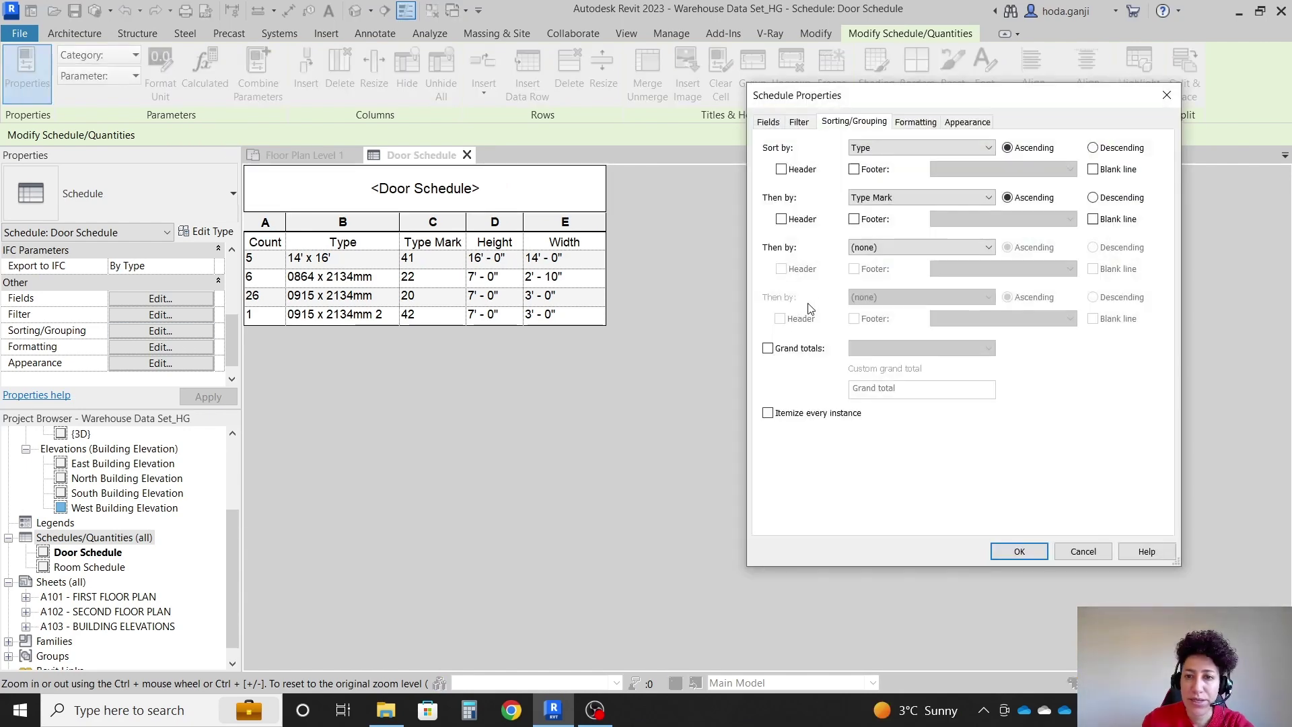
pyautogui.click(768, 349)
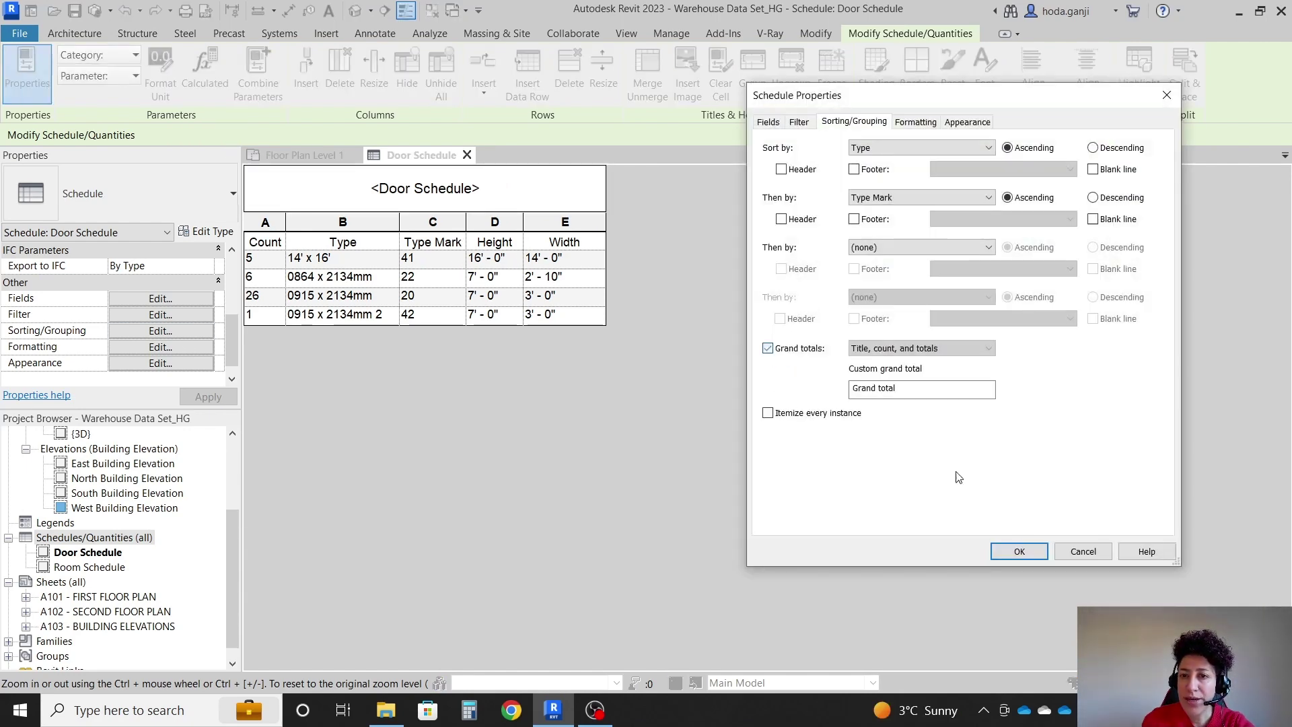
pyautogui.click(1019, 551)
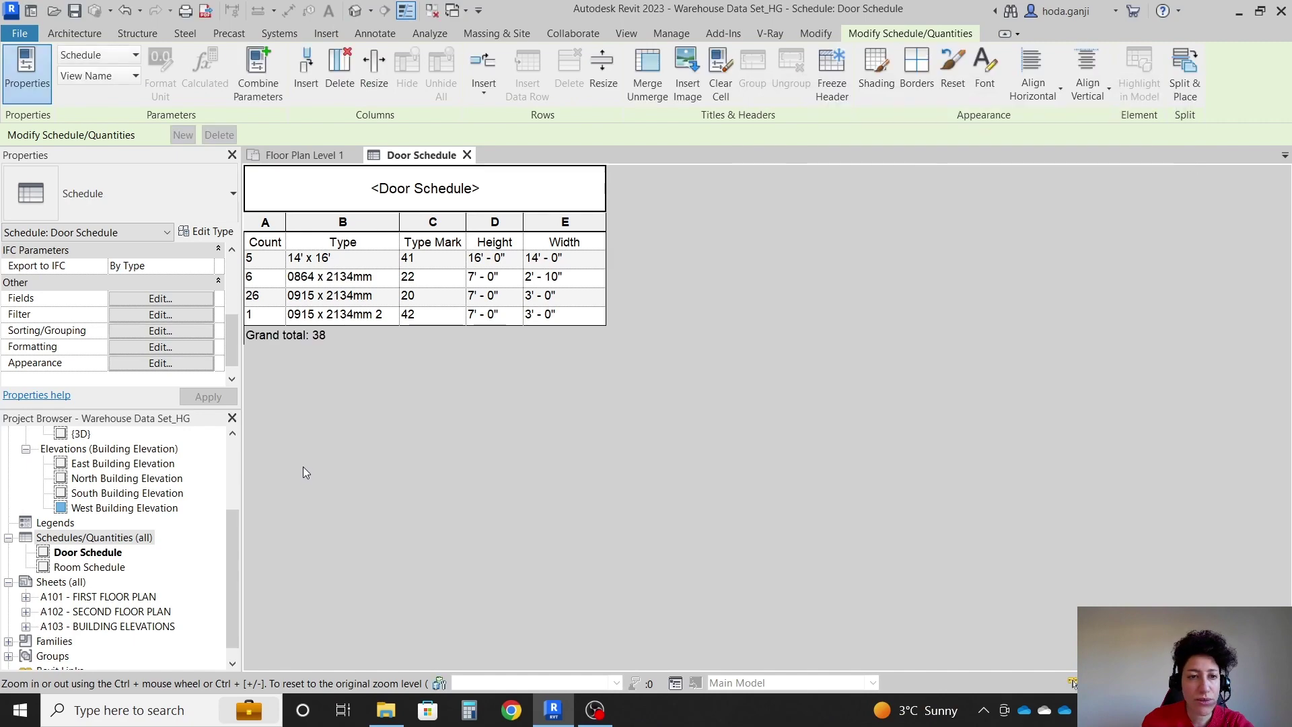
# Tile the Level 1 floor plan beside the Door Schedule and select a door.
pyautogui.click(321, 156)
pyautogui.press('w')
pyautogui.press('t')
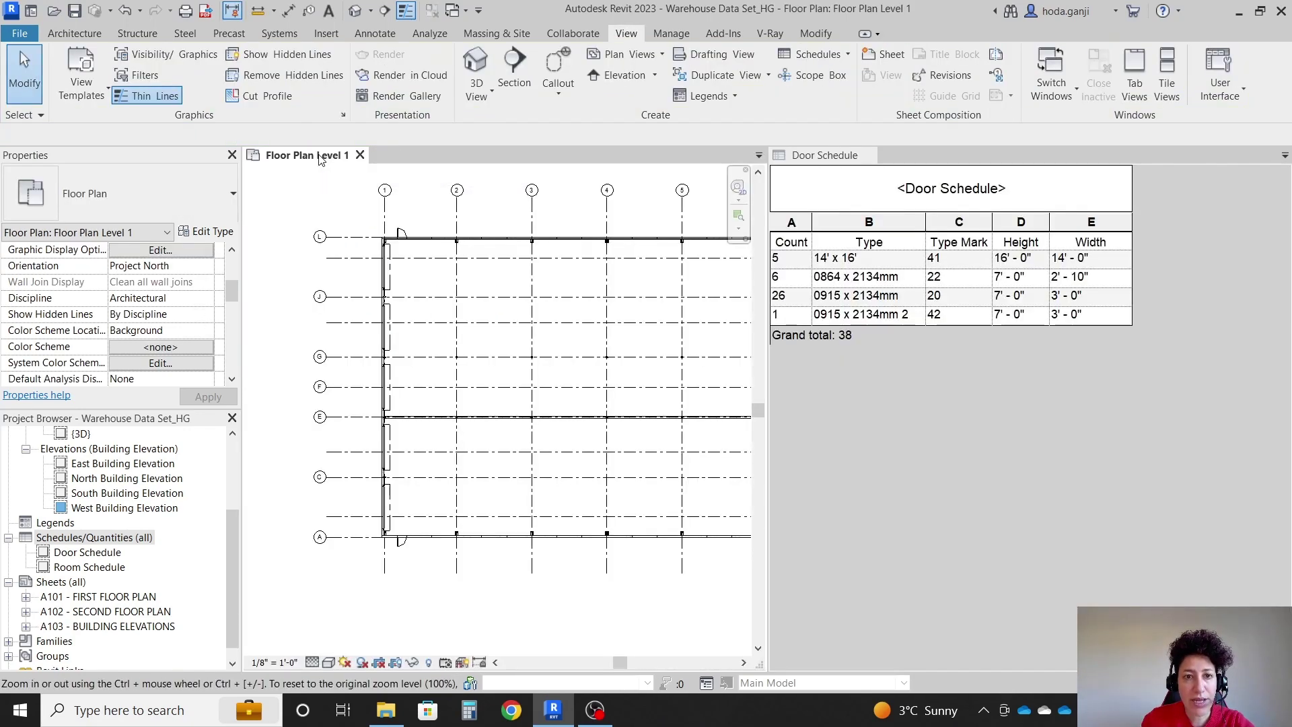
pyautogui.click(1073, 442)
pyautogui.keyDown('ctrl'); pyautogui.scroll(2, 1079, 445); pyautogui.keyUp('ctrl')
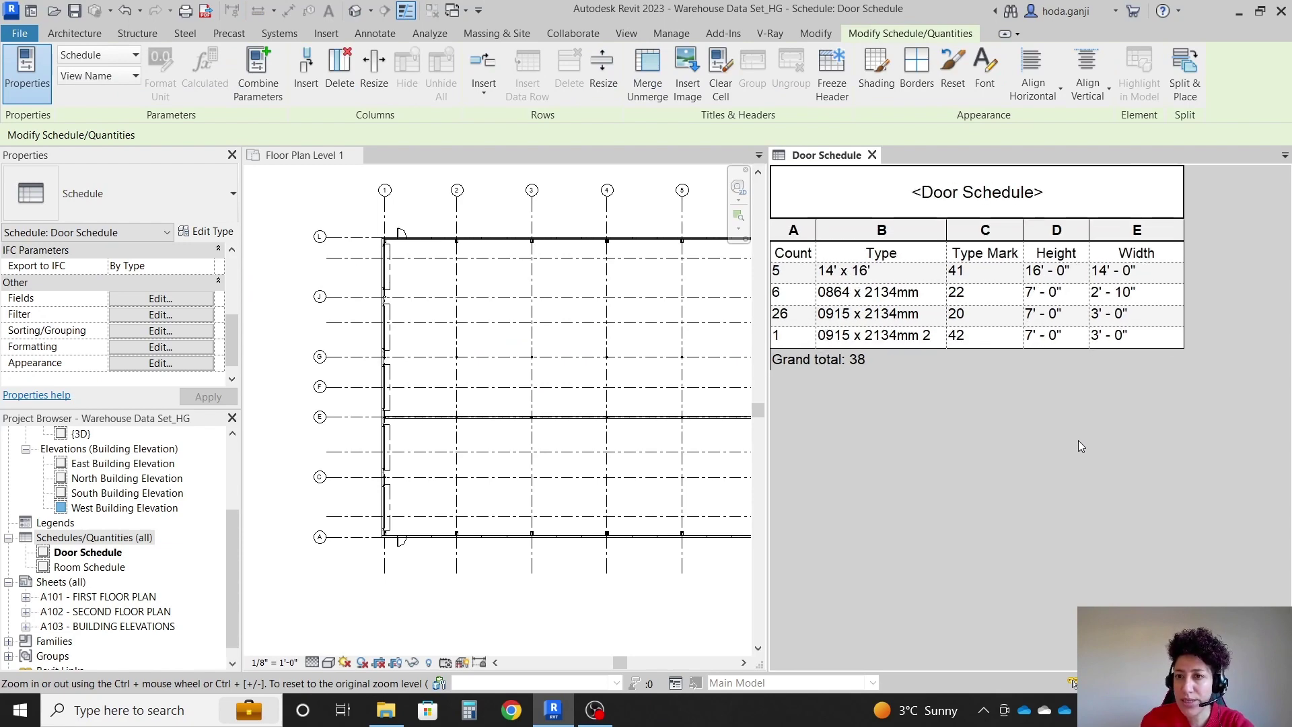
pyautogui.scroll(-2, 333, 400)
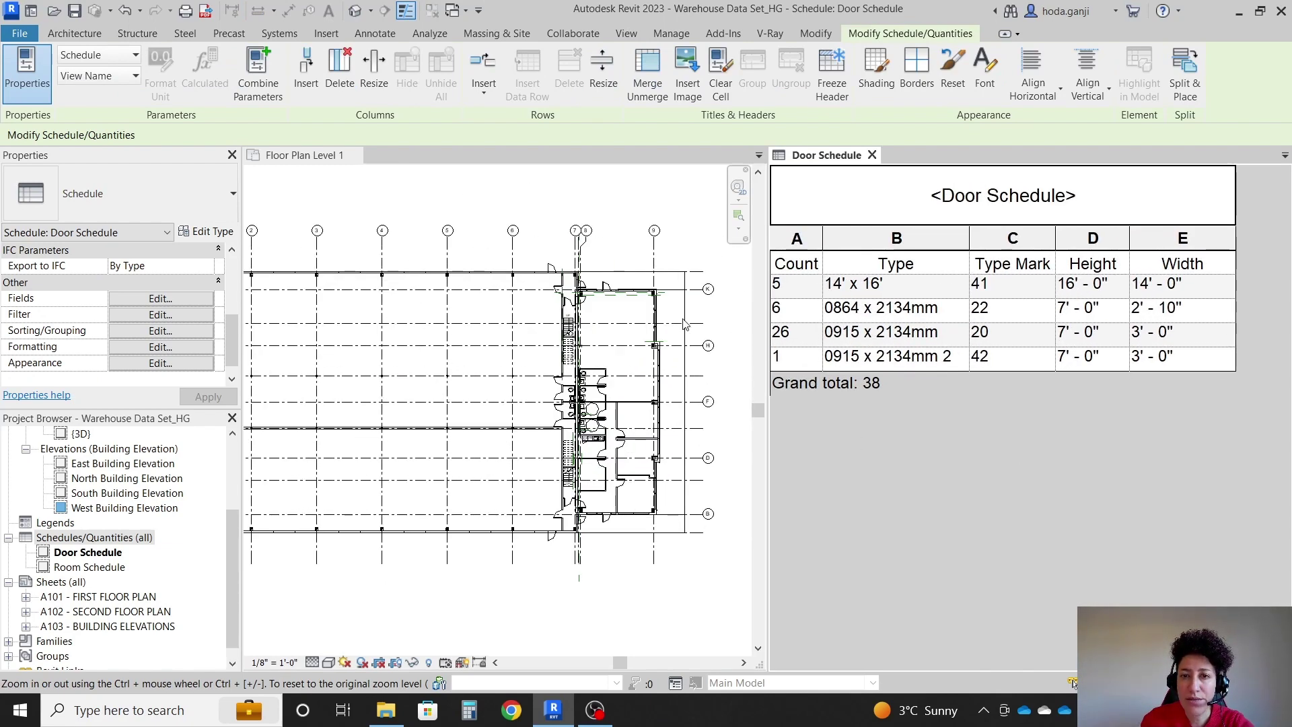
pyautogui.scroll(3, 684, 323)
pyautogui.scroll(2, 546, 291)
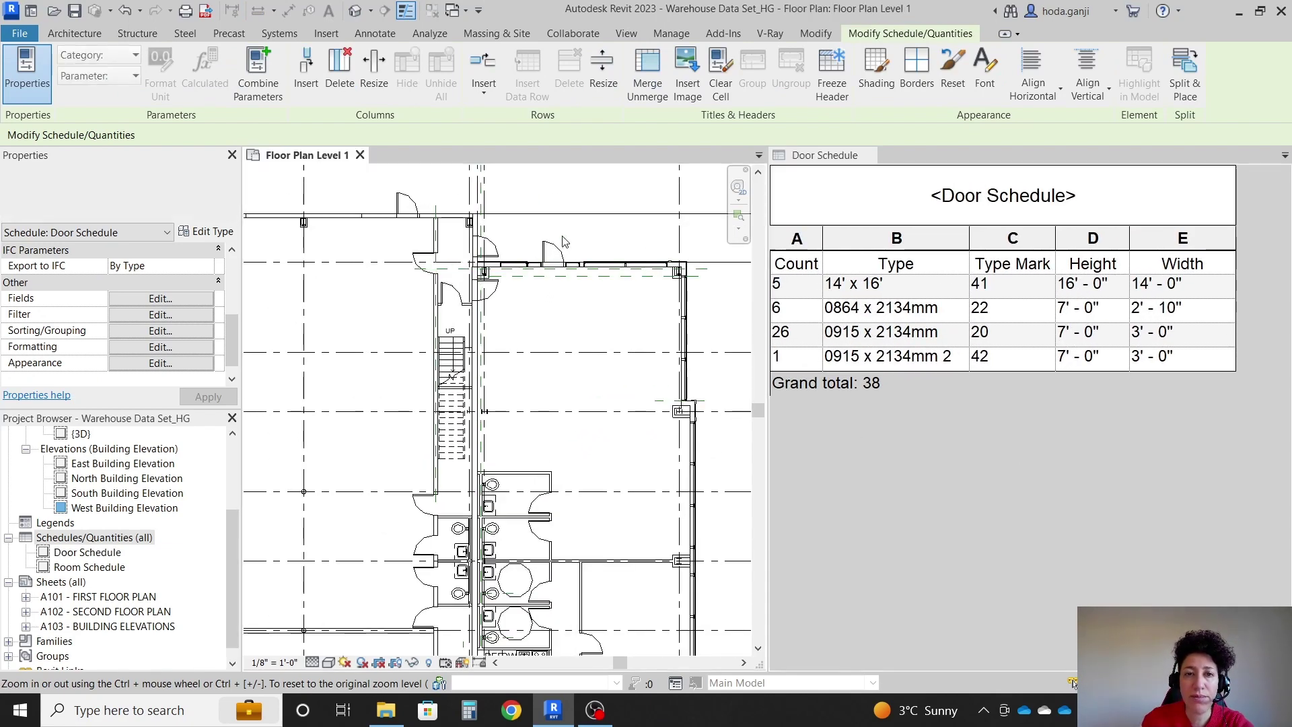
pyautogui.click(551, 253)
pyautogui.click(550, 252)
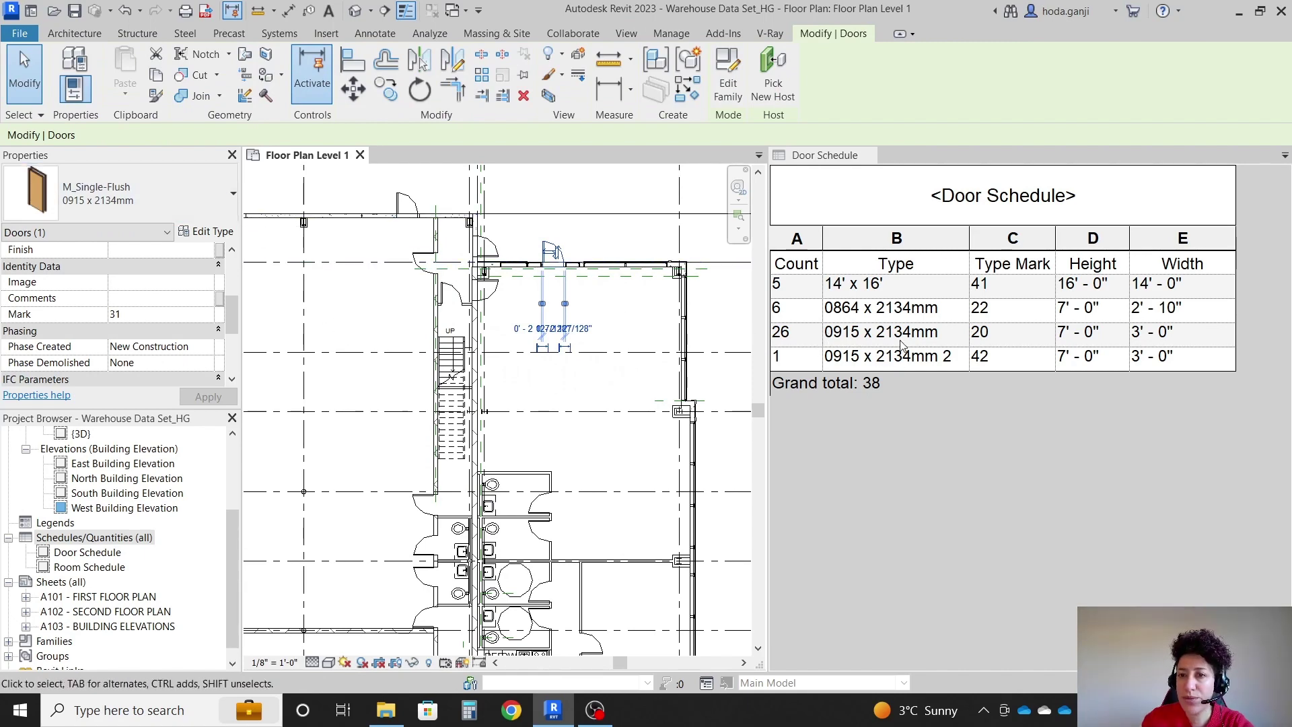
# Change the 0915 x 2134mm door type's Type Mark from 20 to A.
pyautogui.click(205, 231)
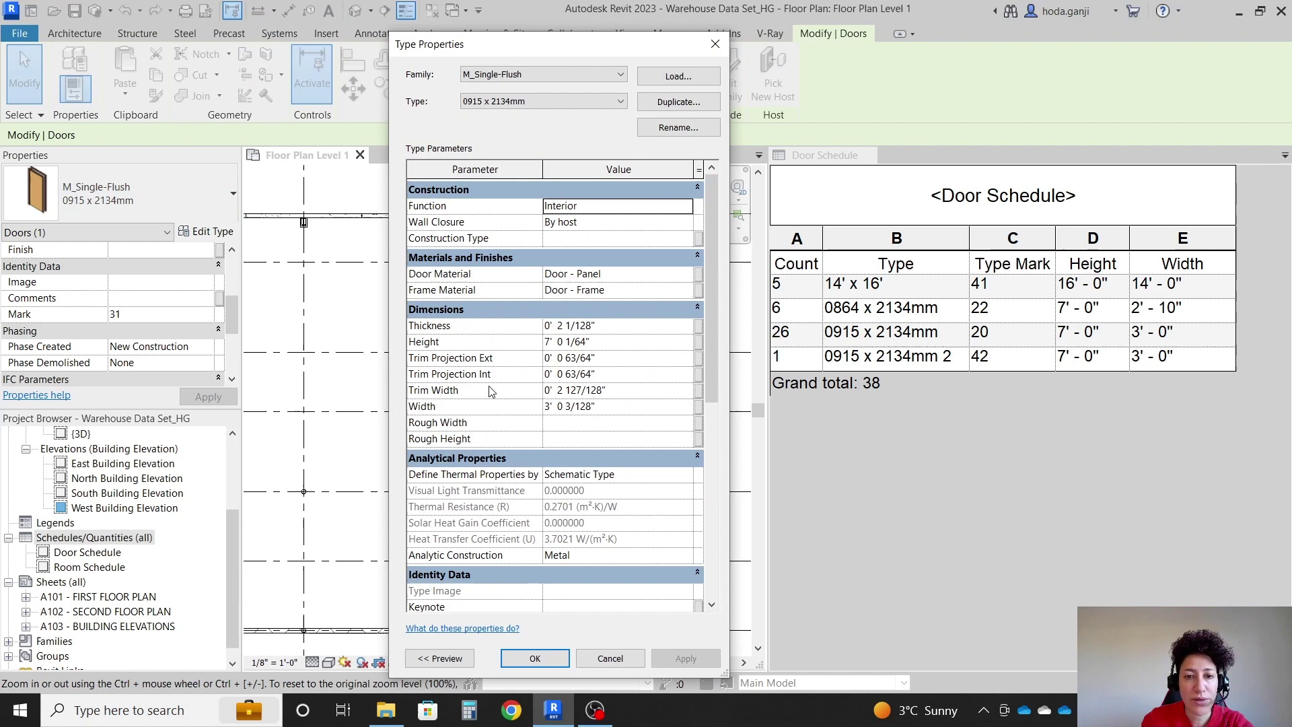
pyautogui.scroll(-5, 490, 391)
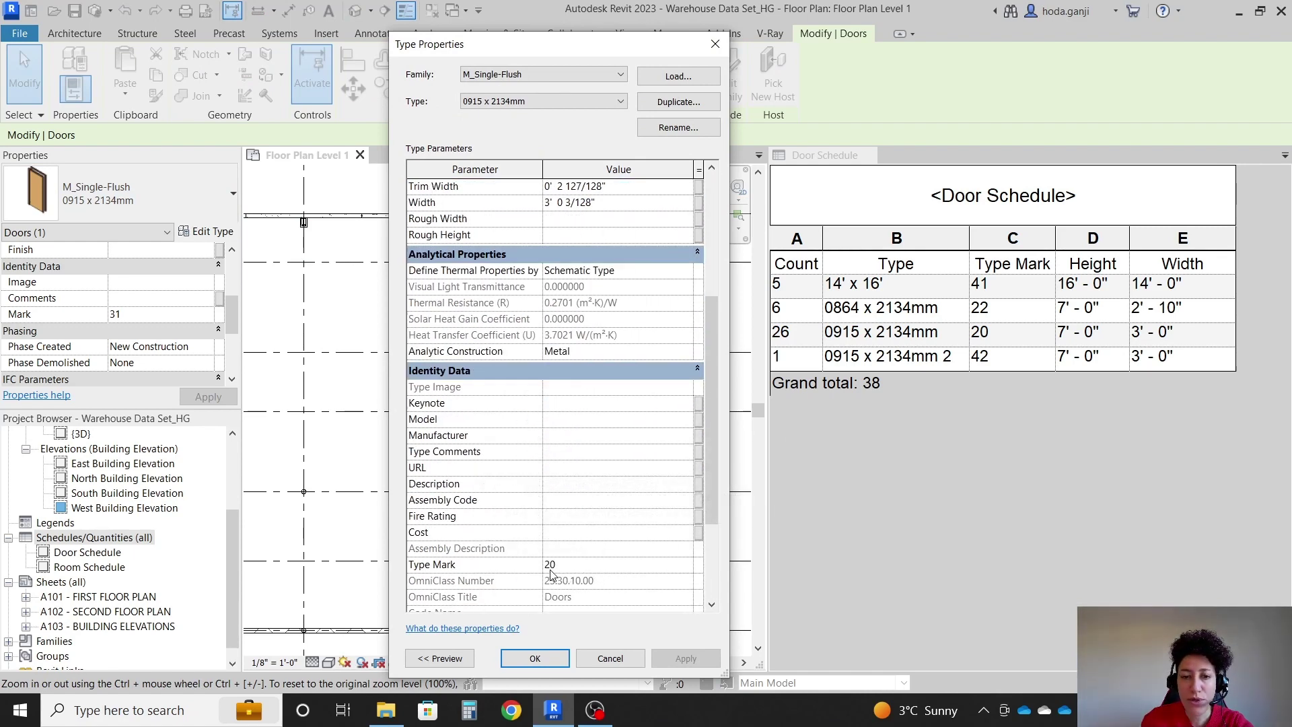
pyautogui.moveTo(514, 587)
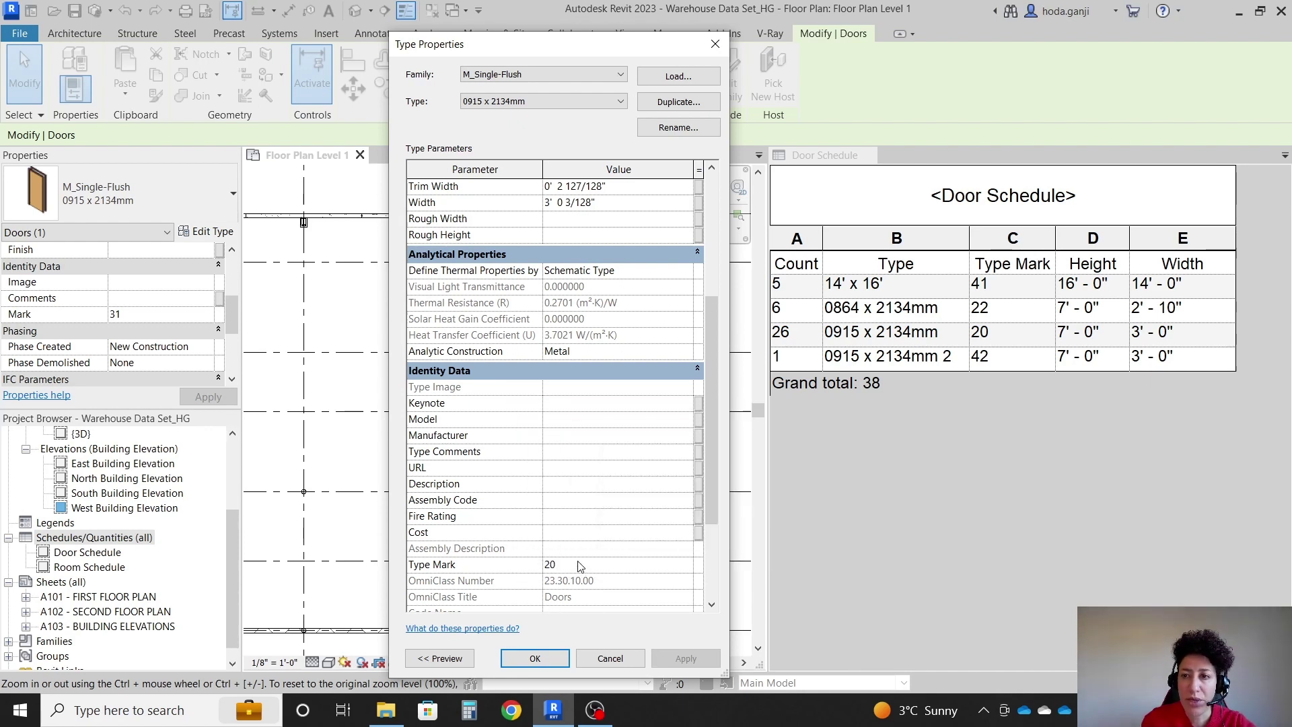
pyautogui.click(611, 569)
pyautogui.write('A')
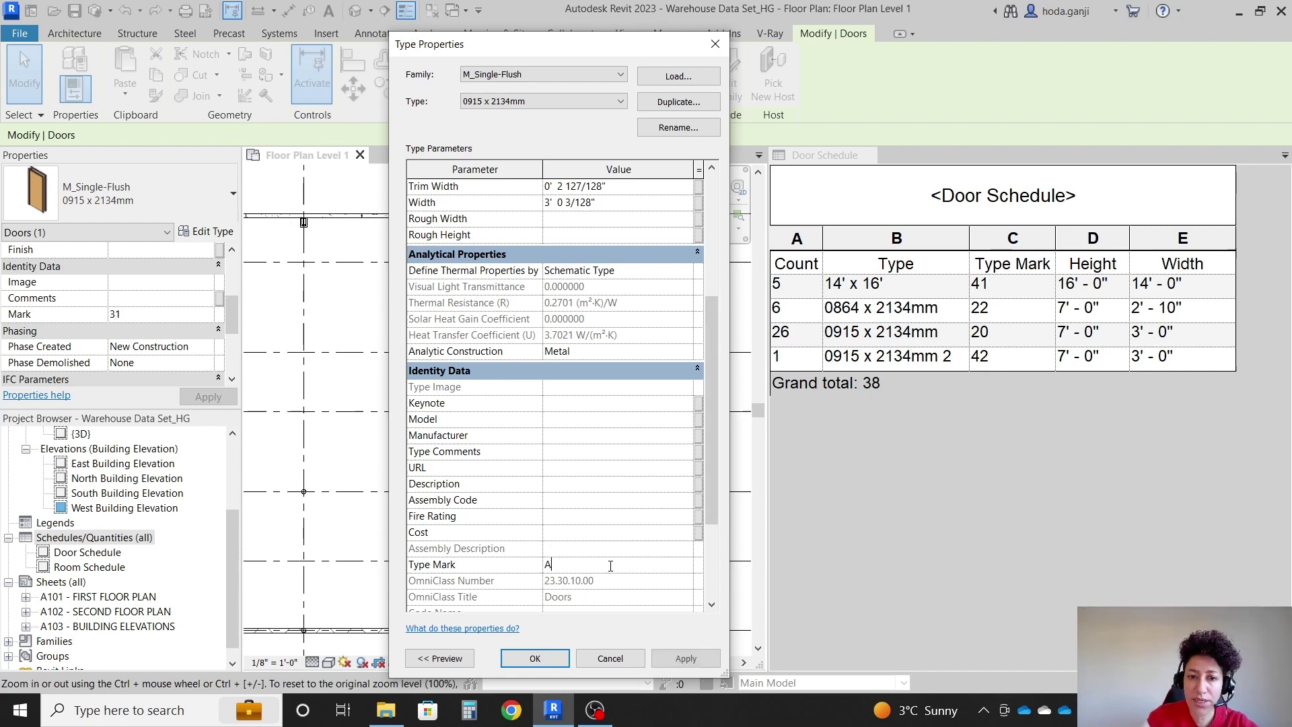
pyautogui.click(535, 658)
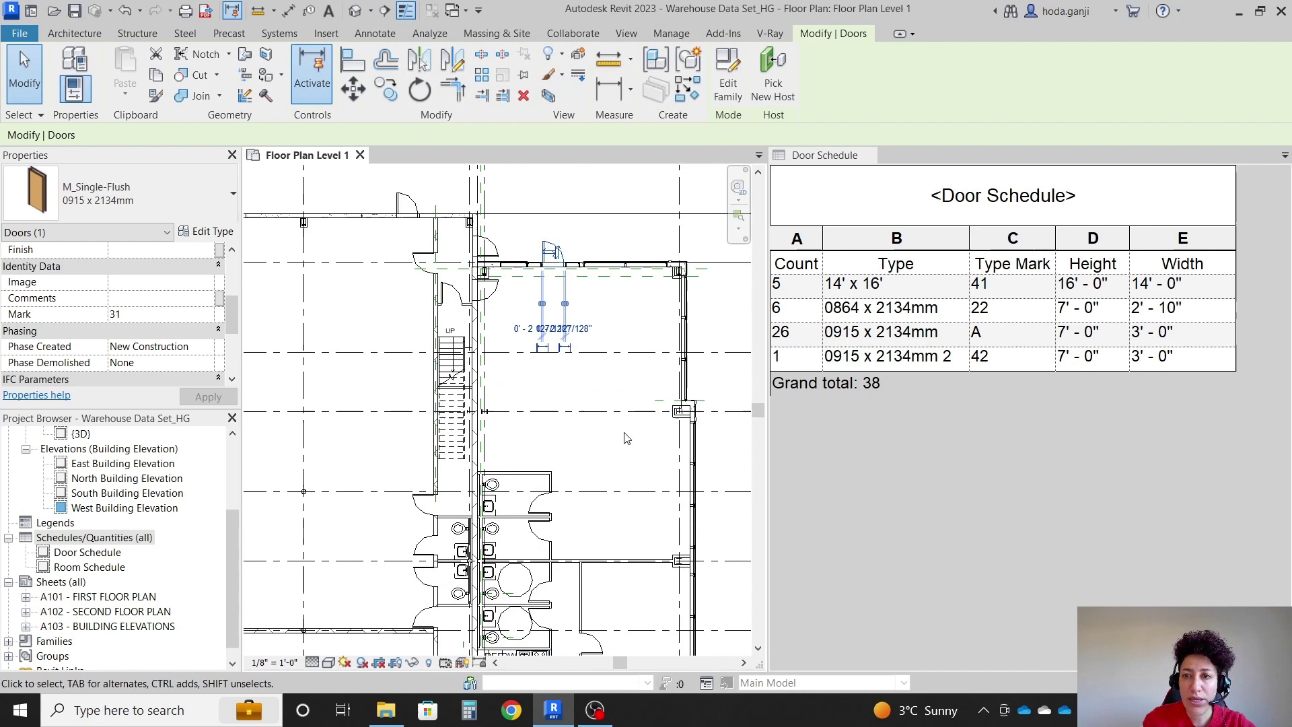
# Give the 14' x 16' overhead door type the Type Mark B.
pyautogui.scroll(-2, 614, 318)
pyautogui.press('Escape')
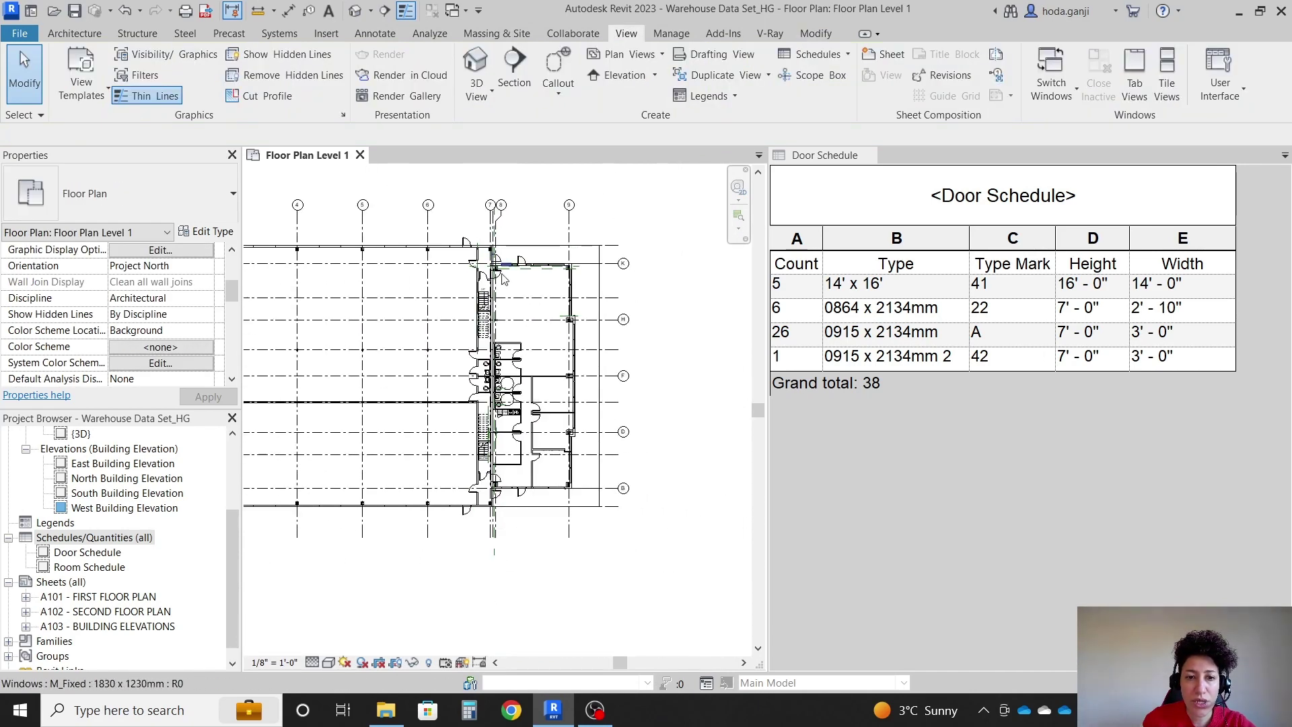
pyautogui.scroll(-1, 506, 477)
pyautogui.scroll(-3, 506, 476)
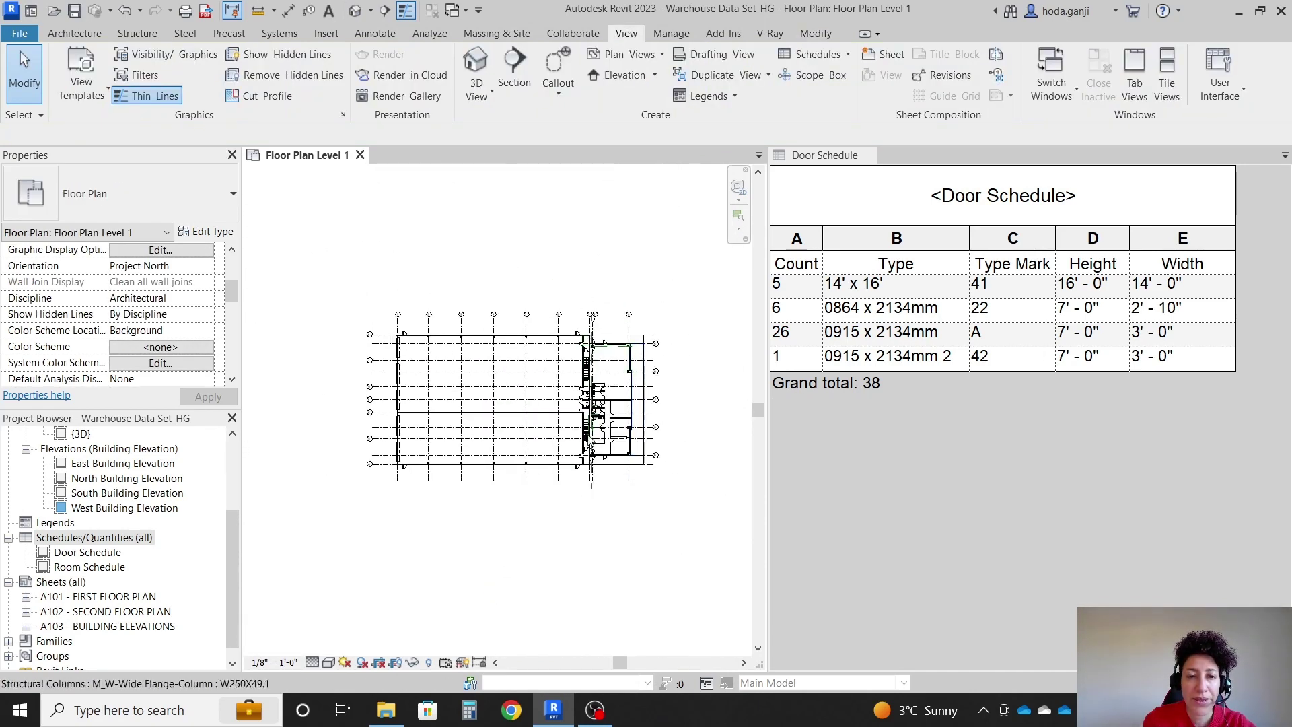
pyautogui.scroll(2, 613, 442)
pyautogui.scroll(2, 323, 472)
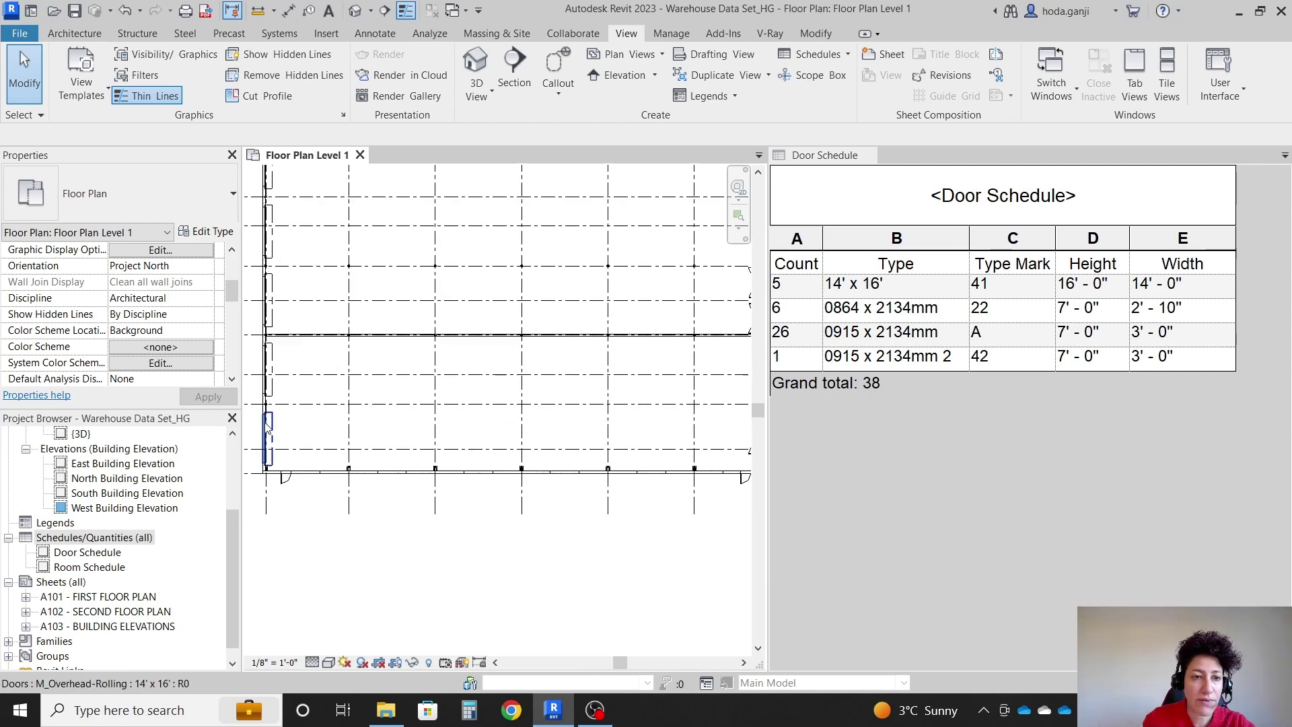
pyautogui.click(267, 438)
pyautogui.click(214, 232)
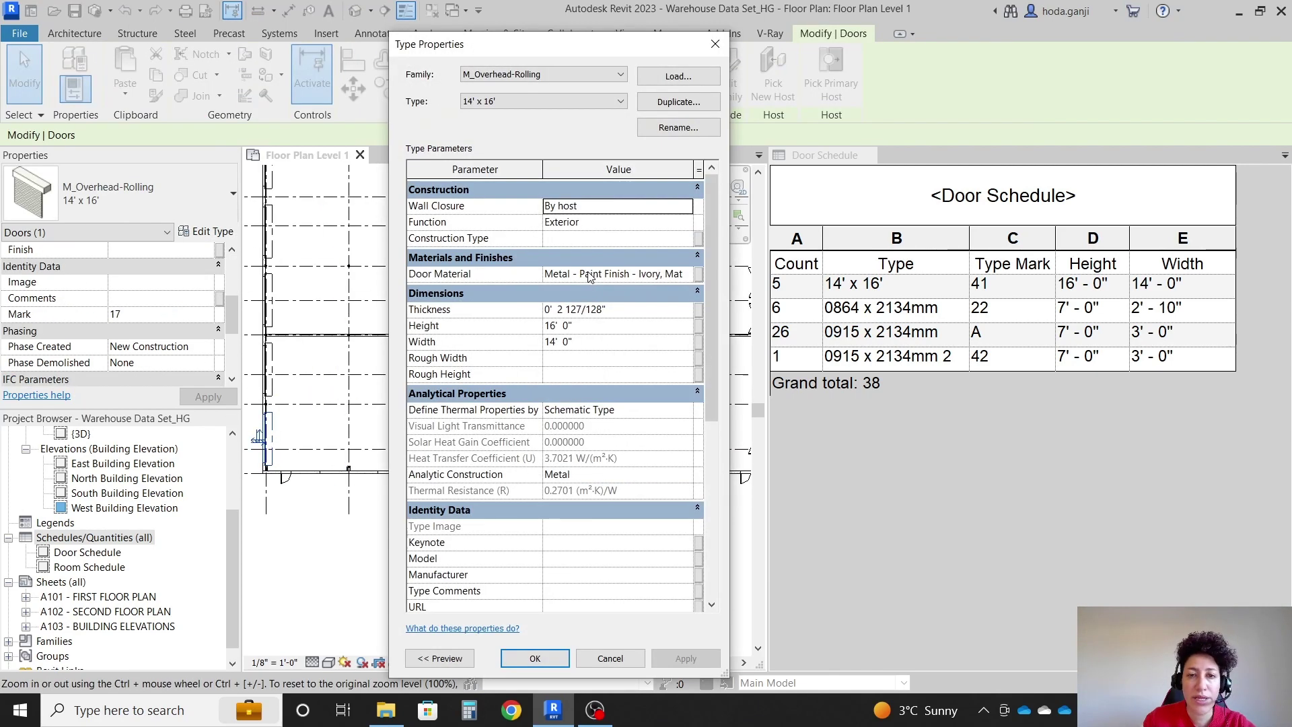
pyautogui.scroll(-5, 579, 356)
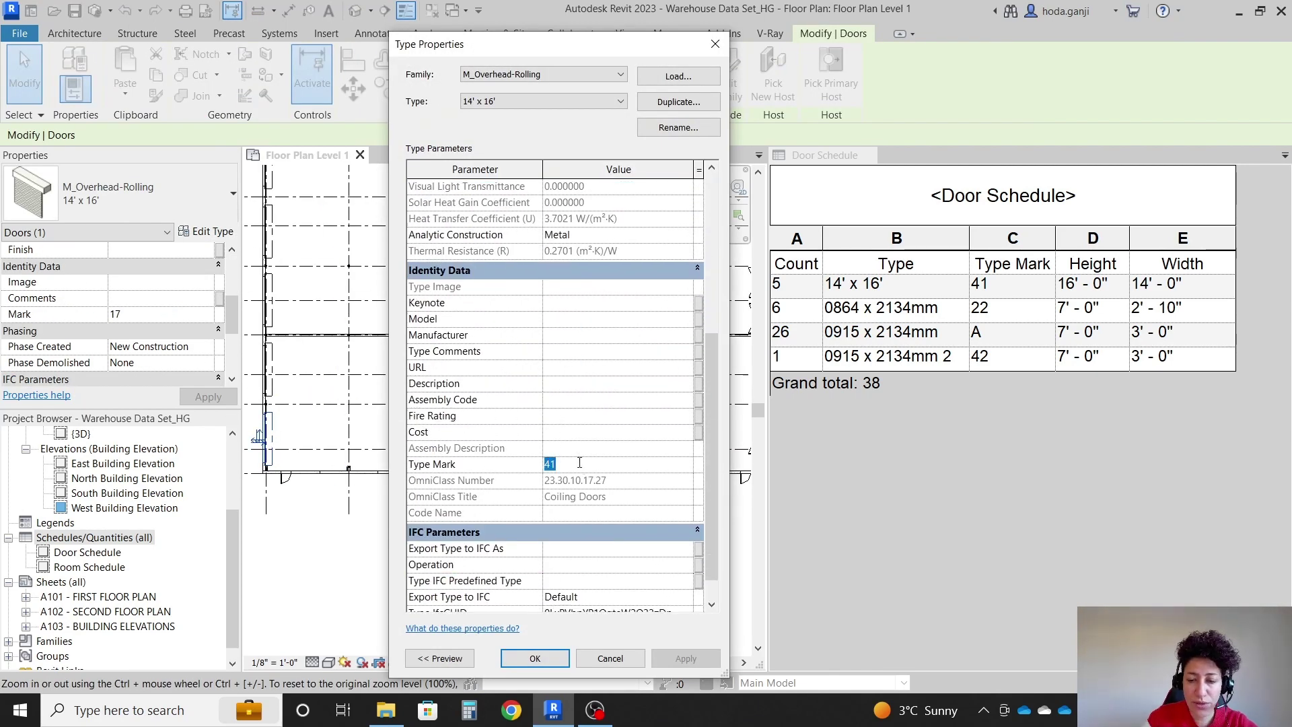
pyautogui.write('B')
pyautogui.click(536, 659)
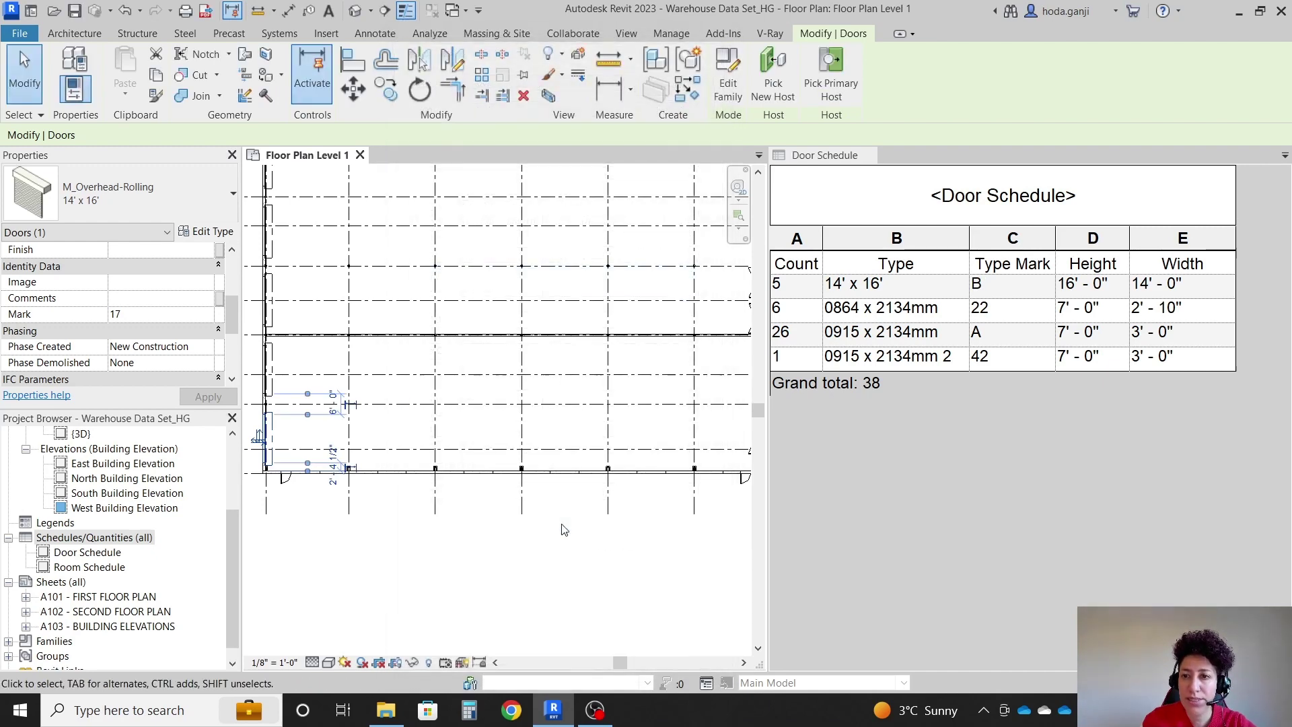
pyautogui.click(564, 530)
# Change the 0864 x 2134mm door type's Type Mark from 22 to C.
pyautogui.scroll(-3, 606, 505)
pyautogui.scroll(4, 666, 483)
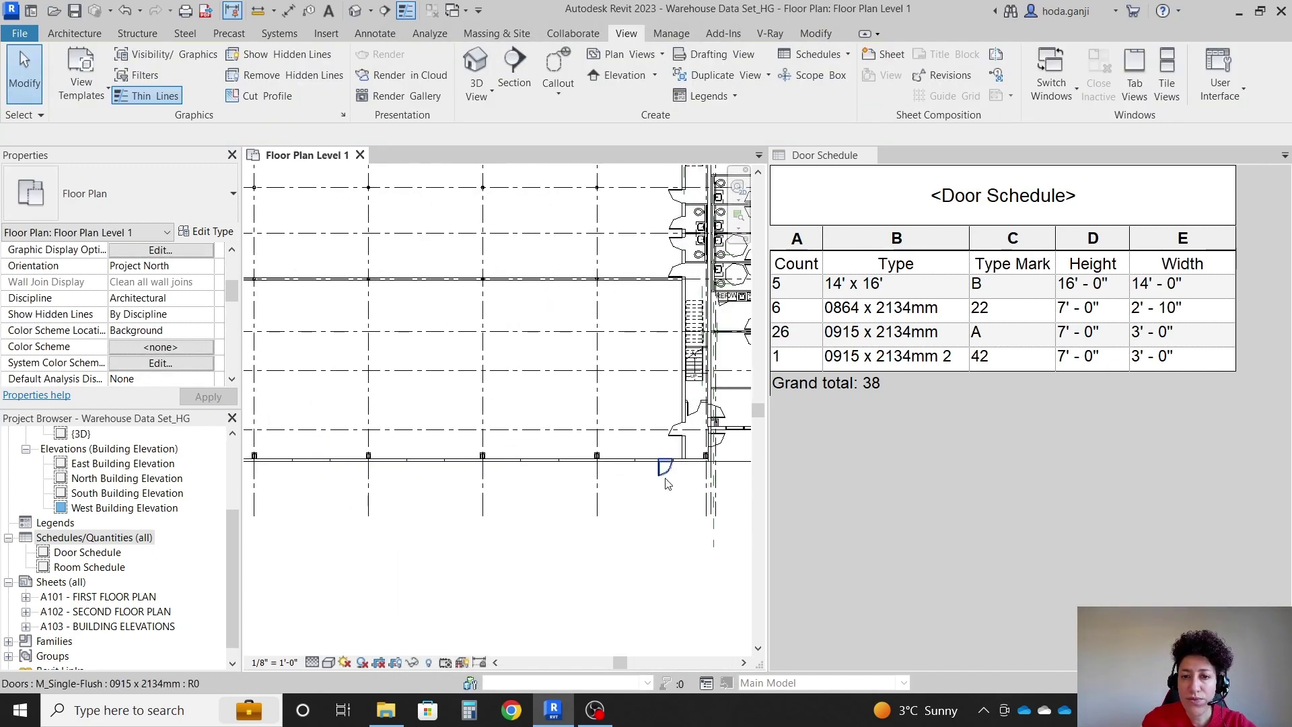
pyautogui.click(665, 471)
pyautogui.scroll(3, 665, 479)
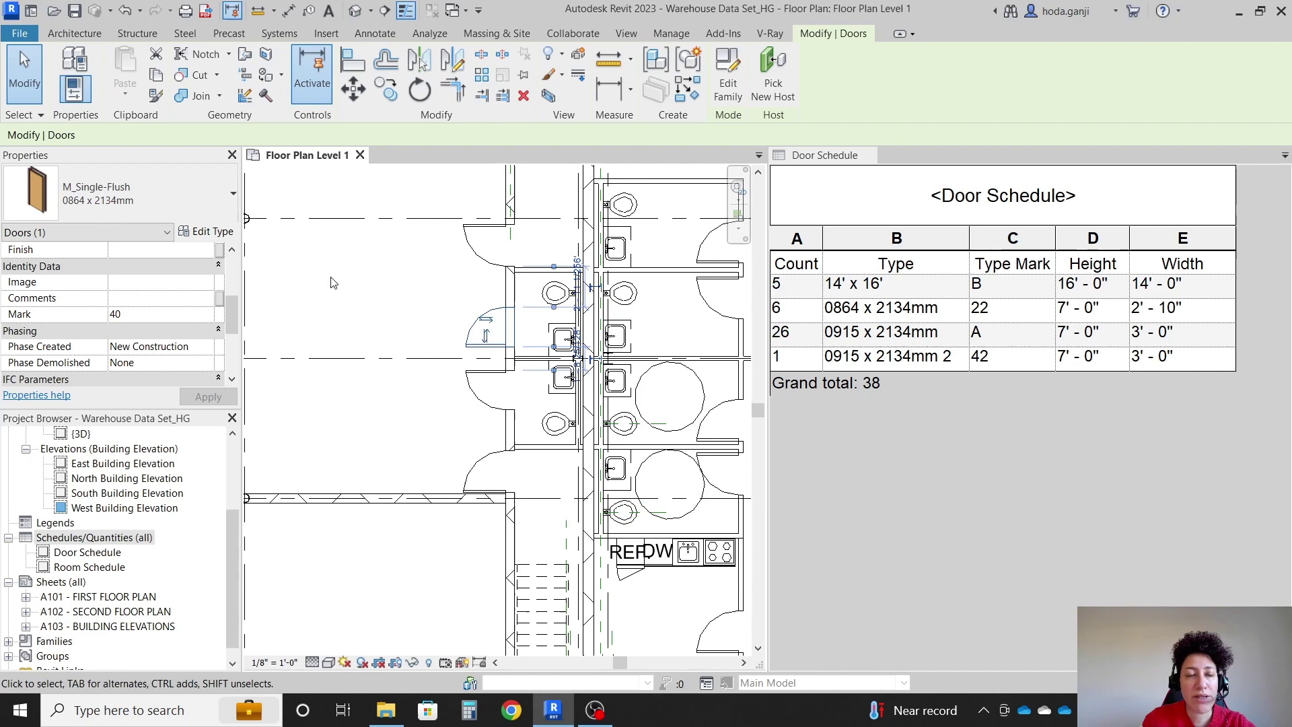
pyautogui.click(207, 231)
pyautogui.scroll(-5, 523, 356)
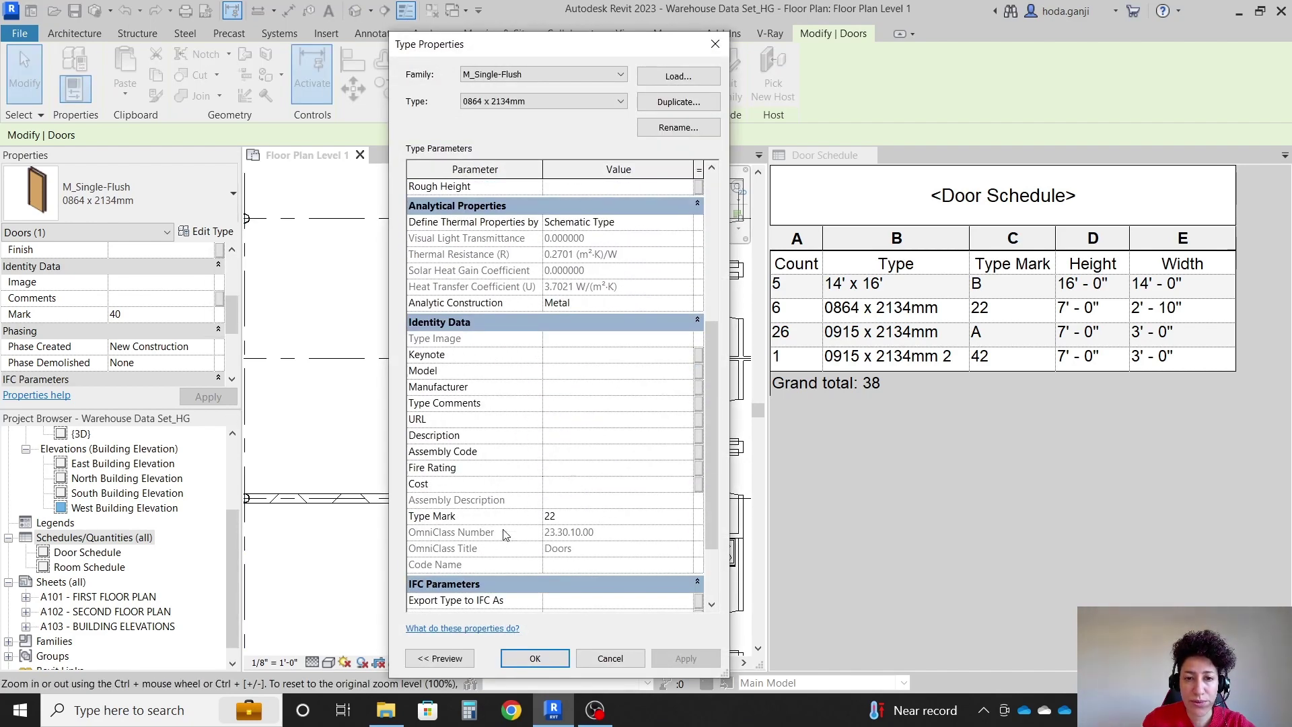
pyautogui.click(574, 516)
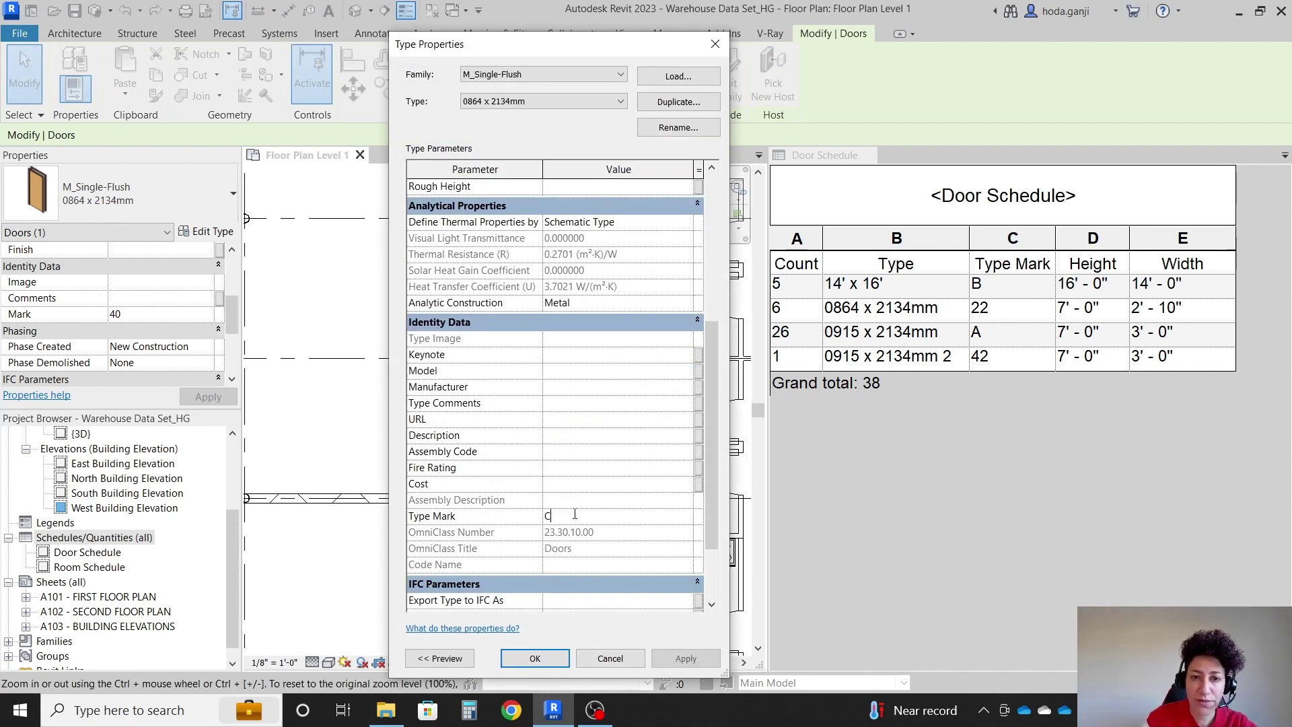
pyautogui.press('Return')
pyautogui.click(535, 657)
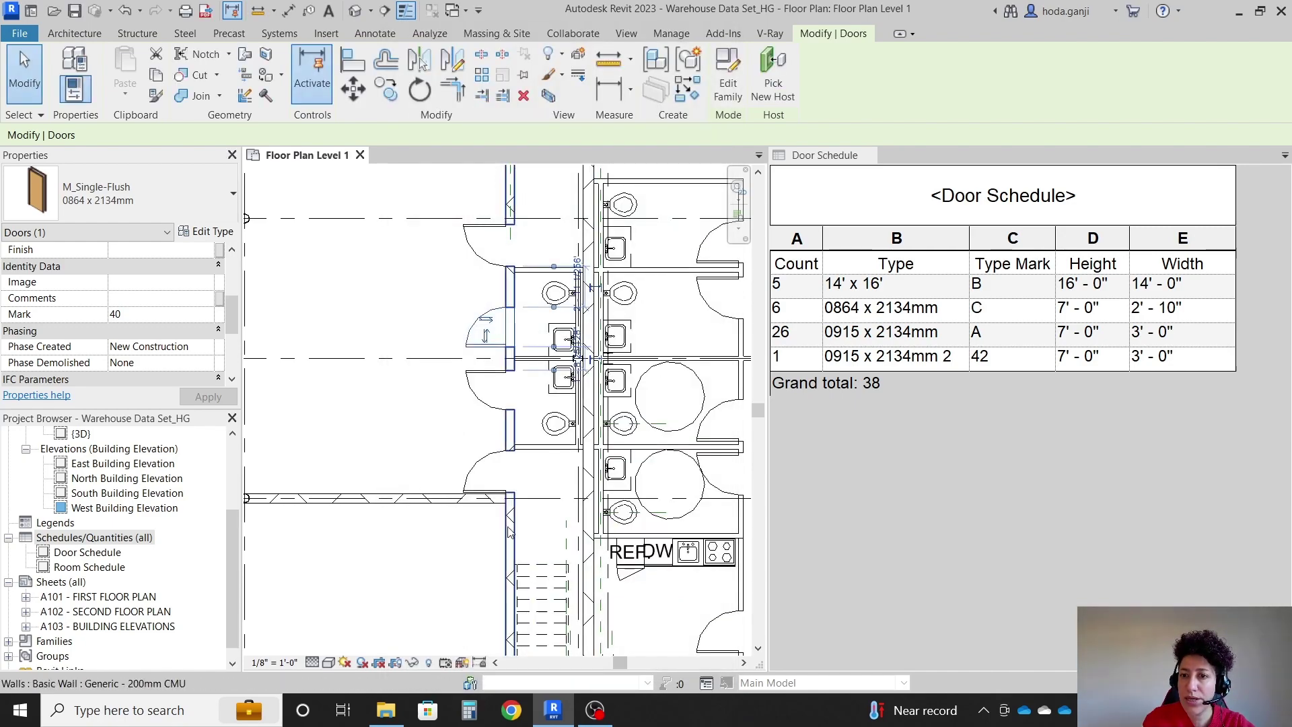
# Set the 0915 x 2134mm 2 door type's Type Mark to D.
pyautogui.moveTo(640, 626); pyautogui.dragTo(521, 309, button='middle')
pyautogui.click(527, 546)
pyautogui.press('Escape')
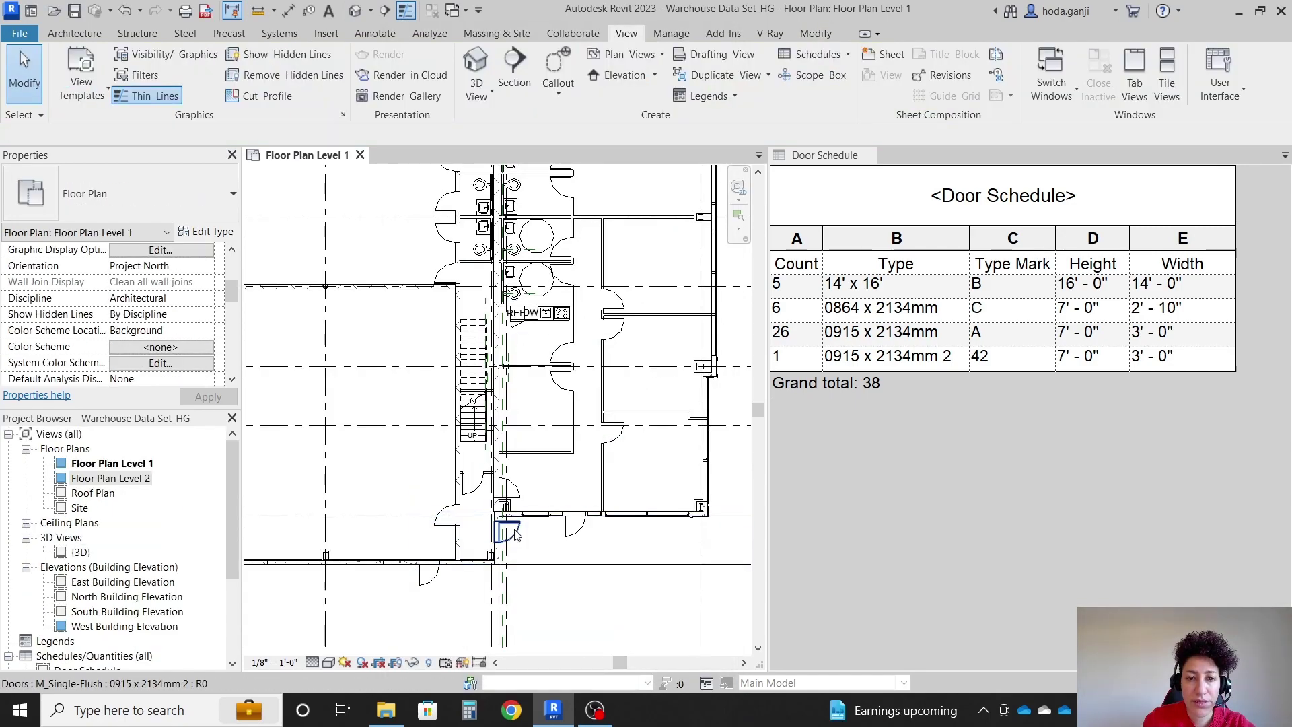
pyautogui.click(508, 532)
pyautogui.click(204, 232)
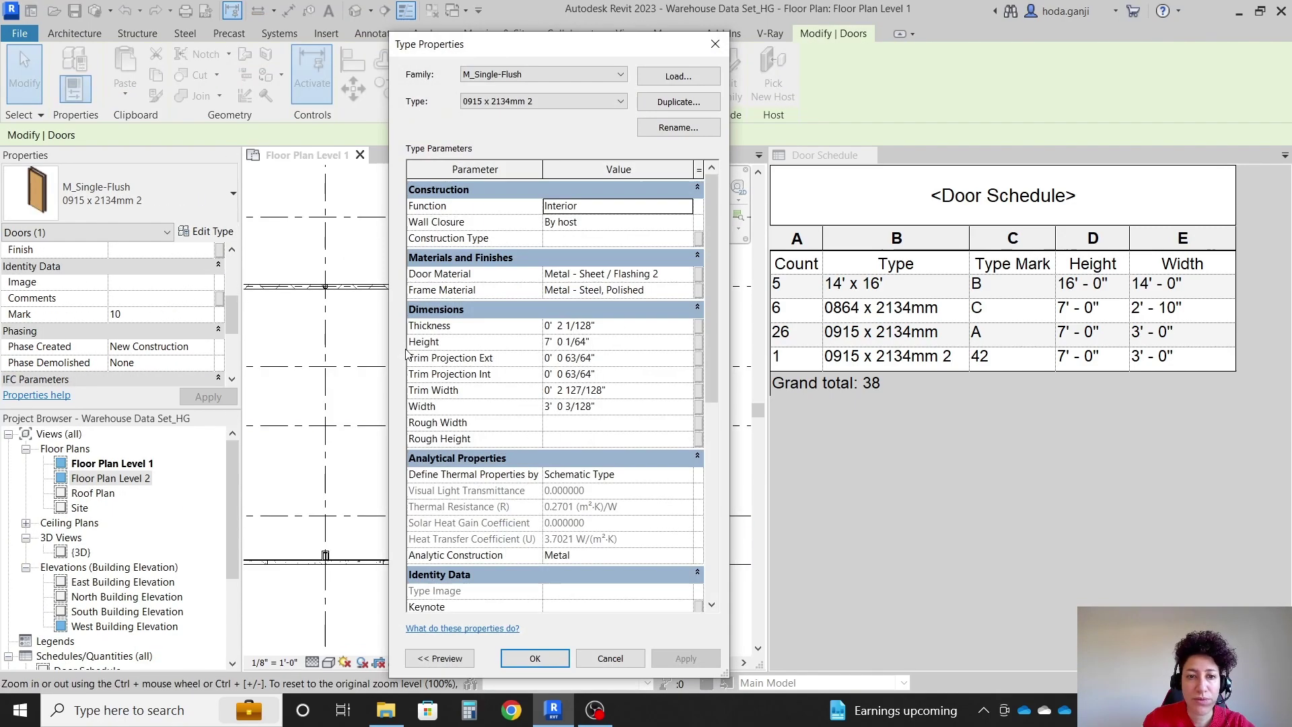
pyautogui.scroll(-7, 579, 471)
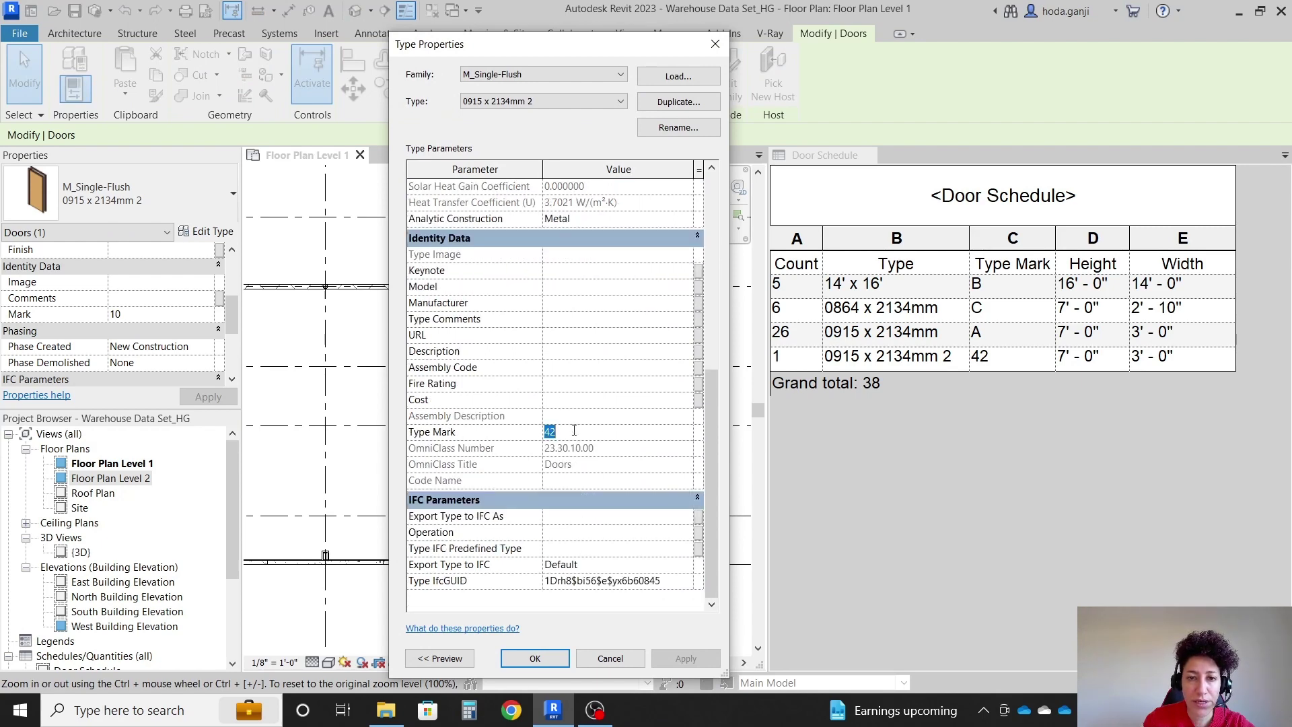
pyautogui.write('D')
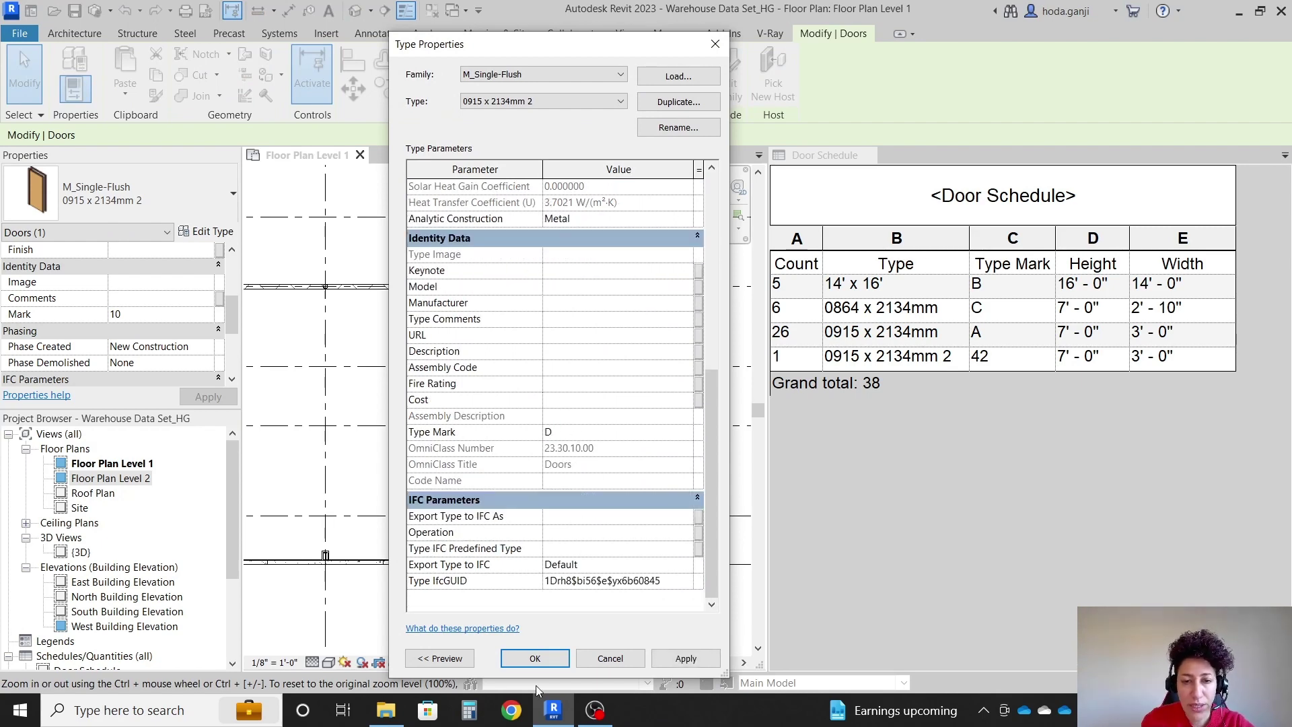
pyautogui.click(535, 658)
# Sort the Door Schedule by Type Mark, then by Type.
pyautogui.click(877, 494)
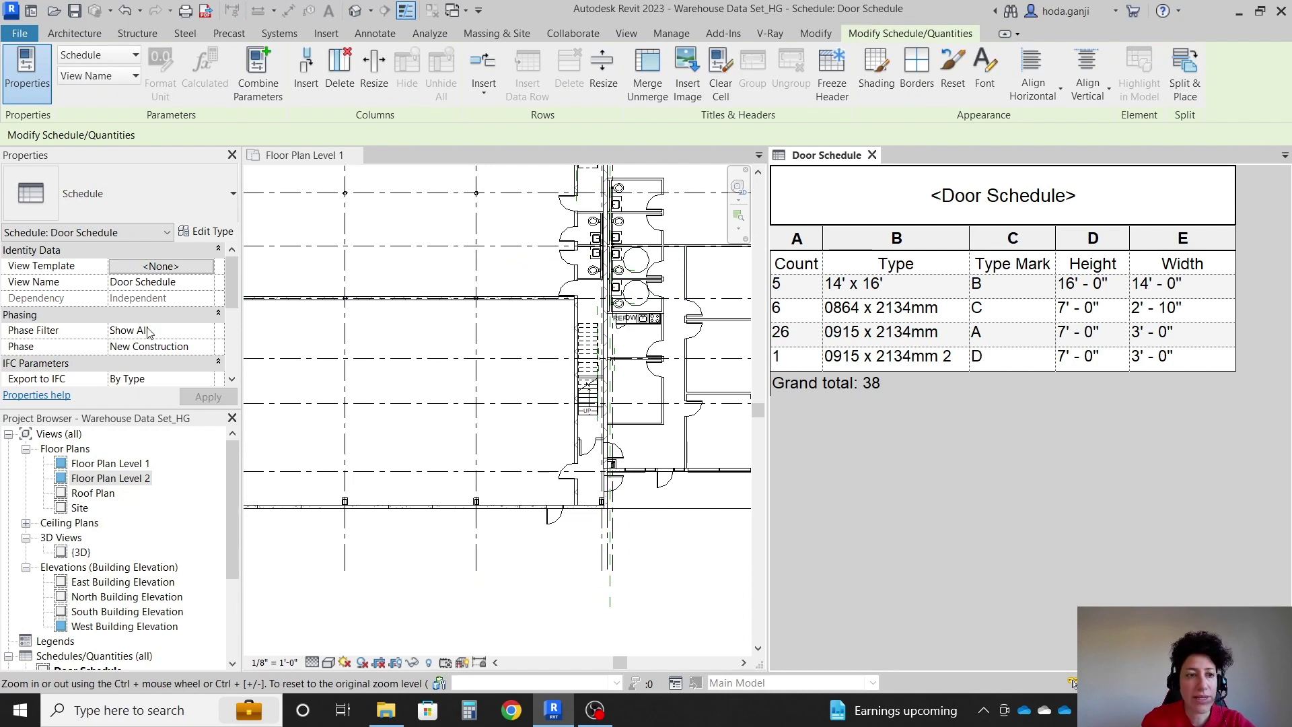
pyautogui.scroll(-3, 142, 336)
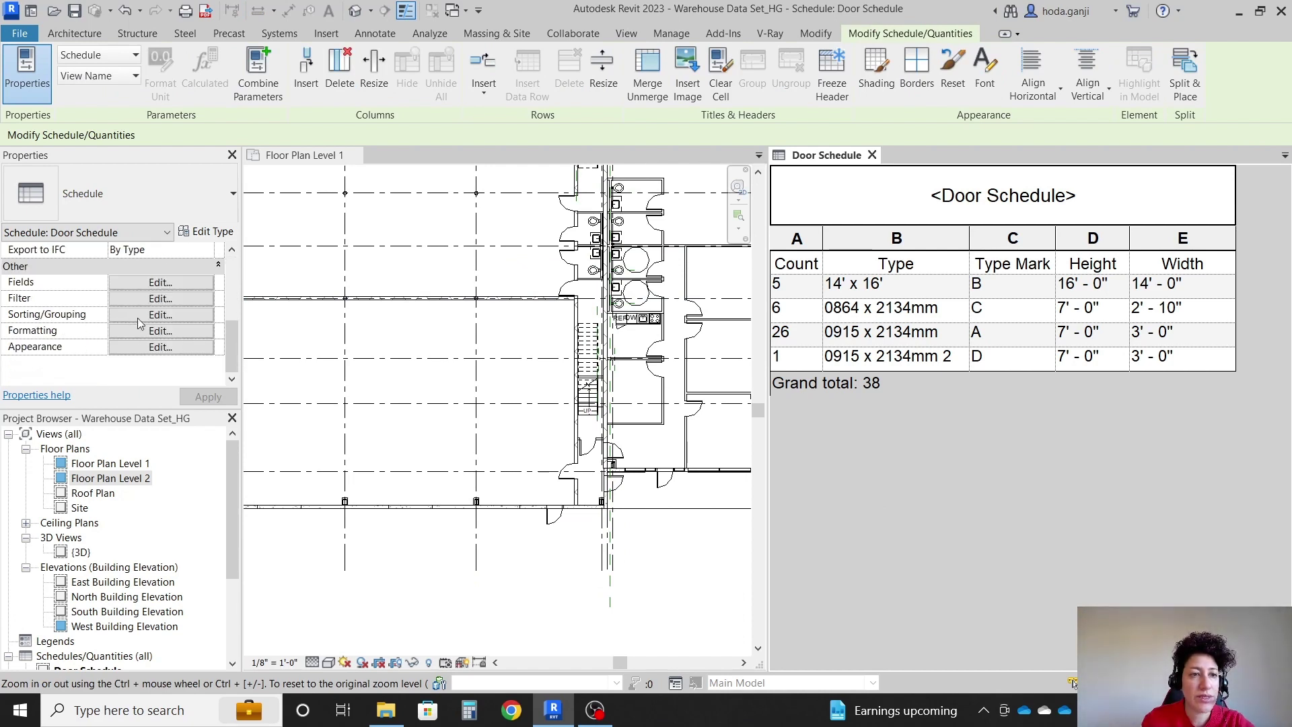
pyautogui.click(147, 316)
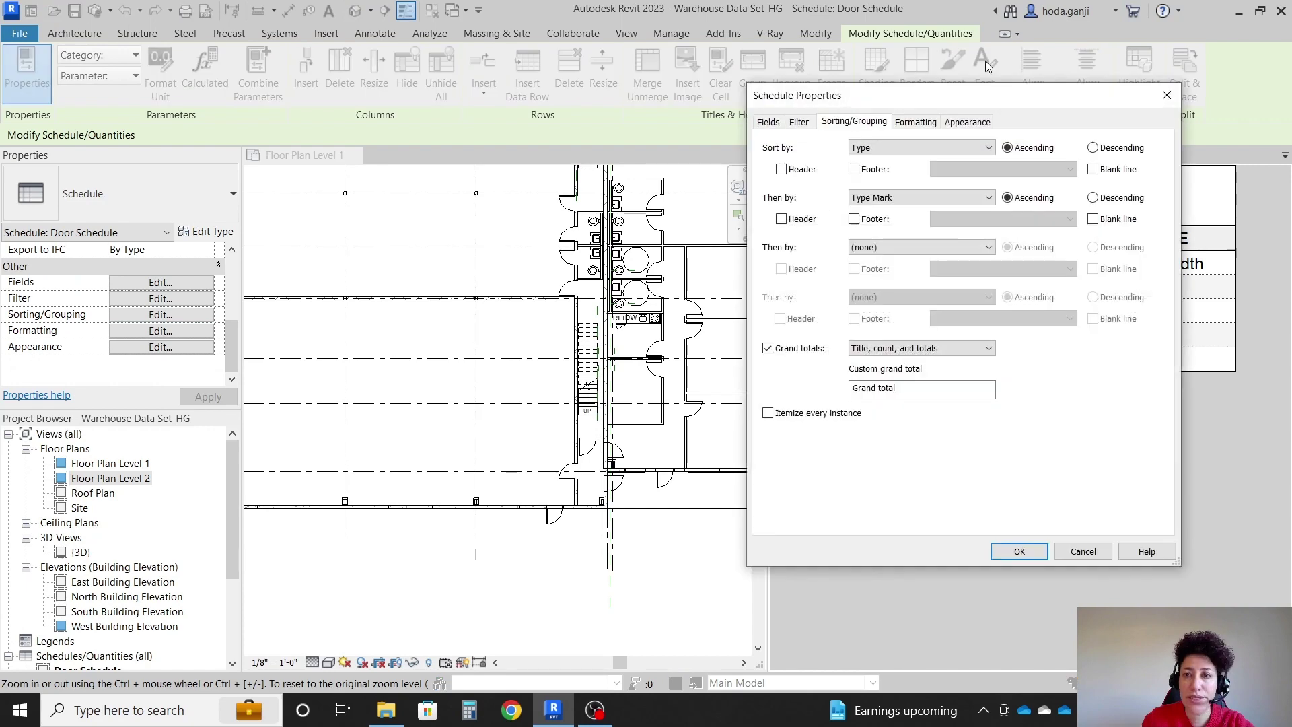
pyautogui.moveTo(965, 109); pyautogui.dragTo(530, 123)
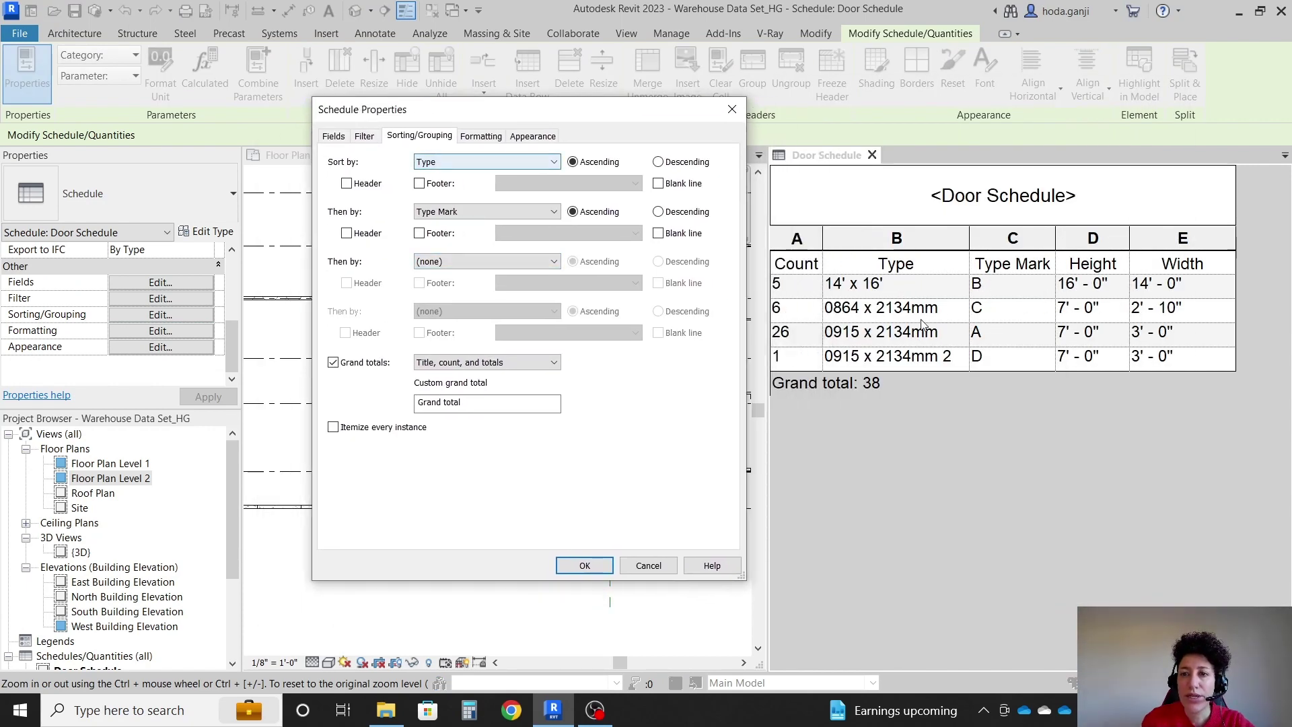
pyautogui.click(506, 164)
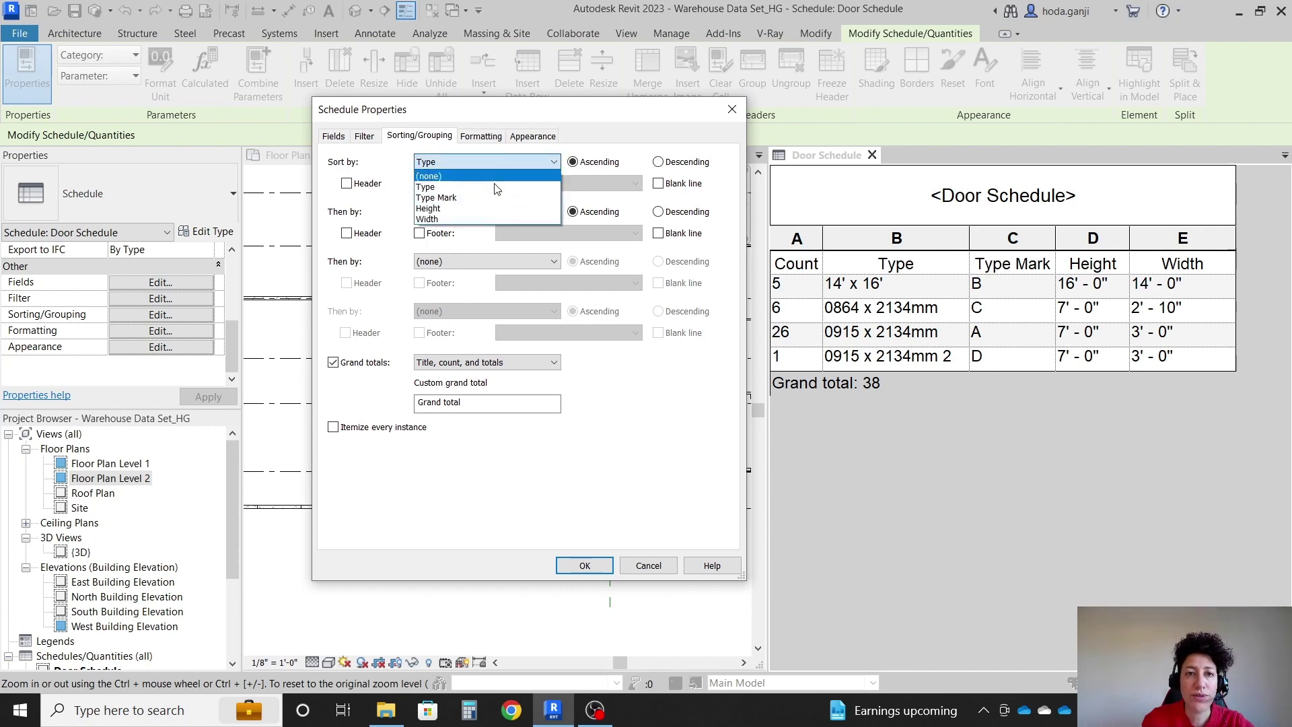
pyautogui.click(511, 224)
pyautogui.click(512, 212)
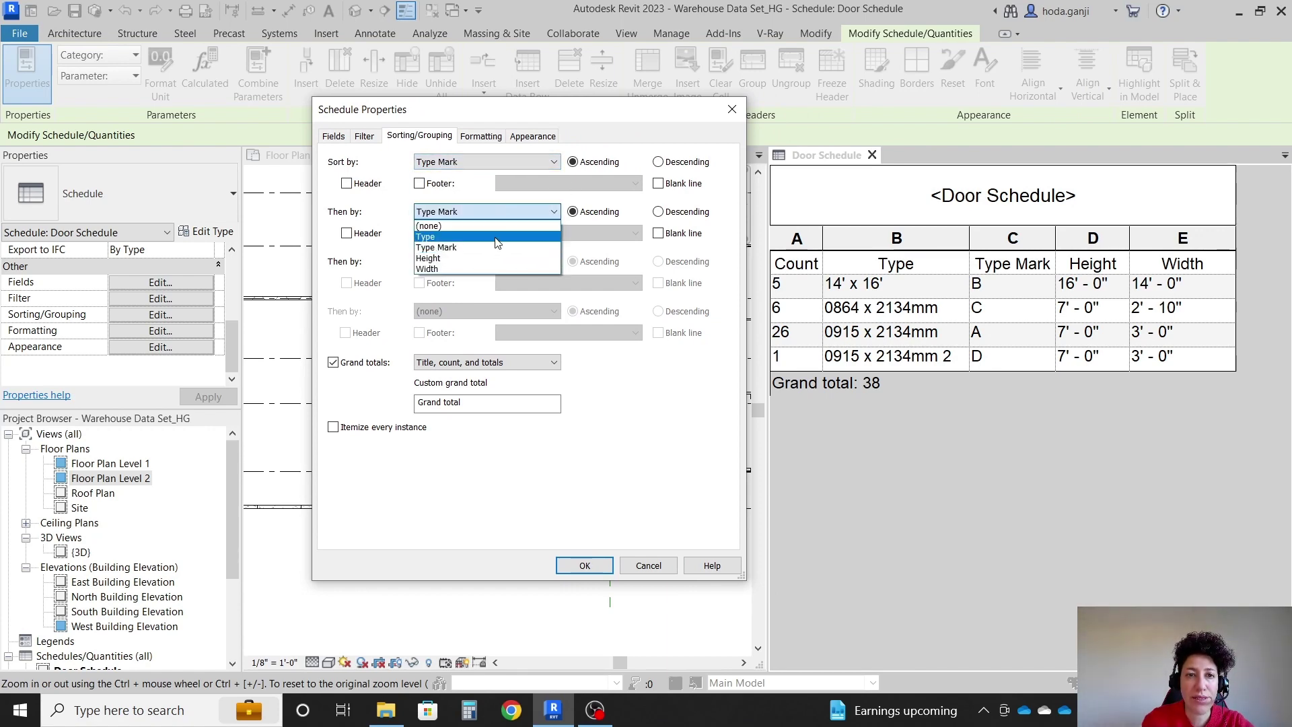
pyautogui.click(502, 247)
pyautogui.click(585, 566)
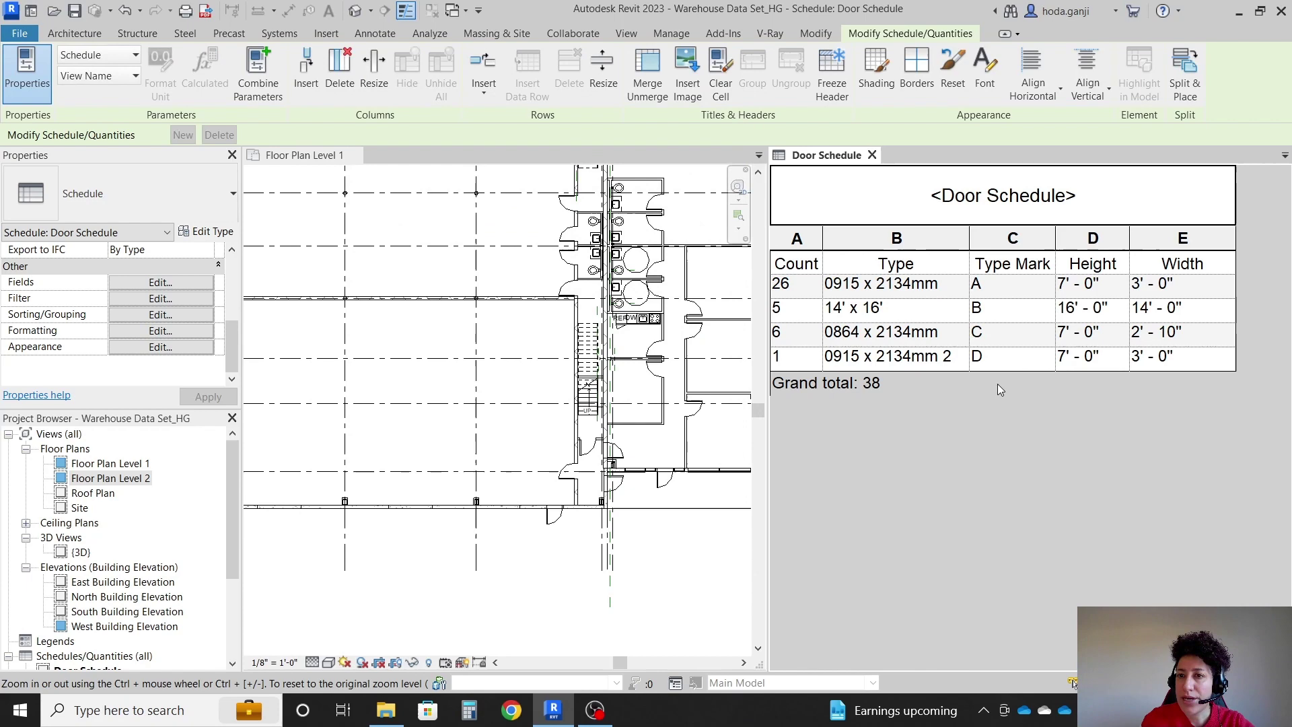
# Move the Type Mark column ahead of Type in the schedule.
pyautogui.click(161, 284)
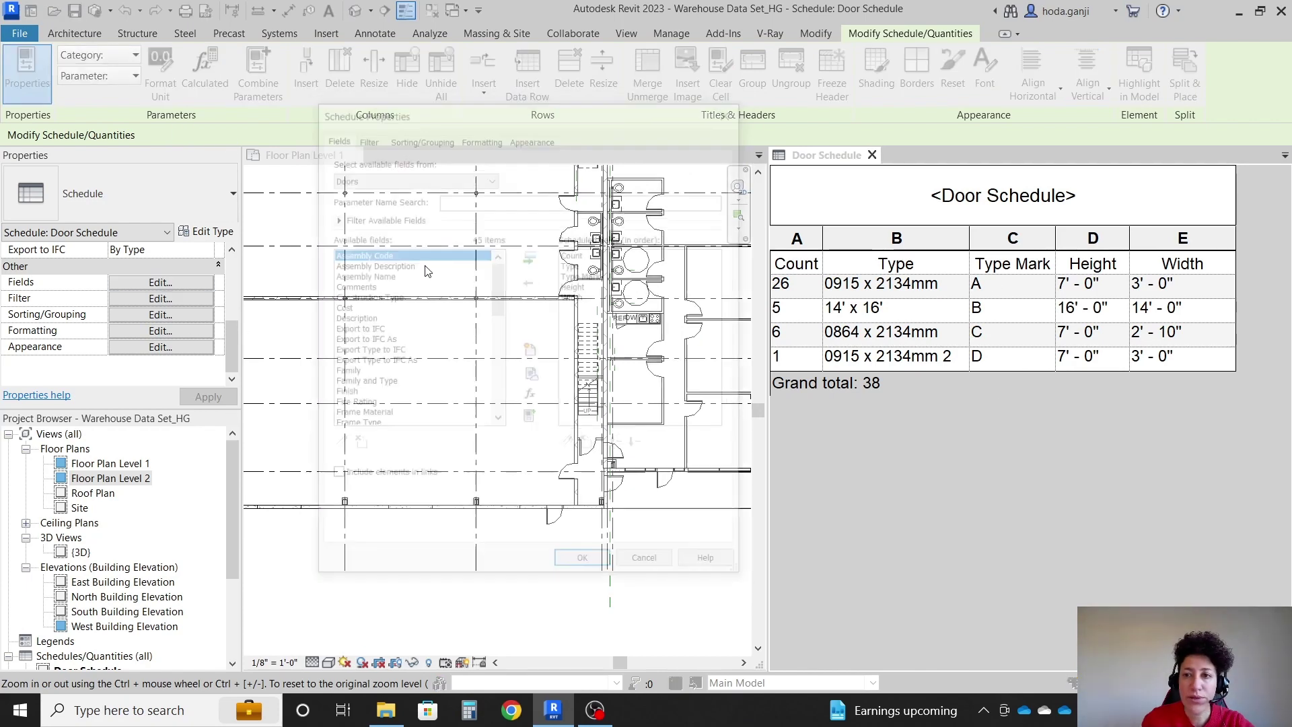
pyautogui.click(582, 275)
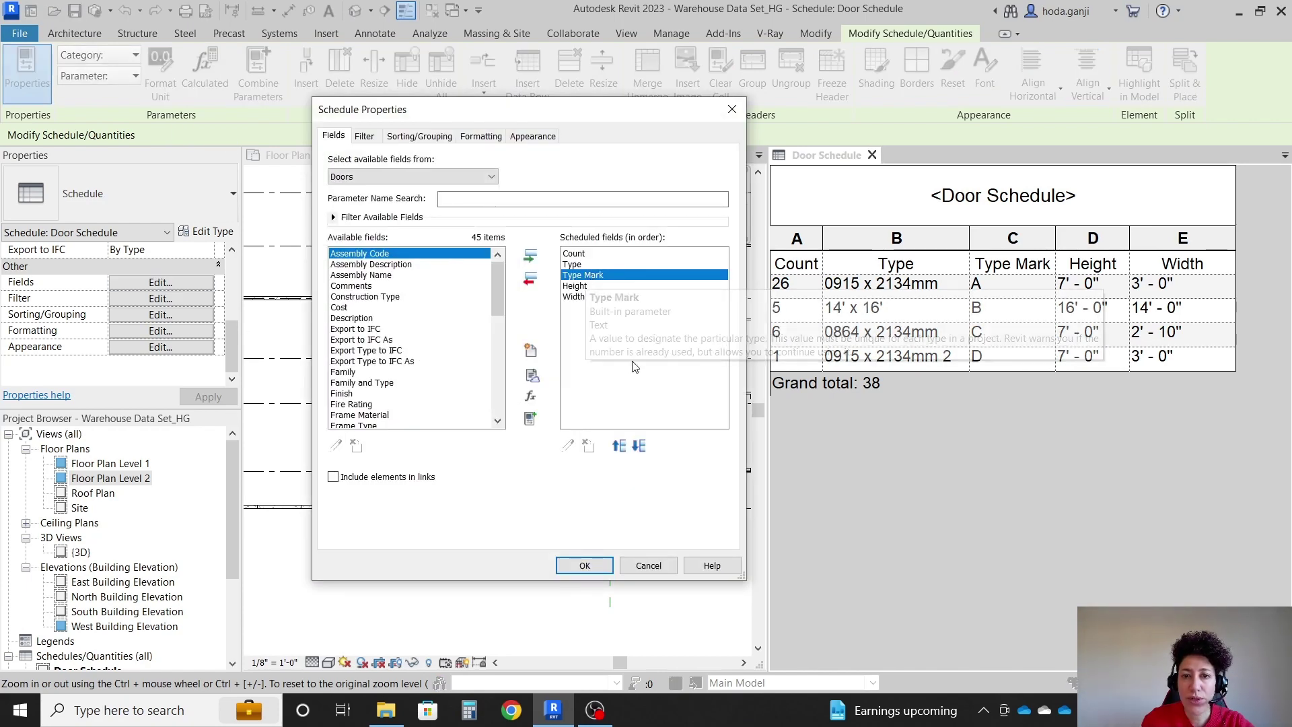
pyautogui.click(617, 445)
pyautogui.click(585, 565)
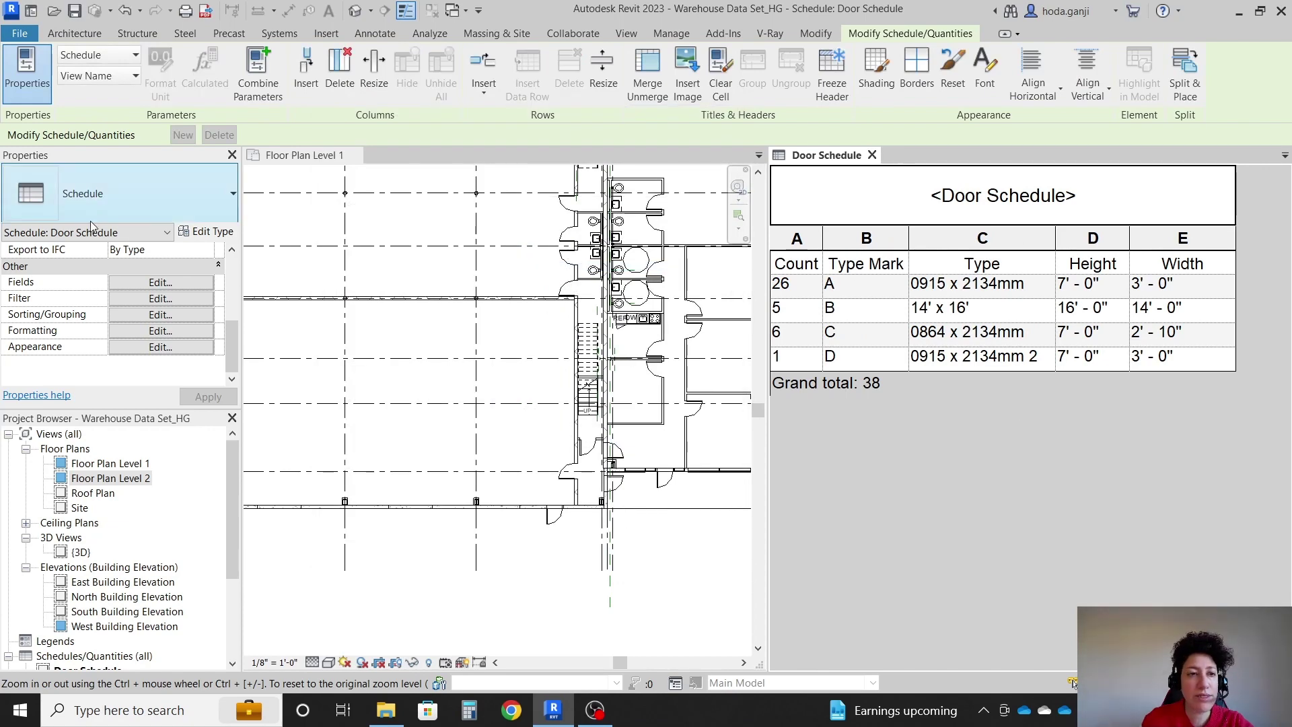
# Add the Mark field right after Type Mark and narrow the Mark column.
pyautogui.click(162, 282)
pyautogui.click(394, 352)
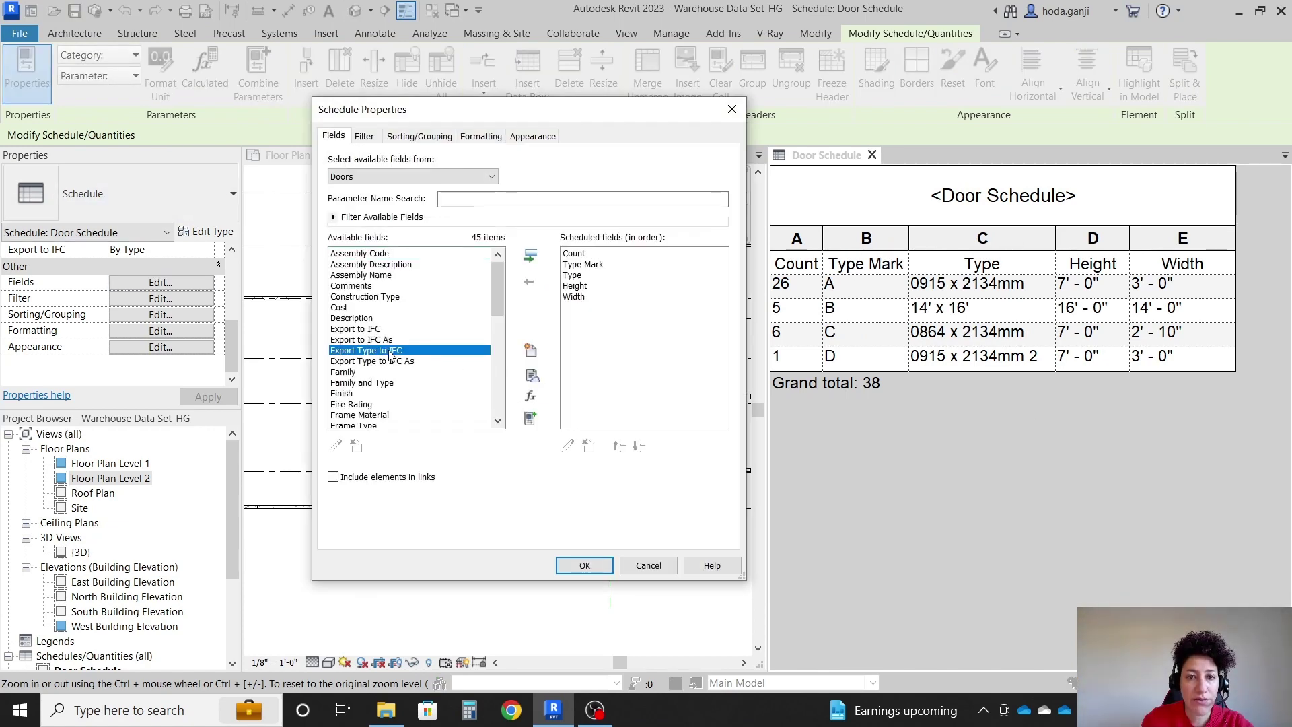
pyautogui.scroll(-6, 438, 352)
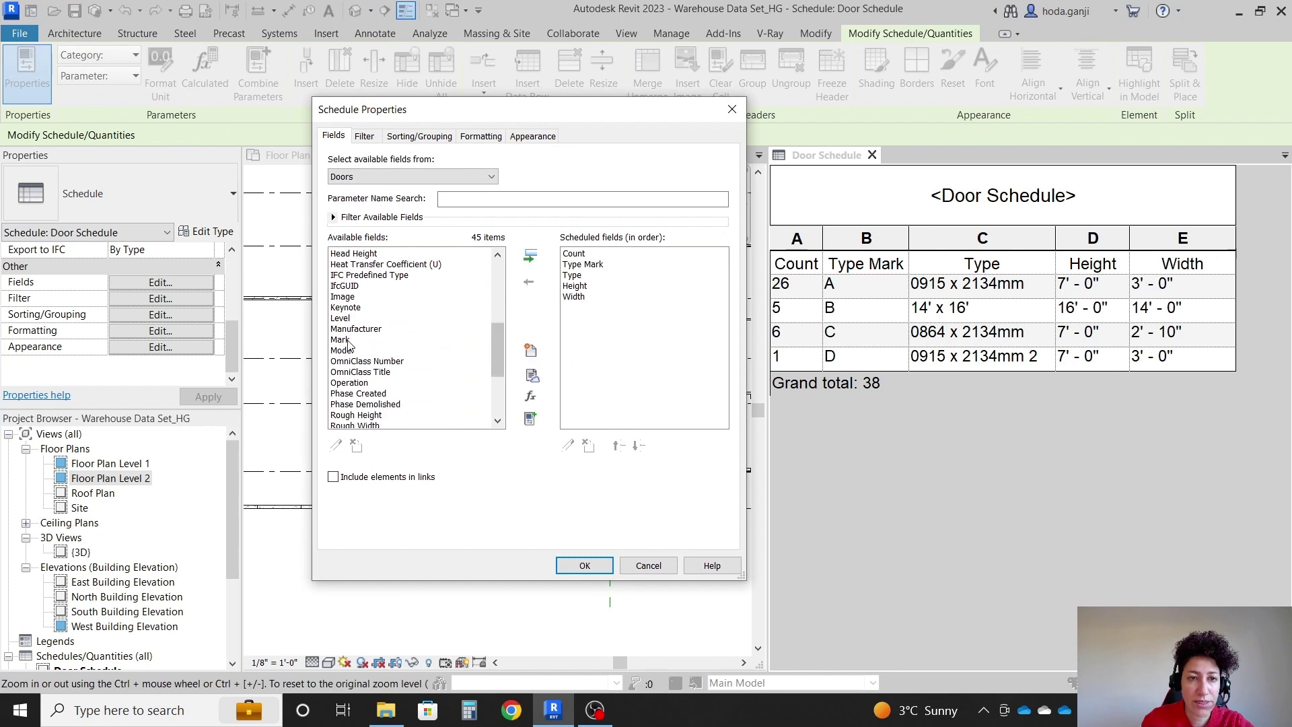
pyautogui.click(341, 339)
pyautogui.click(530, 256)
pyautogui.click(625, 445)
pyautogui.click(626, 446)
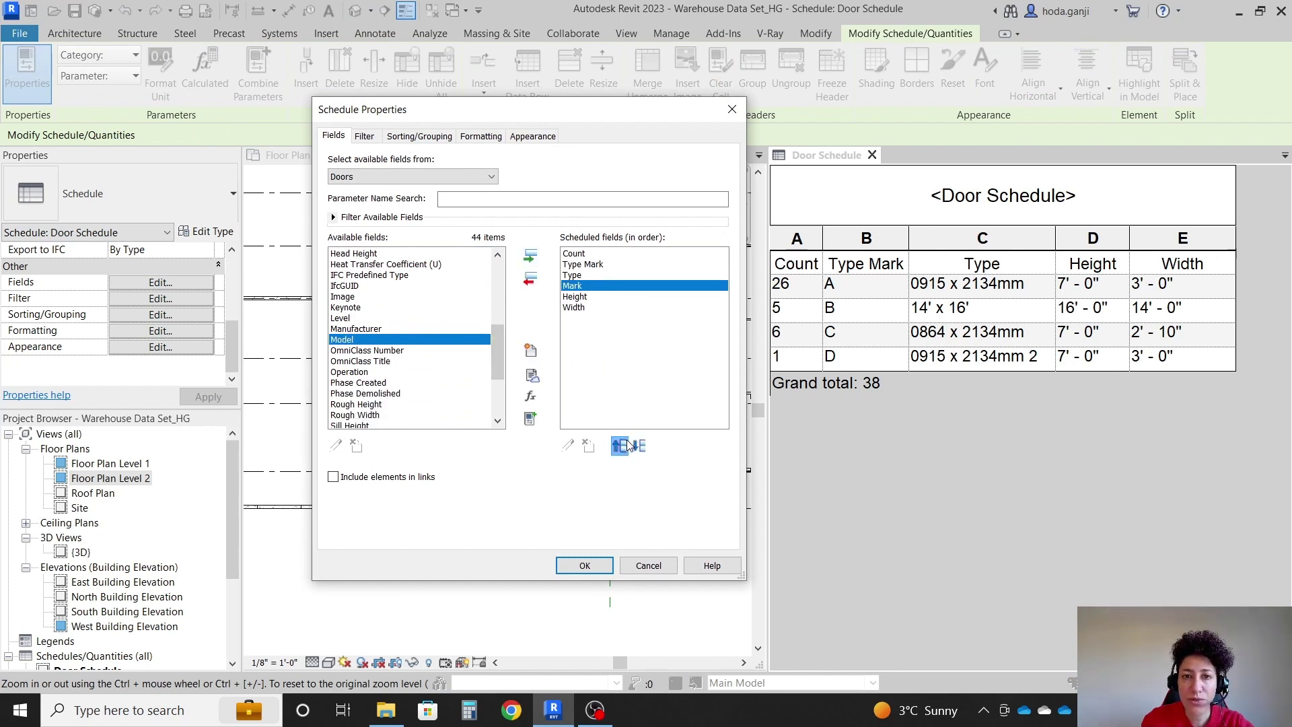
pyautogui.click(628, 446)
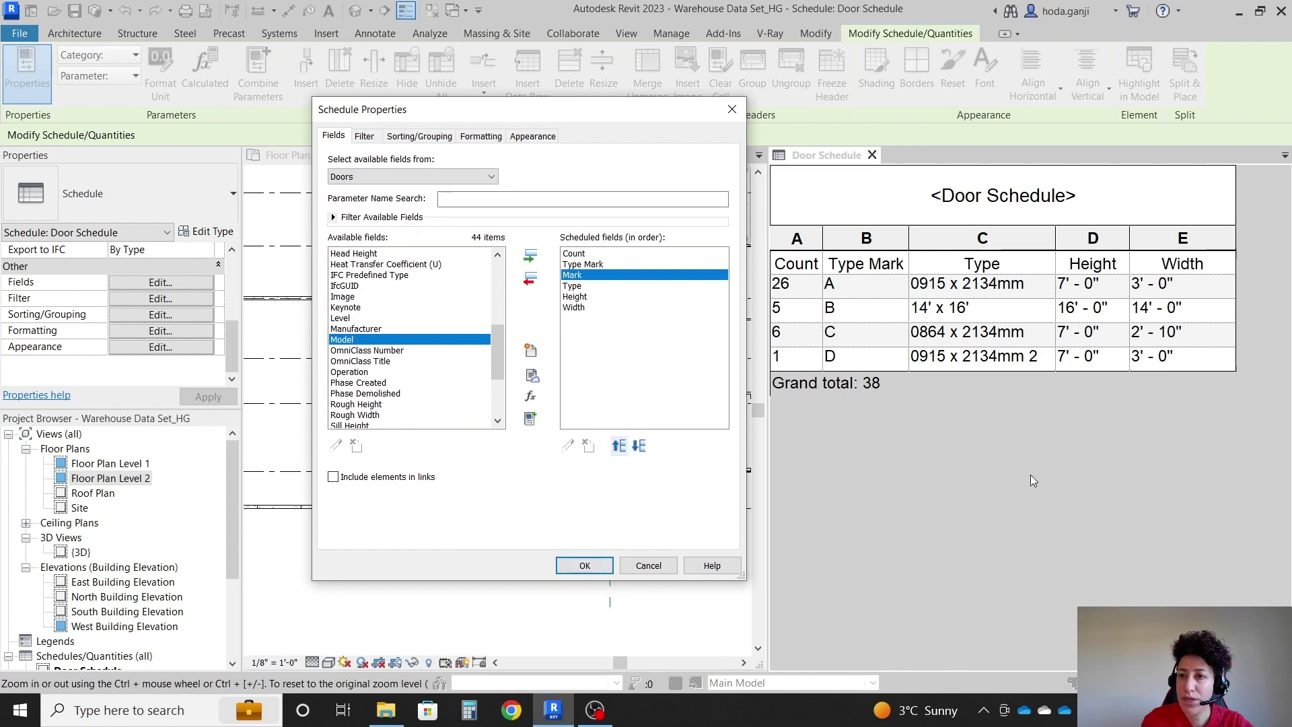
pyautogui.click(580, 567)
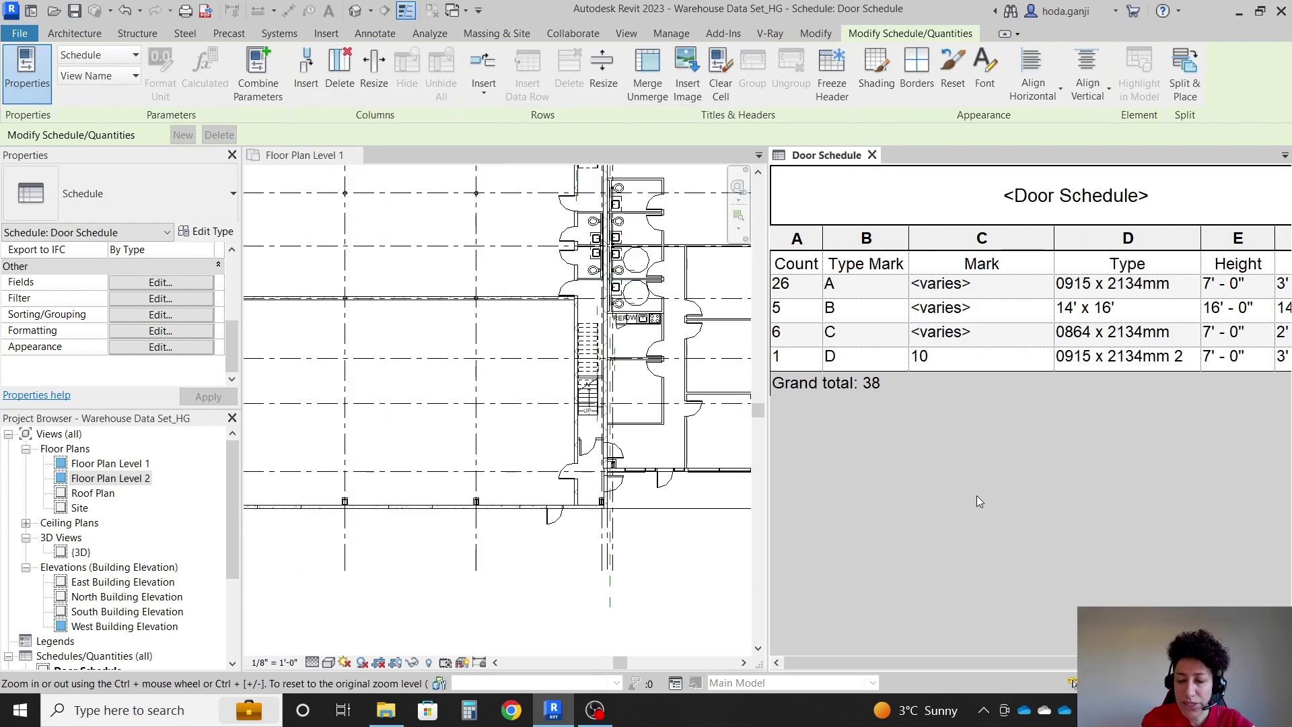
pyautogui.keyDown('ctrl'); pyautogui.scroll(-2, 979, 495); pyautogui.keyUp('ctrl')
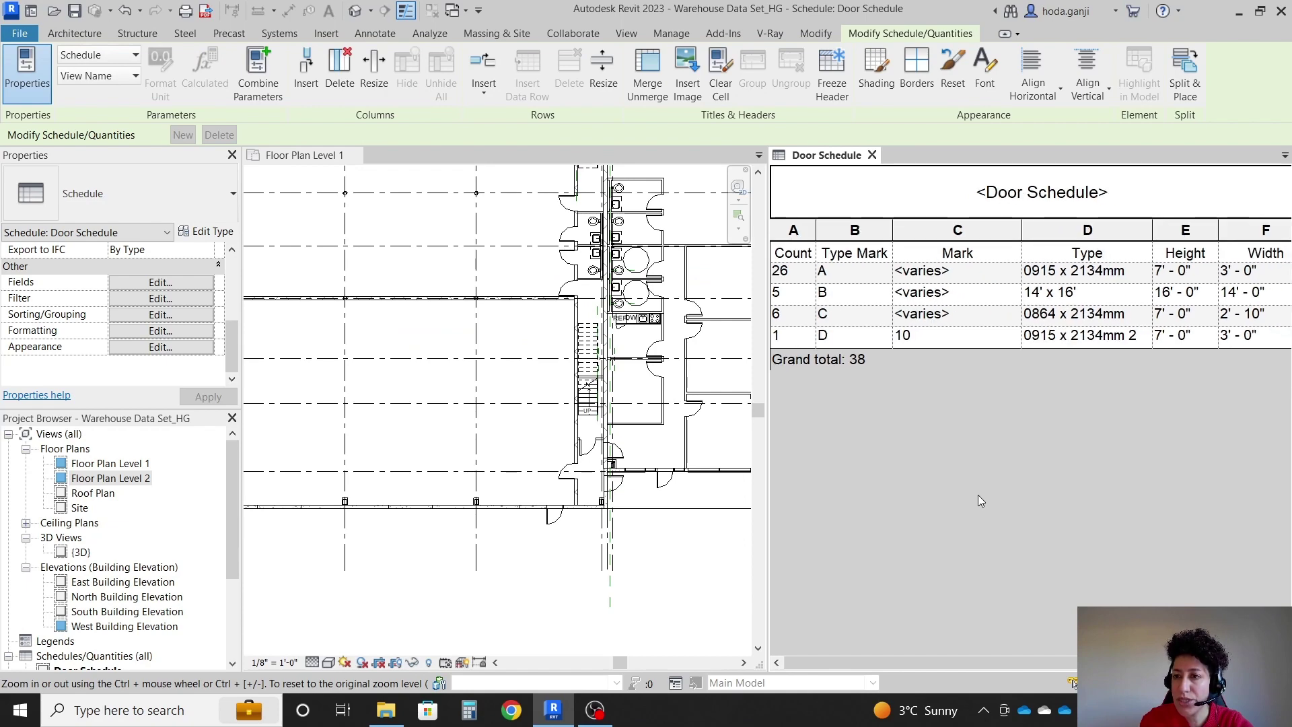
pyautogui.moveTo(1024, 222); pyautogui.dragTo(964, 230)
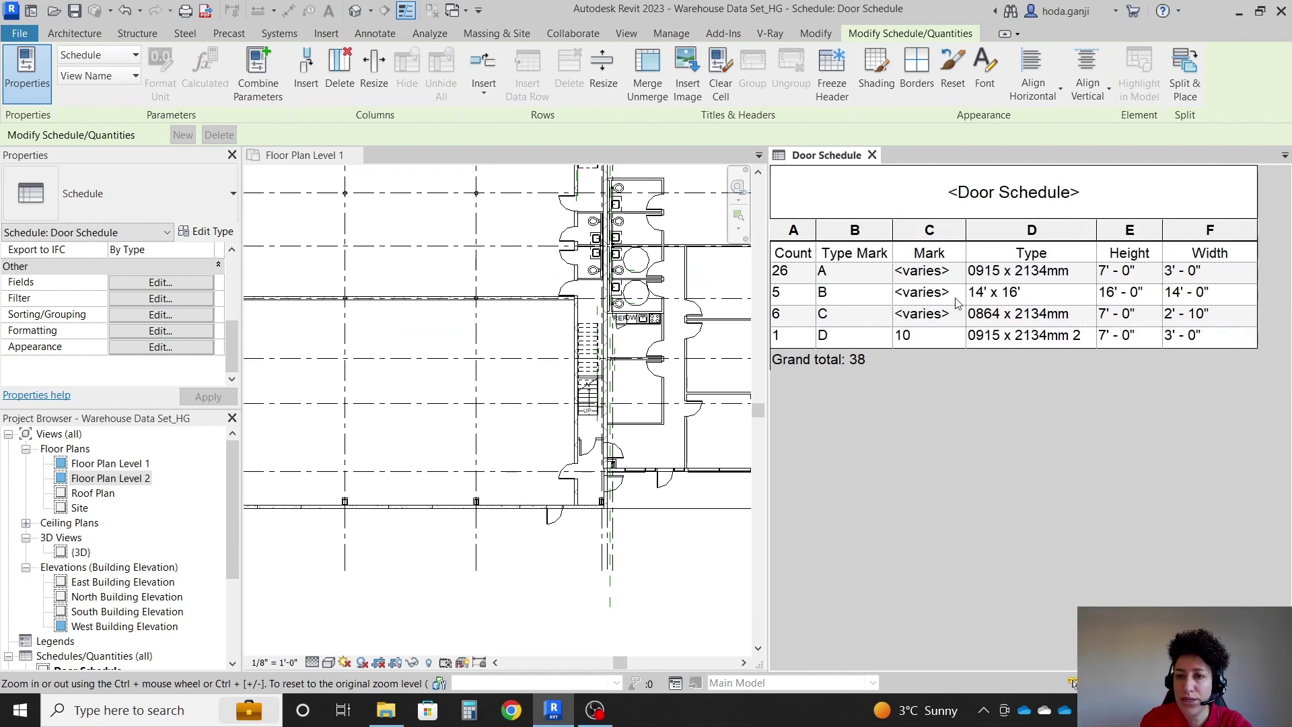
# Add Mark as the third sort key after Type Mark and Type.
pyautogui.click(177, 284)
pyautogui.click(444, 137)
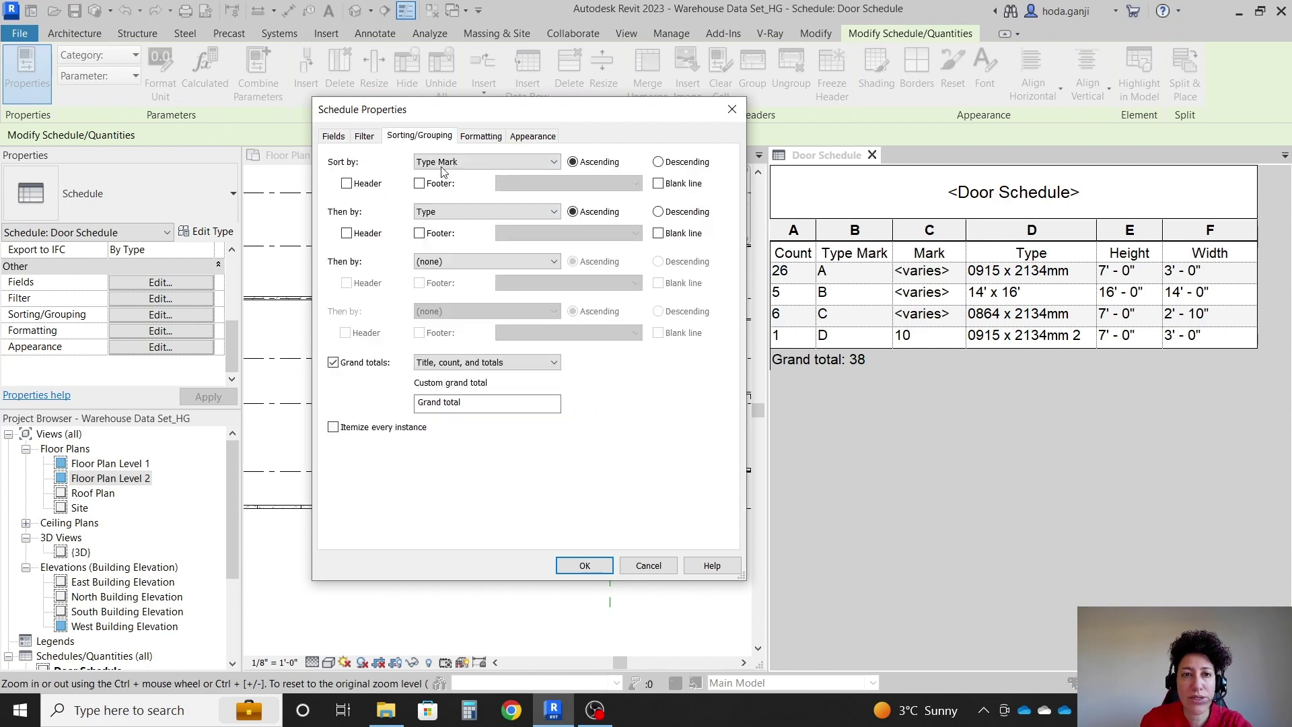
pyautogui.click(434, 264)
pyautogui.click(428, 299)
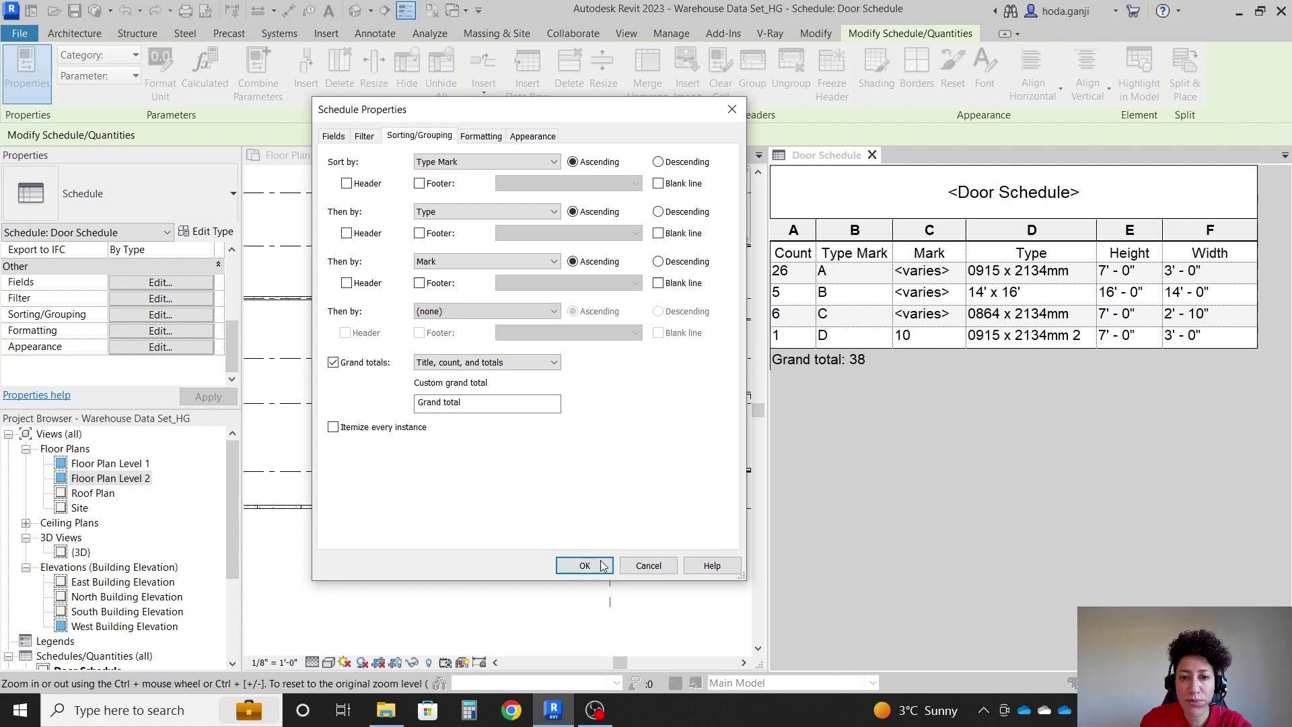
pyautogui.click(584, 566)
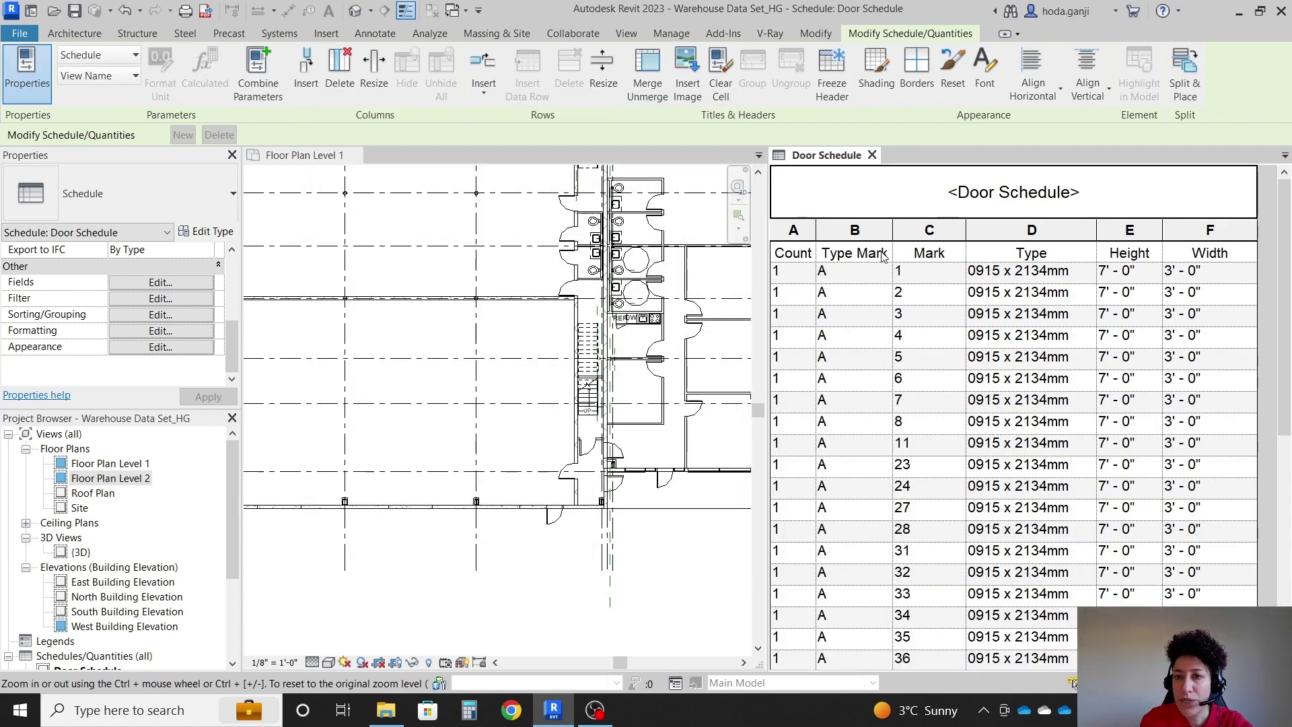
# Select doors on Level 1 to find the Mark 1 and Mark 8 doors, then deselect.
pyautogui.scroll(2, 577, 434)
pyautogui.click(263, 392)
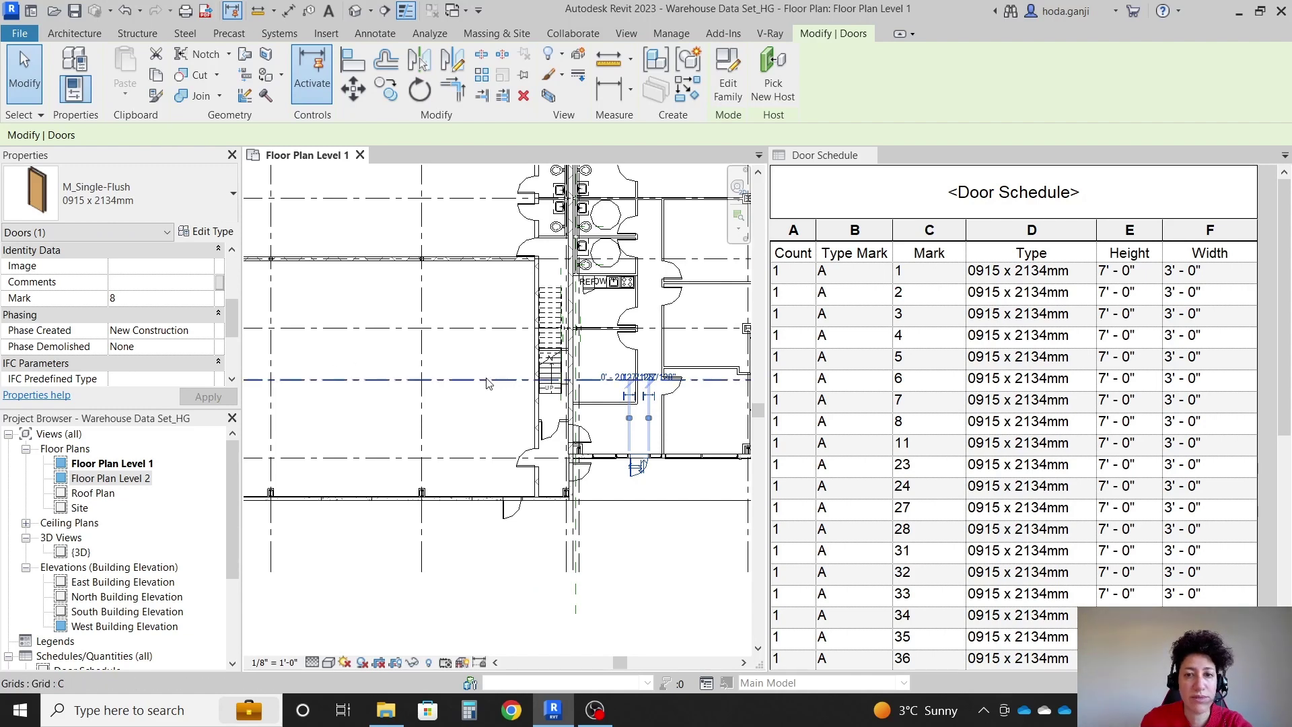
pyautogui.click(605, 408)
pyautogui.click(677, 396)
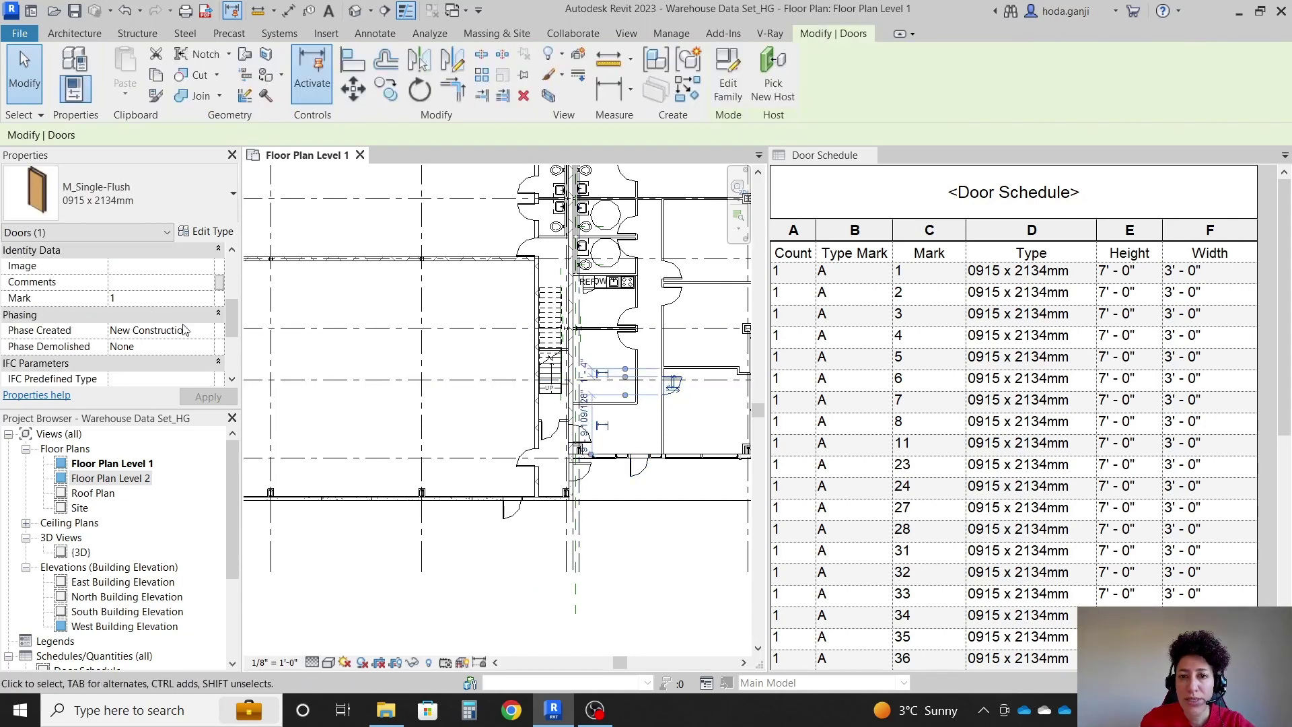
pyautogui.scroll(3, 680, 387)
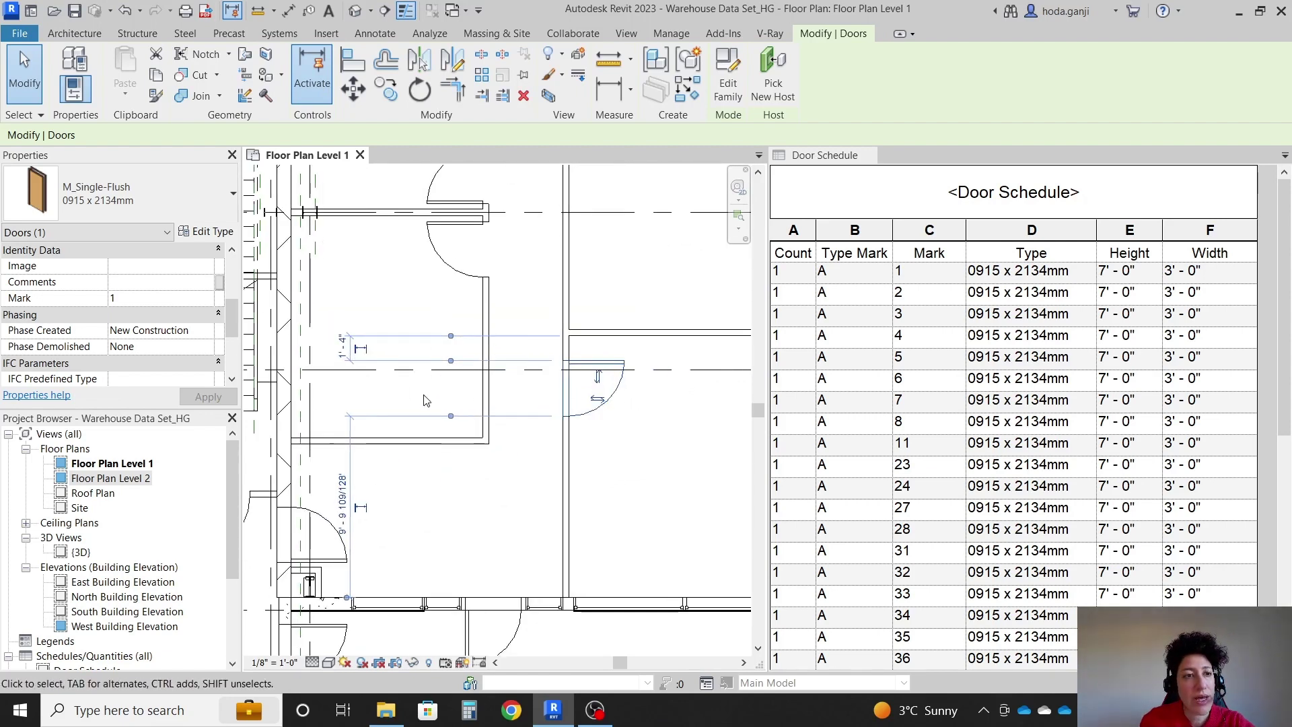
pyautogui.click(619, 456)
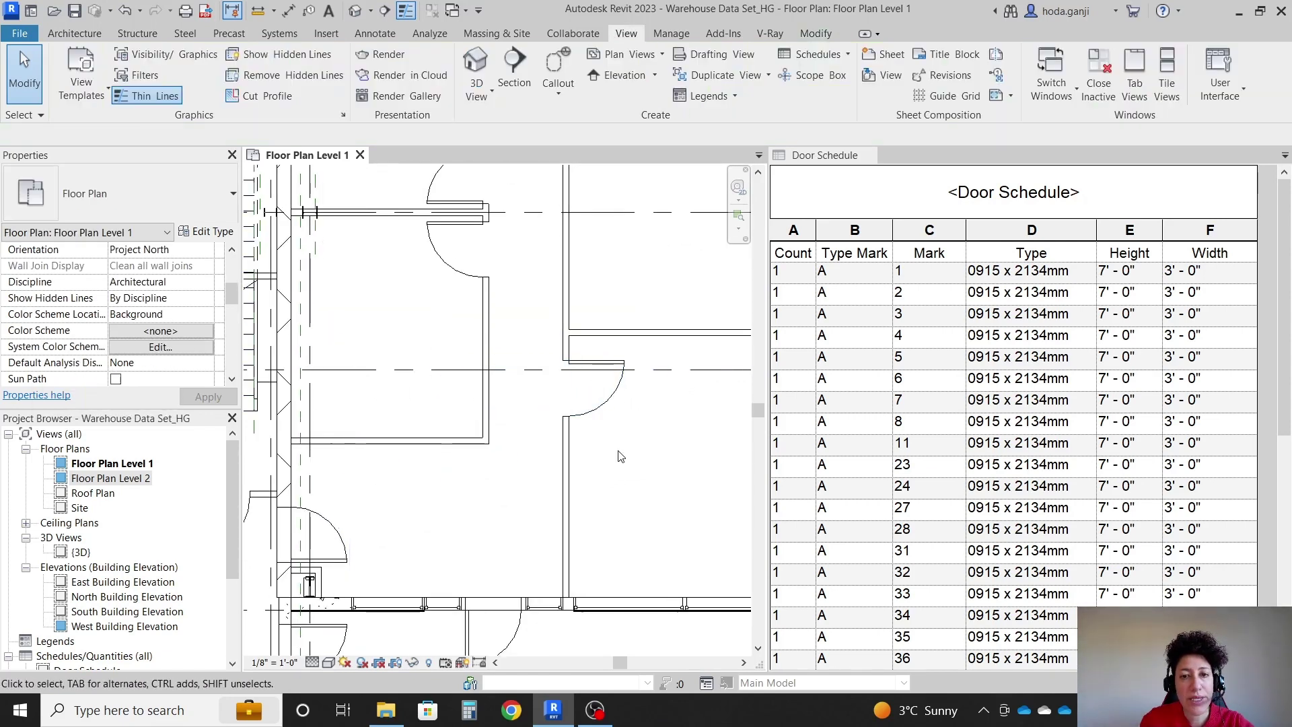
pyautogui.click(607, 404)
pyautogui.scroll(-2, 605, 402)
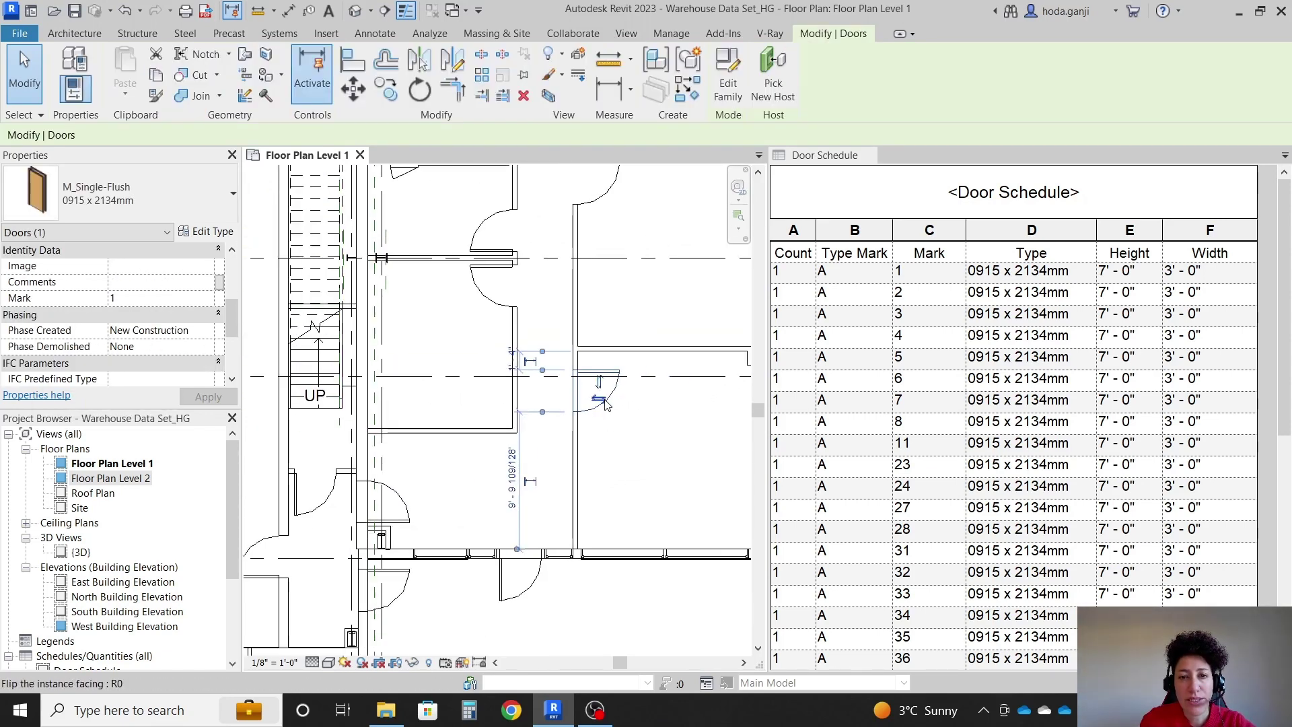
pyautogui.click(538, 576)
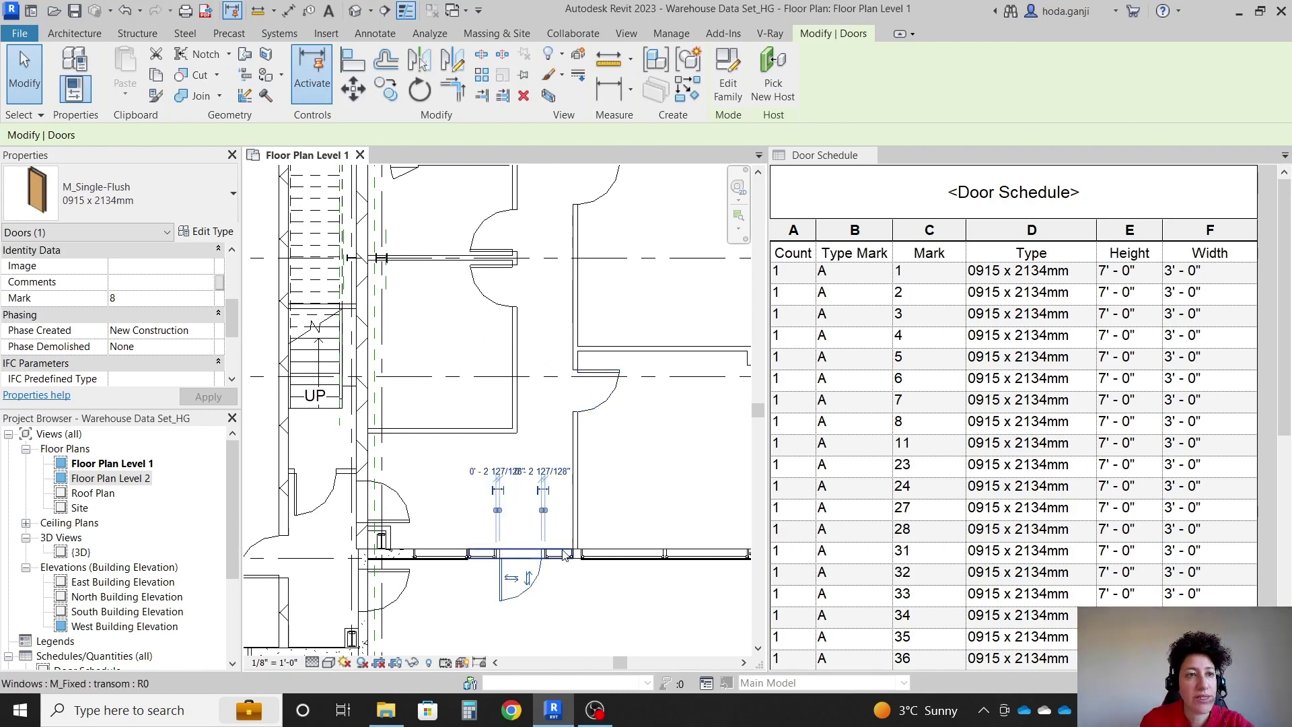
pyautogui.click(616, 402)
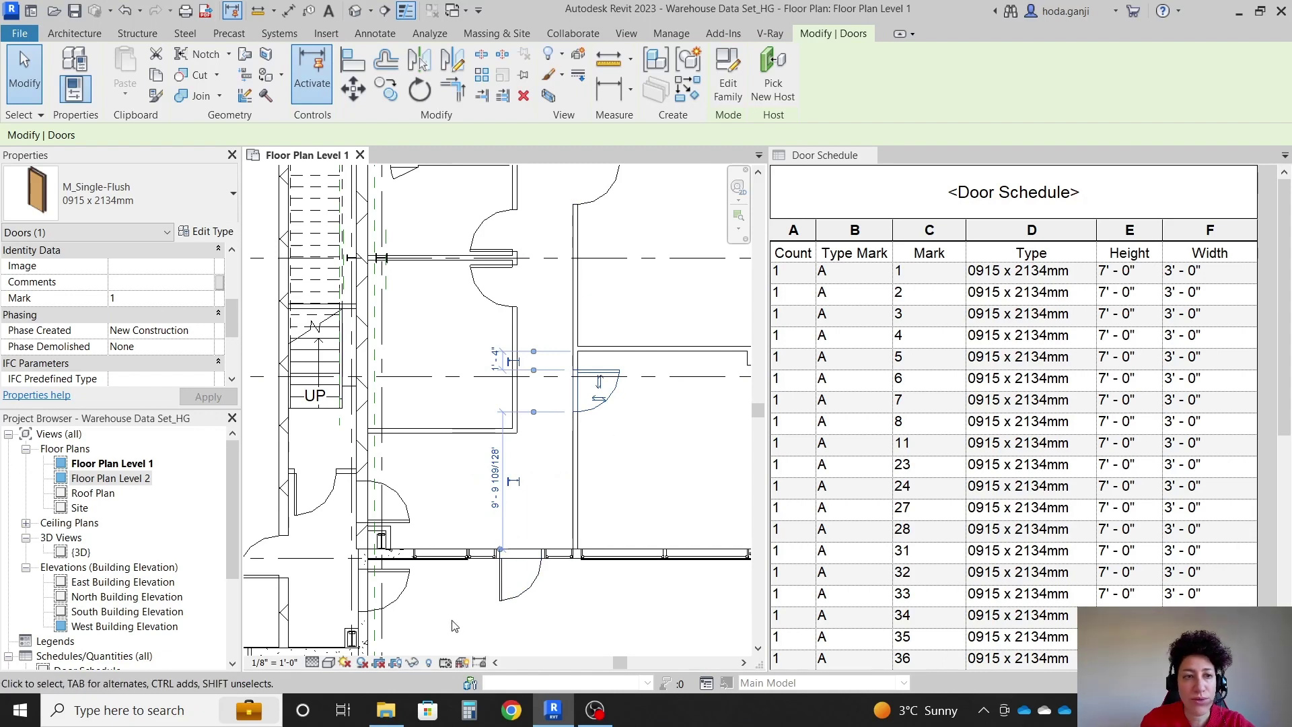
pyautogui.press('Escape')
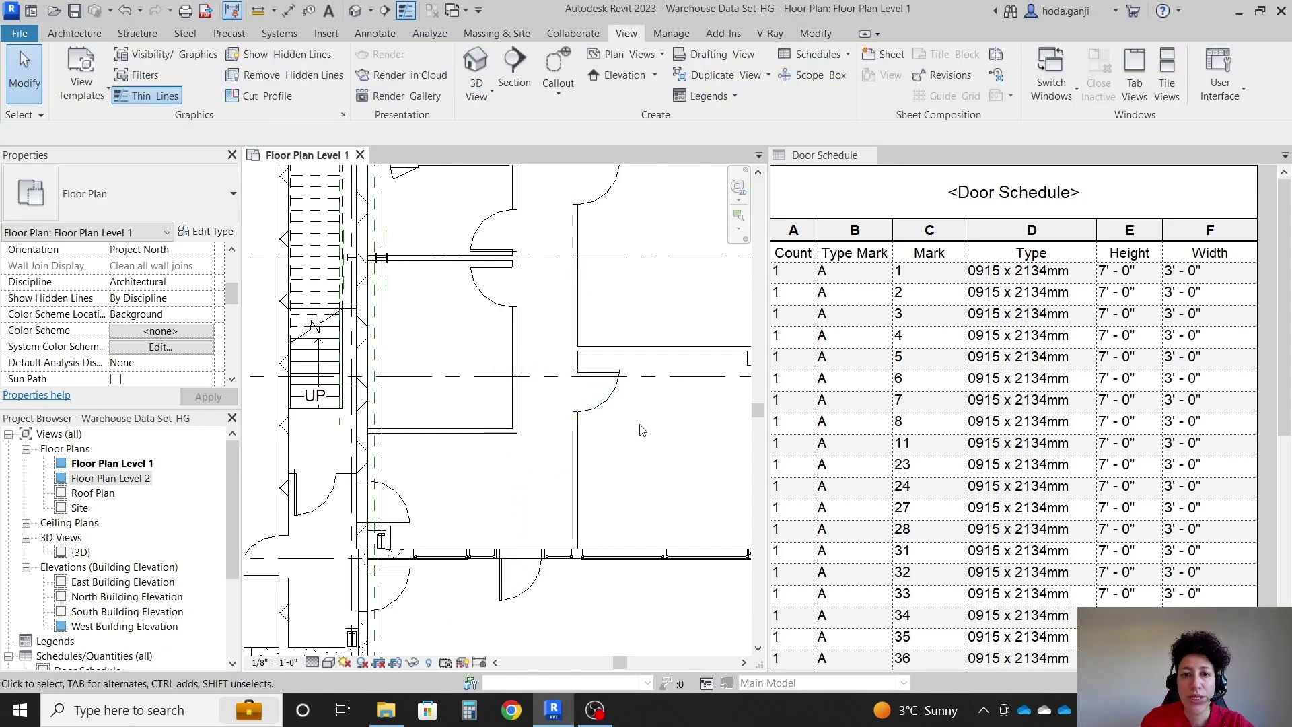
# Start Tag by Category on a door and load M_Door Tag.rfa from Annotations > Architectural.
pyautogui.click(375, 33)
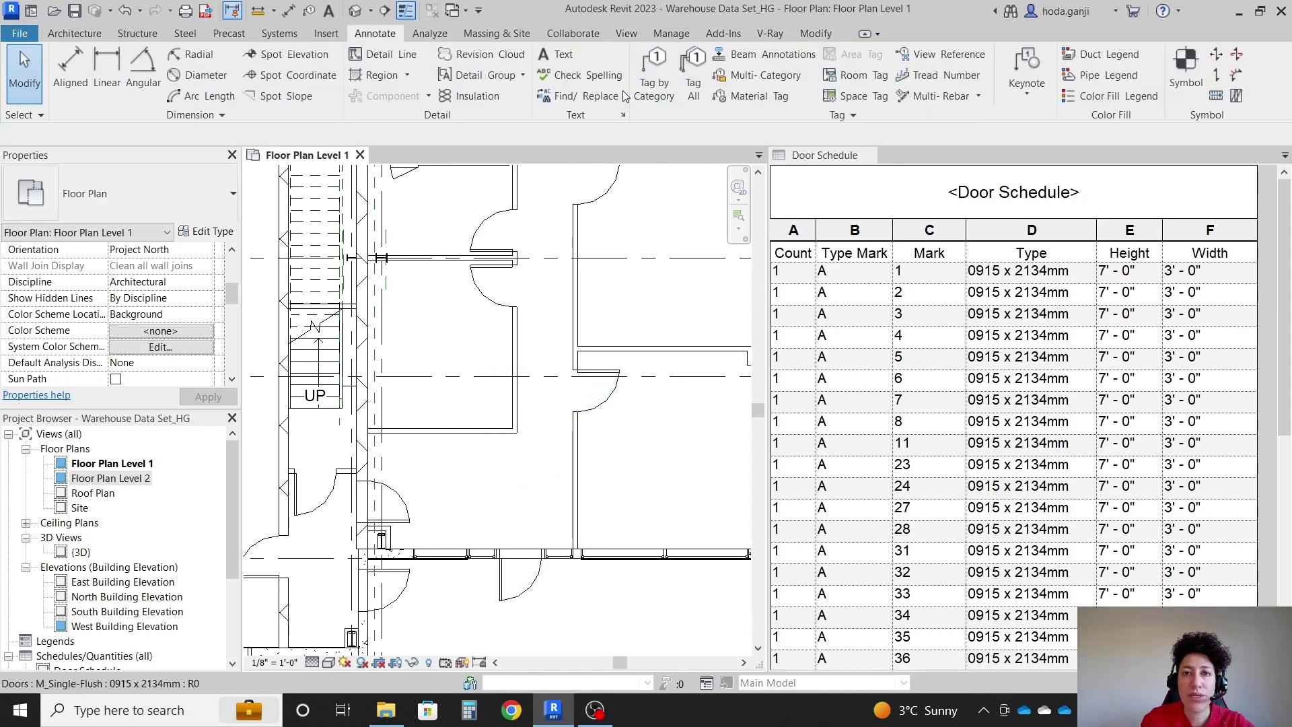
pyautogui.click(661, 101)
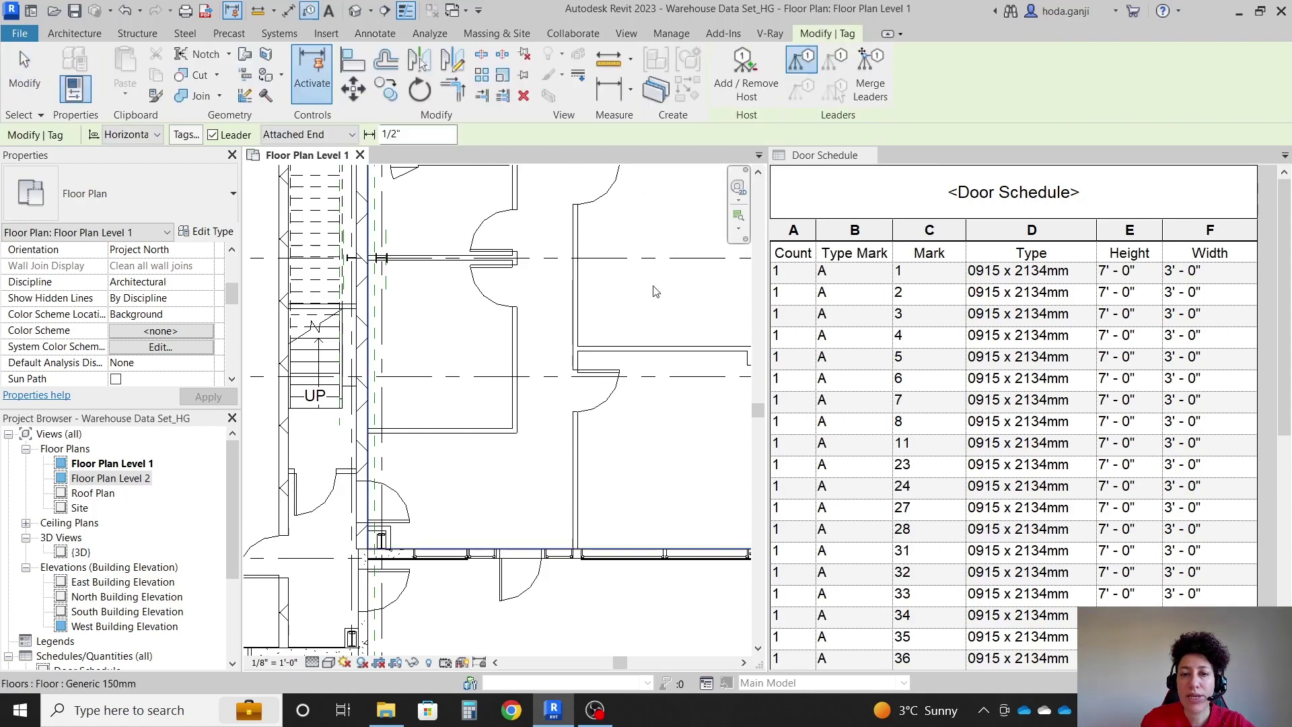
pyautogui.click(615, 407)
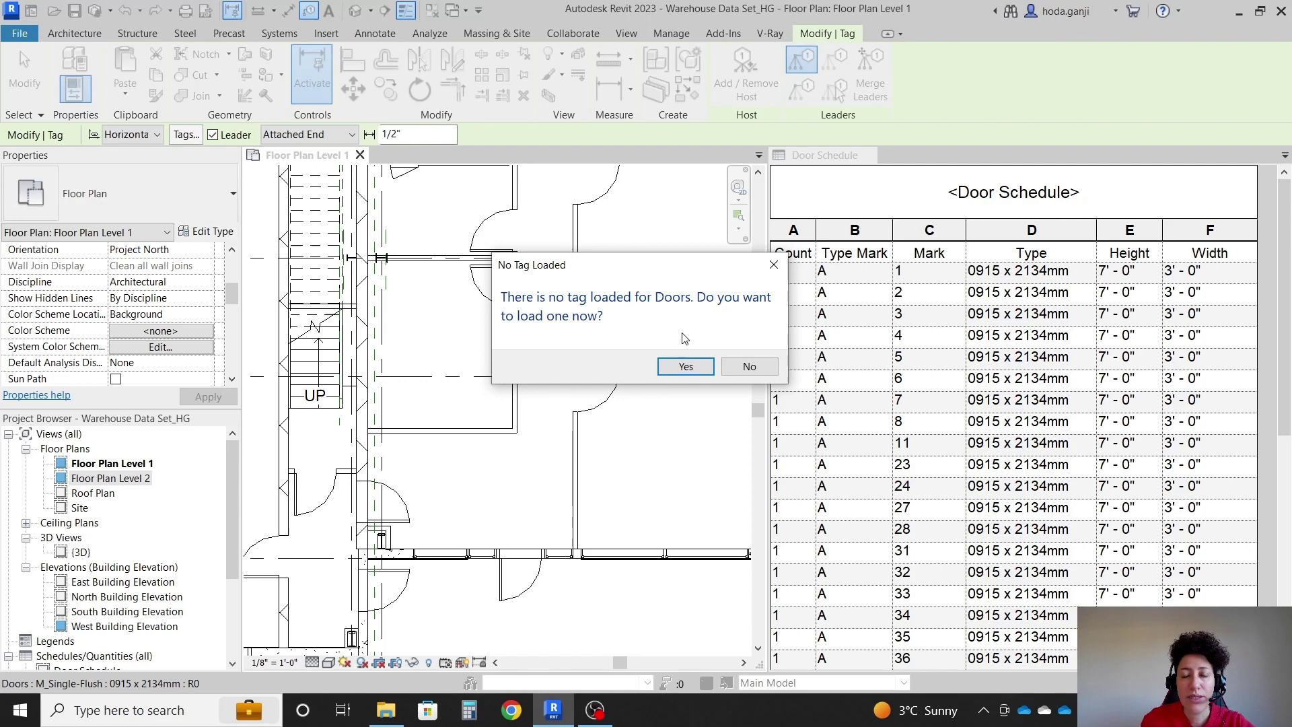
pyautogui.click(686, 367)
pyautogui.doubleClick(404, 326)
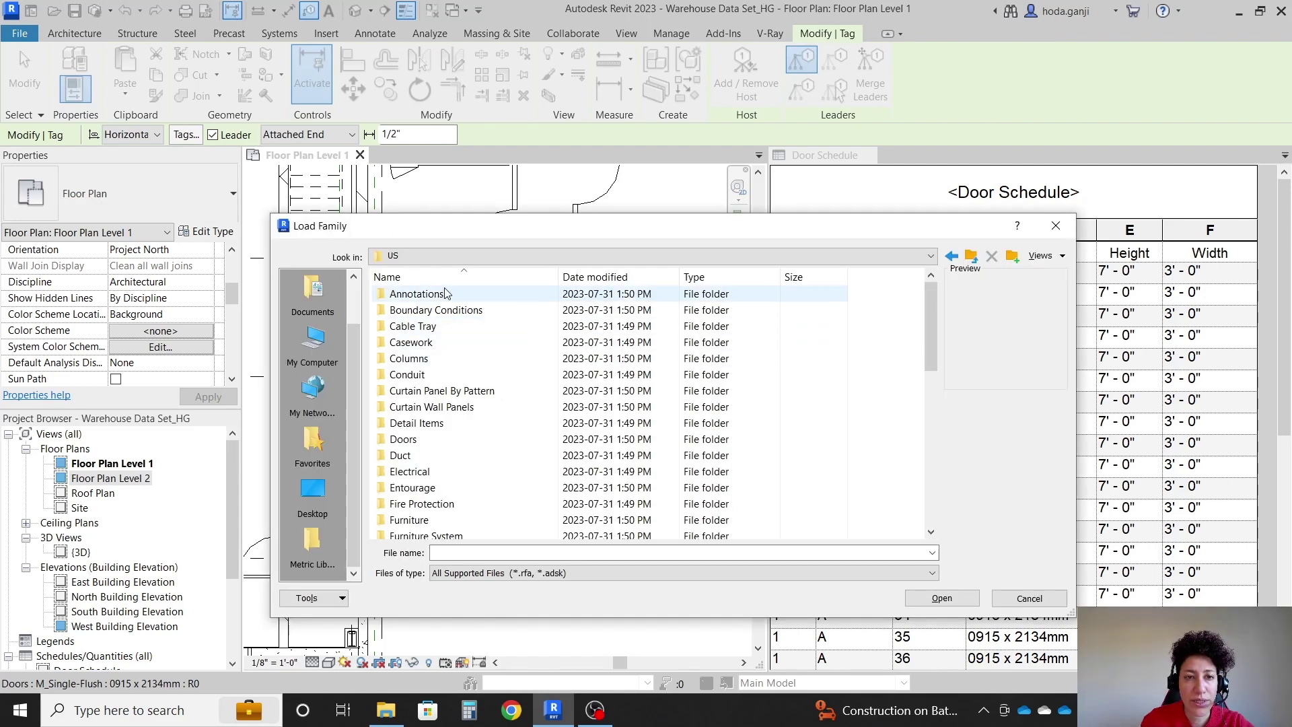
pyautogui.doubleClick(445, 295)
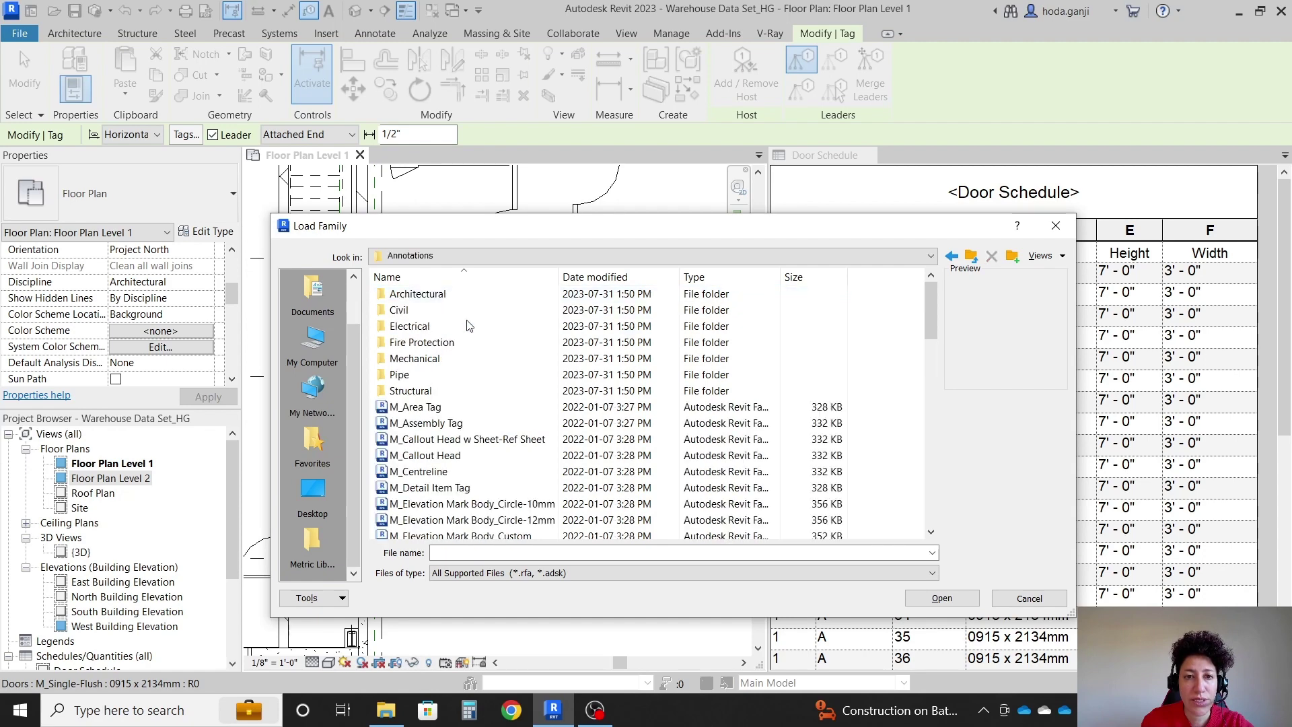
pyautogui.scroll(-4, 467, 371)
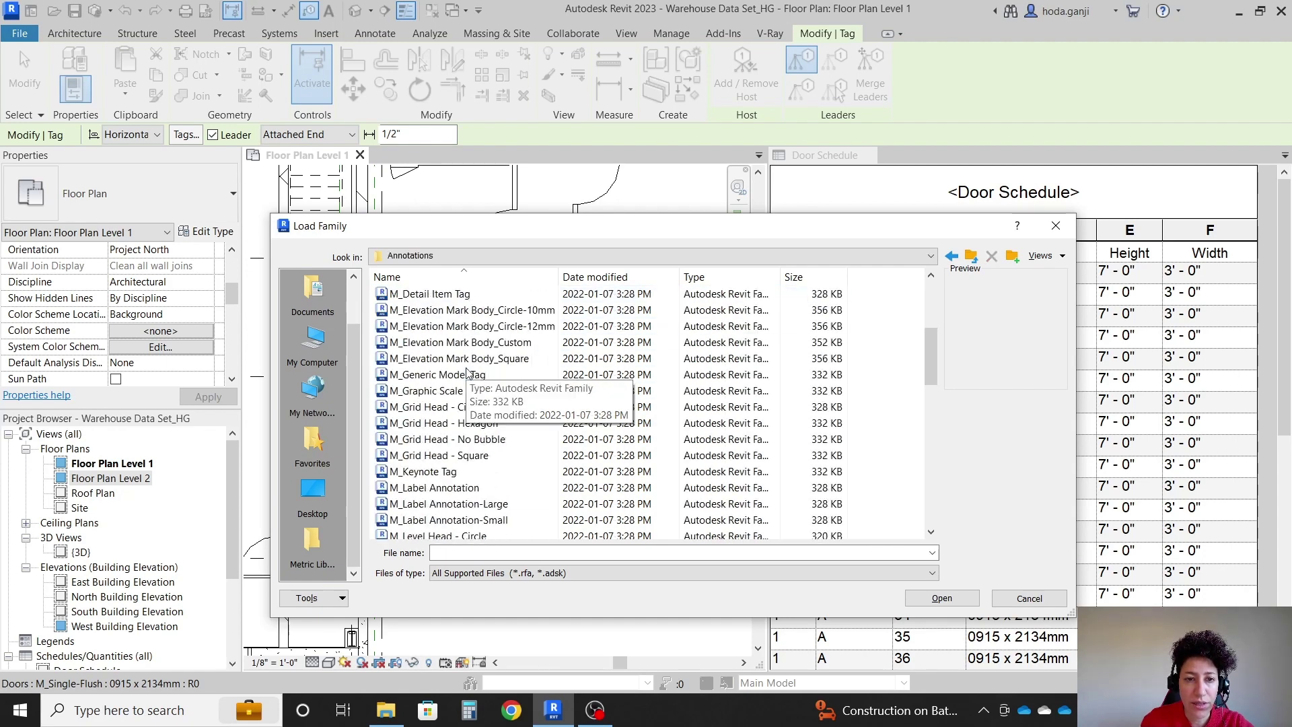
pyautogui.scroll(-8, 467, 372)
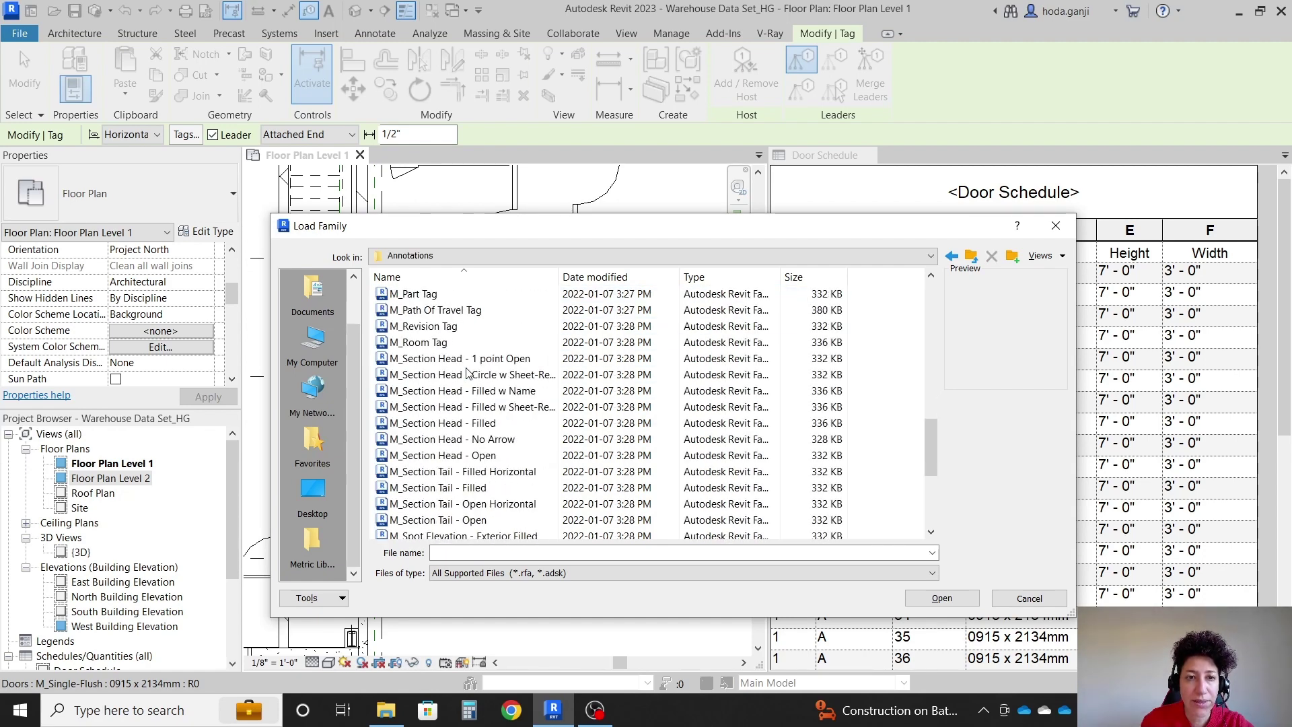
pyautogui.scroll(10, 469, 372)
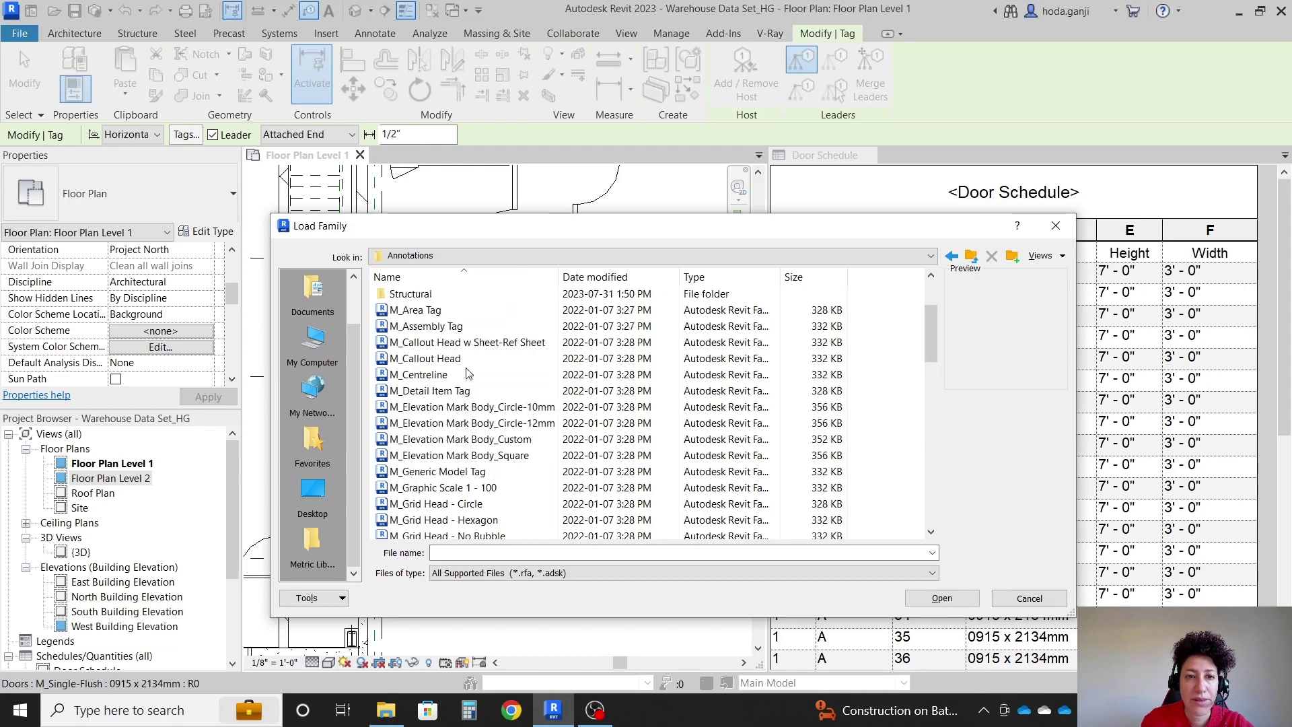
pyautogui.scroll(2, 513, 442)
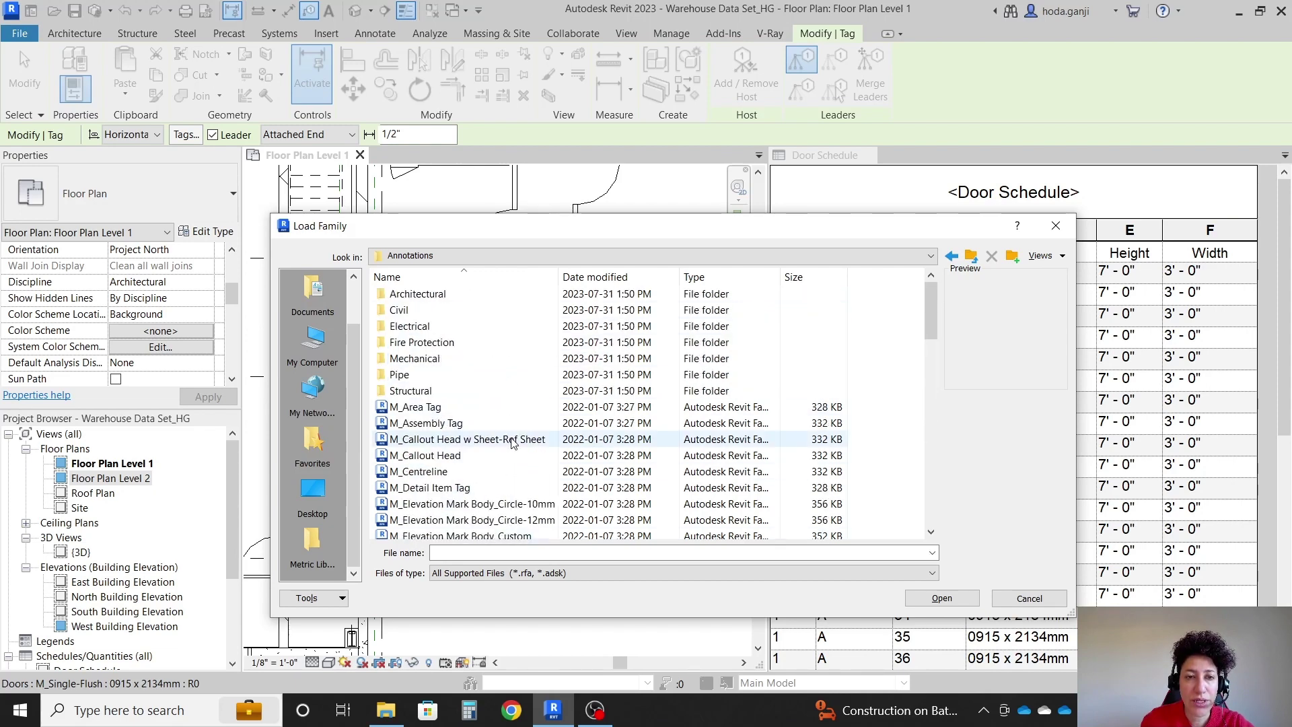
pyautogui.doubleClick(417, 294)
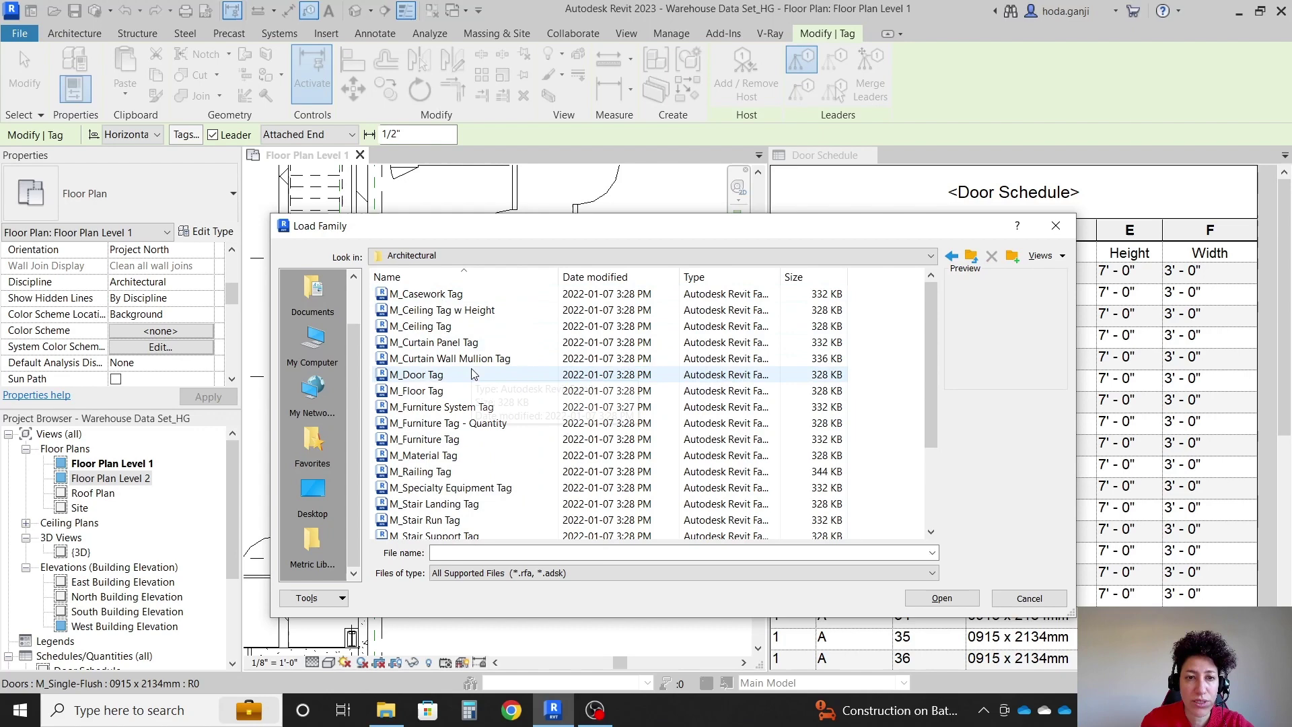
pyautogui.click(474, 374)
pyautogui.click(942, 598)
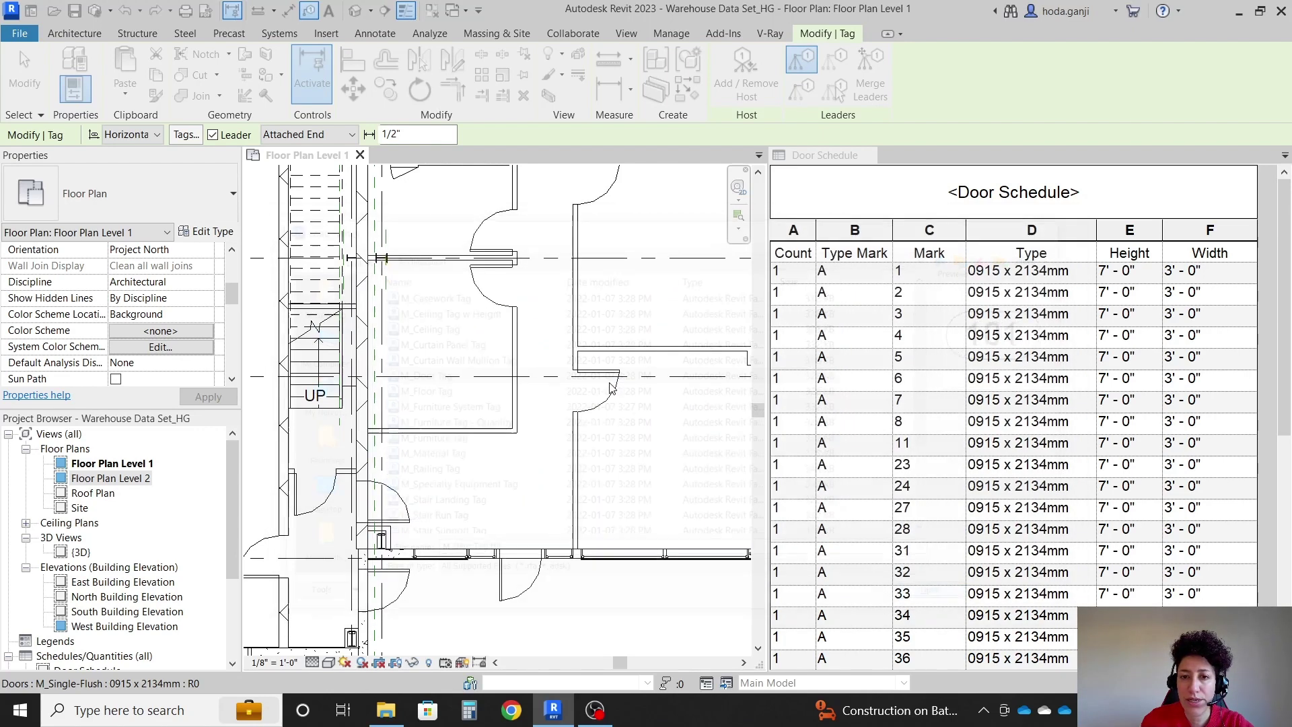
# Place a door tag reading 1 on the door, declining a floor tag.
pyautogui.click(603, 400)
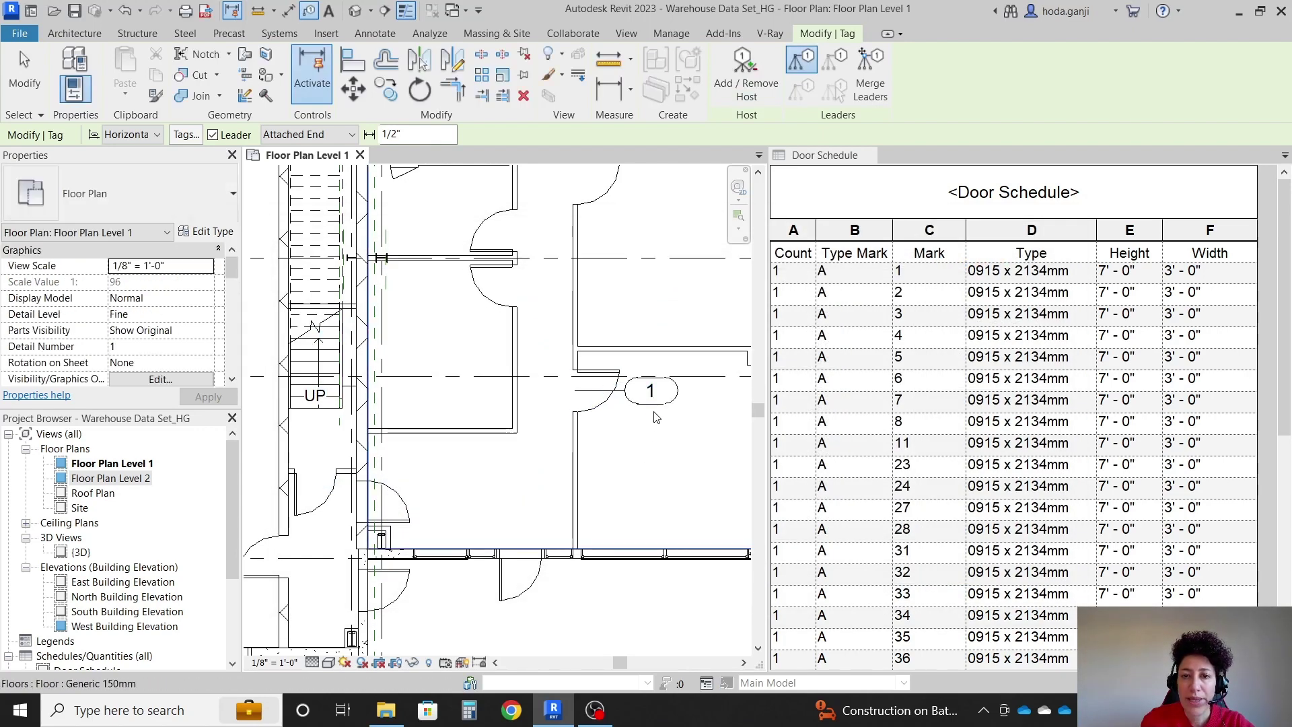
pyautogui.scroll(2, 620, 395)
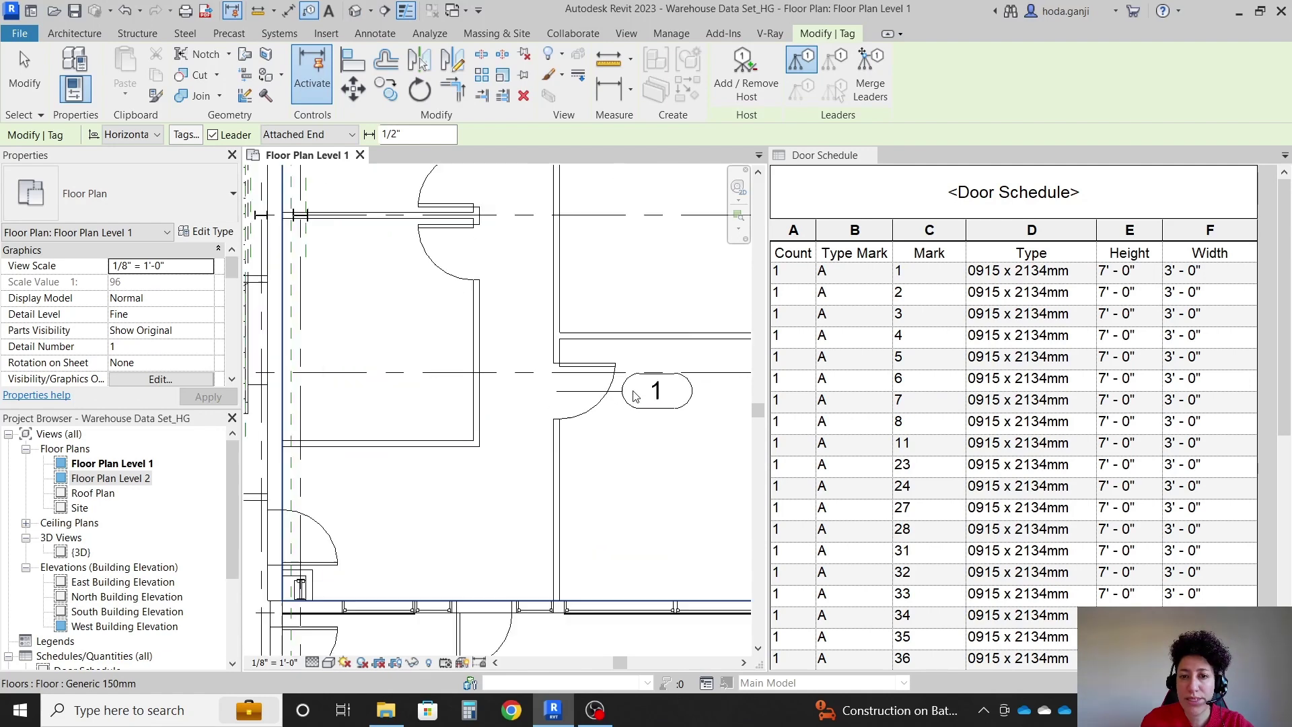
pyautogui.click(631, 407)
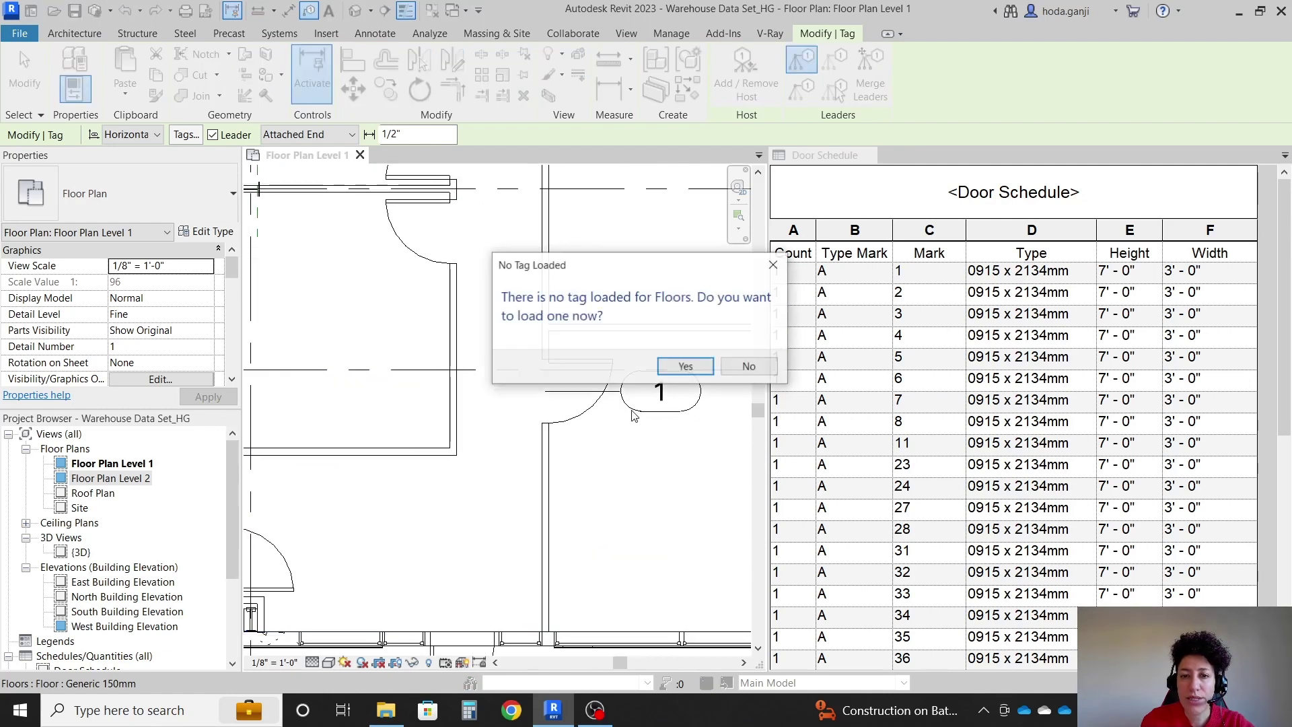
pyautogui.click(746, 365)
pyautogui.click(659, 397)
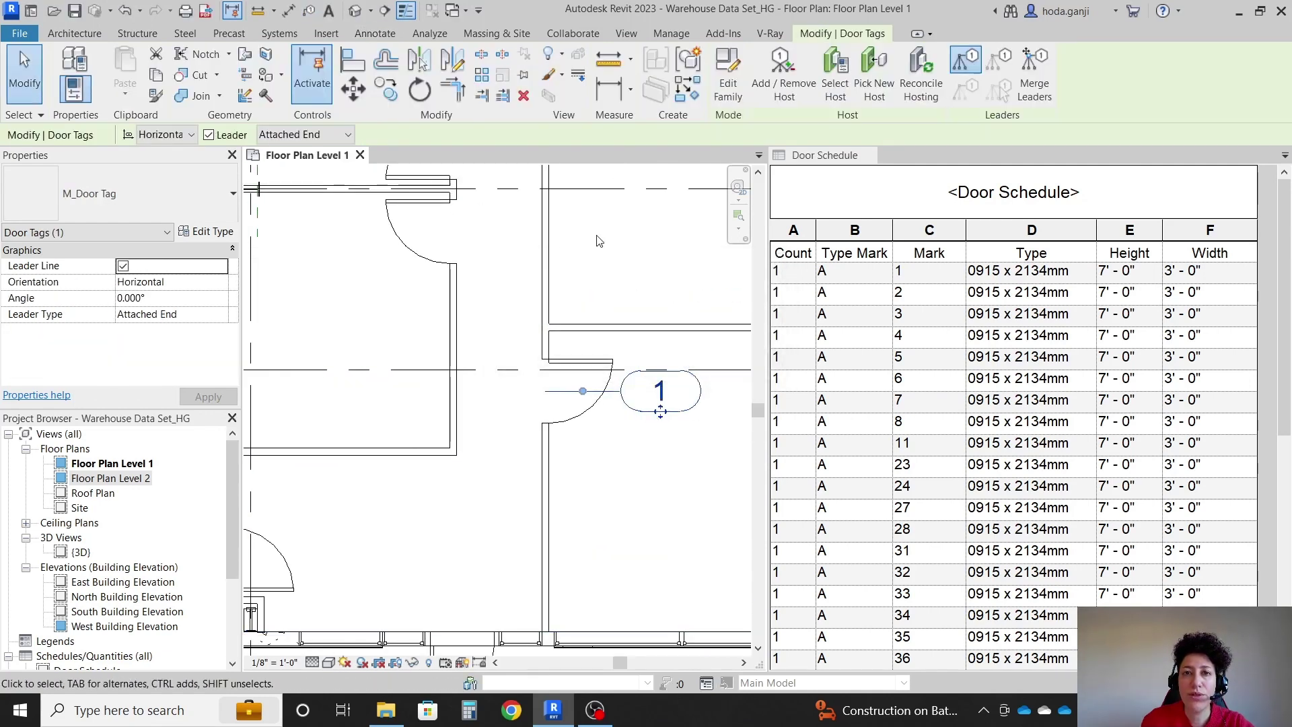
# Delete the box outline from the M_Door Tag family and reload it, overwriting the existing version.
pyautogui.click(727, 74)
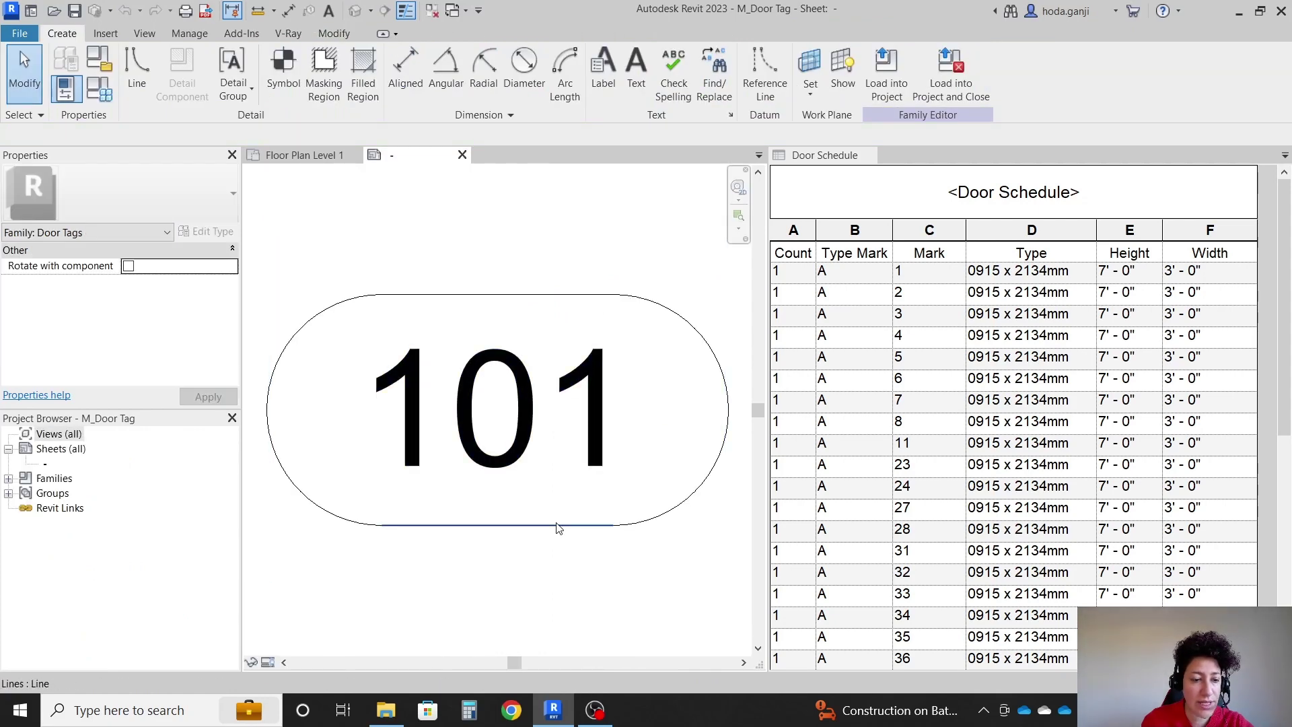
pyautogui.press('Tab')
pyautogui.click(558, 528)
pyautogui.press('Delete')
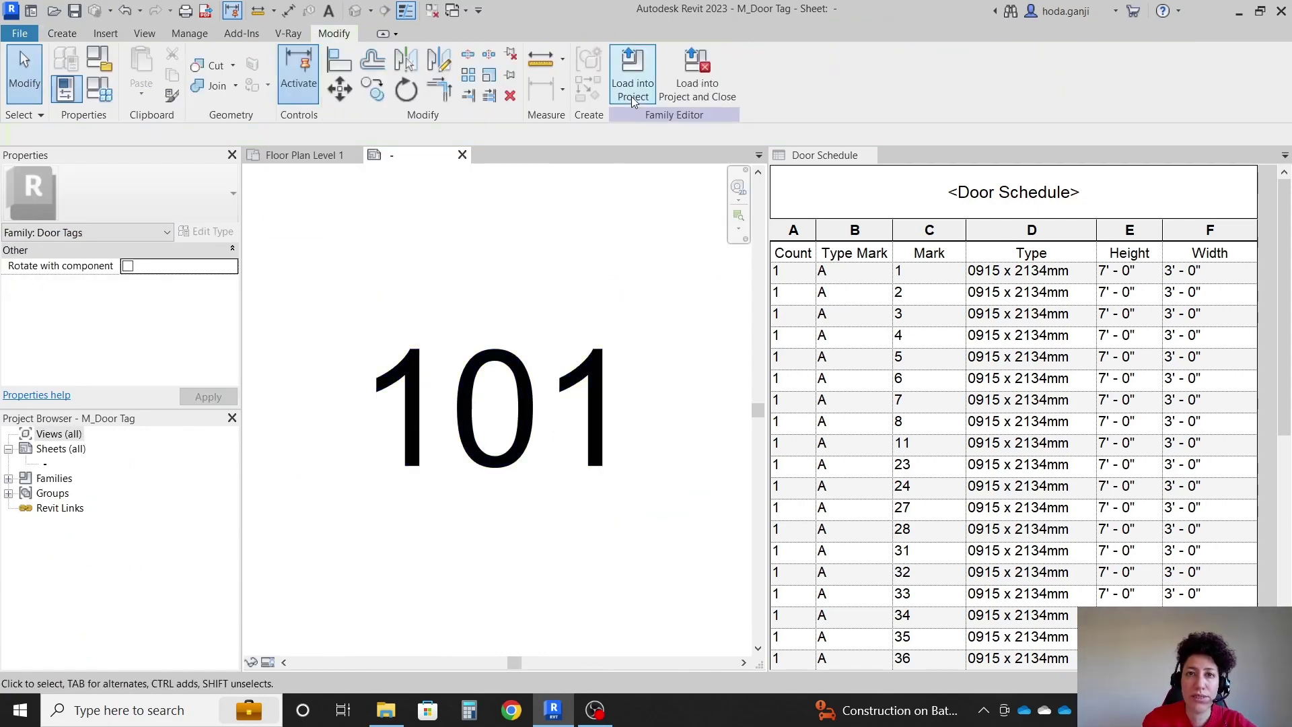
pyautogui.click(588, 394)
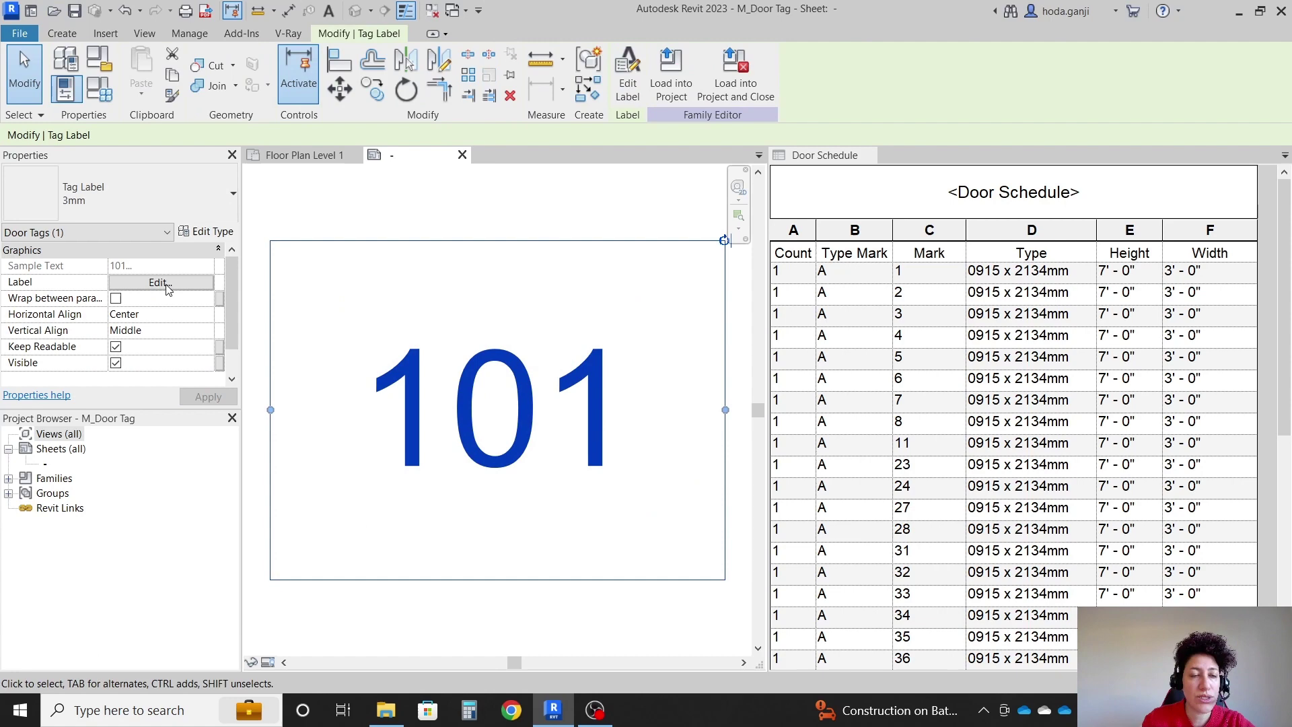
pyautogui.press('Escape')
pyautogui.click(630, 81)
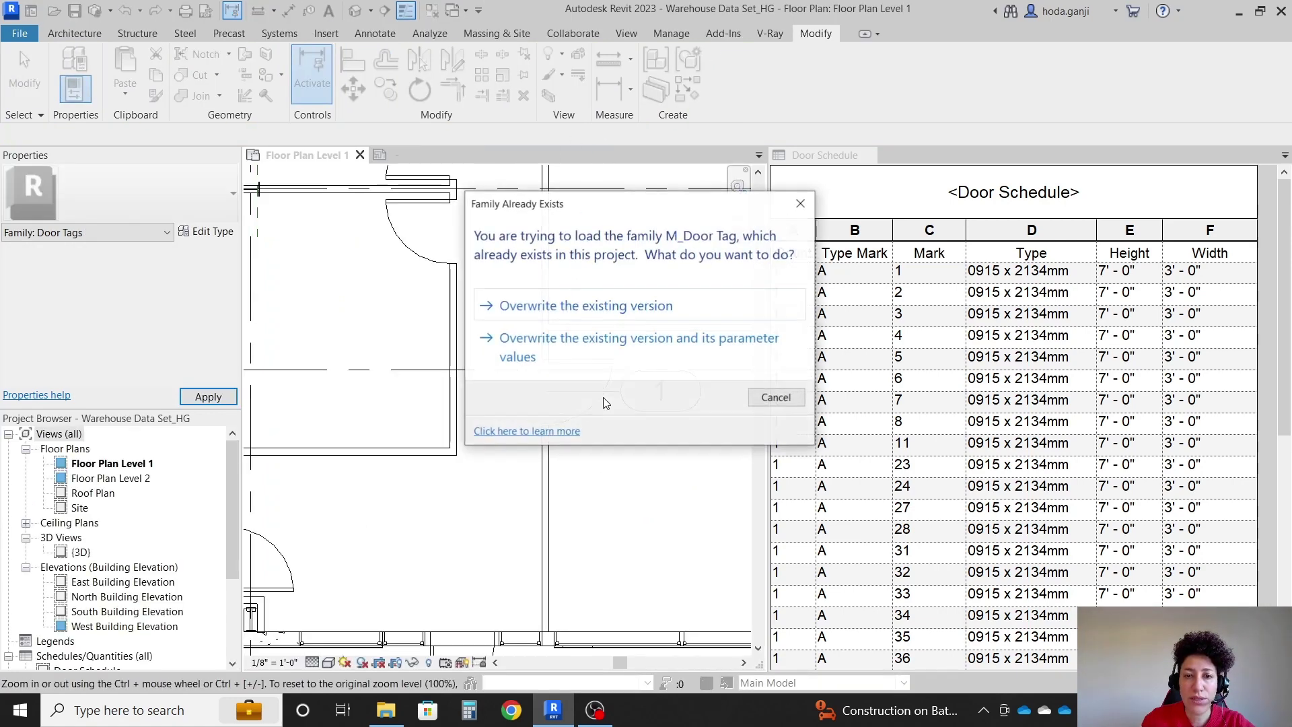
pyautogui.click(634, 304)
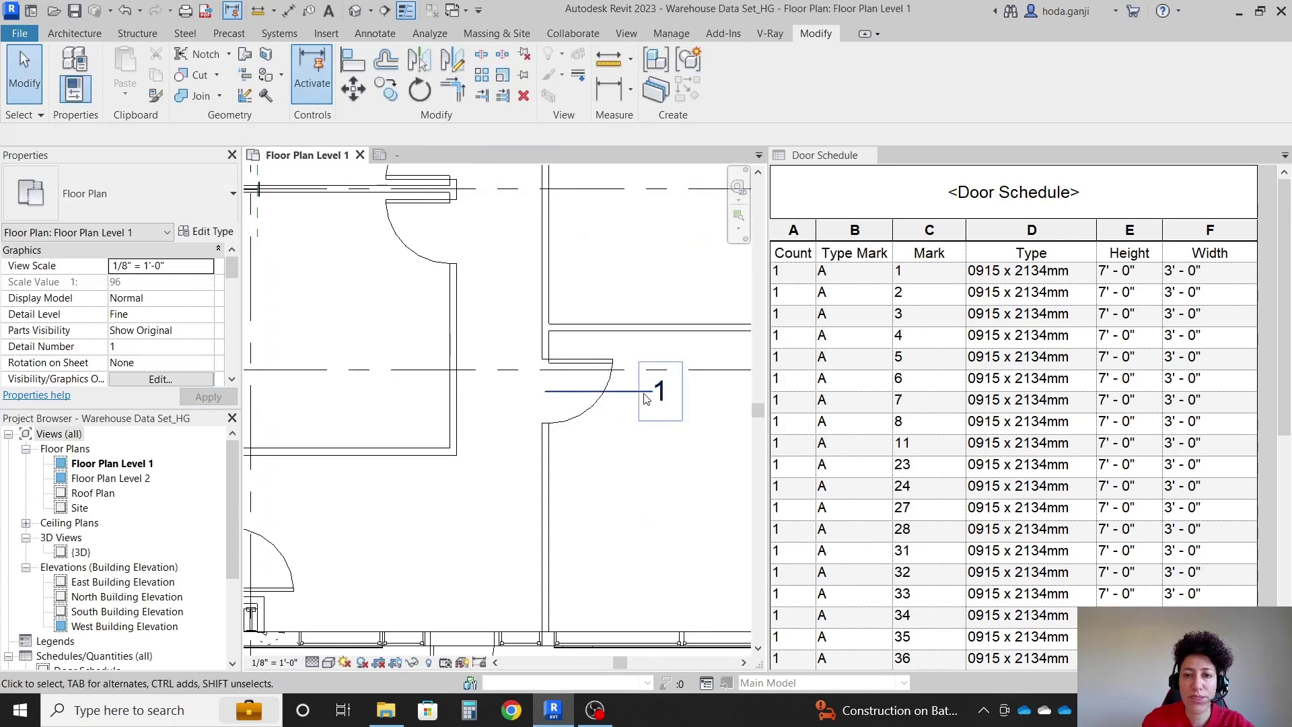
# Move tag 1 beside the door swing and turn off its leader line.
pyautogui.click(660, 400)
pyautogui.moveTo(660, 401); pyautogui.dragTo(573, 401)
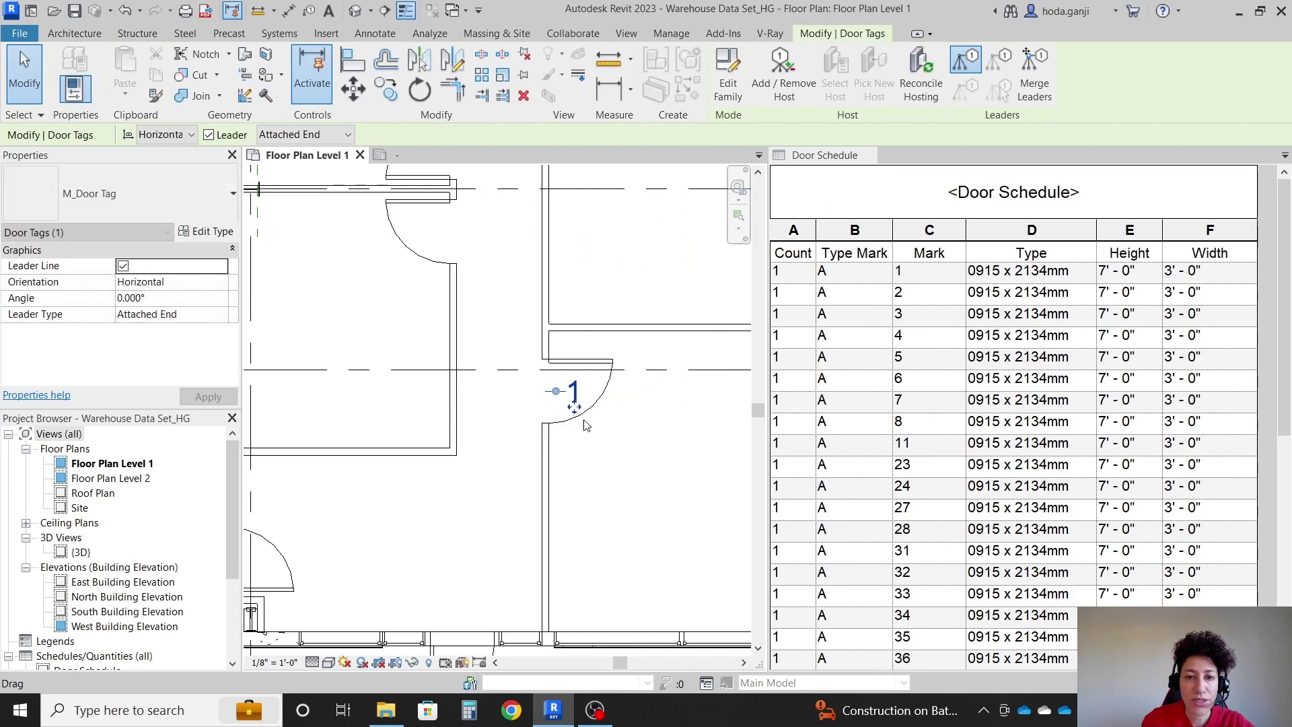
pyautogui.click(124, 267)
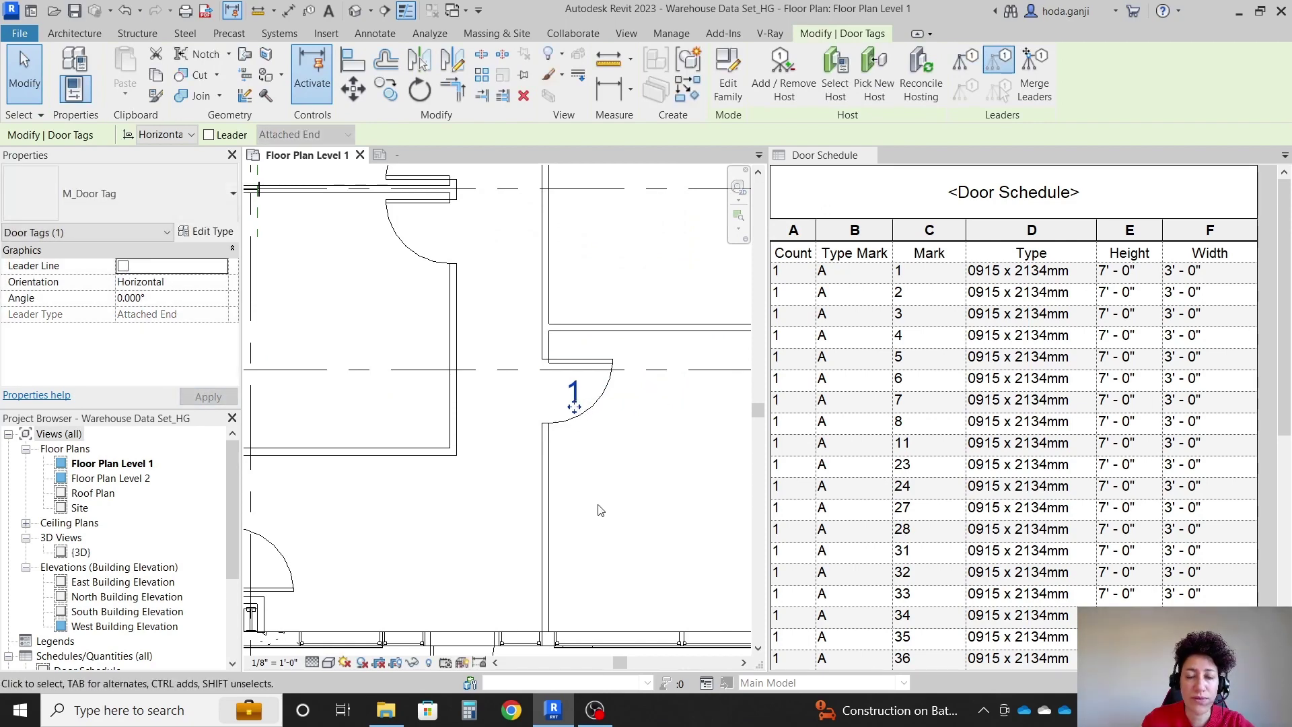
pyautogui.click(616, 469)
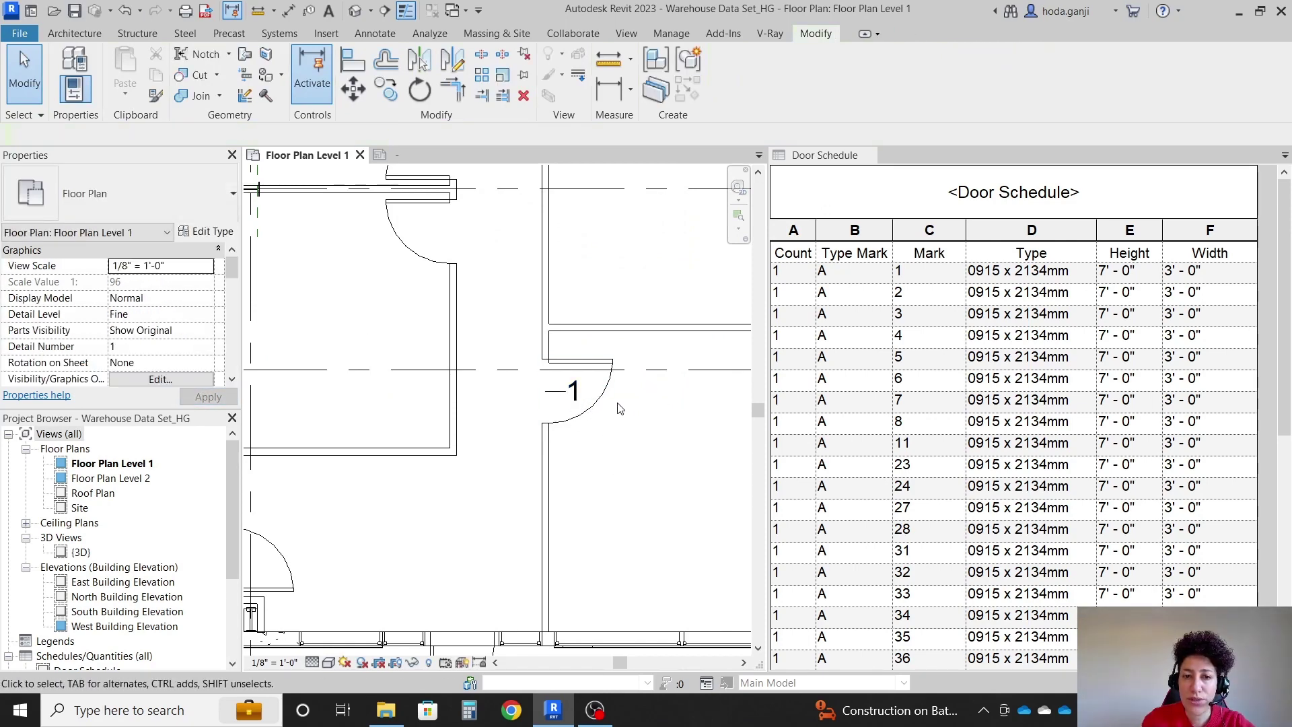
# Tag the two lower doors, numbers 8 and 10, with Tag by Category.
pyautogui.scroll(-1, 620, 408)
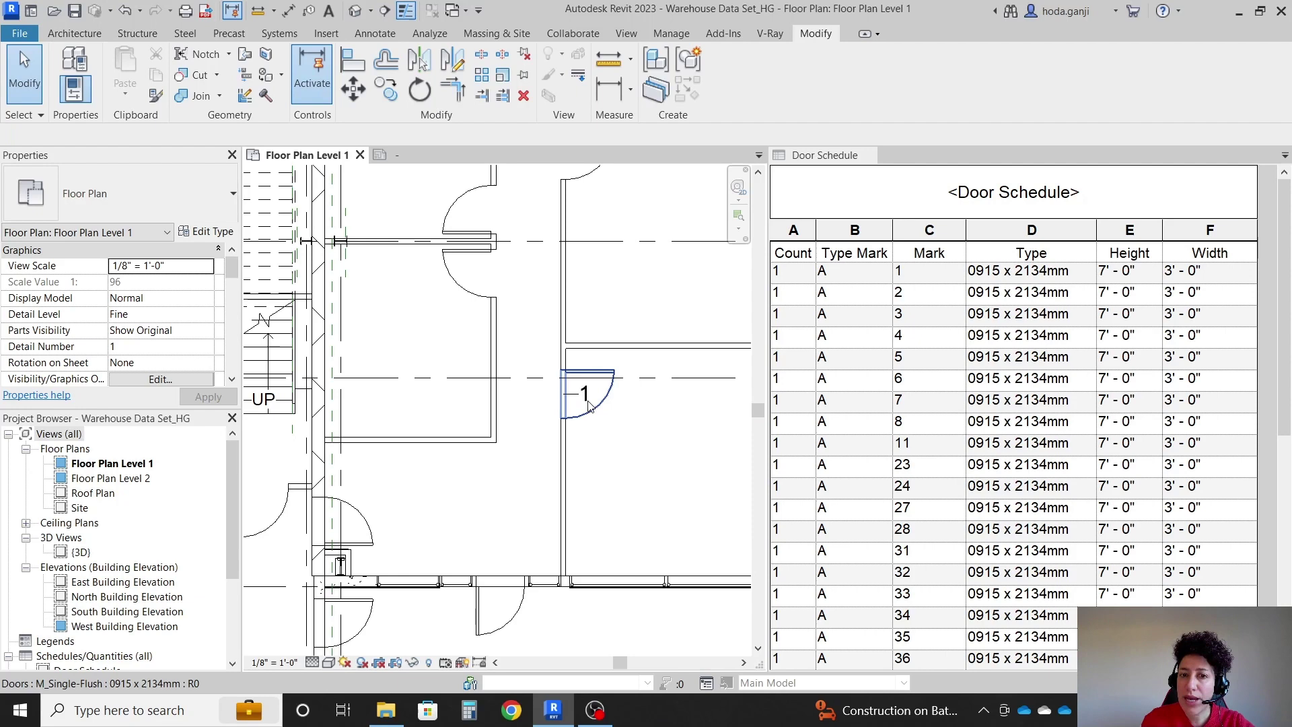
pyautogui.scroll(-2, 584, 314)
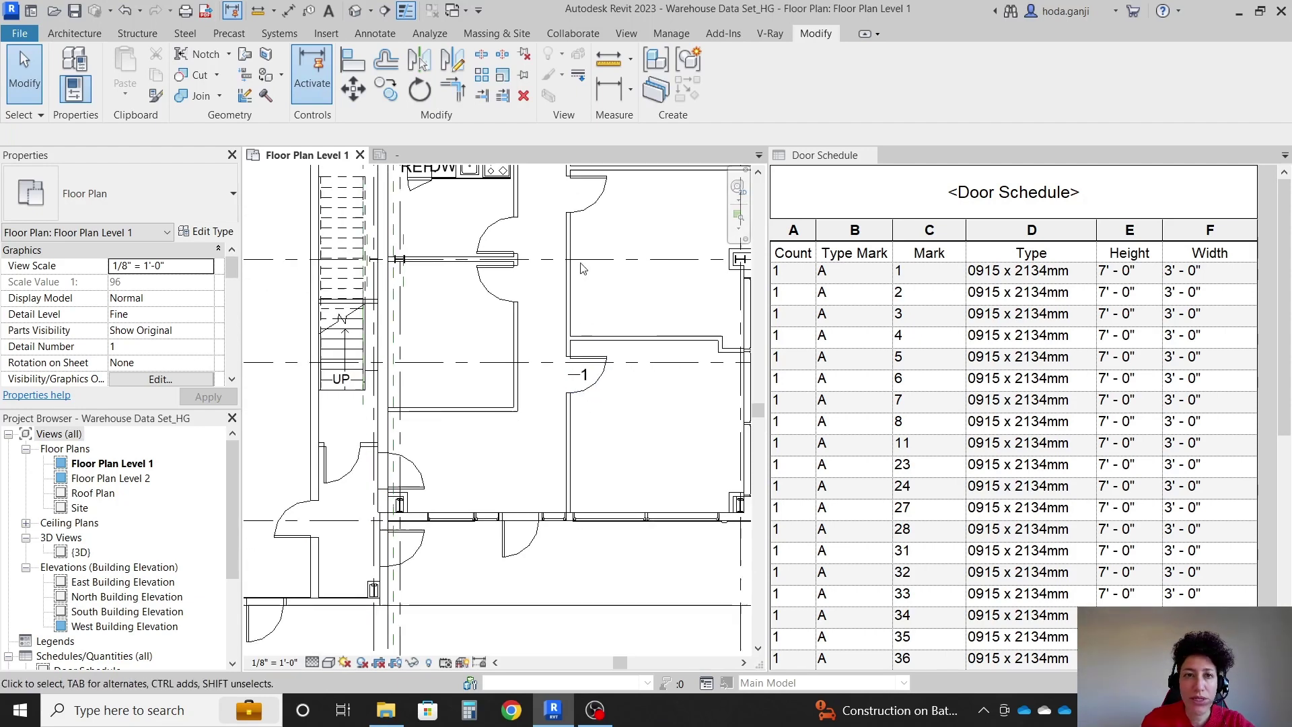
pyautogui.click(375, 33)
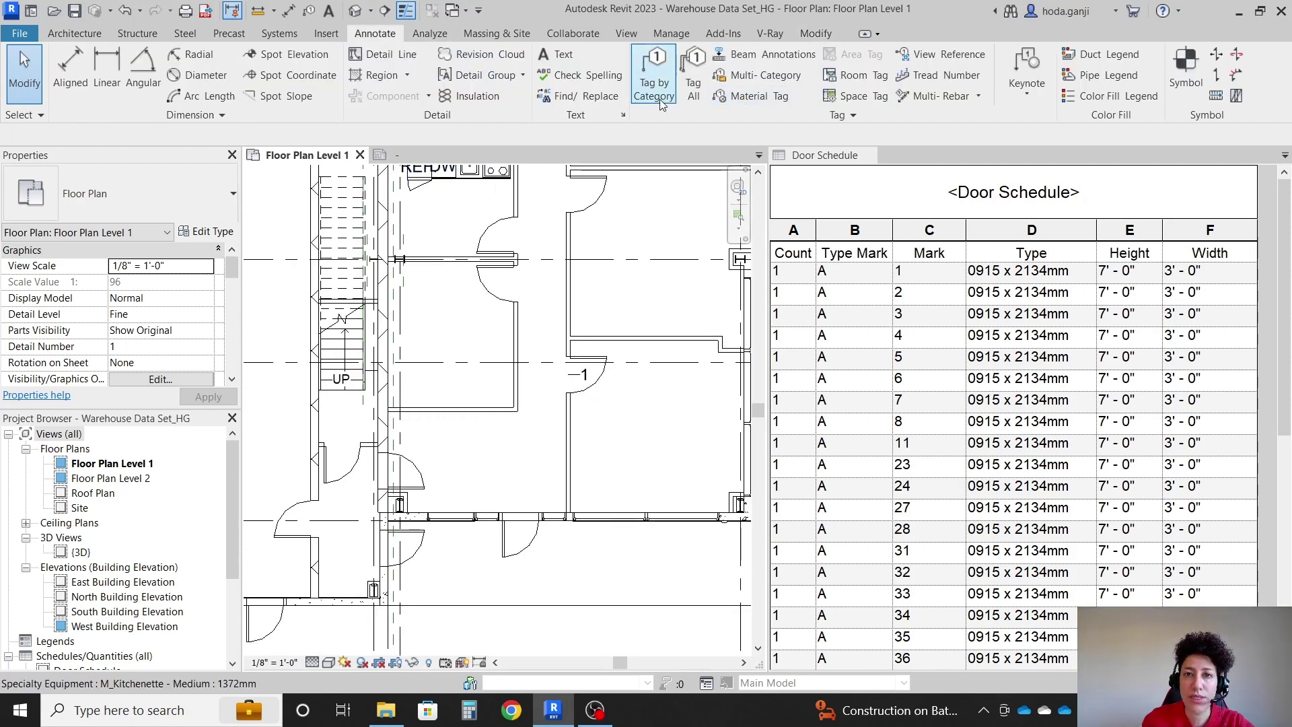
pyautogui.click(656, 73)
pyautogui.click(522, 537)
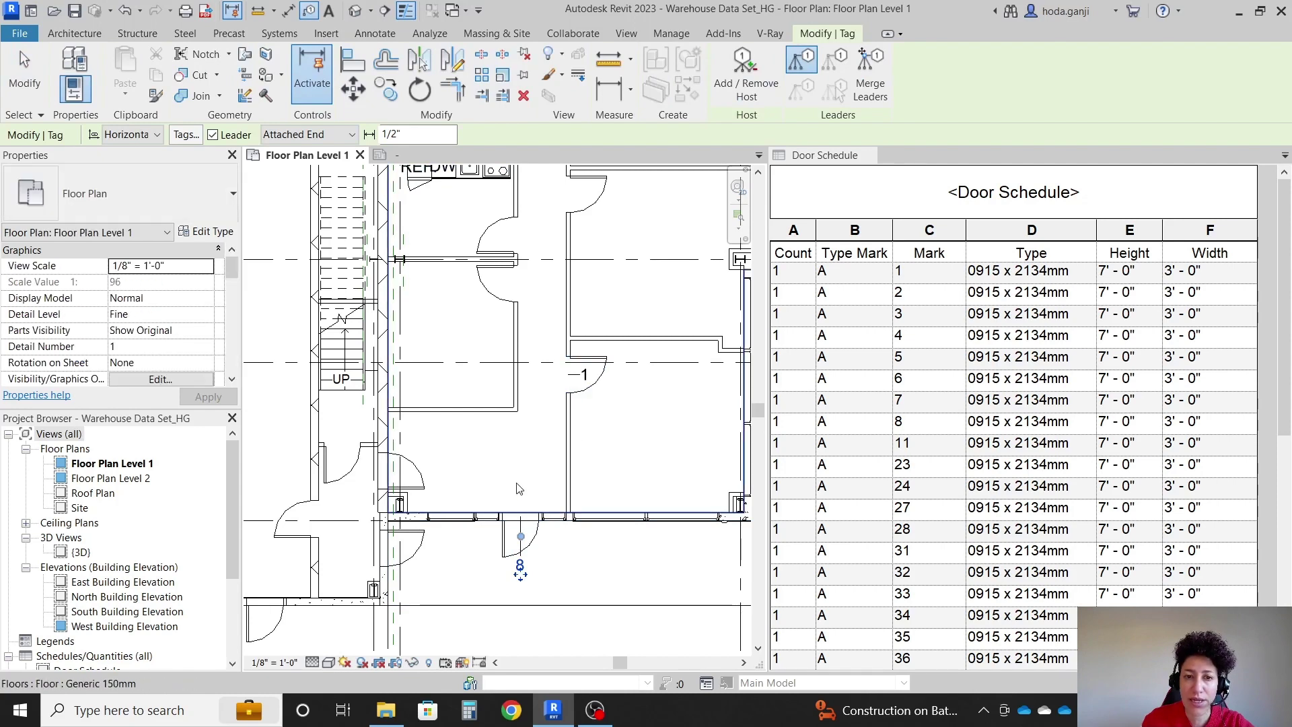
pyautogui.click(414, 564)
pyautogui.press('Escape')
pyautogui.press('Escape')
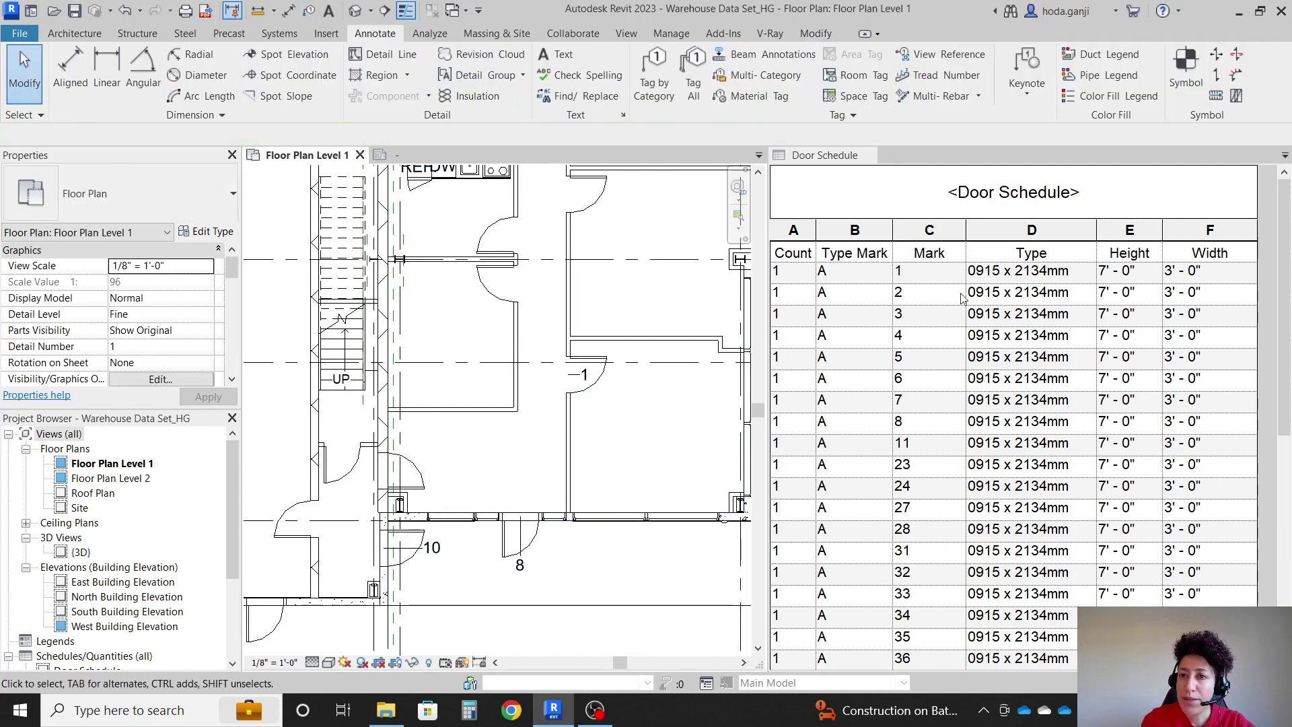
pyautogui.scroll(2, 583, 385)
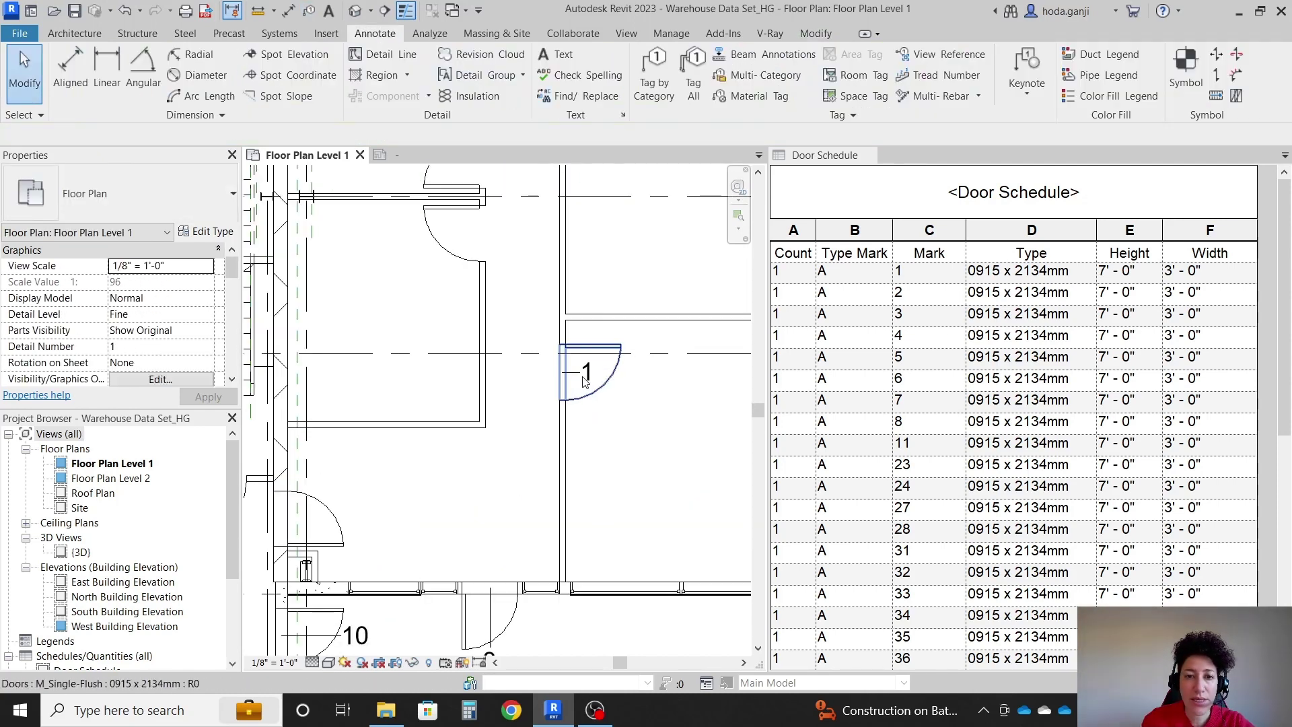
pyautogui.click(584, 375)
# In the door tag family, replace the label's Mark parameter with Type Mark.
pyautogui.doubleClick(585, 373)
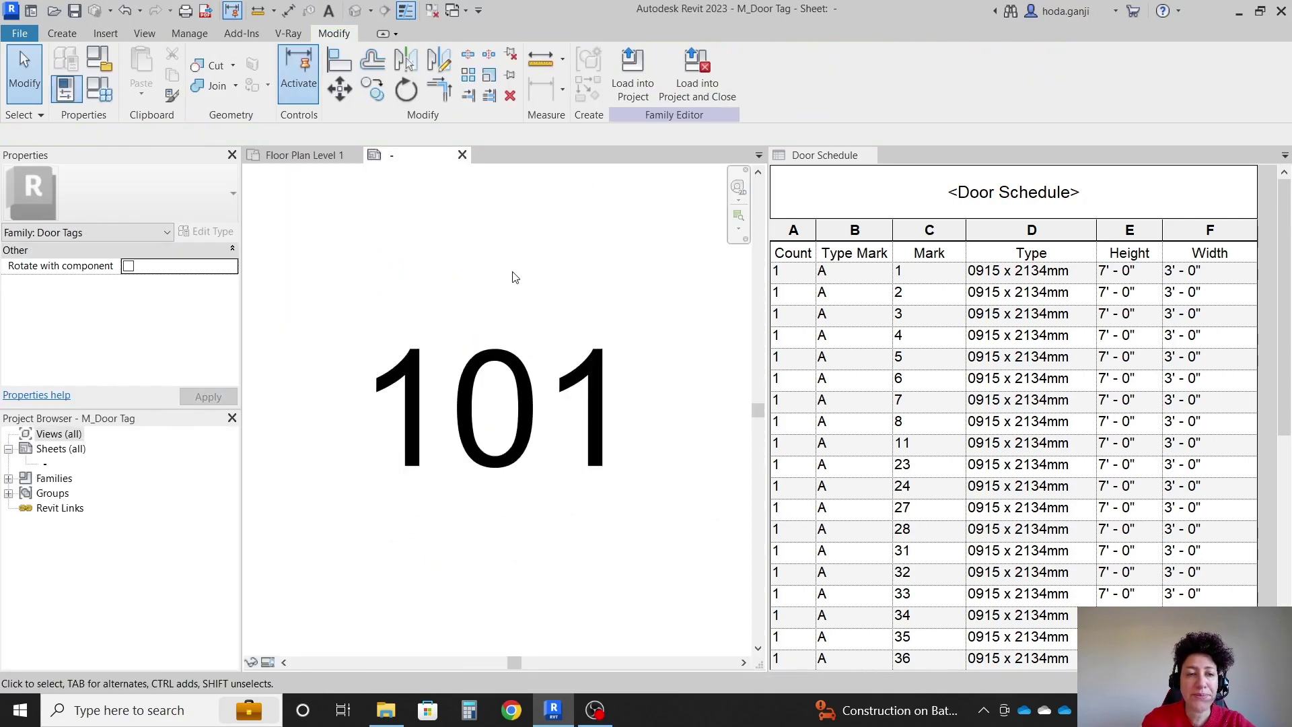
pyautogui.click(496, 379)
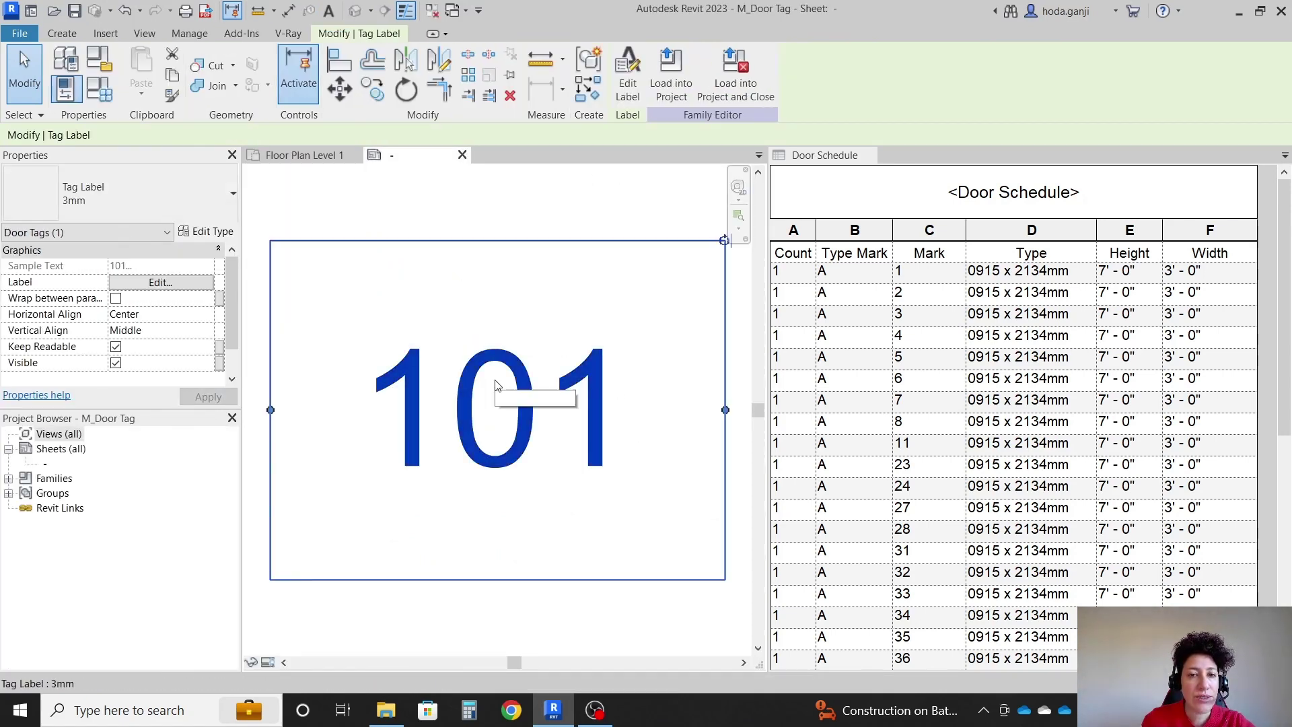
pyautogui.click(173, 284)
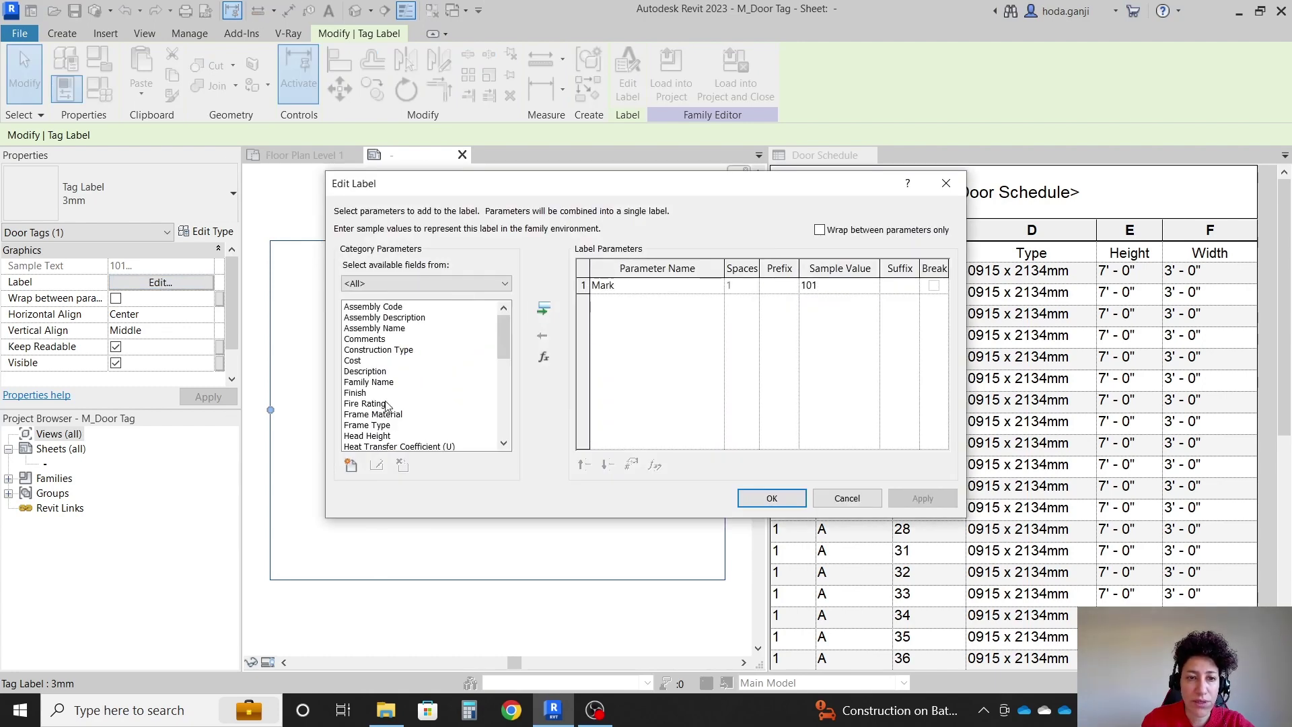
pyautogui.scroll(-4, 389, 410)
pyautogui.scroll(-4, 399, 402)
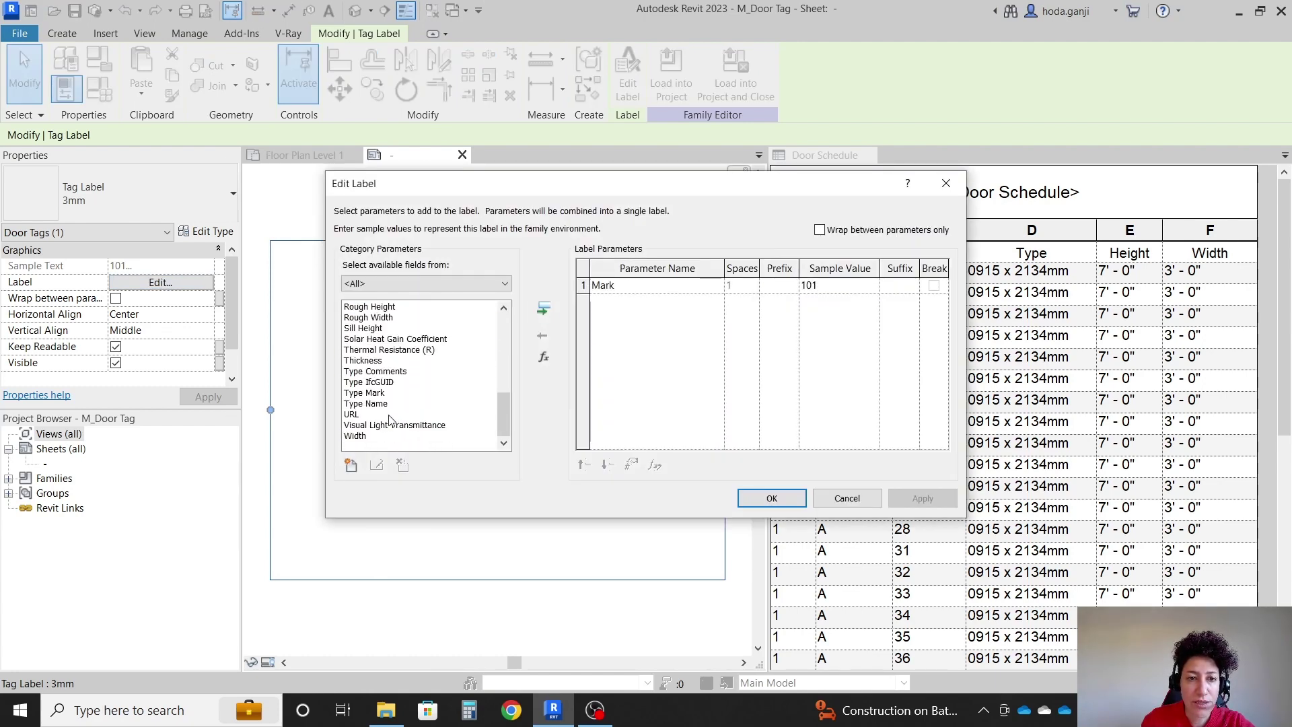
pyautogui.click(363, 394)
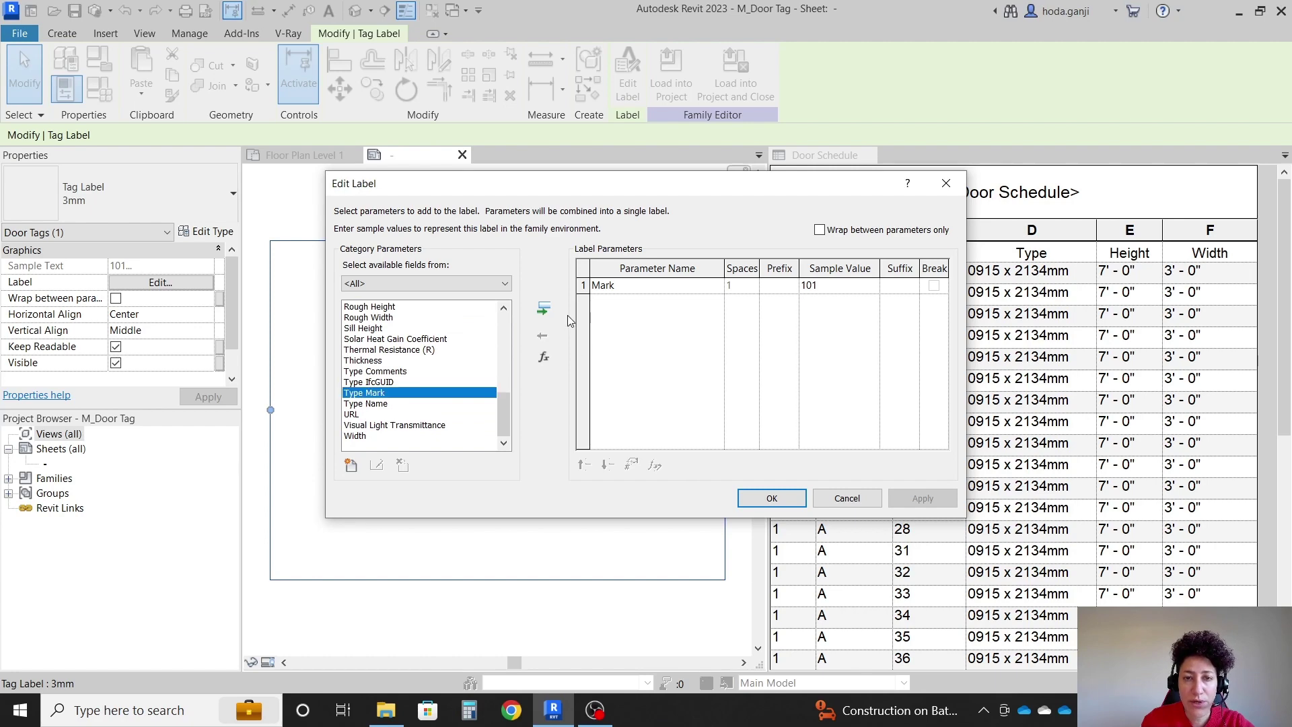
pyautogui.click(544, 310)
pyautogui.click(610, 286)
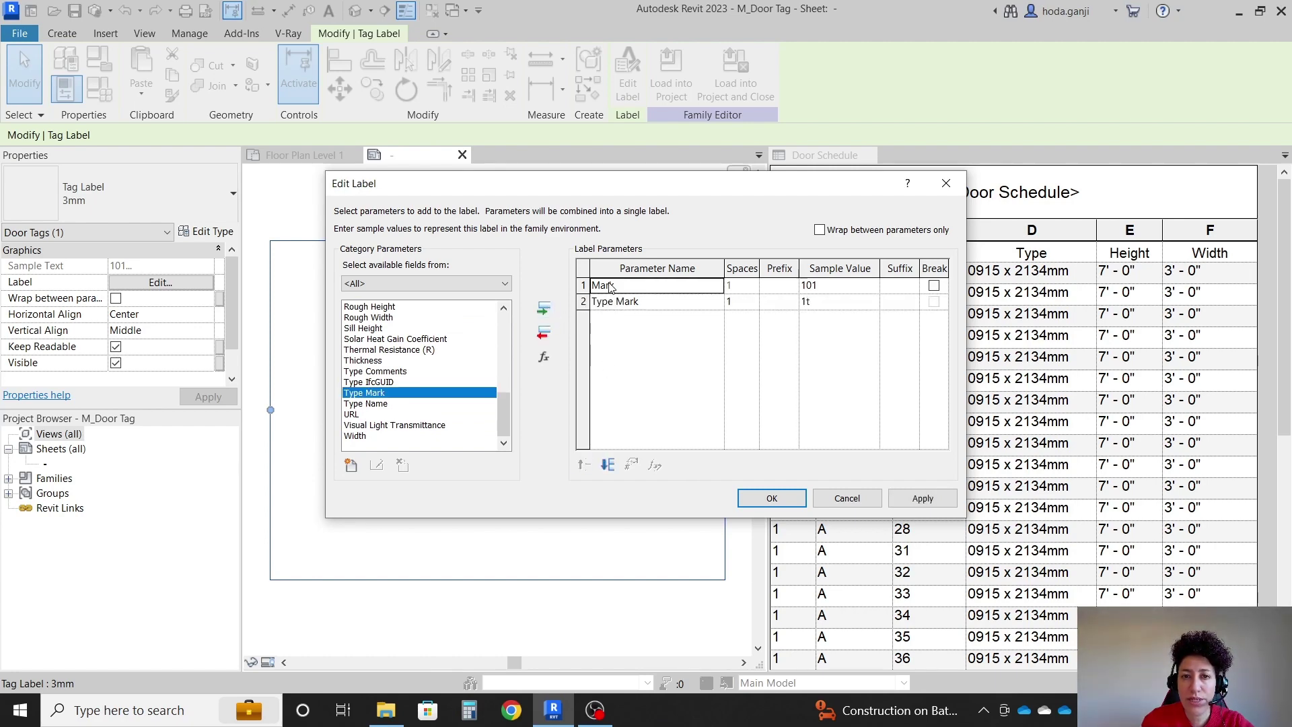
pyautogui.click(544, 334)
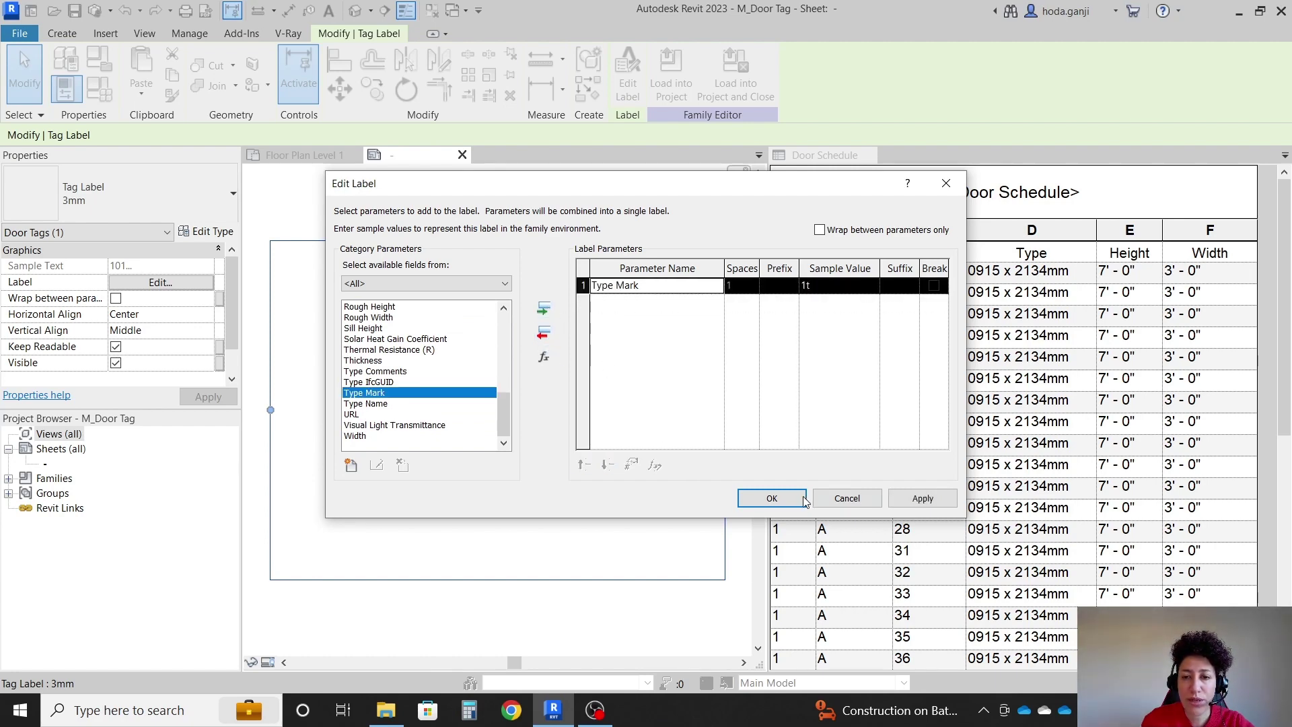
pyautogui.click(772, 498)
# Load the edited tag into the project, overwriting the existing family.
pyautogui.click(671, 74)
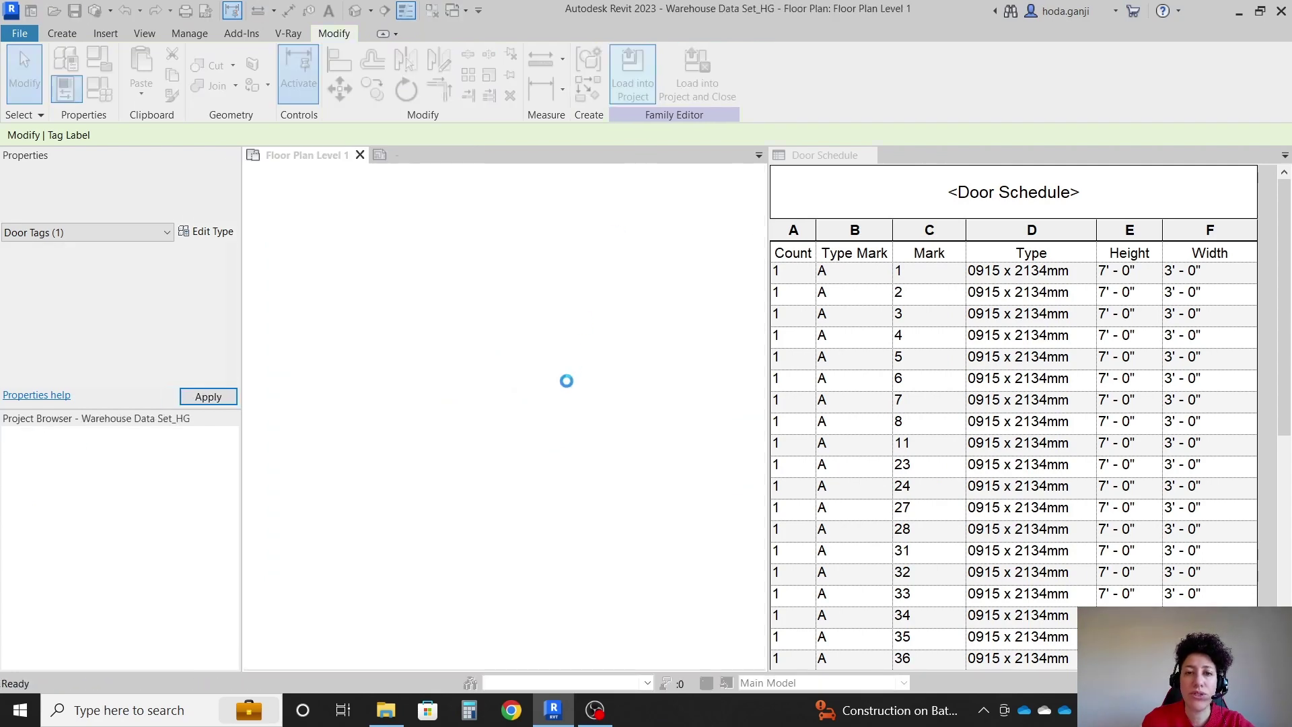
pyautogui.click(592, 304)
pyautogui.scroll(-2, 497, 497)
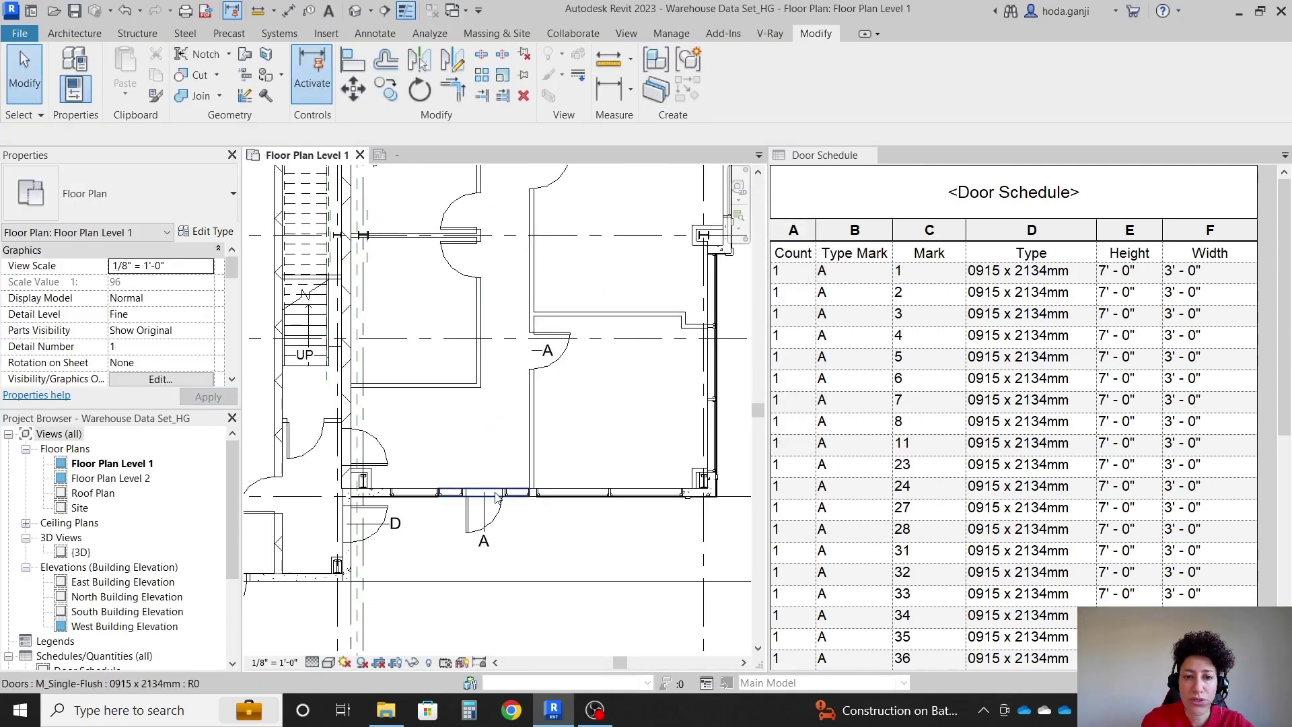
pyautogui.scroll(1, 535, 392)
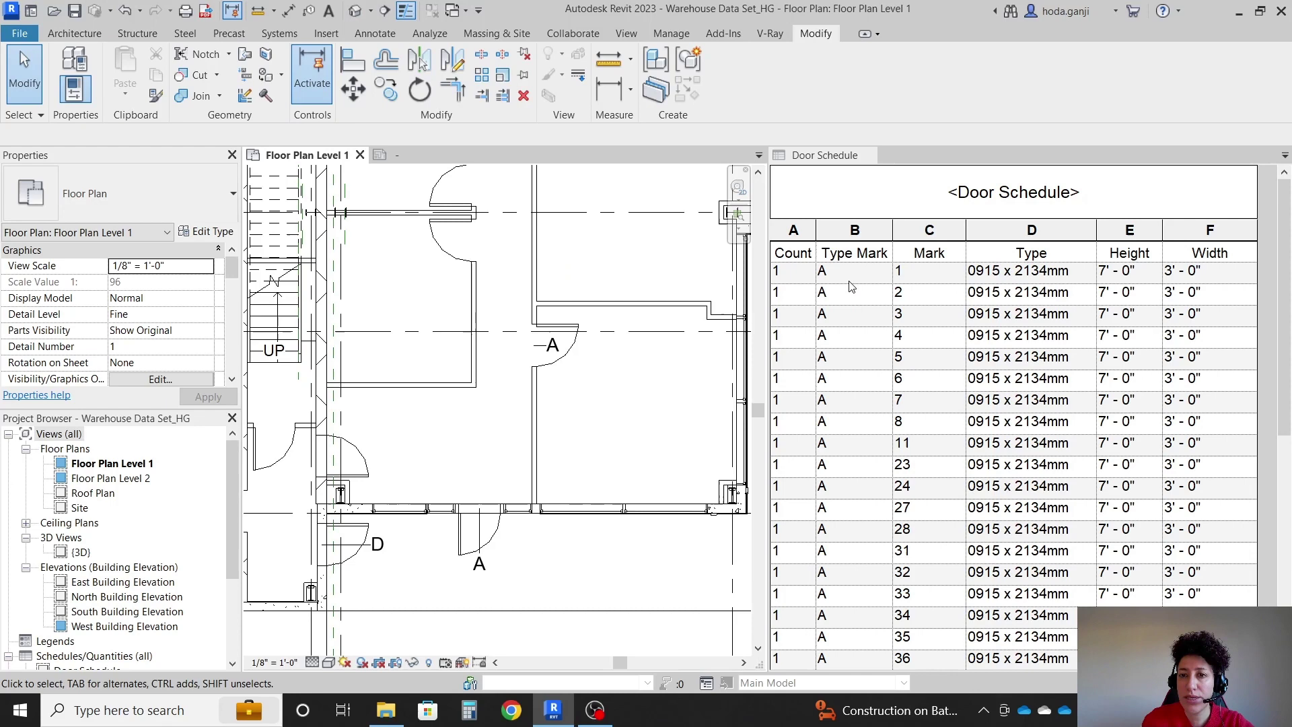
# Add Mark after Type Mark with a comma suffix in the tag label, then reload the family.
pyautogui.click(418, 157)
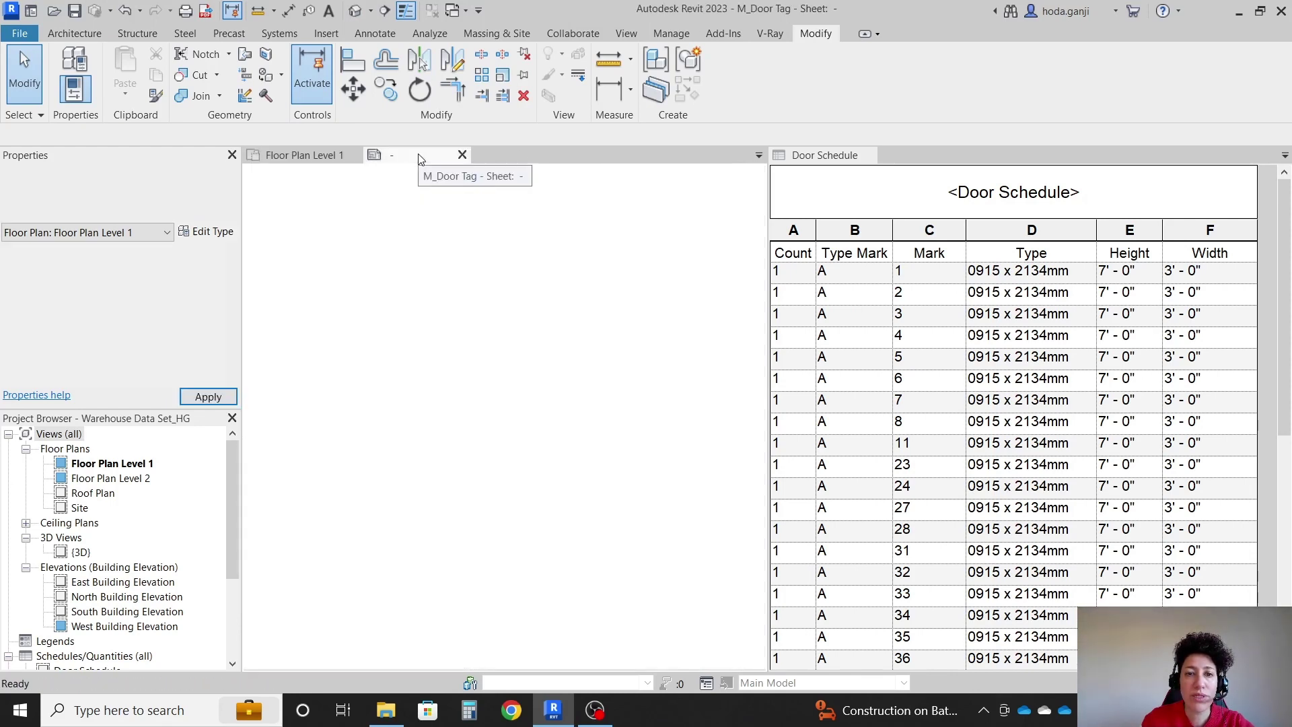
pyautogui.click(504, 404)
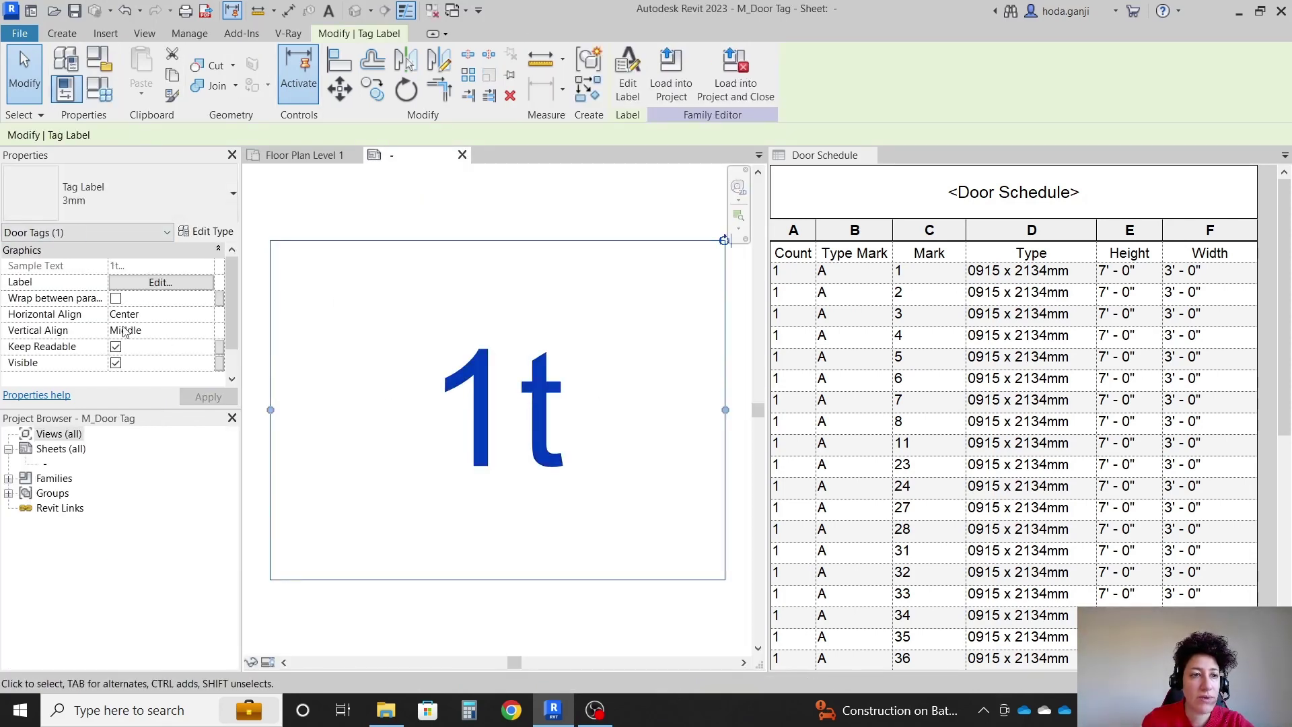
pyautogui.click(160, 282)
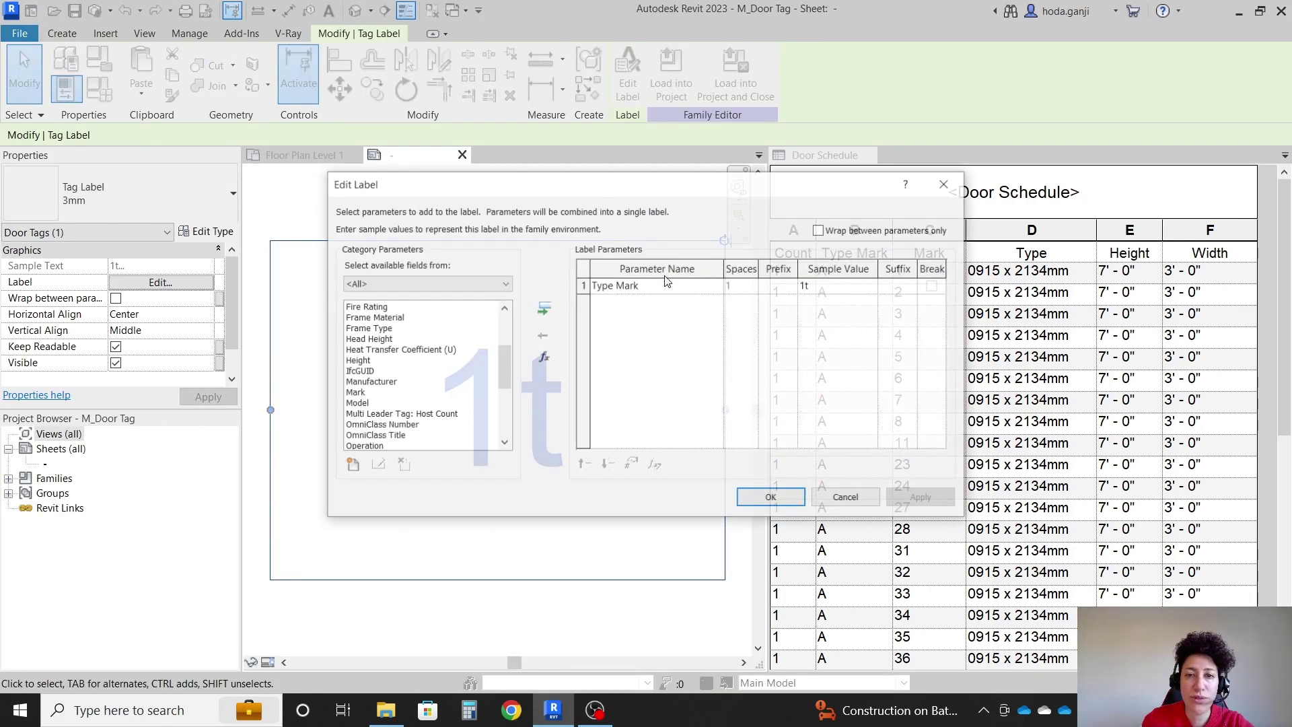
pyautogui.click(356, 396)
pyautogui.click(546, 310)
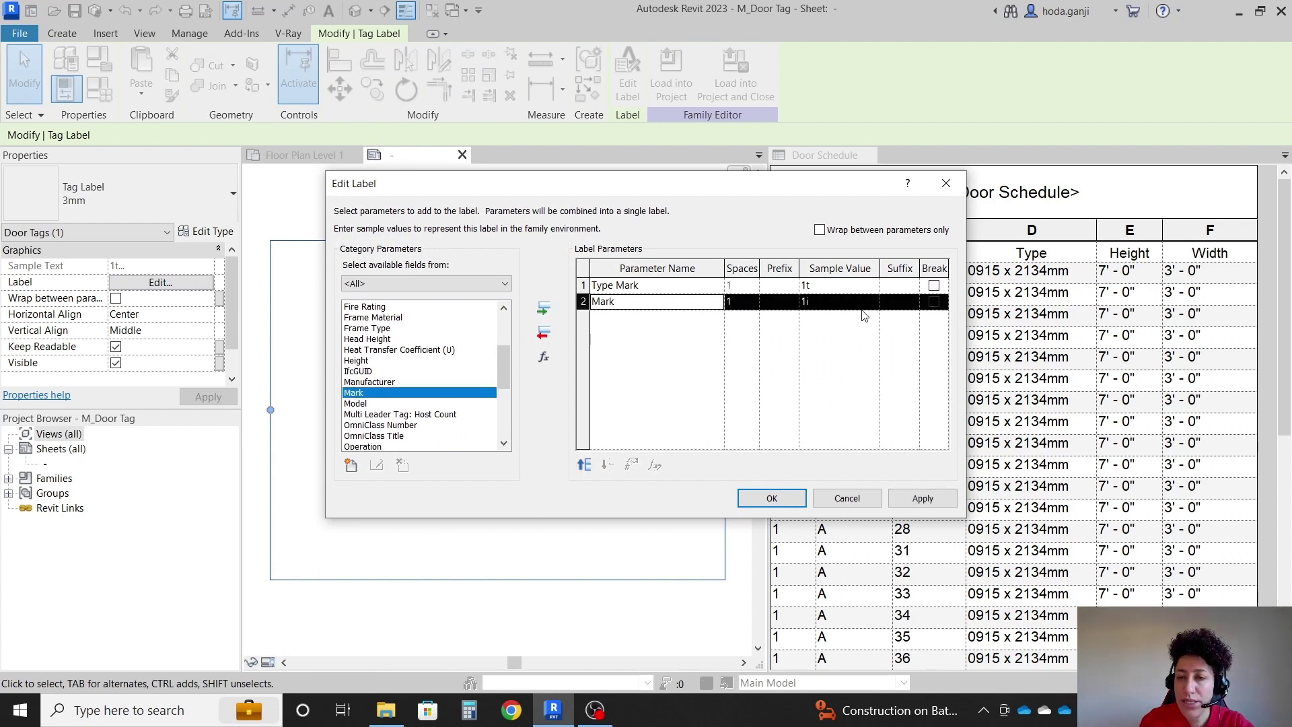
pyautogui.click(902, 288)
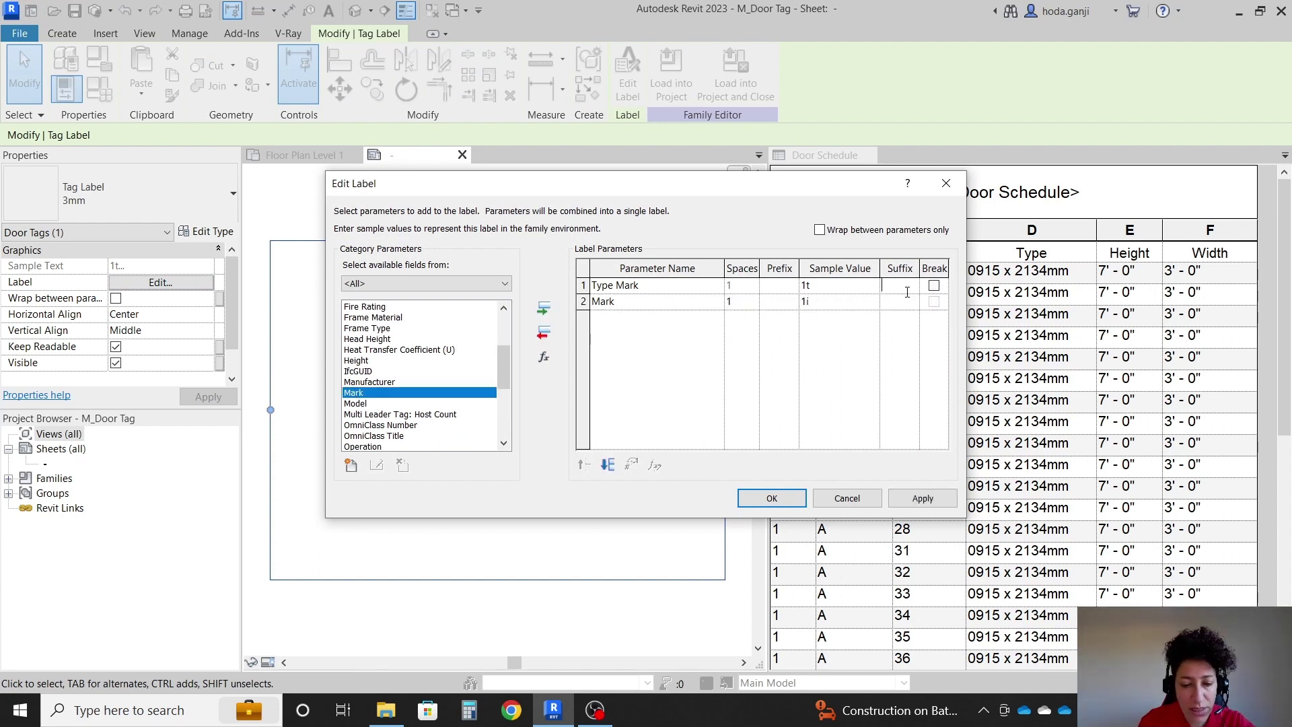
pyautogui.click(772, 498)
pyautogui.click(671, 70)
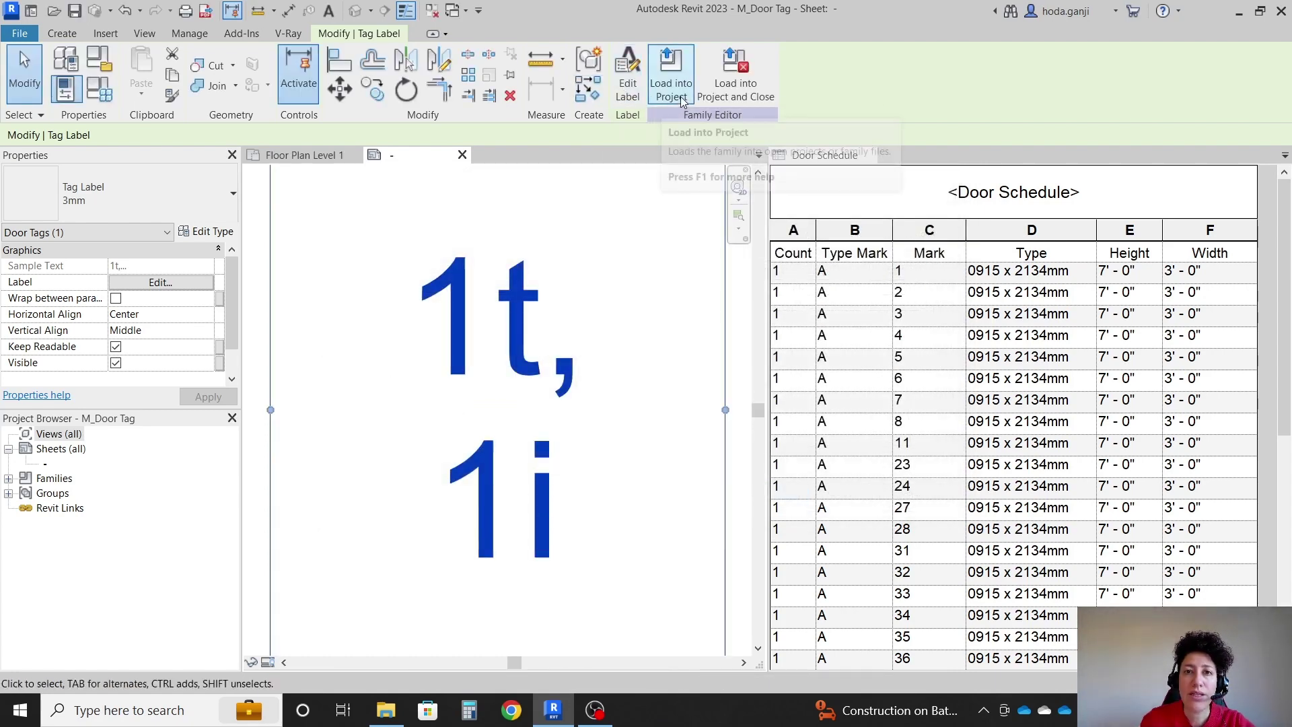
pyautogui.click(596, 304)
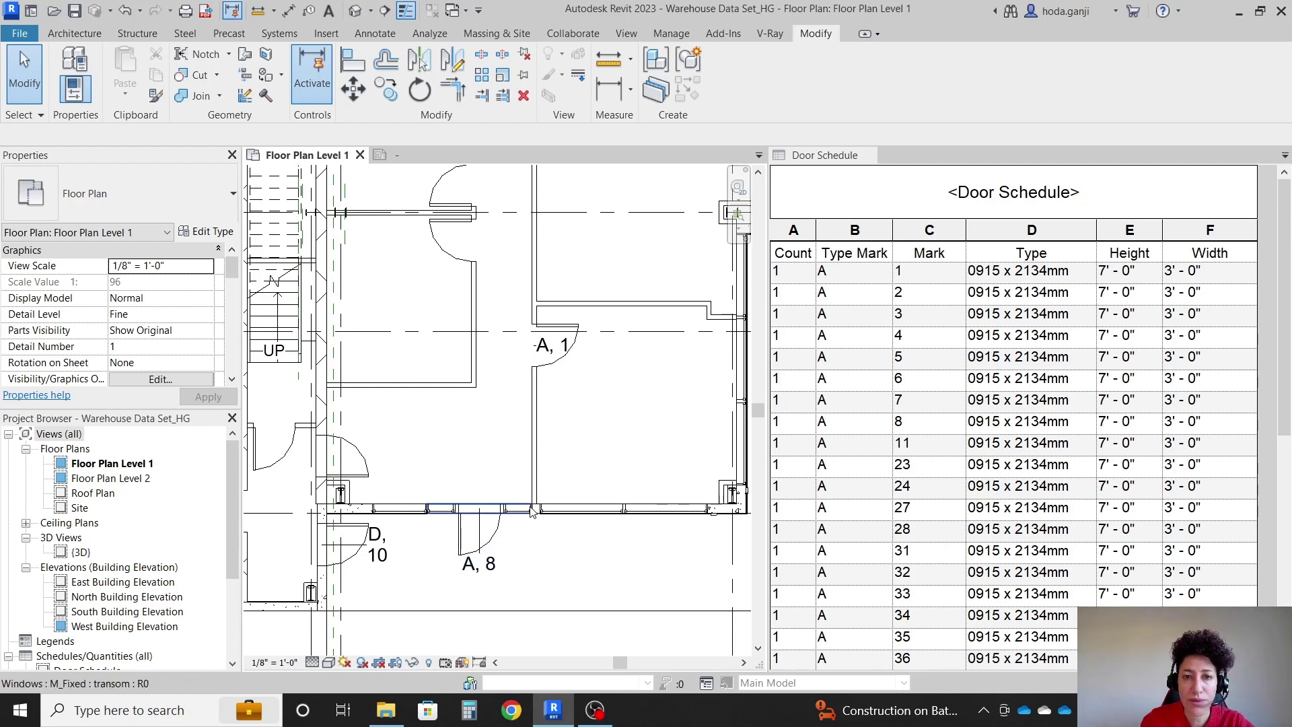
# Remove the Mark field from the Door Schedule's scheduled fields.
pyautogui.click(916, 187)
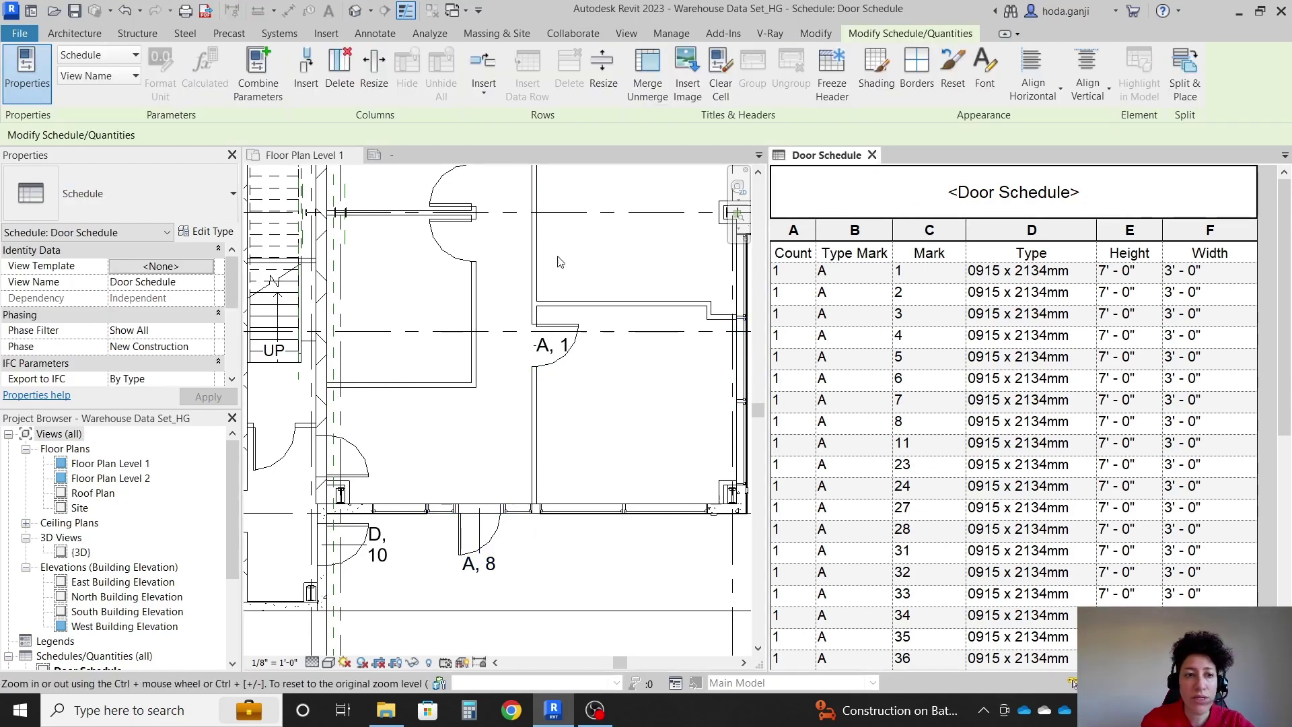
pyautogui.scroll(-3, 101, 311)
pyautogui.click(160, 330)
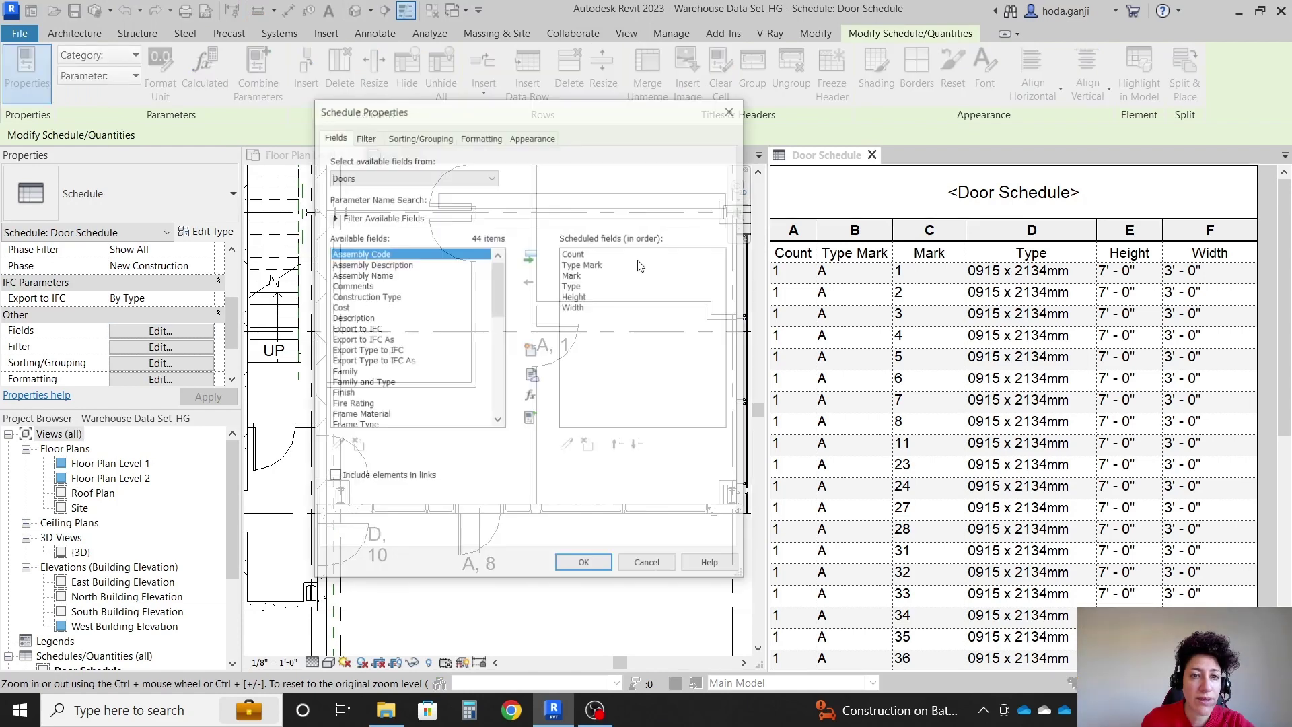
pyautogui.click(580, 275)
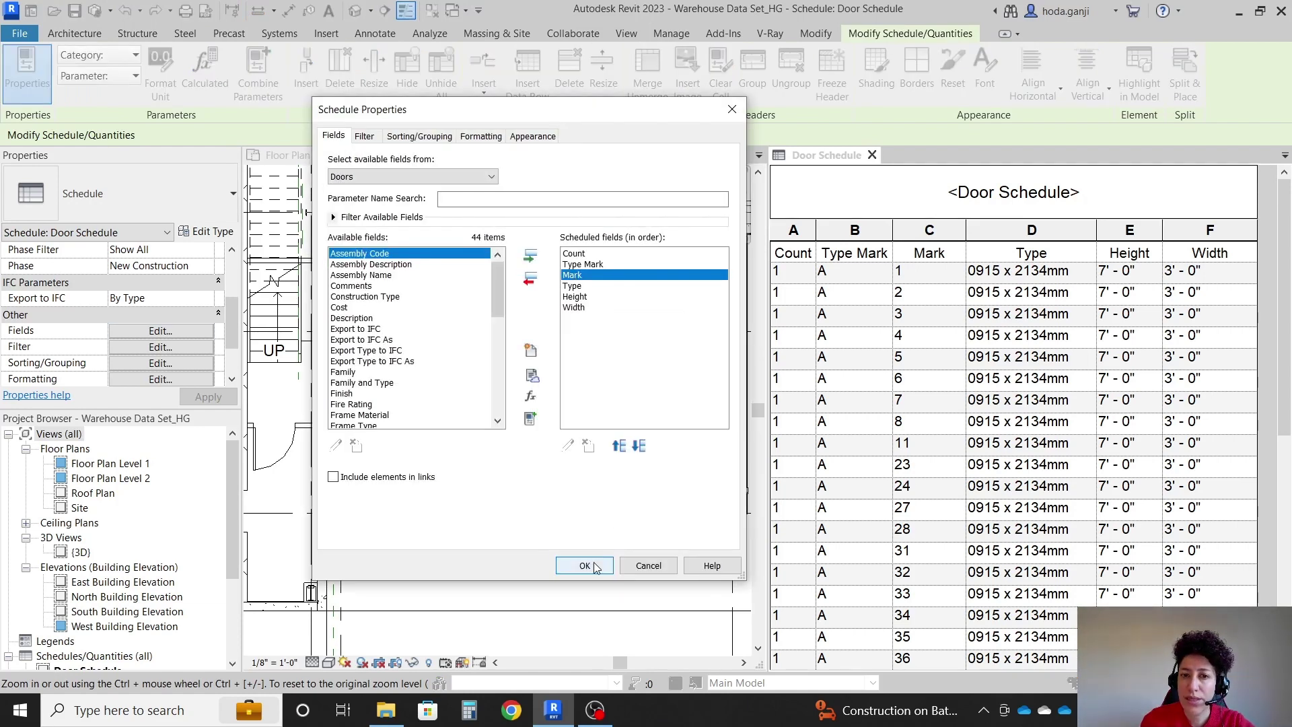
pyautogui.click(530, 278)
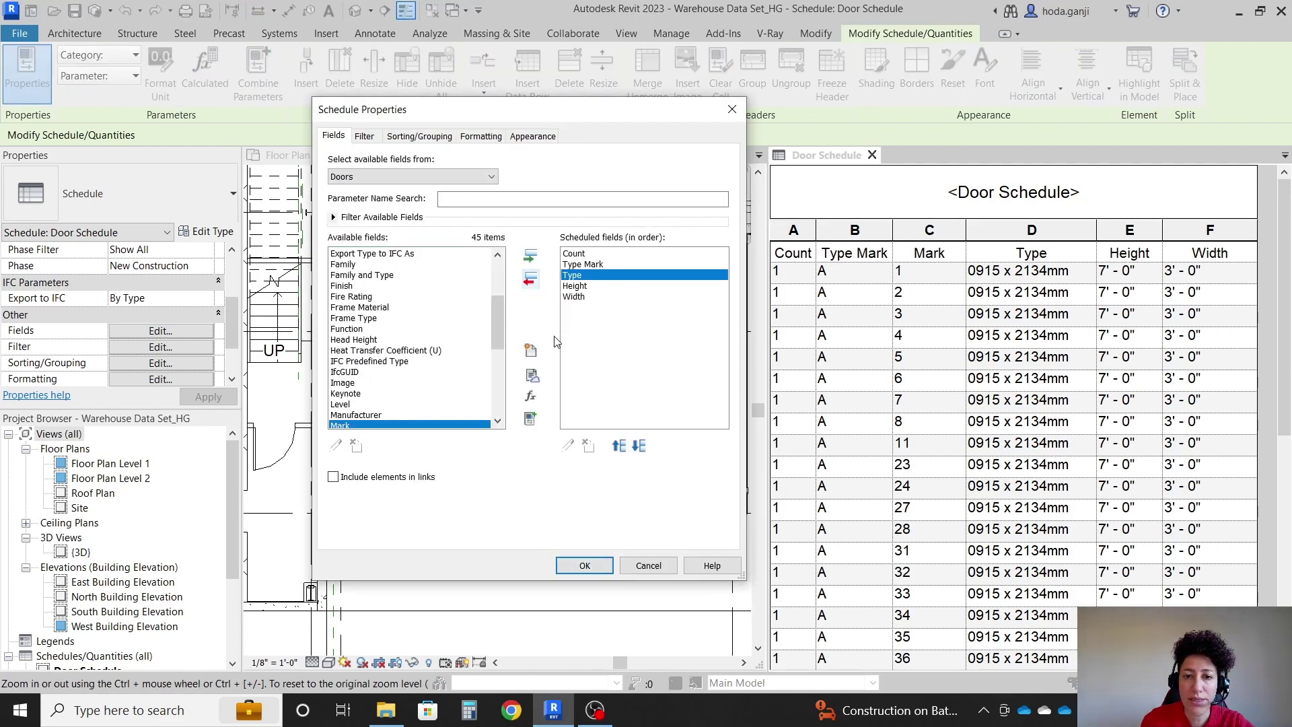
pyautogui.click(585, 566)
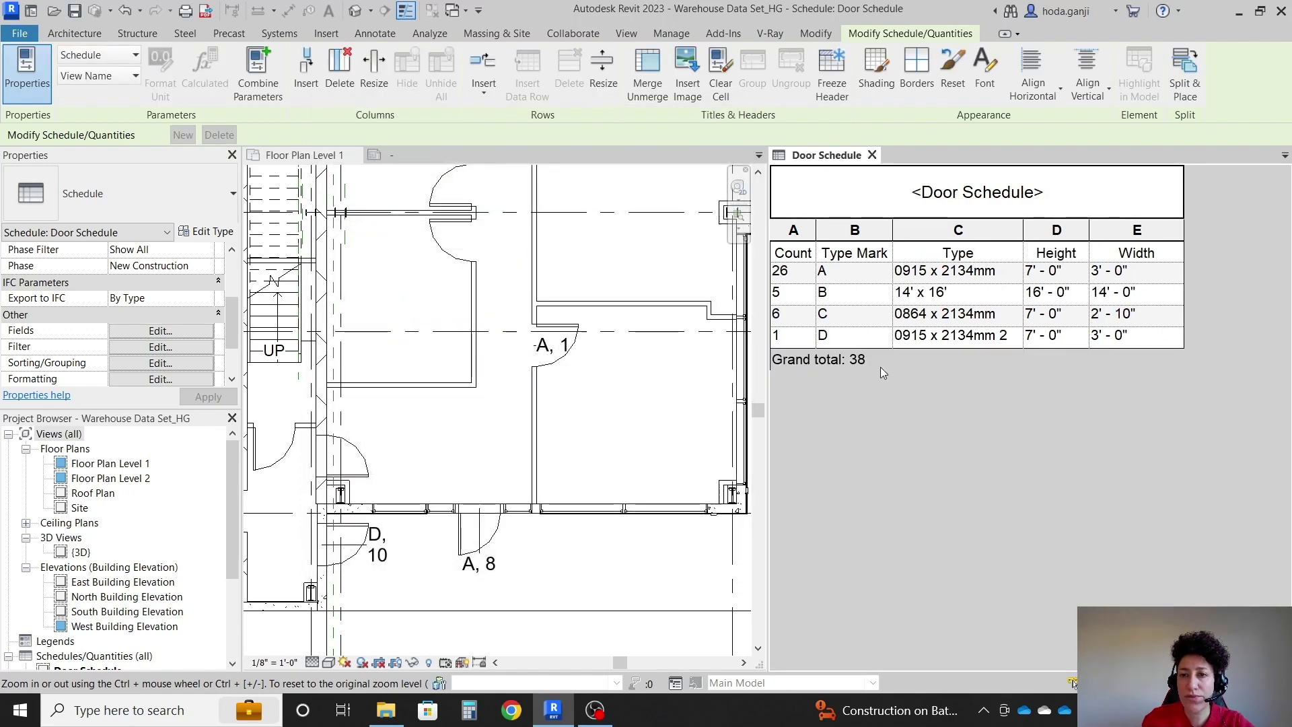
# Create a new legend view named 'Door Legend' at 12" = 1'-0" scale.
pyautogui.scroll(-5, 126, 480)
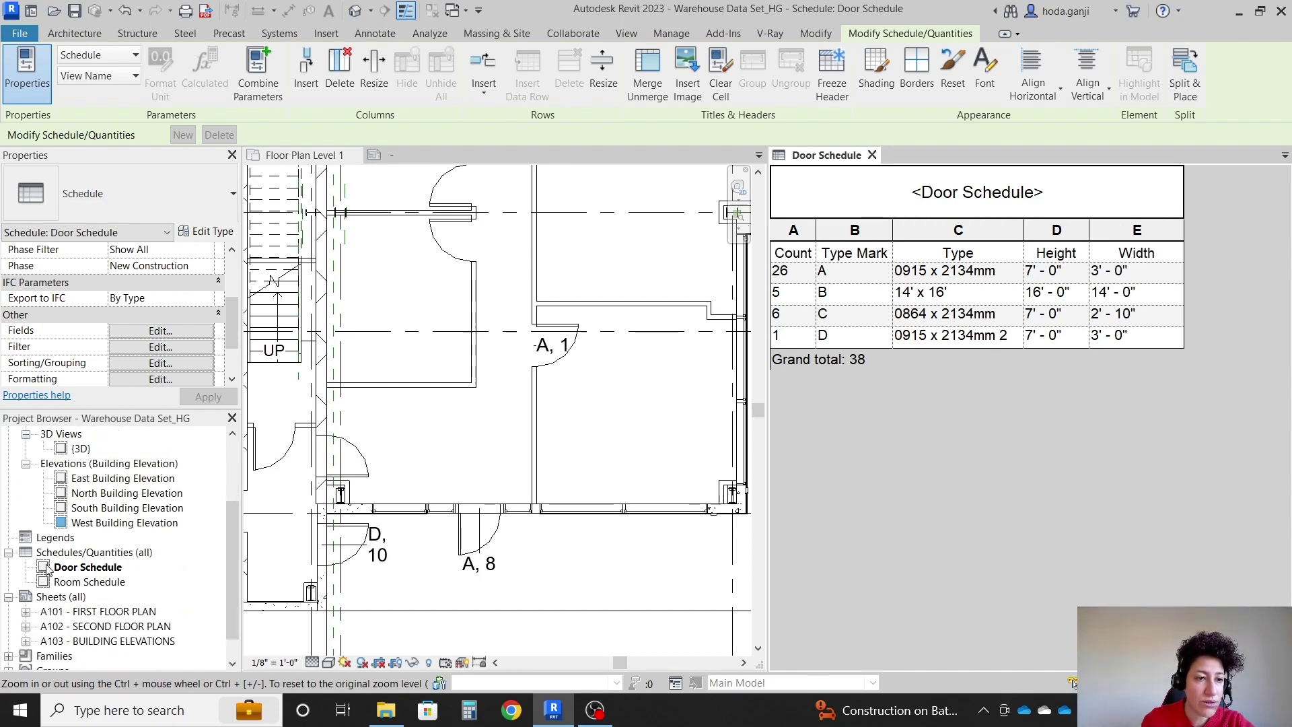
pyautogui.rightClick(49, 540)
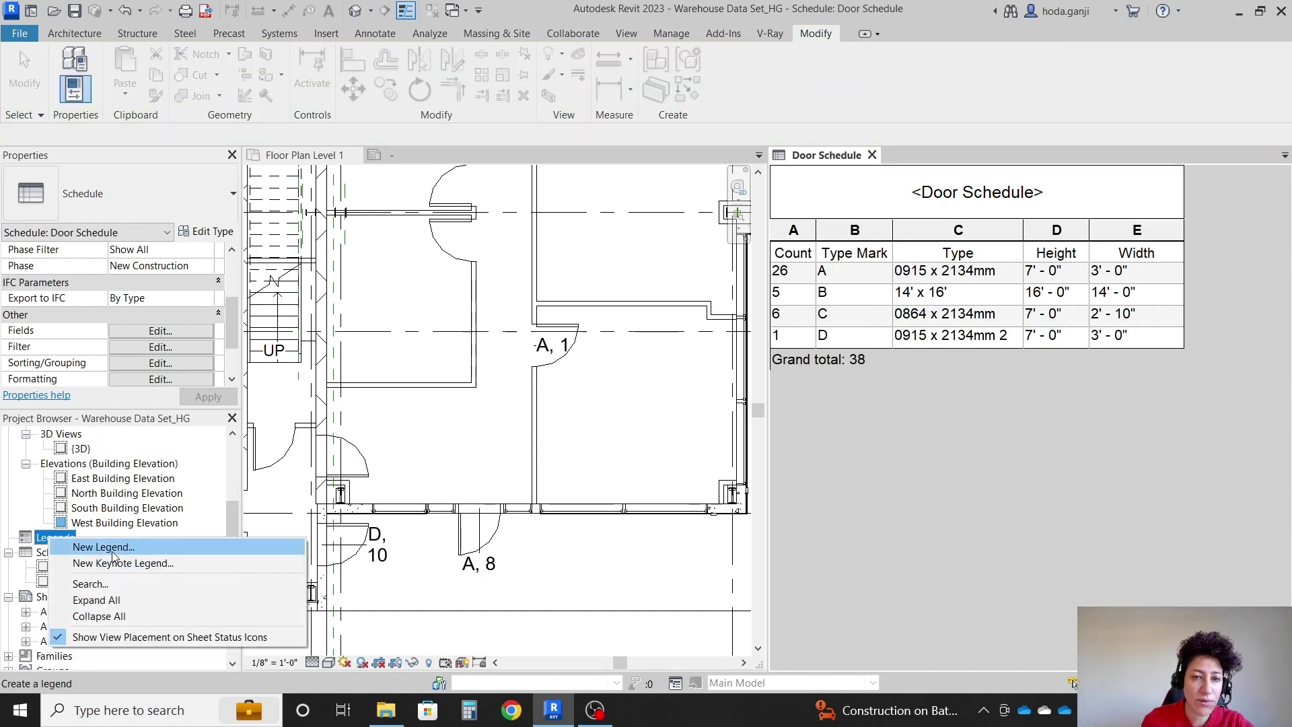
pyautogui.click(113, 549)
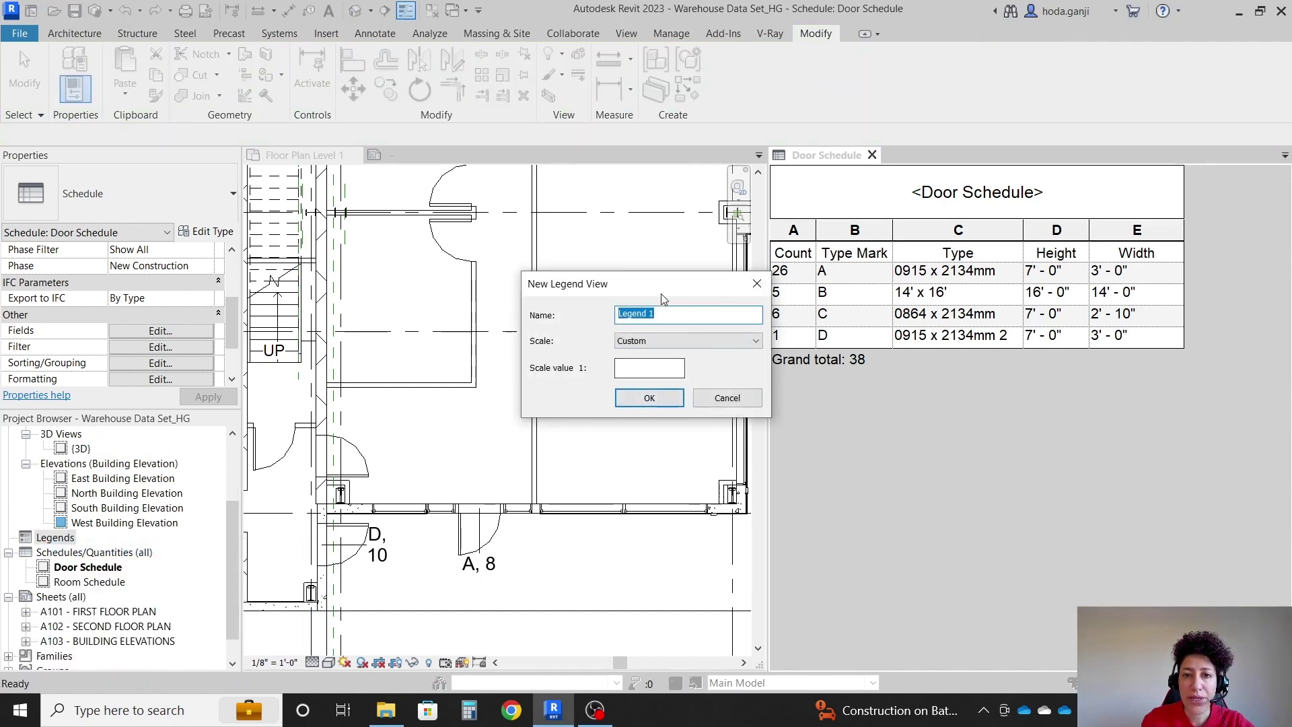
pyautogui.write('Door Le')
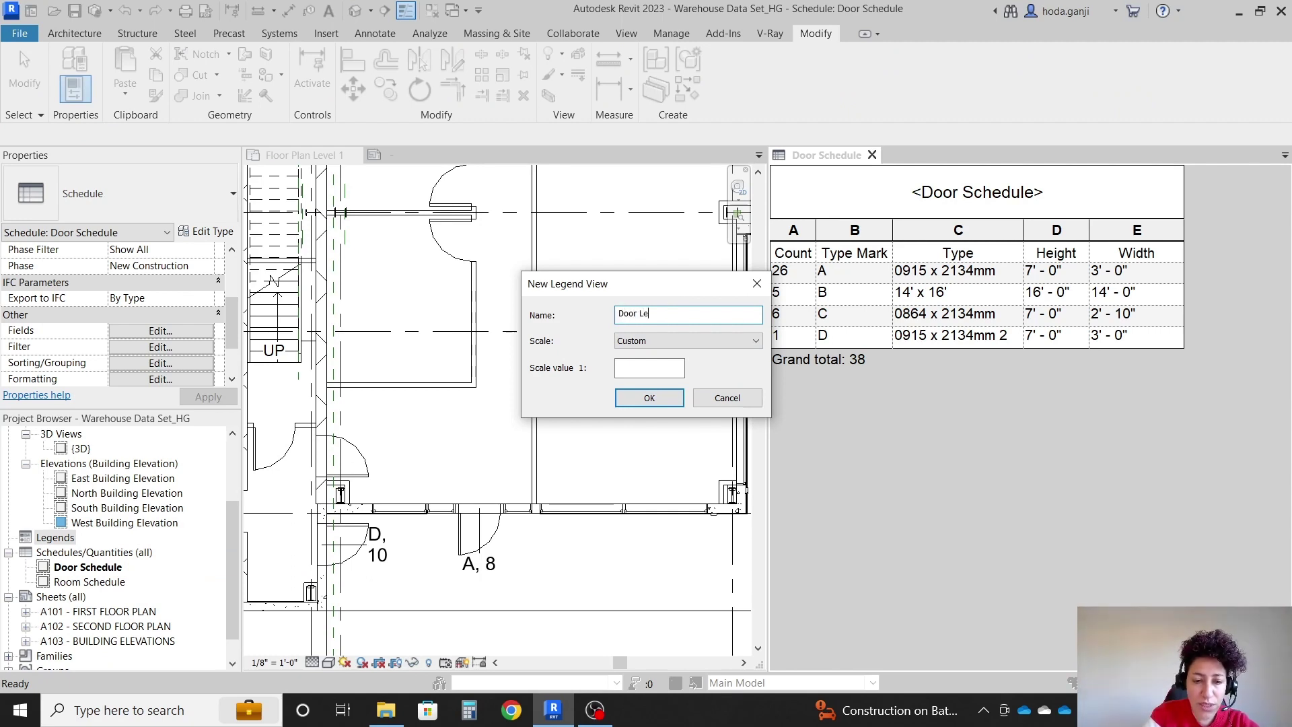
pyautogui.click(679, 341)
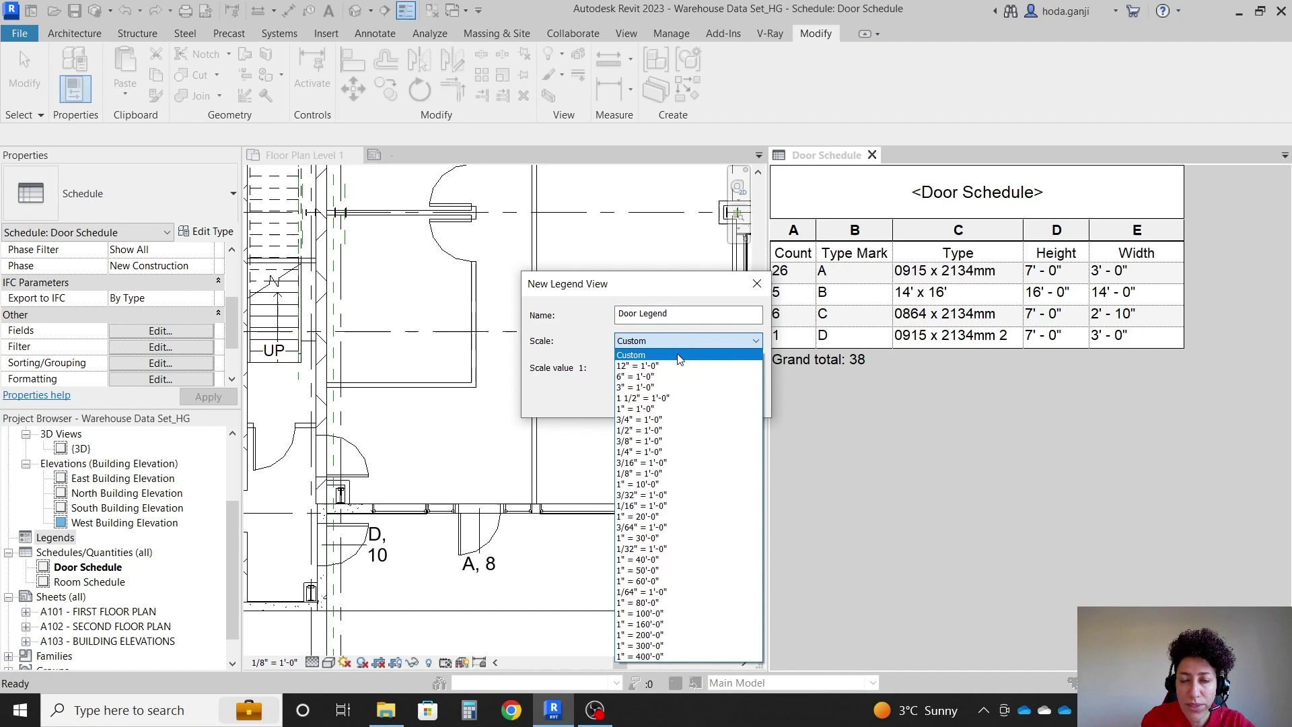
pyautogui.click(676, 367)
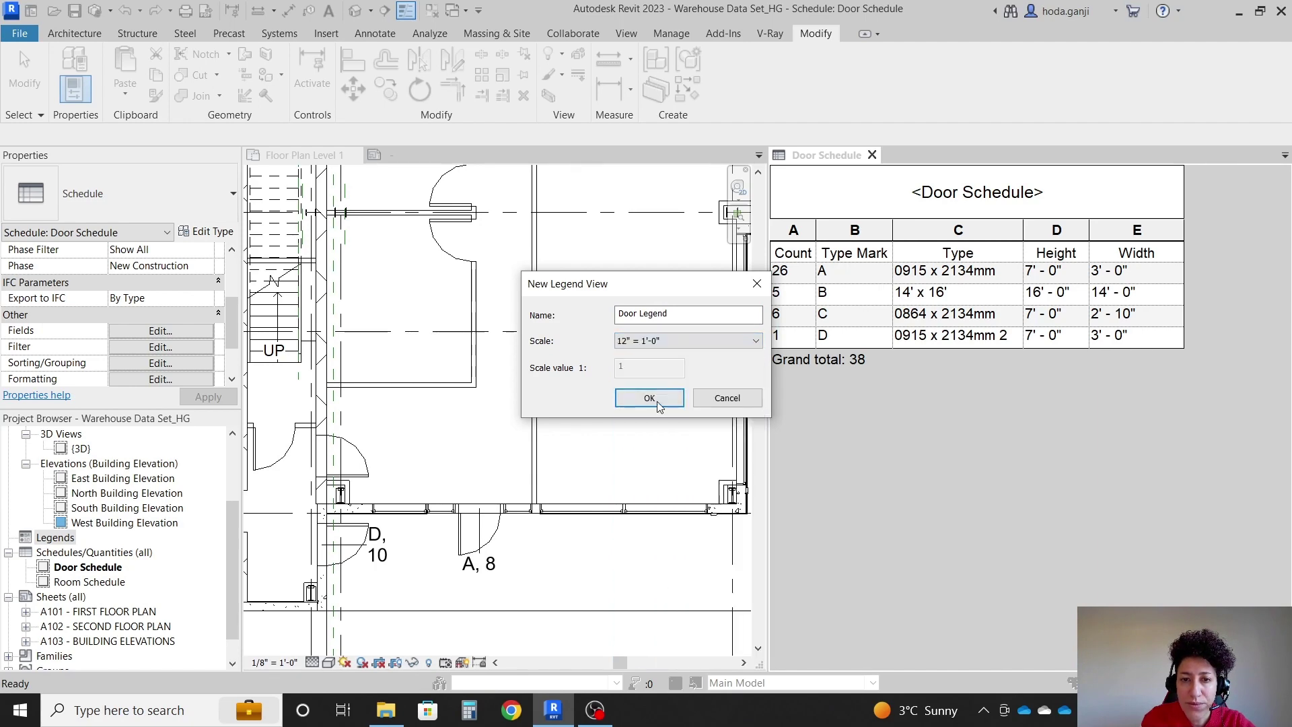
pyautogui.click(661, 402)
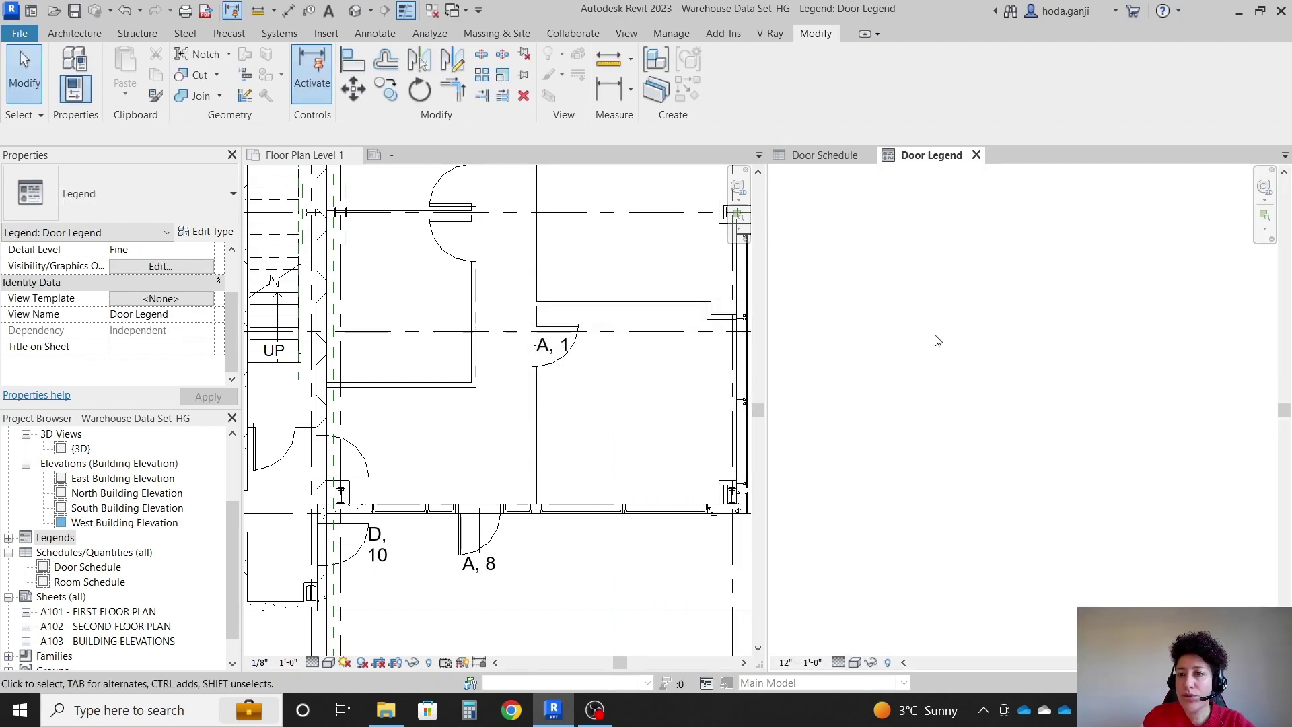
# Place a legend component in Door Legend set to the M_Overhead-Rolling 14' x 16' door.
pyautogui.press('t')
pyautogui.press('w')
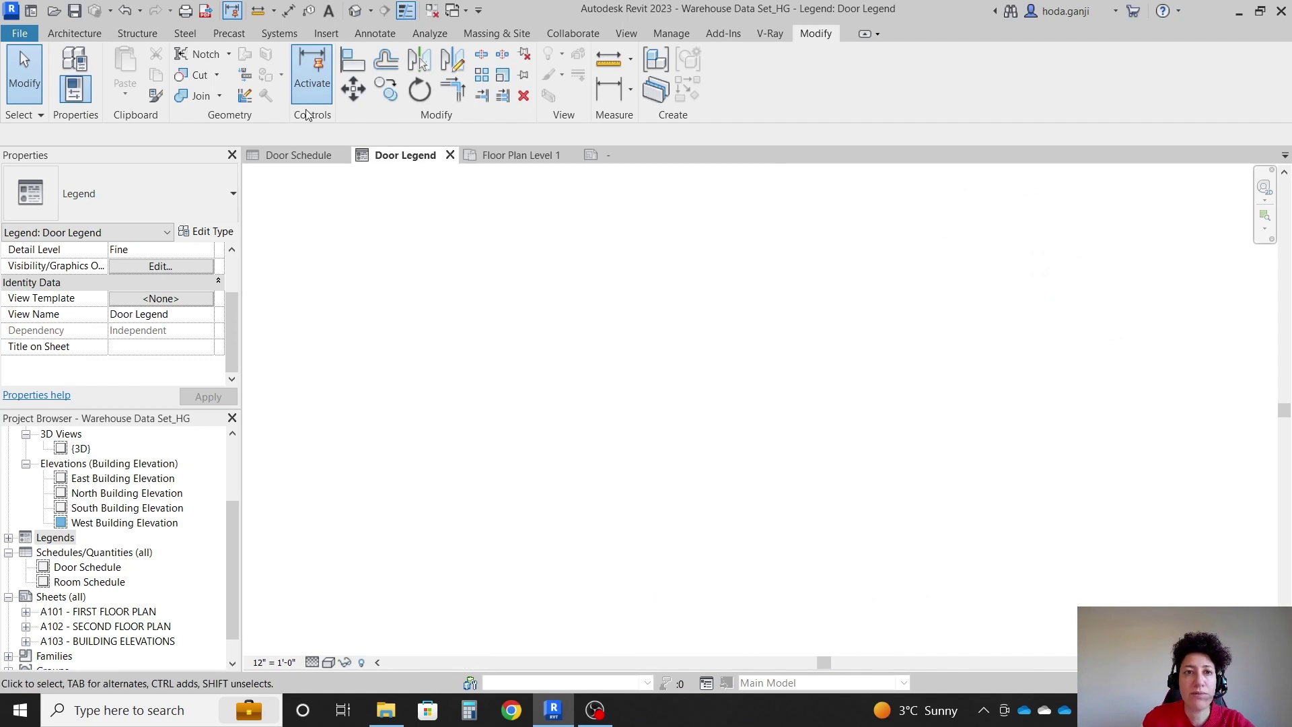
pyautogui.click(375, 33)
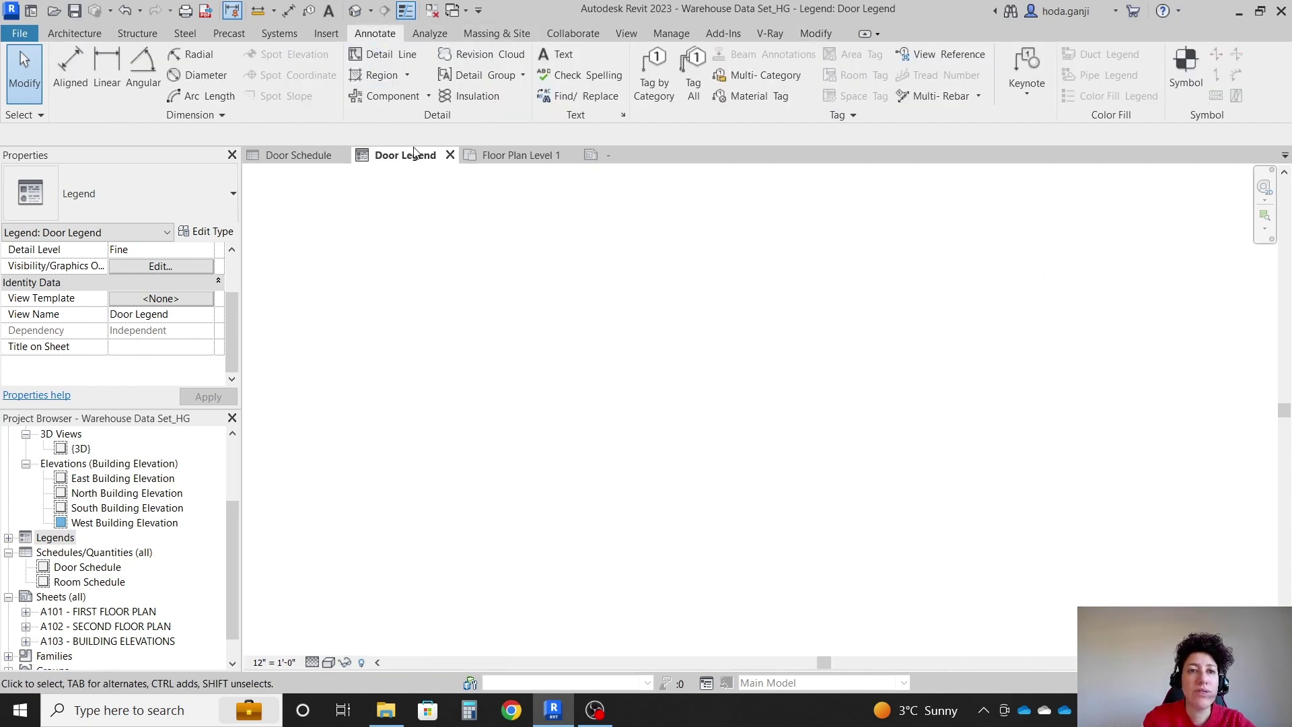
pyautogui.click(428, 96)
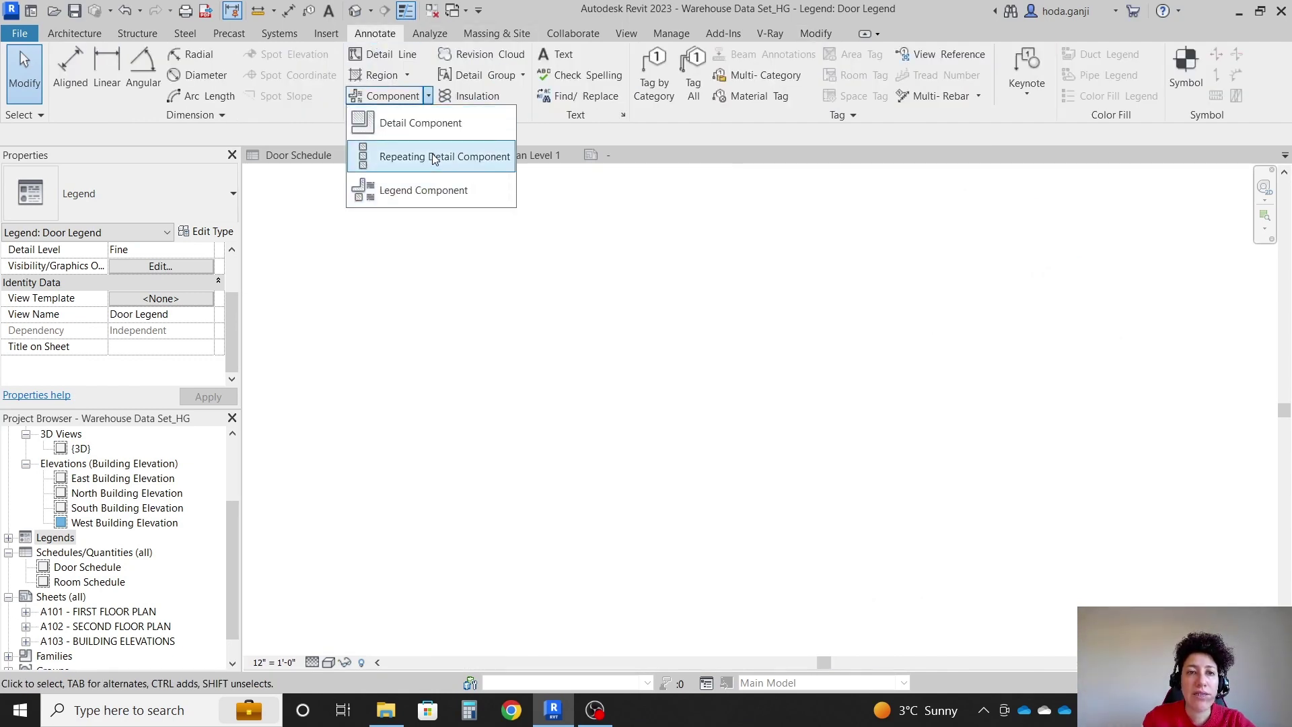
pyautogui.click(427, 191)
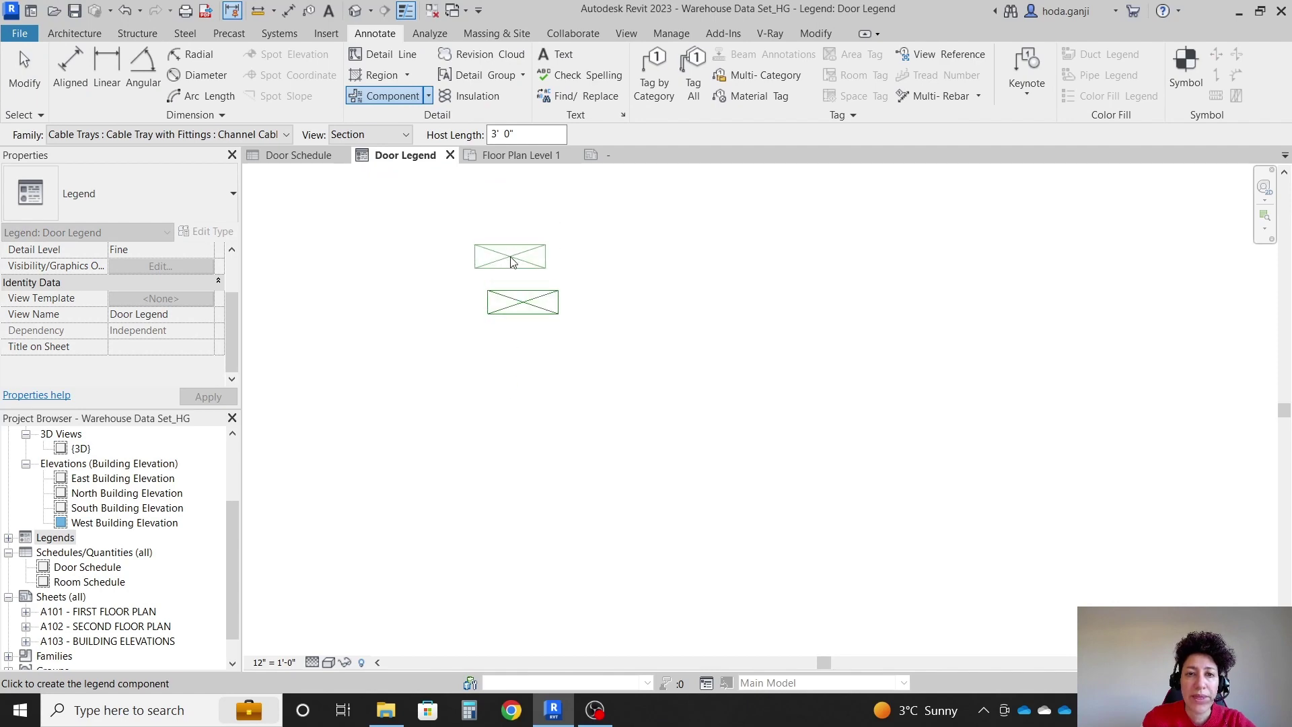
pyautogui.click(541, 350)
pyautogui.press('Escape')
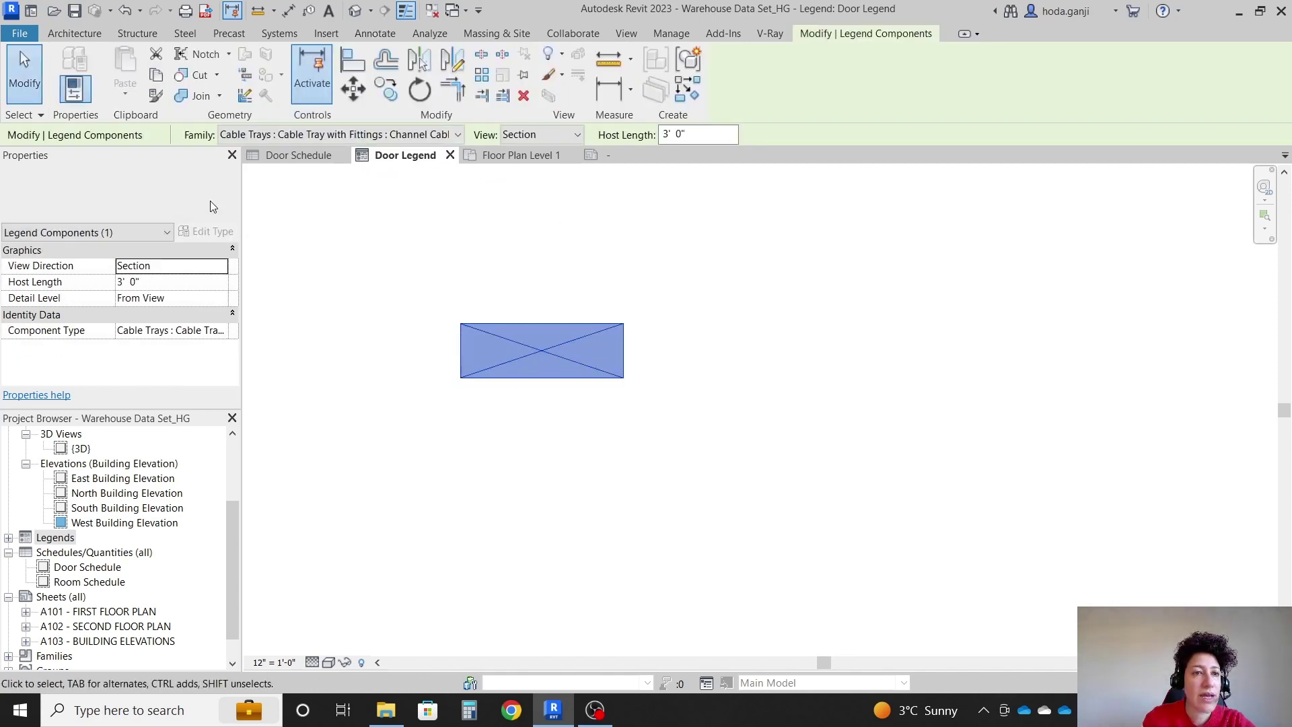
pyautogui.click(450, 131)
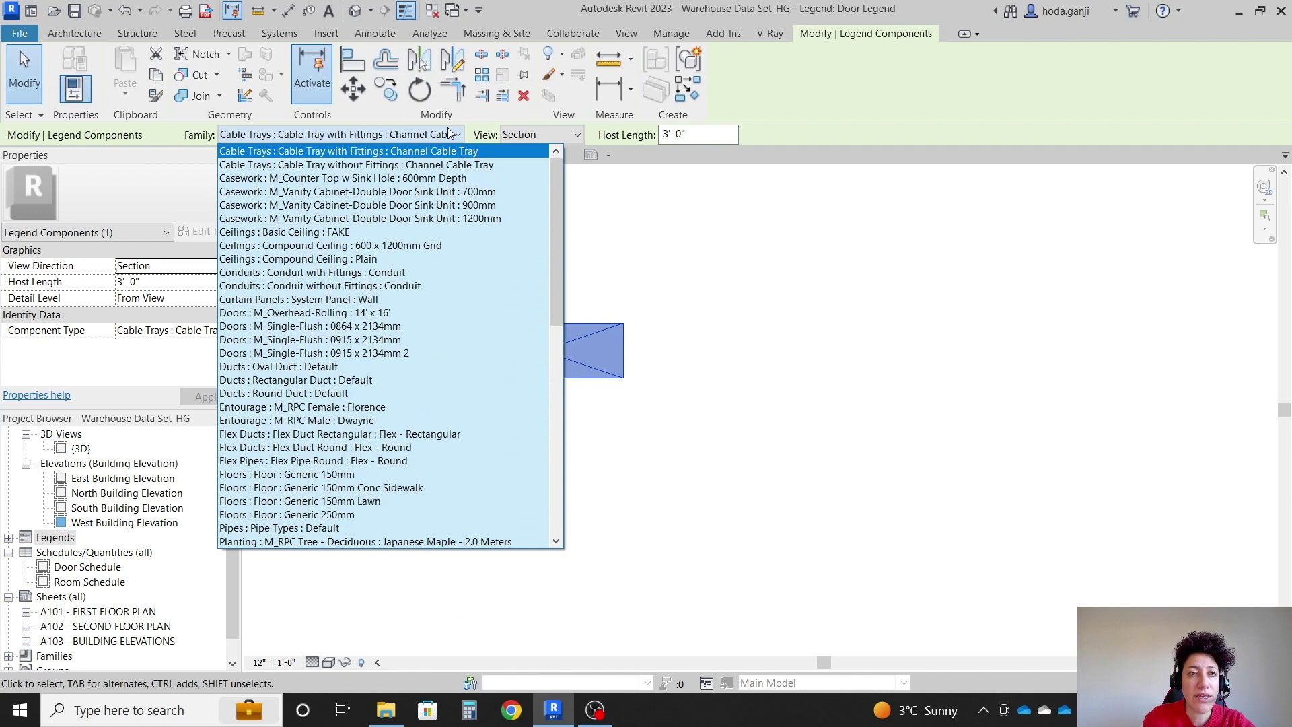
pyautogui.click(451, 313)
# Copy the door component to the right and set the copy's view to Elevation : Front.
pyautogui.scroll(-4, 816, 375)
pyautogui.click(650, 417)
pyautogui.scroll(3, 650, 404)
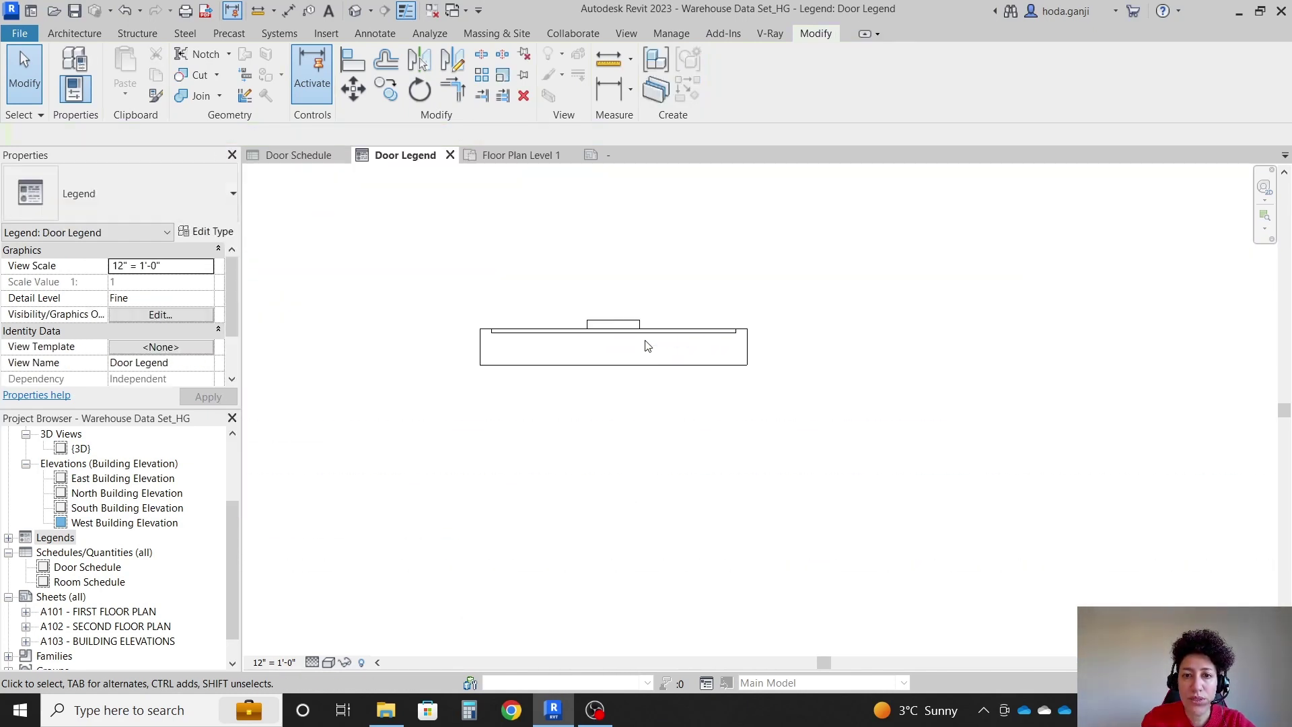
pyautogui.click(646, 343)
pyautogui.scroll(-2, 371, 327)
pyautogui.scroll(2, 630, 340)
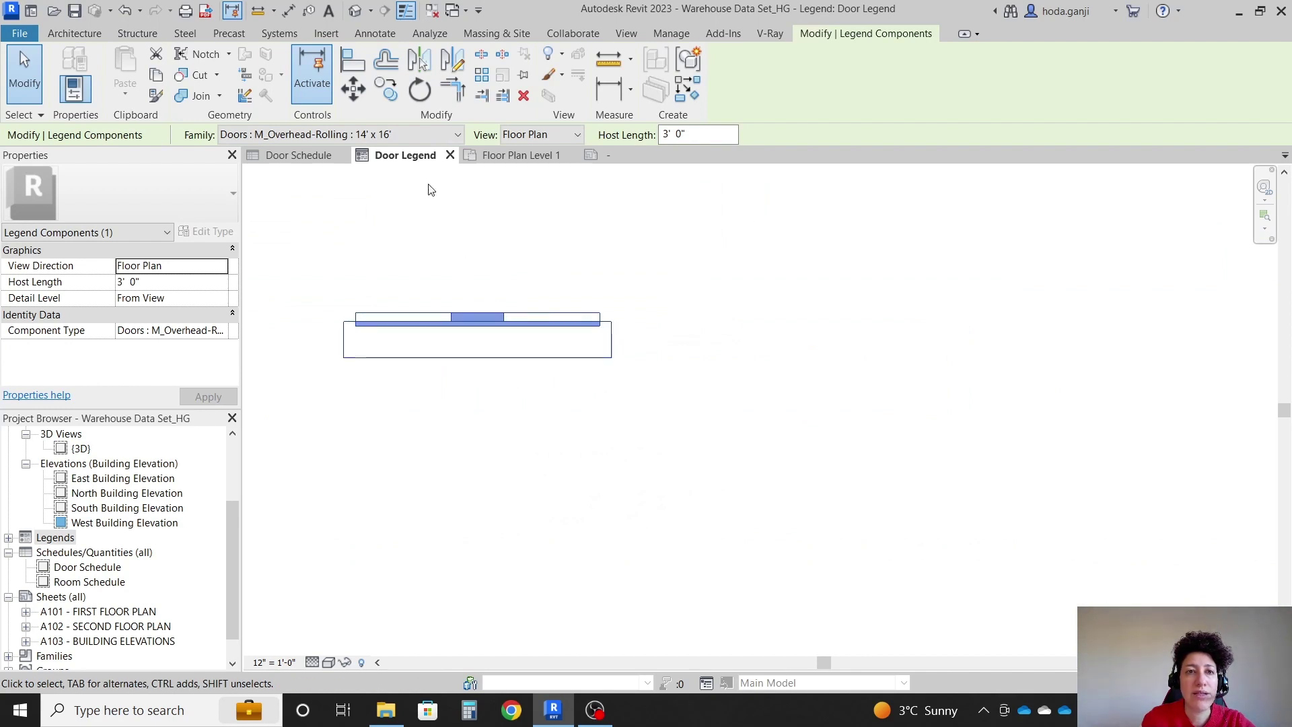
pyautogui.click(389, 96)
pyautogui.click(473, 262)
pyautogui.click(805, 269)
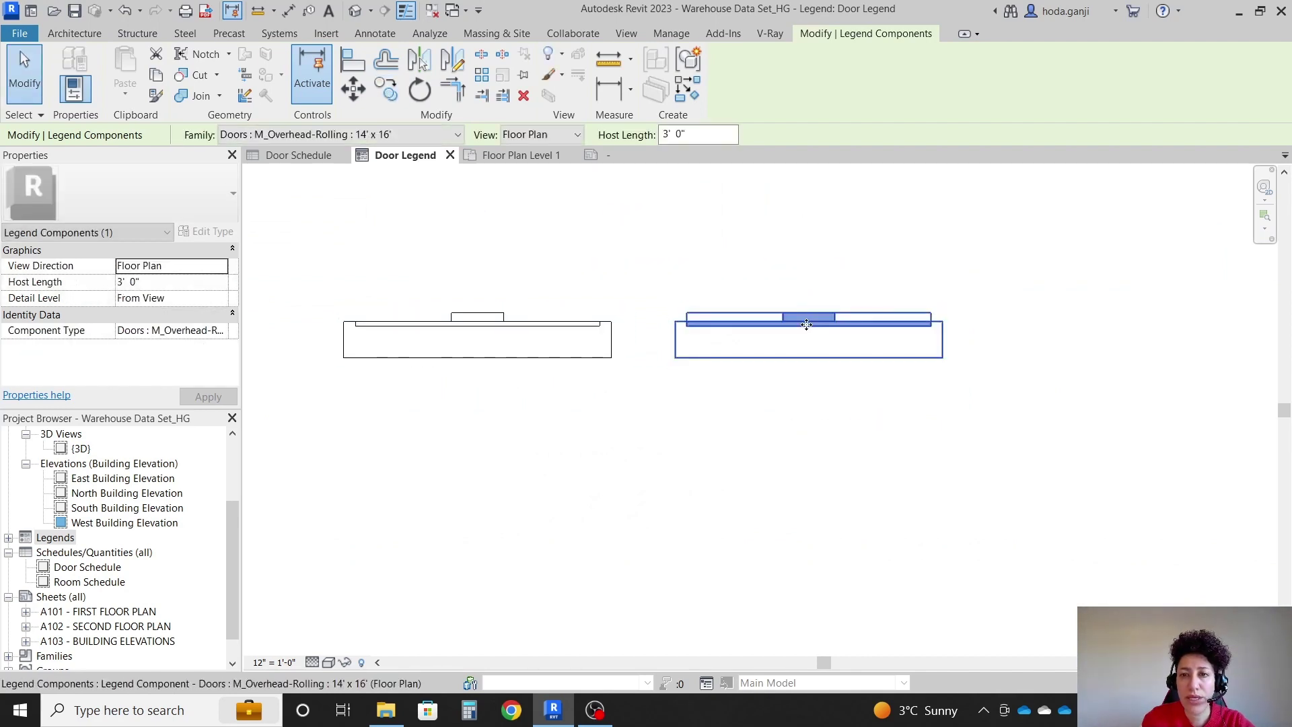
pyautogui.click(560, 136)
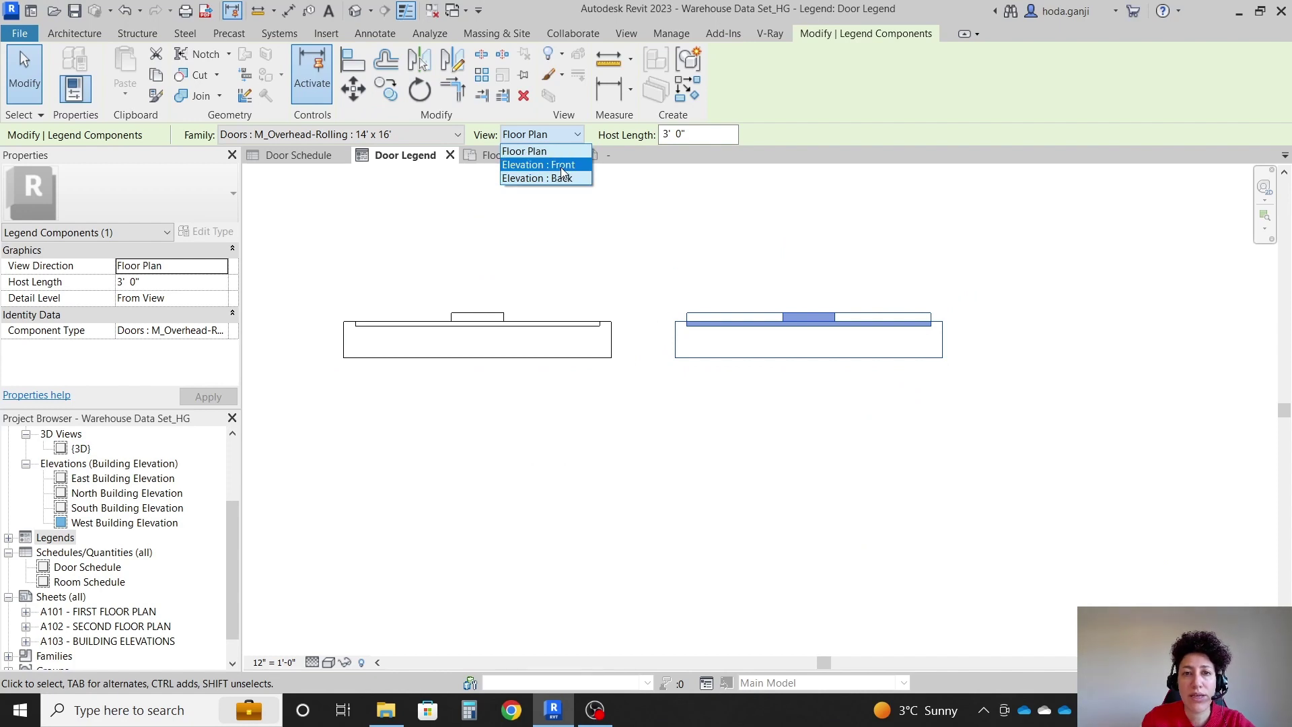
pyautogui.click(562, 165)
pyautogui.click(653, 235)
# Close the M_Door Tag family without saving changes.
pyautogui.click(635, 156)
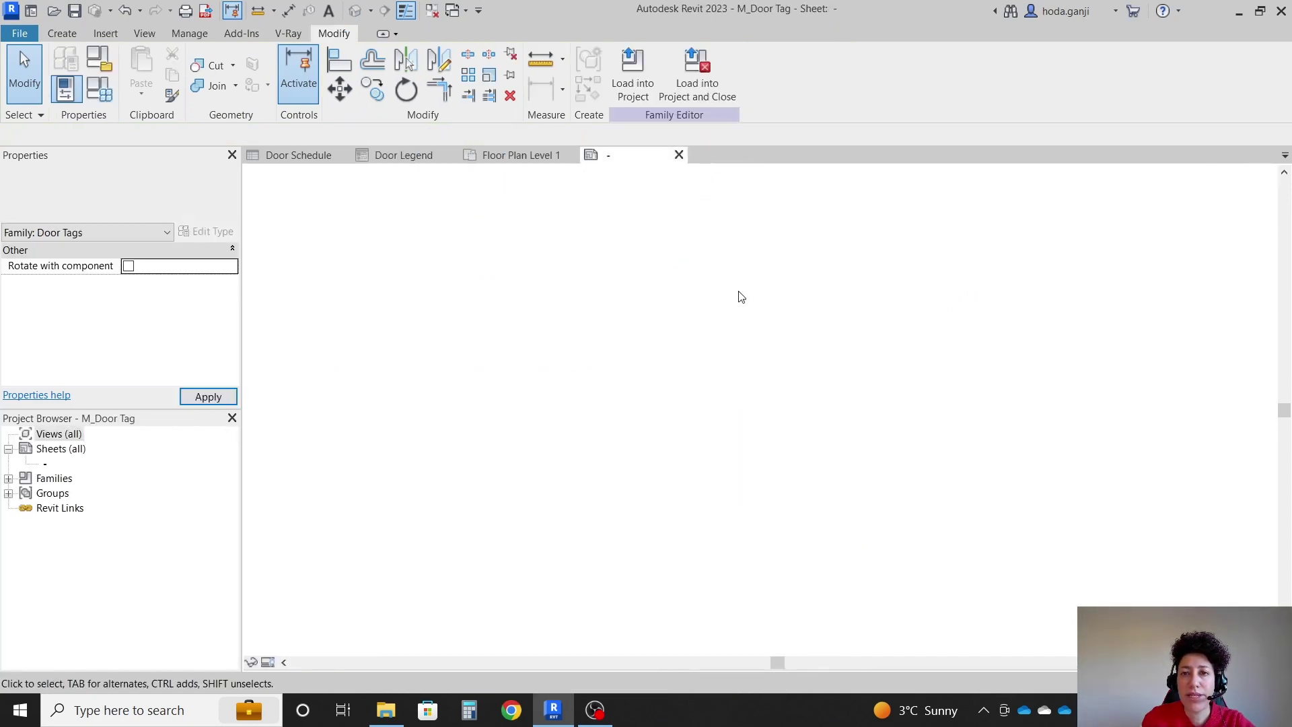
pyautogui.scroll(-1, 697, 376)
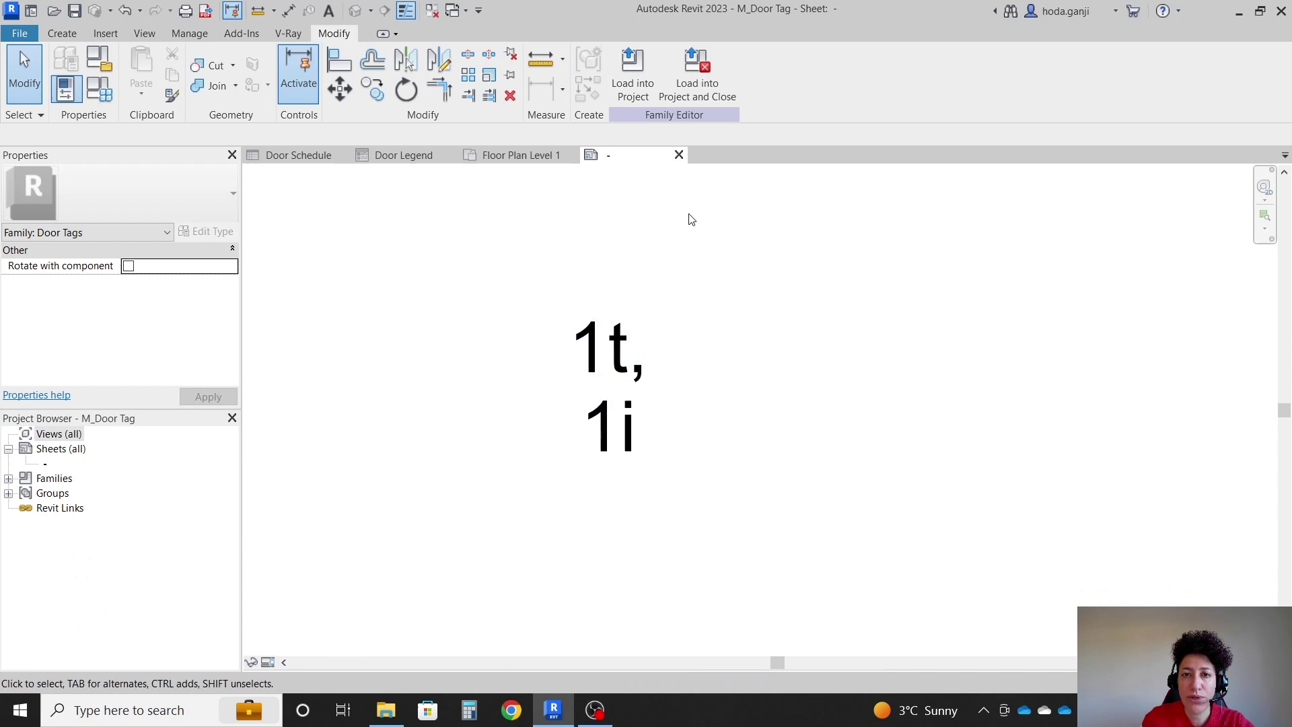
pyautogui.click(679, 156)
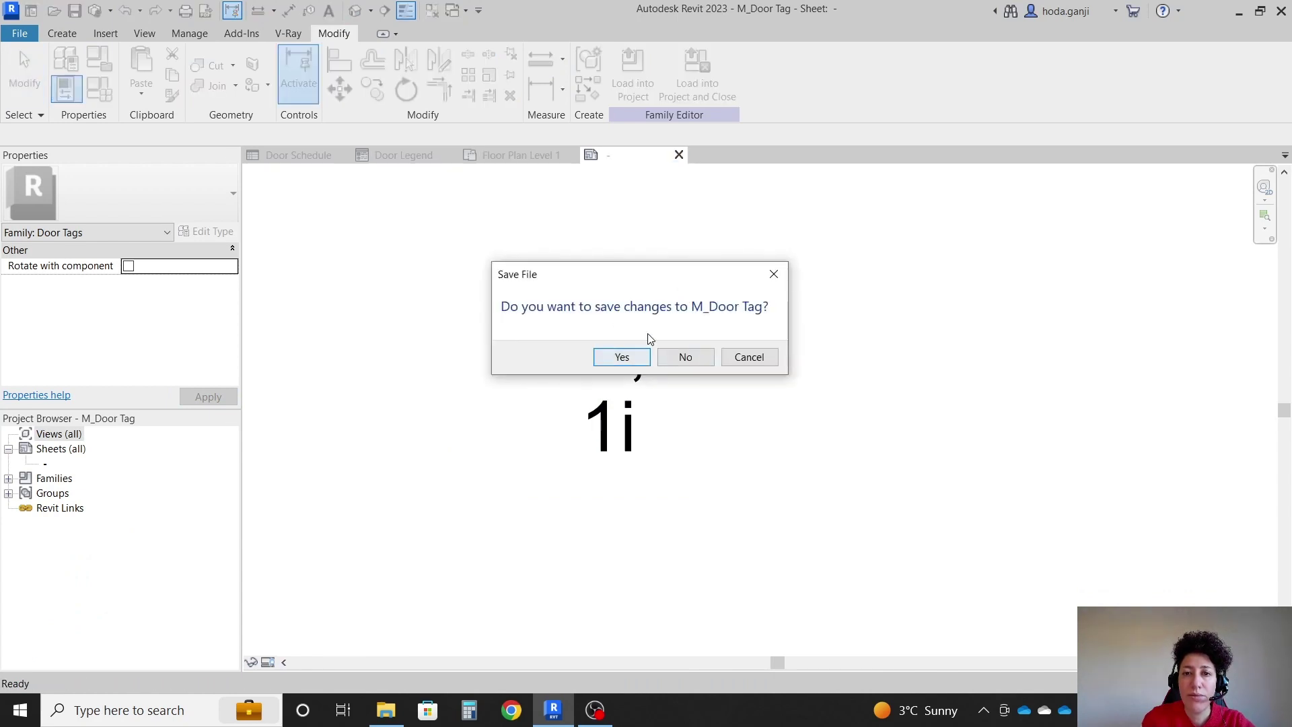
pyautogui.click(691, 360)
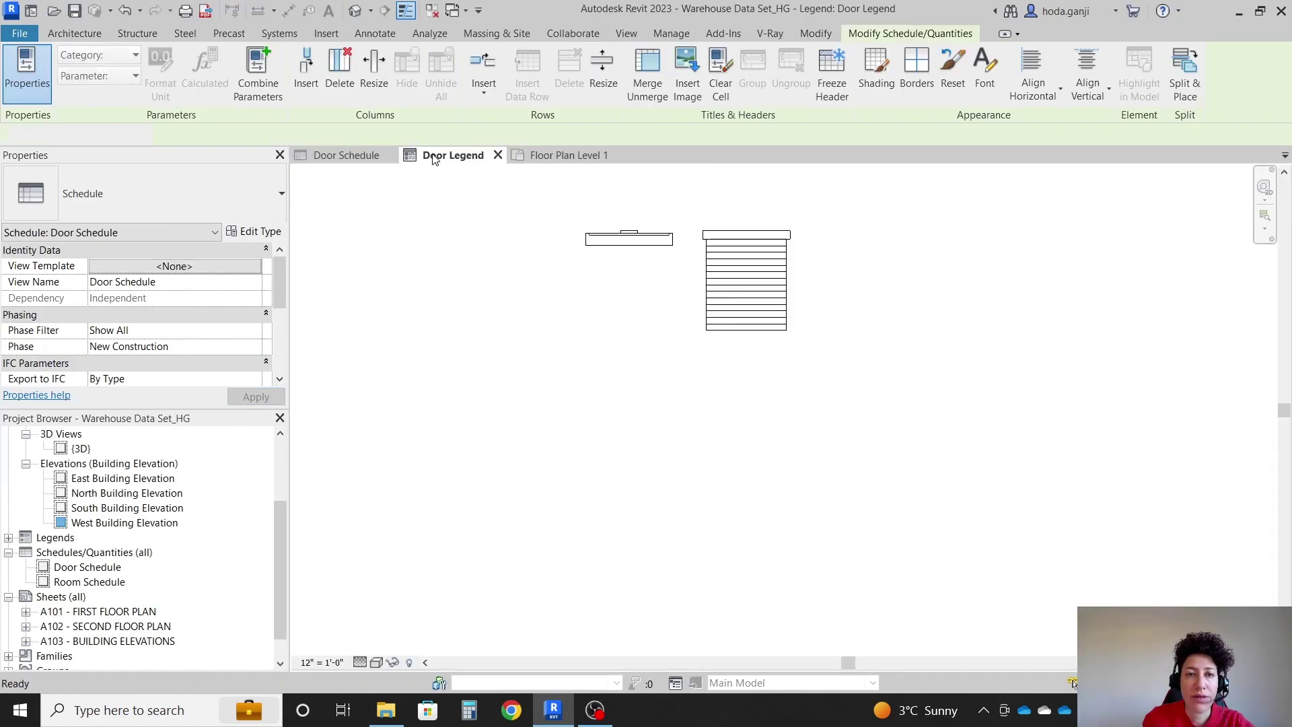
# Tile the views, close Floor Plan Level 1, and dock Door Schedule beside Door Legend.
pyautogui.click(434, 158)
pyautogui.press('w')
pyautogui.press('t')
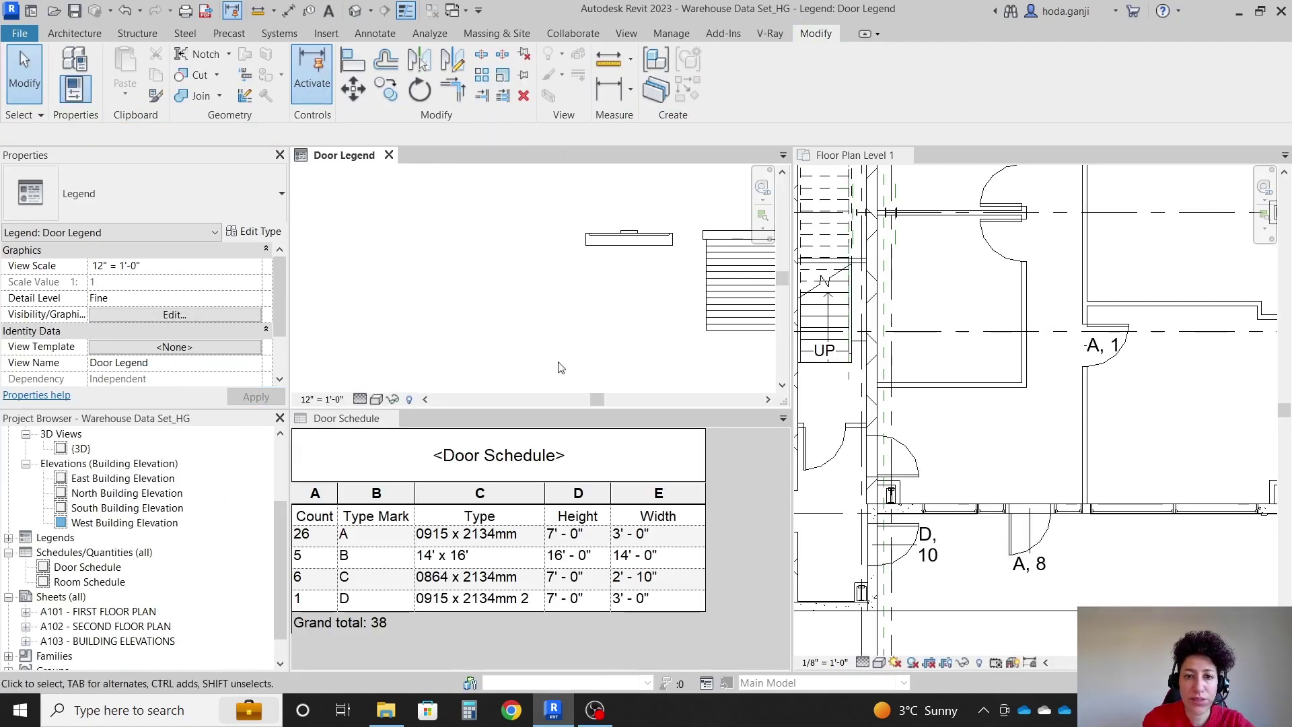
pyautogui.scroll(2, 553, 278)
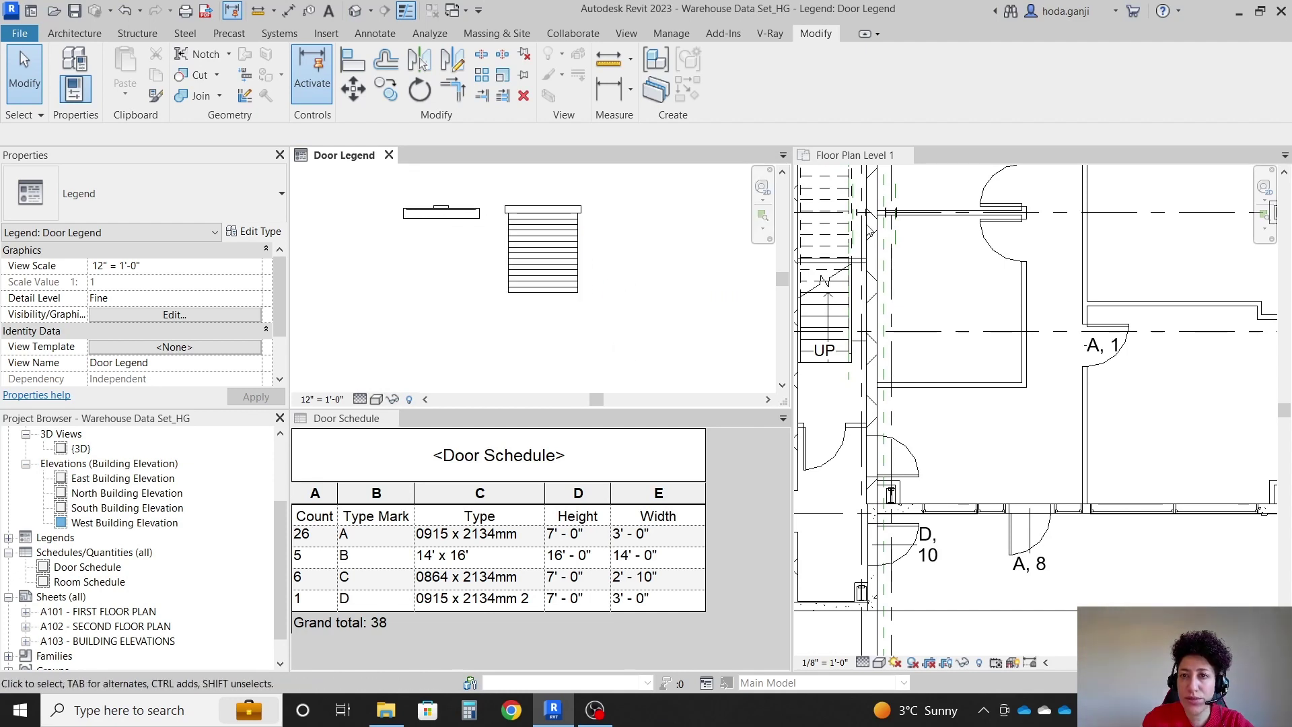
pyautogui.click(905, 155)
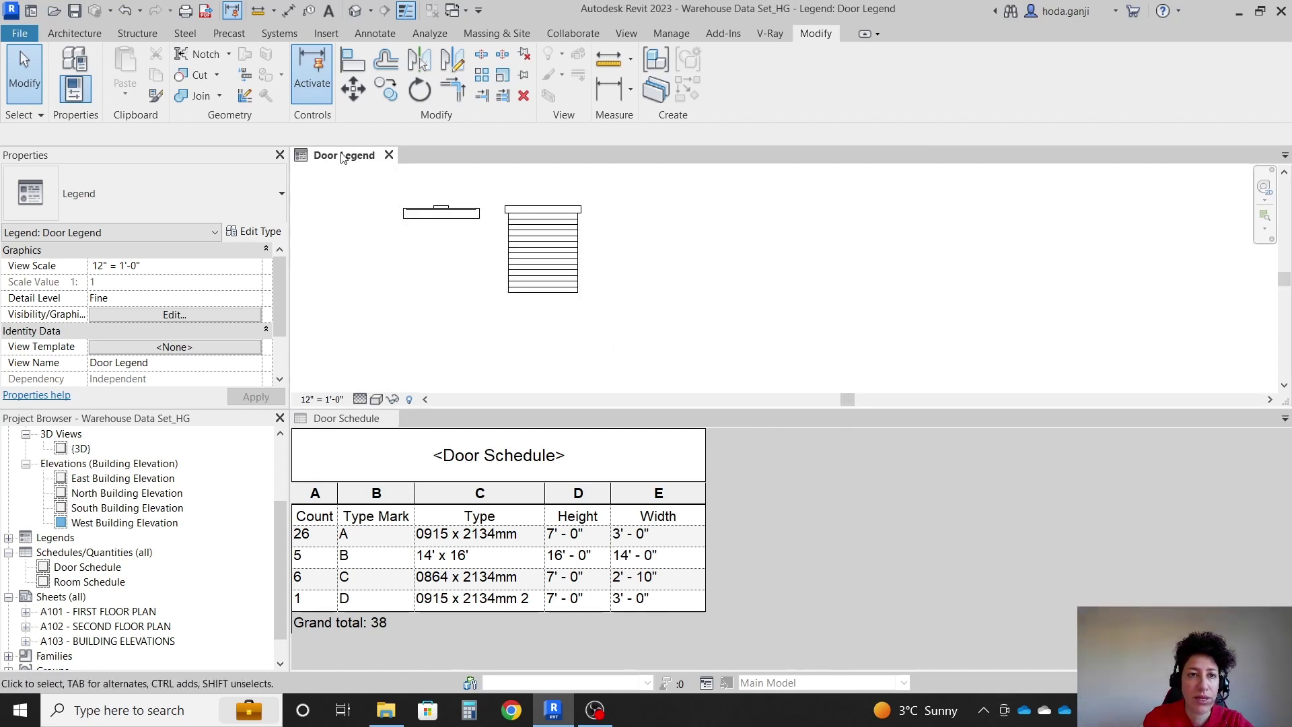
pyautogui.moveTo(356, 157); pyautogui.dragTo(767, 419)
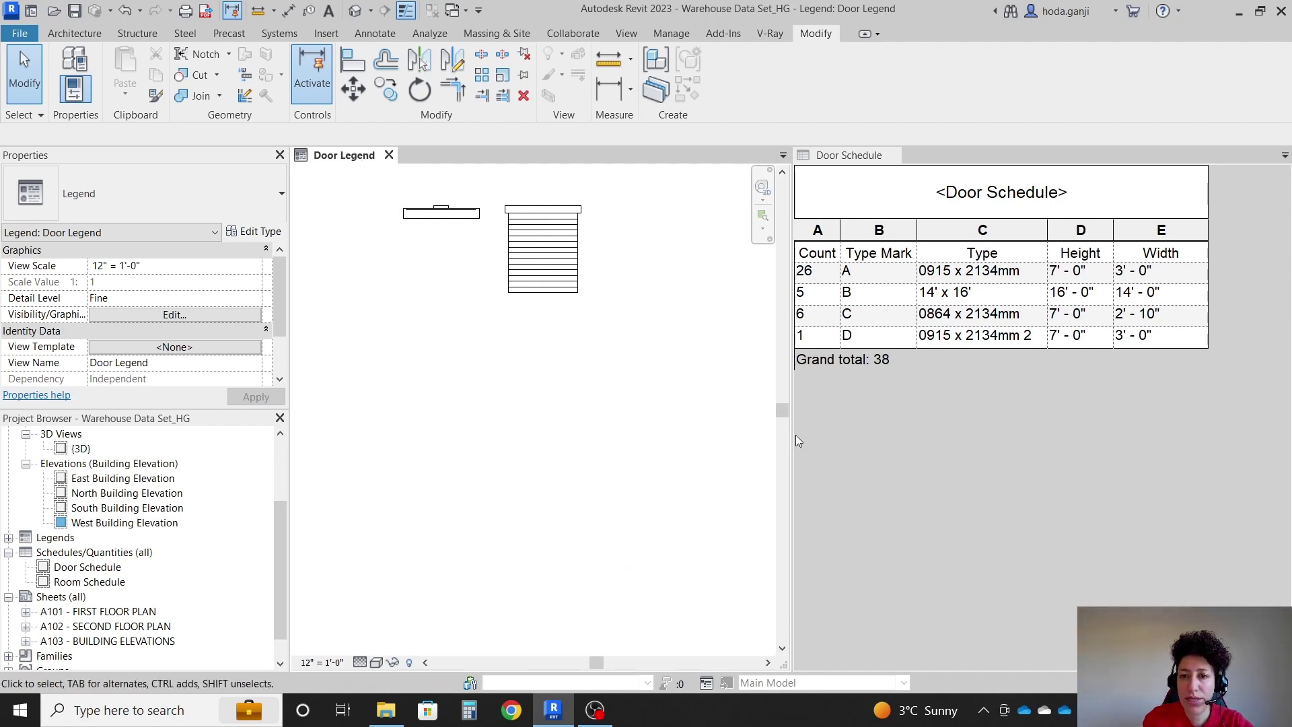
# Set the Door Legend view scale to 1" = 1'-0".
pyautogui.moveTo(497, 206)
pyautogui.mouseDown(button='middle')
pyautogui.moveTo(568, 258)
pyautogui.moveTo(475, 249)
pyautogui.mouseUp(button='middle')
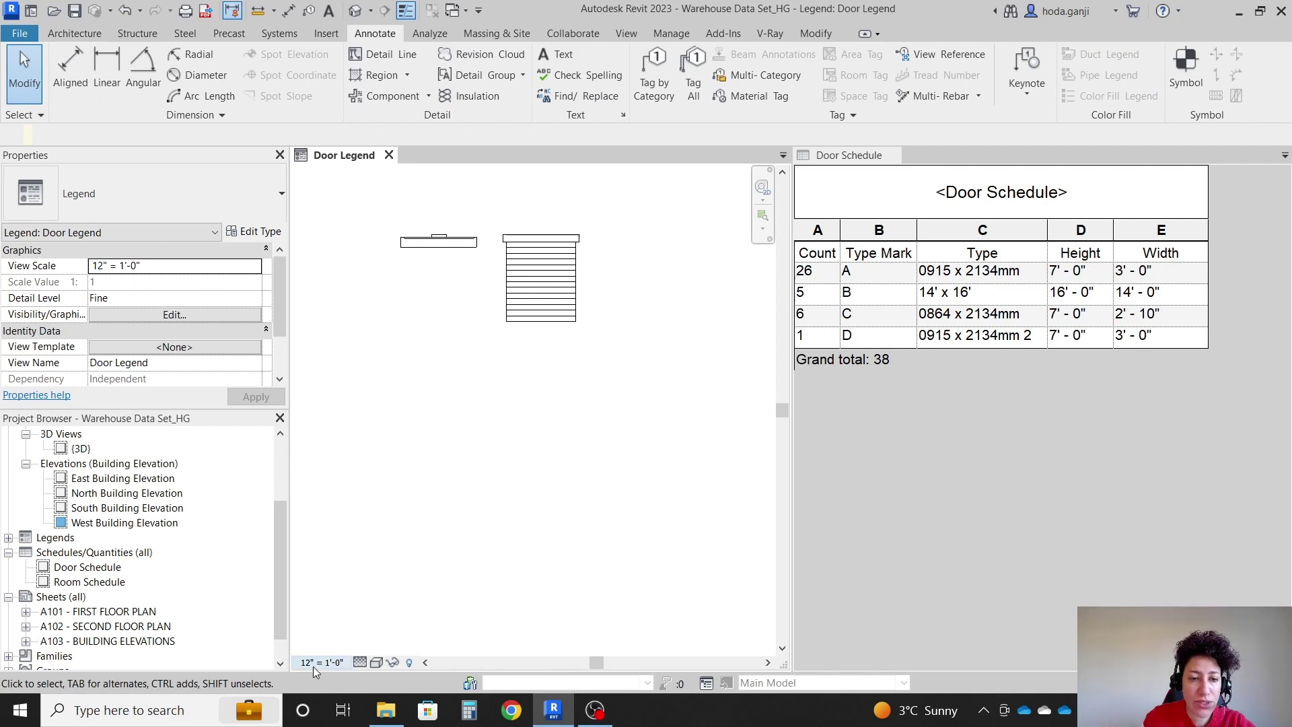
pyautogui.click(313, 664)
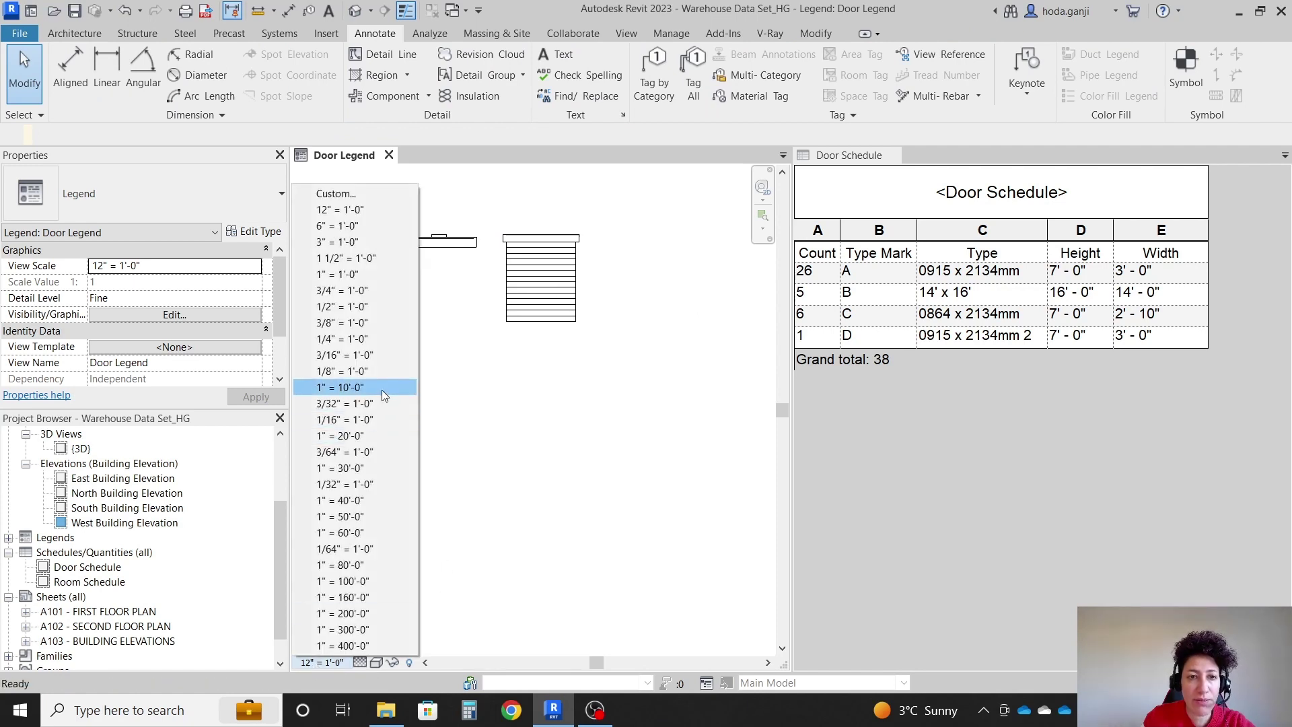
pyautogui.click(367, 276)
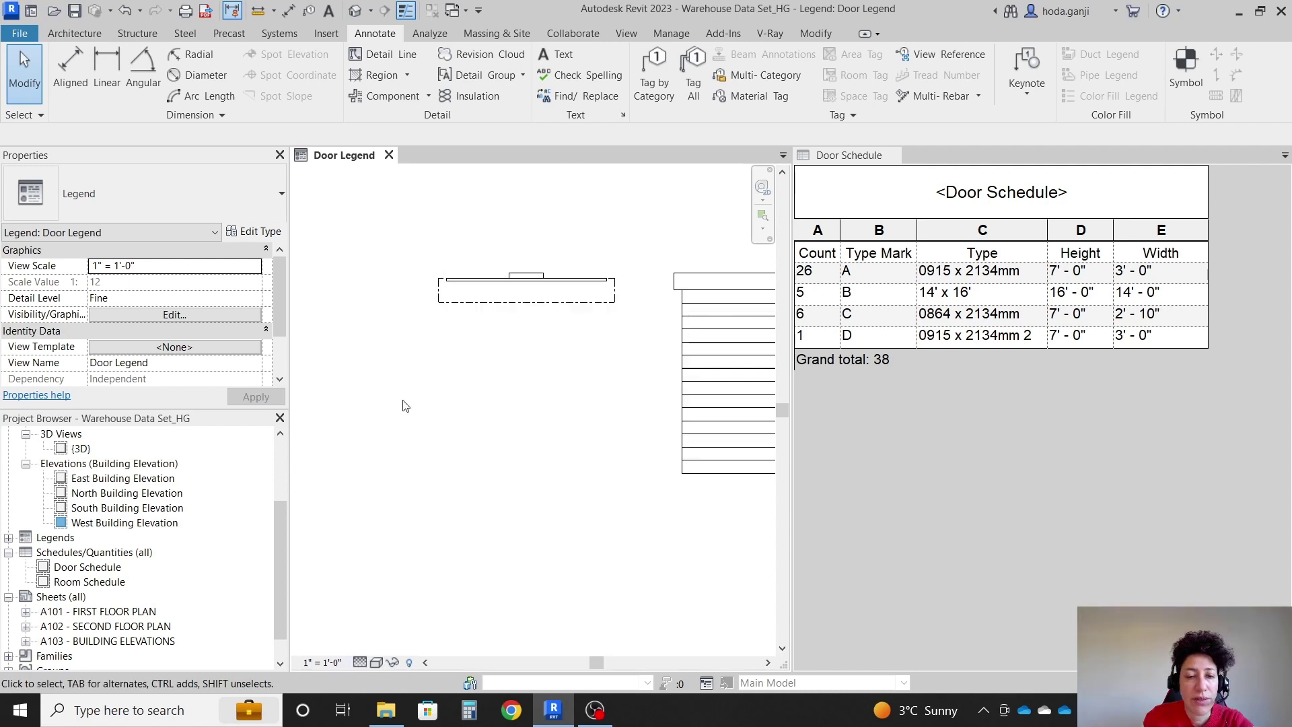
pyautogui.click(322, 663)
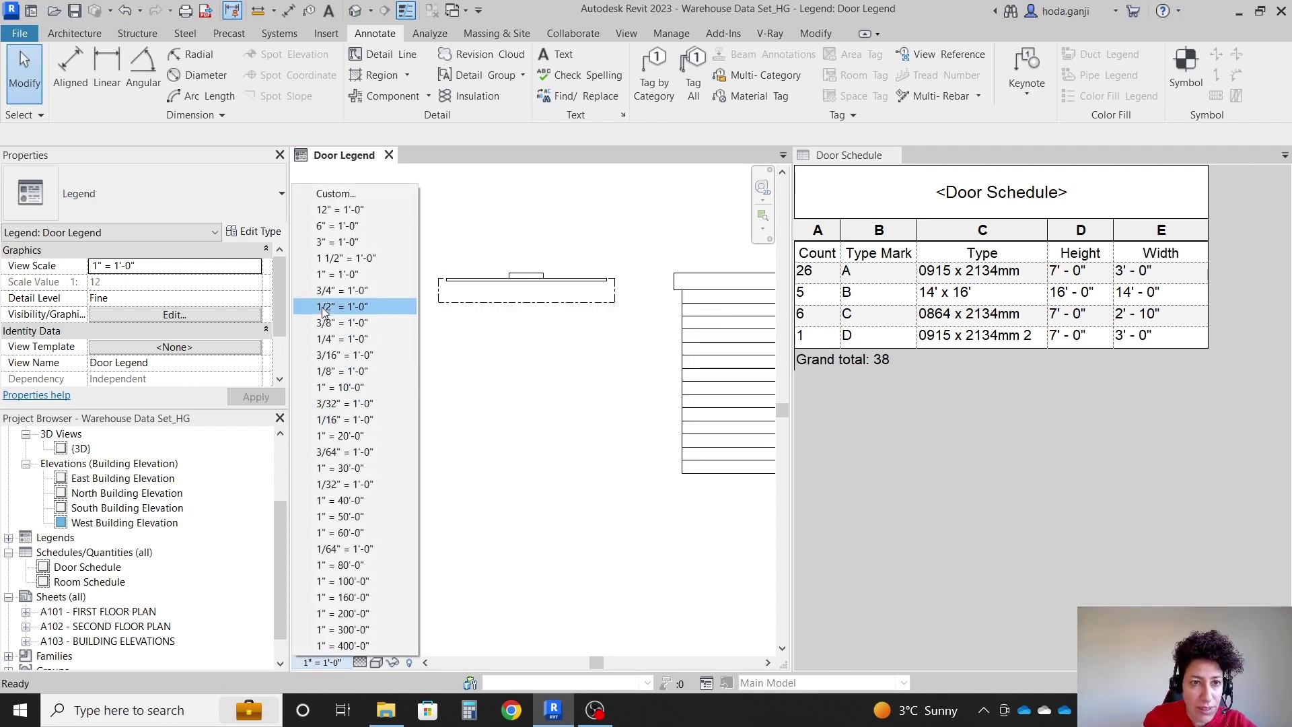
# Add a 14' x 16' text note just left of the door plan.
pyautogui.click(362, 371)
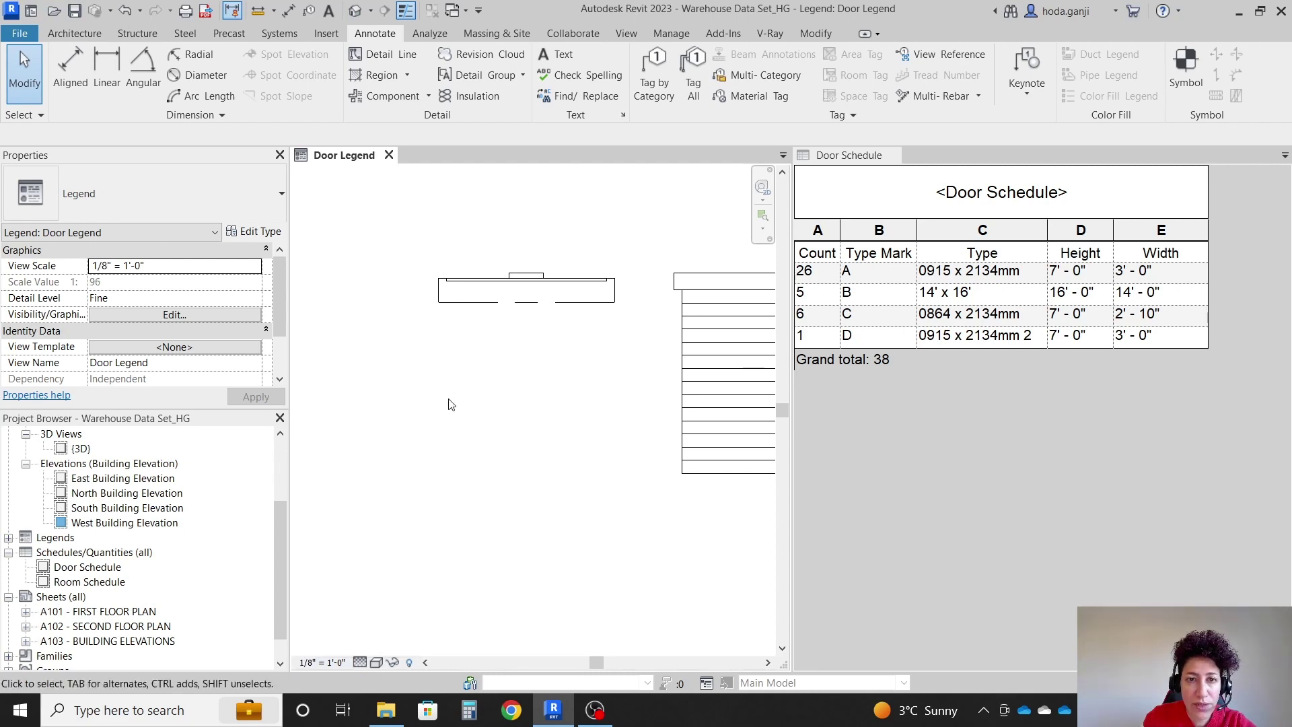
pyautogui.click(556, 54)
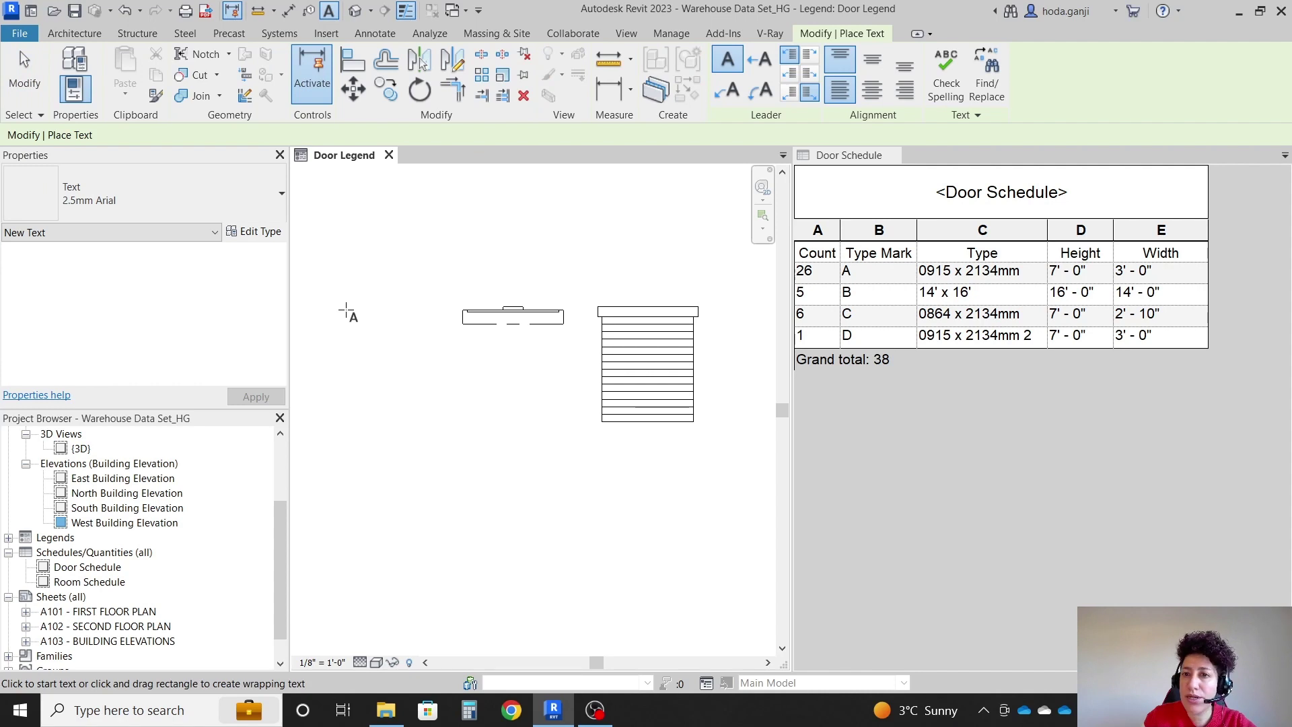
pyautogui.click(347, 313)
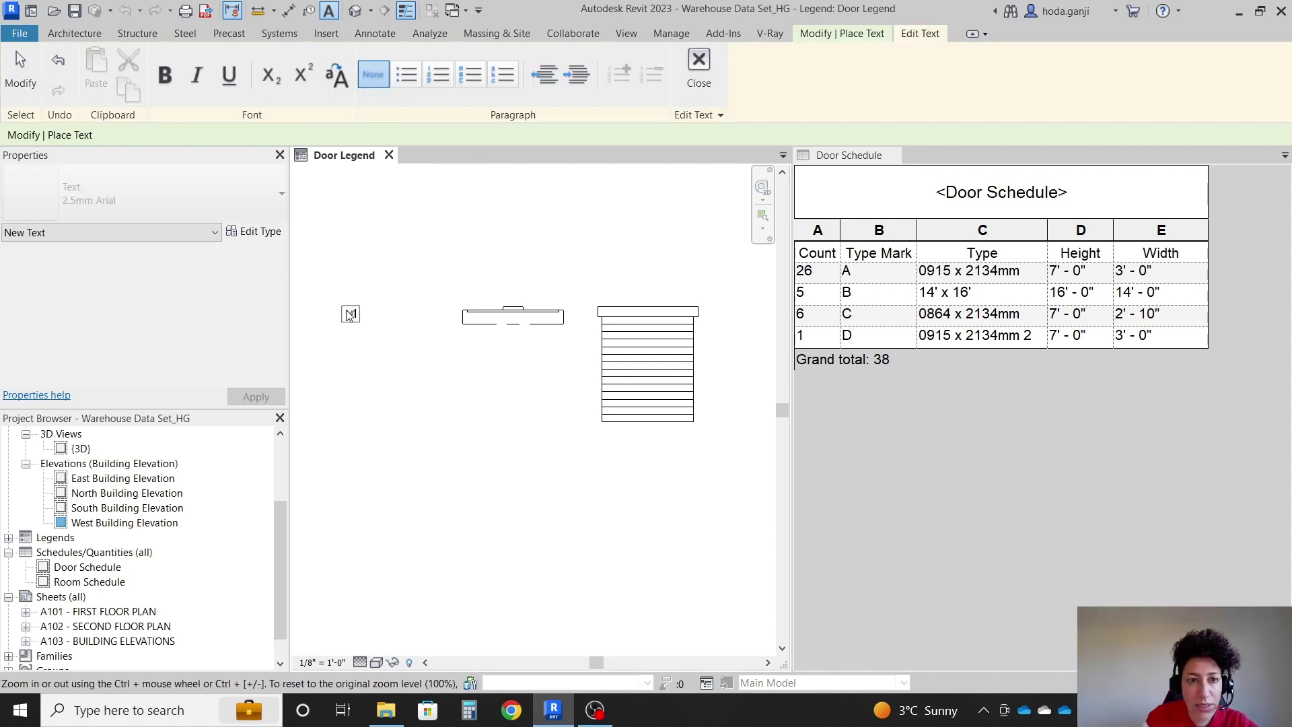
pyautogui.write("x 16'")
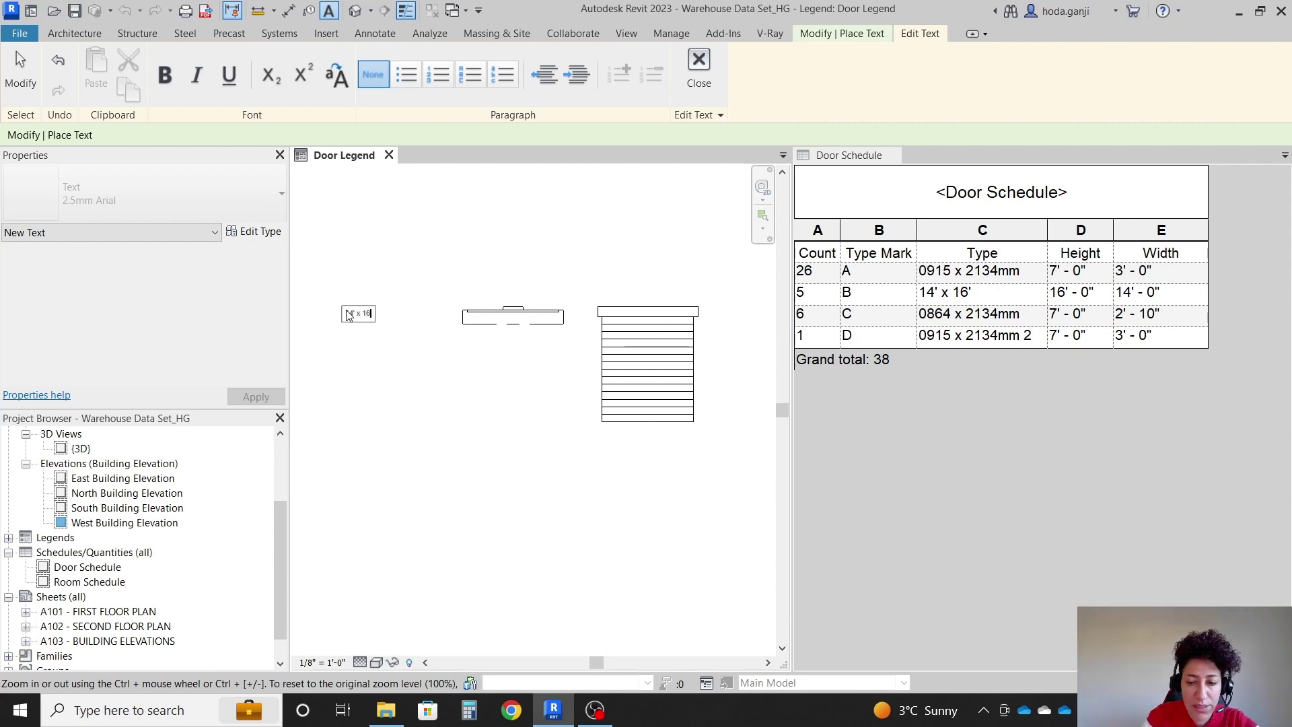
pyautogui.click(522, 390)
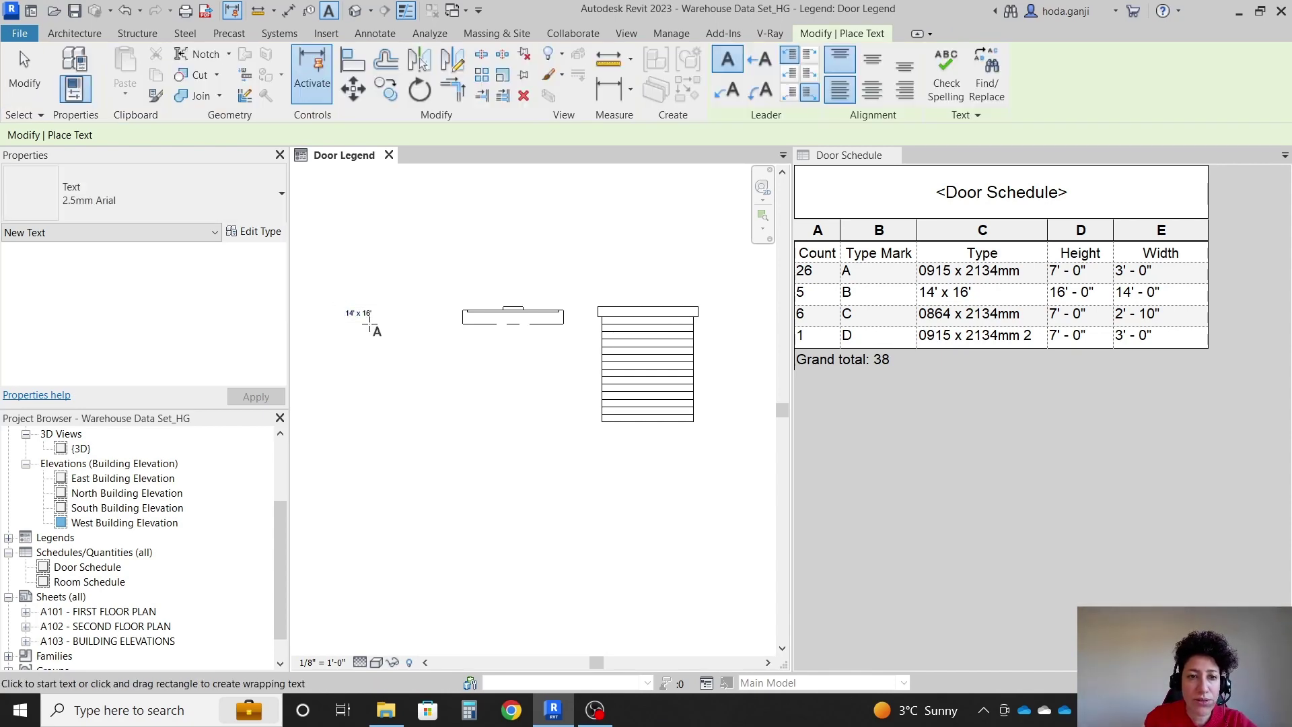
pyautogui.press('Escape')
pyautogui.click(350, 312)
pyautogui.moveTo(345, 306); pyautogui.dragTo(388, 317)
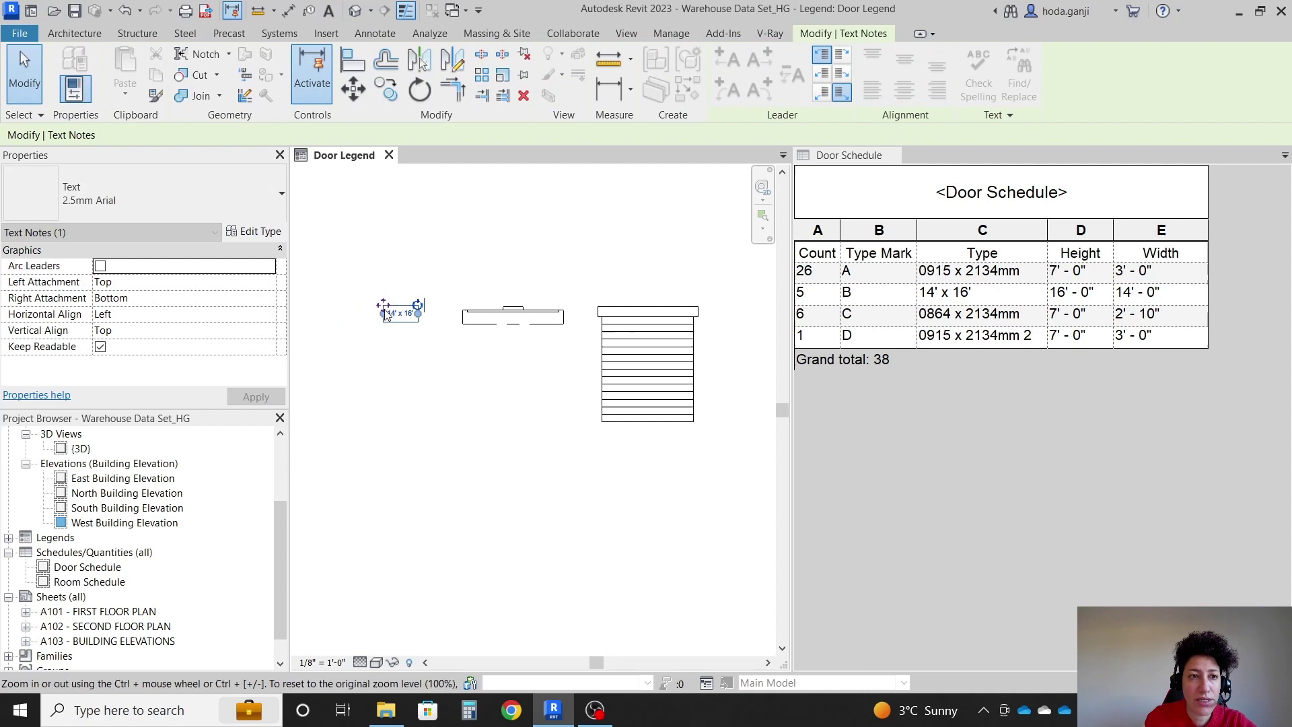
# Duplicate the text type as '5mm Arial' with 5 mm text size and apply it.
pyautogui.click(254, 231)
pyautogui.click(701, 103)
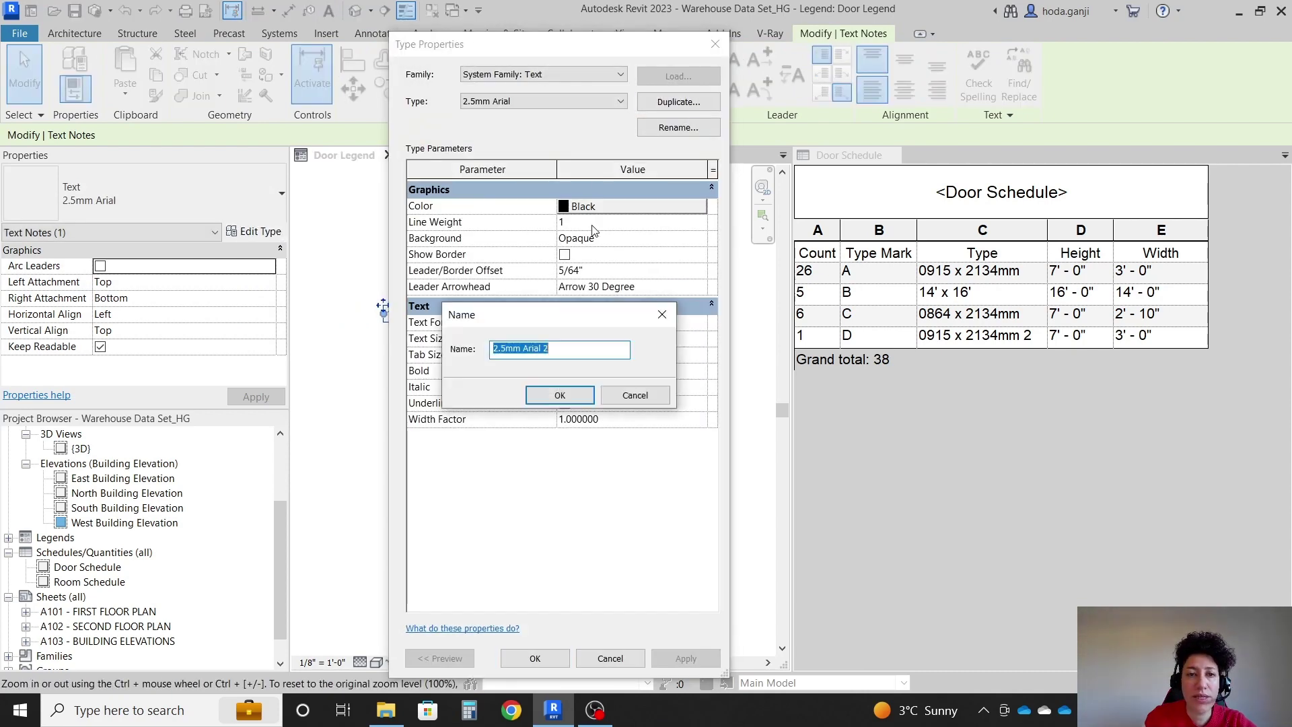
pyautogui.moveTo(508, 351); pyautogui.dragTo(495, 349)
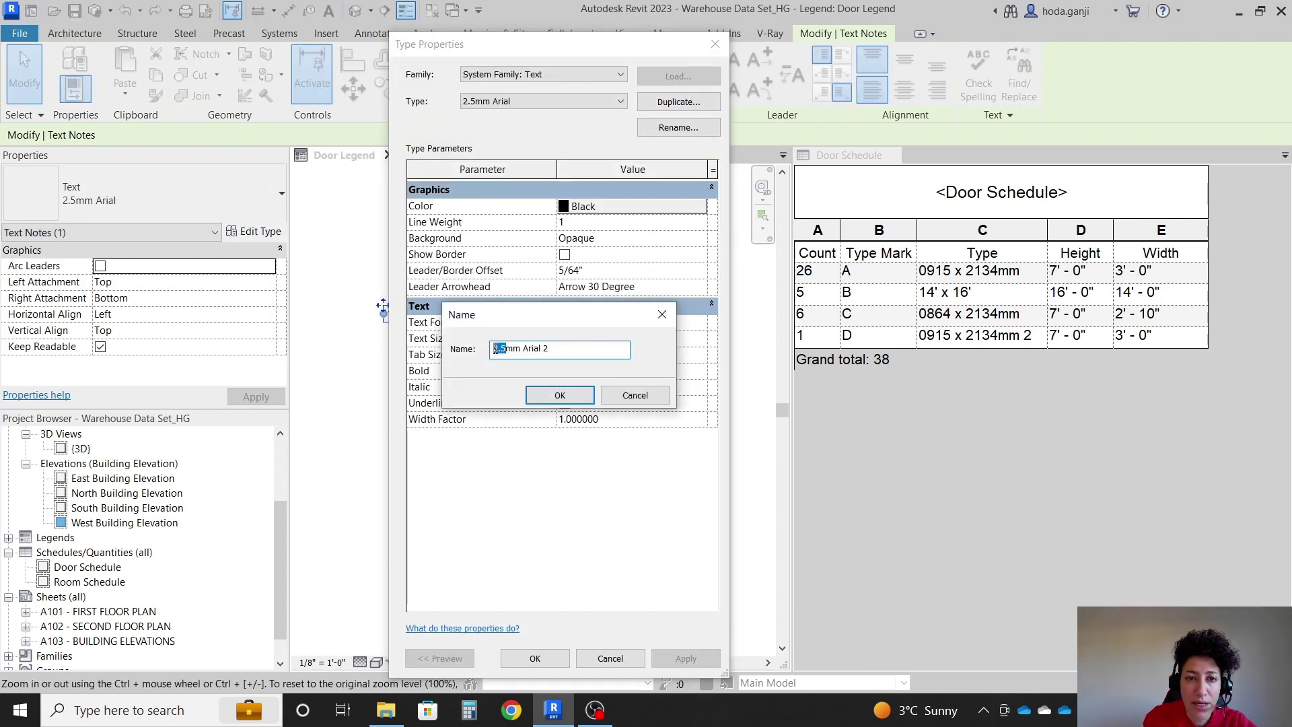
pyautogui.write('5')
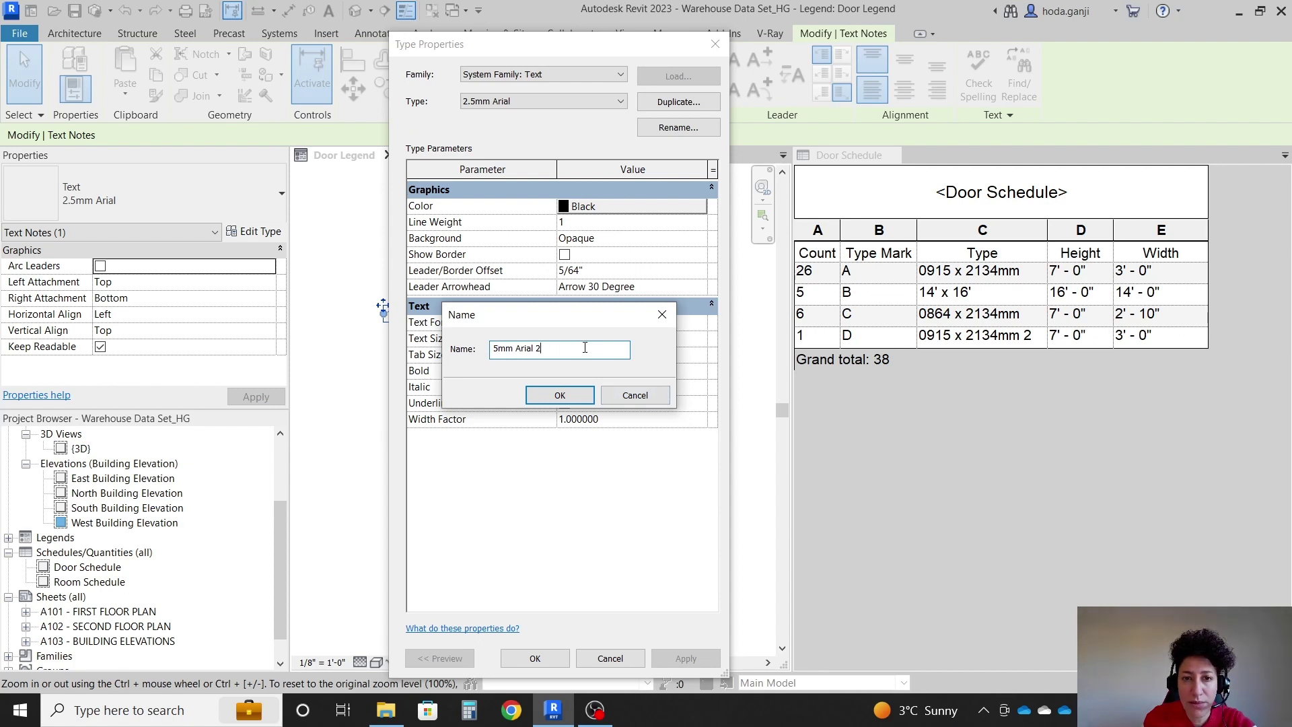
pyautogui.click(561, 395)
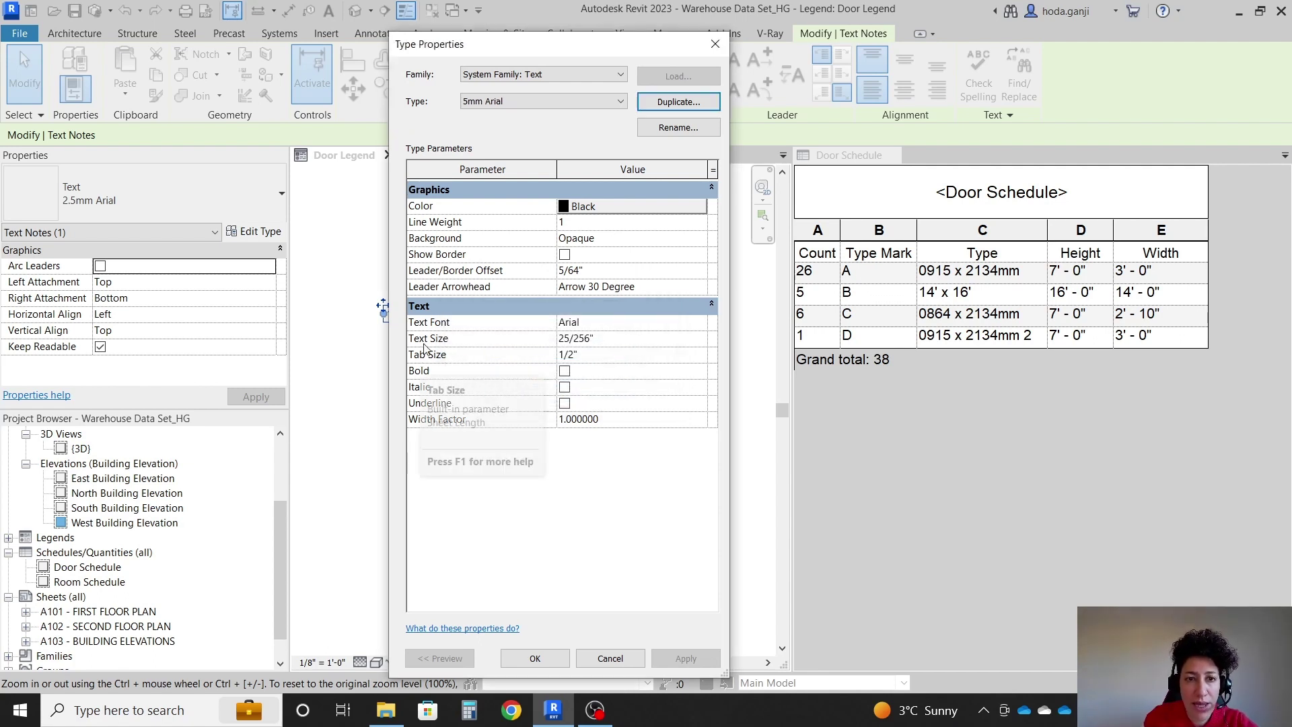
pyautogui.click(578, 339)
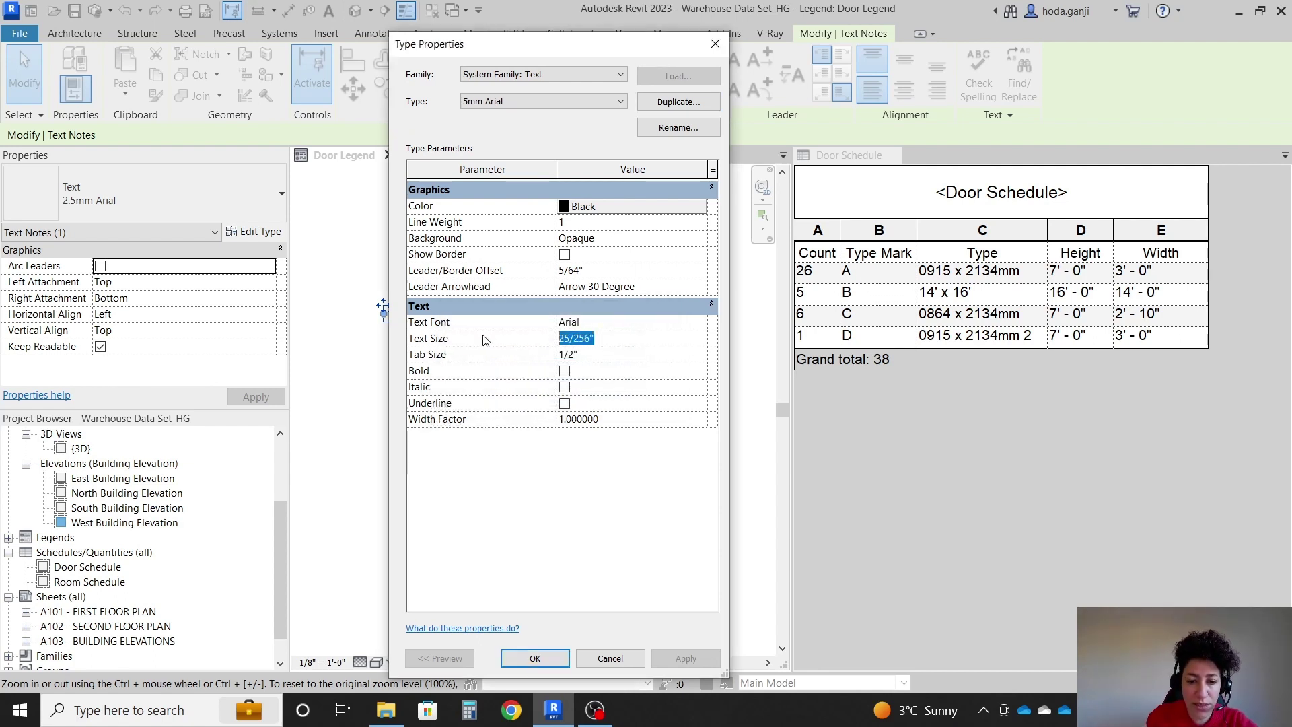
pyautogui.write('5')
pyautogui.press('Return')
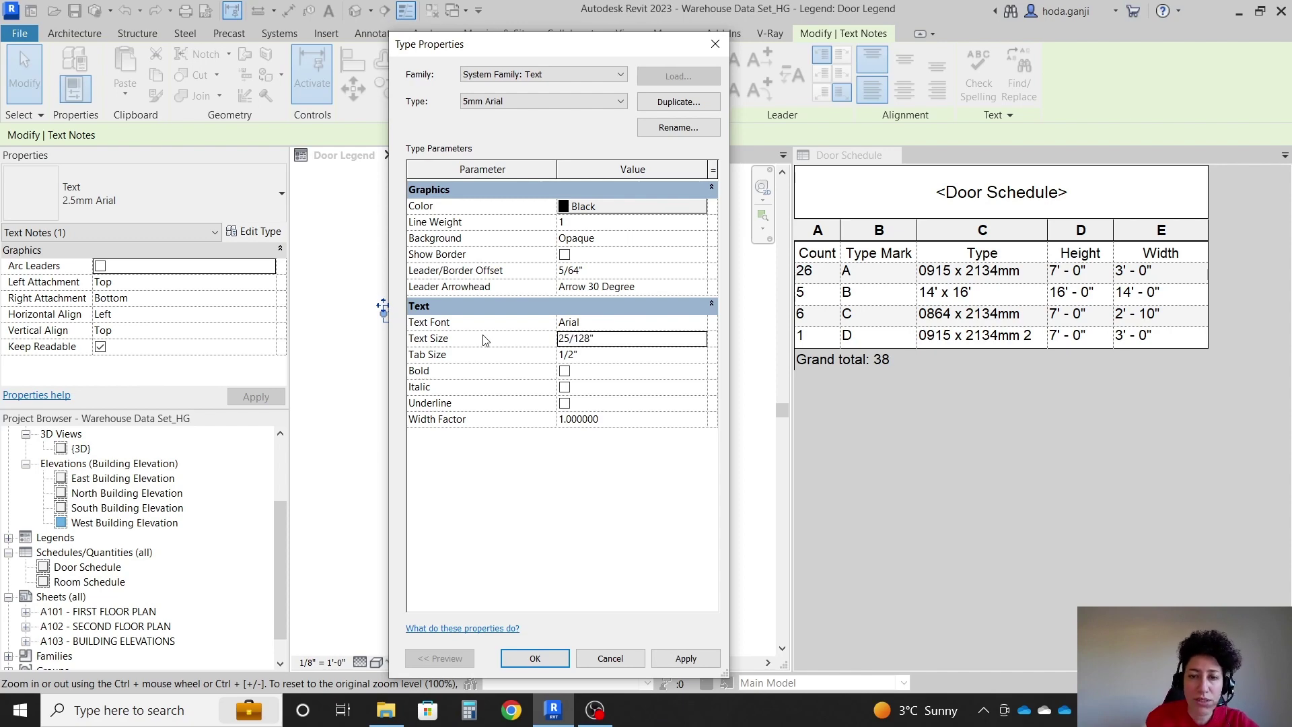
pyautogui.click(535, 658)
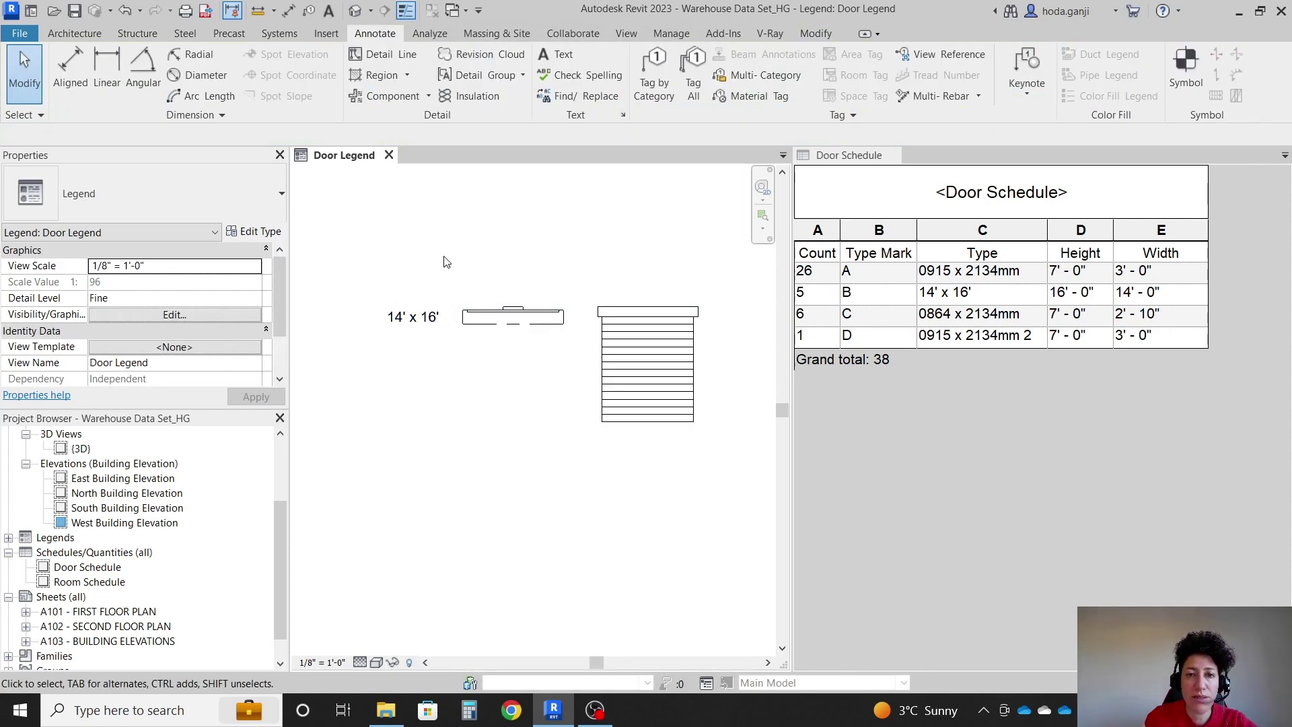
# Copy the size note further left and change its text to the mark 'A'.
pyautogui.scroll(-1, 445, 262)
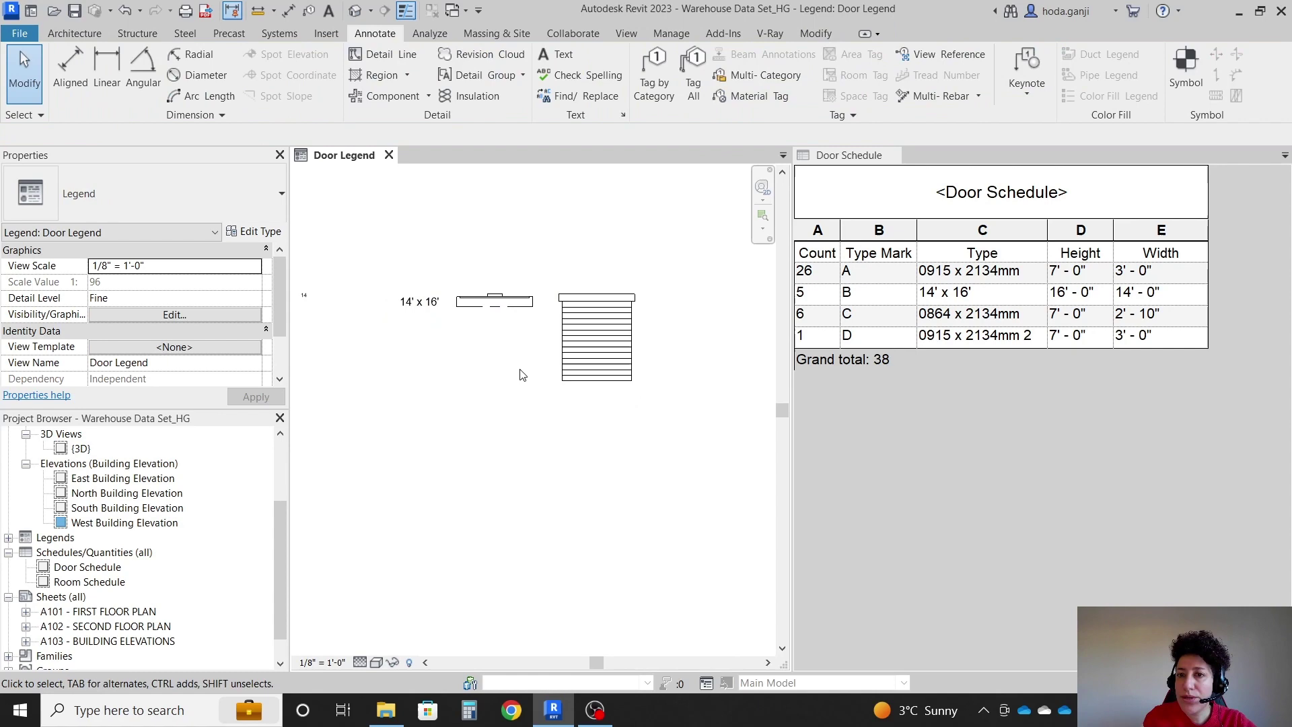
pyautogui.scroll(1, 436, 360)
pyautogui.click(414, 283)
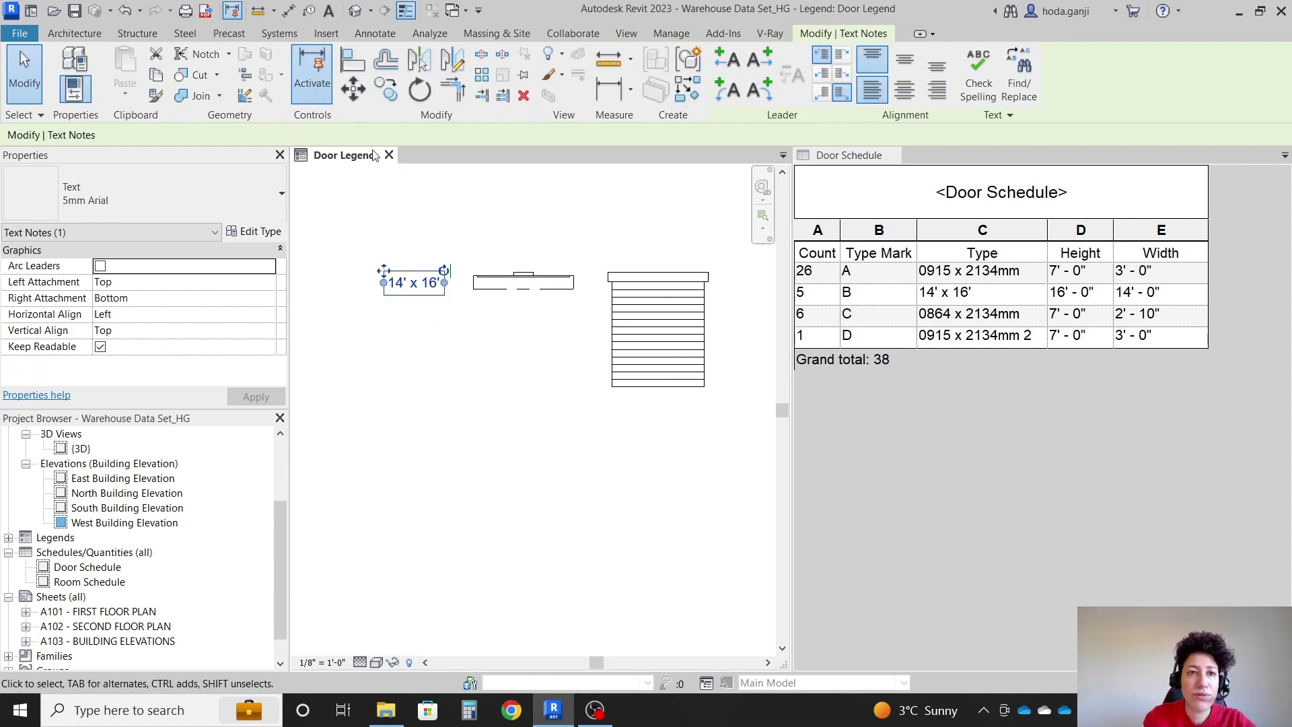
pyautogui.click(386, 89)
pyautogui.click(422, 216)
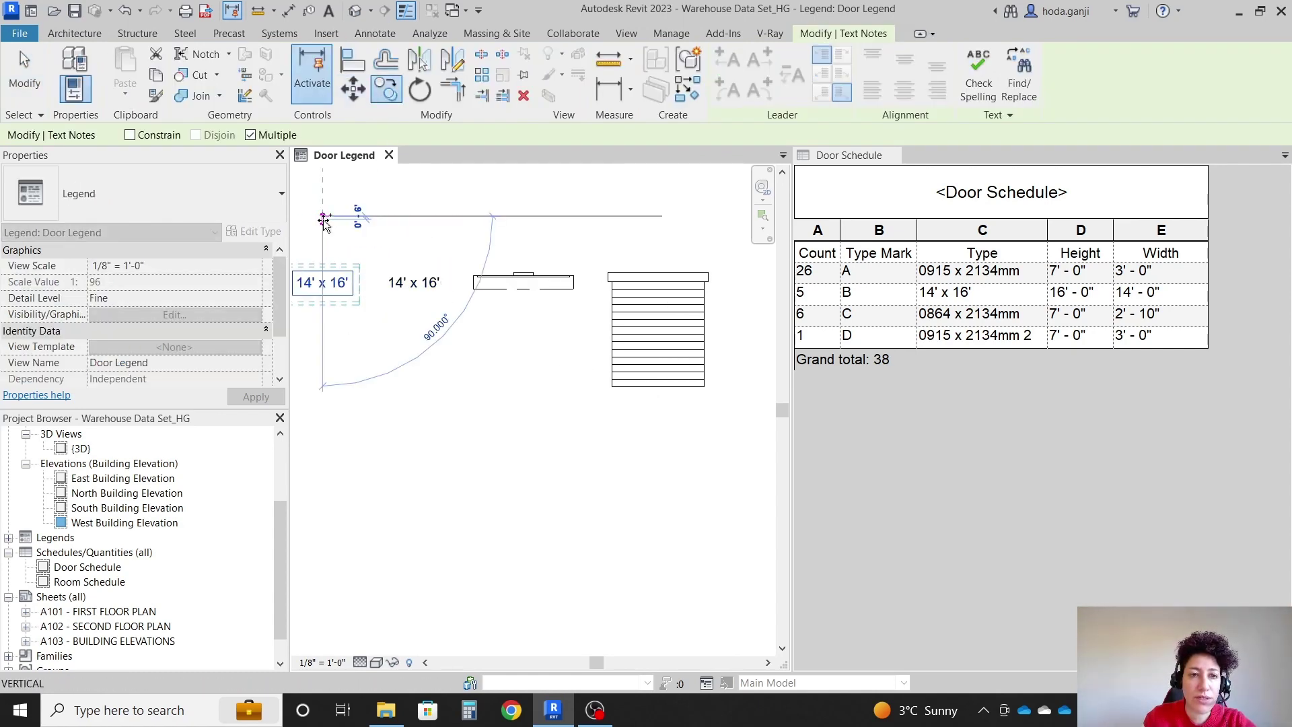
pyautogui.click(323, 216)
pyautogui.scroll(-1, 459, 247)
pyautogui.press('Escape')
pyautogui.press('Escape')
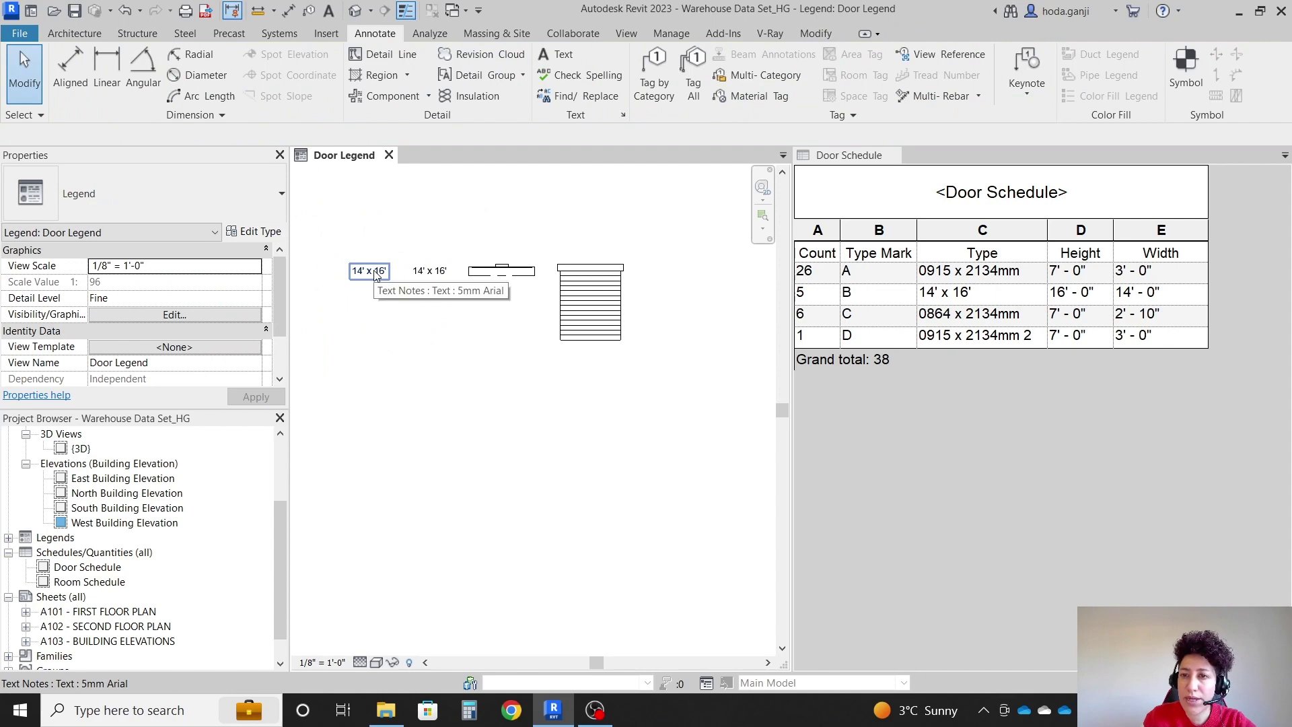
pyautogui.doubleClick(375, 273)
pyautogui.hotkey('ctrl', 'a')
pyautogui.write('A')
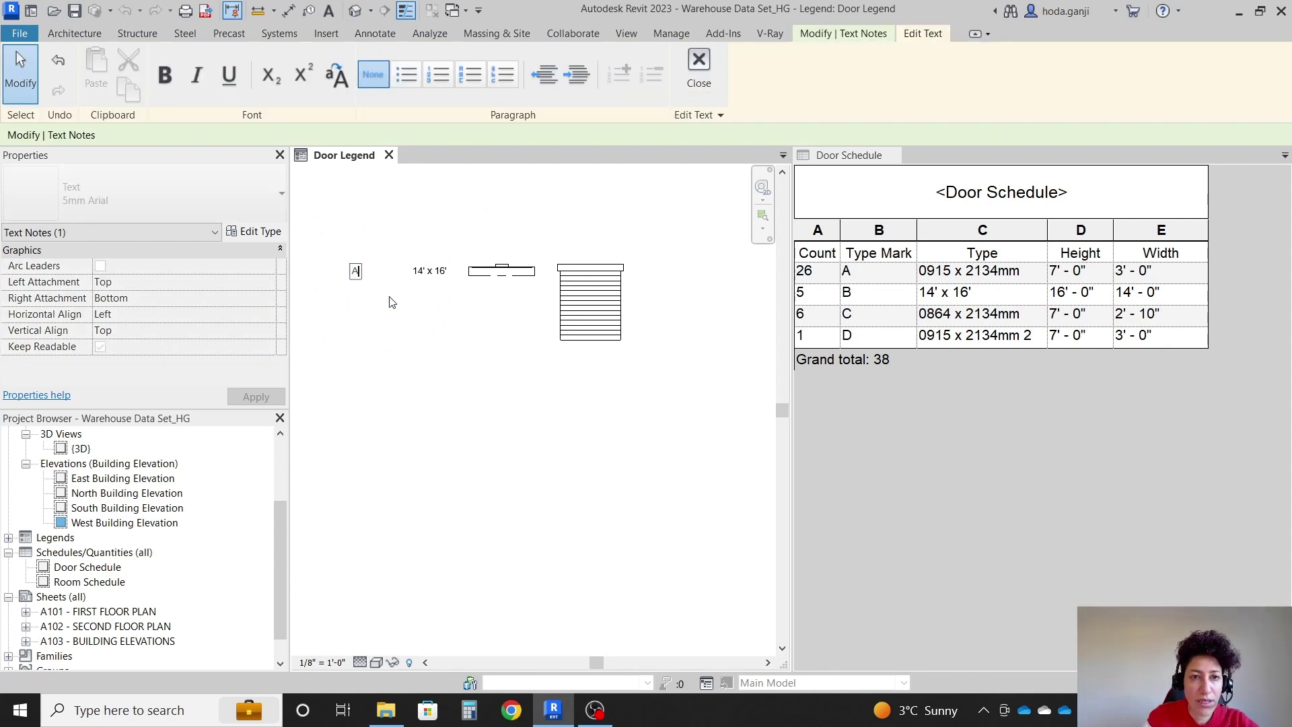
pyautogui.click(559, 370)
# Draw a detail-line rectangle enclosing the mark, size text and both door symbols.
pyautogui.click(424, 270)
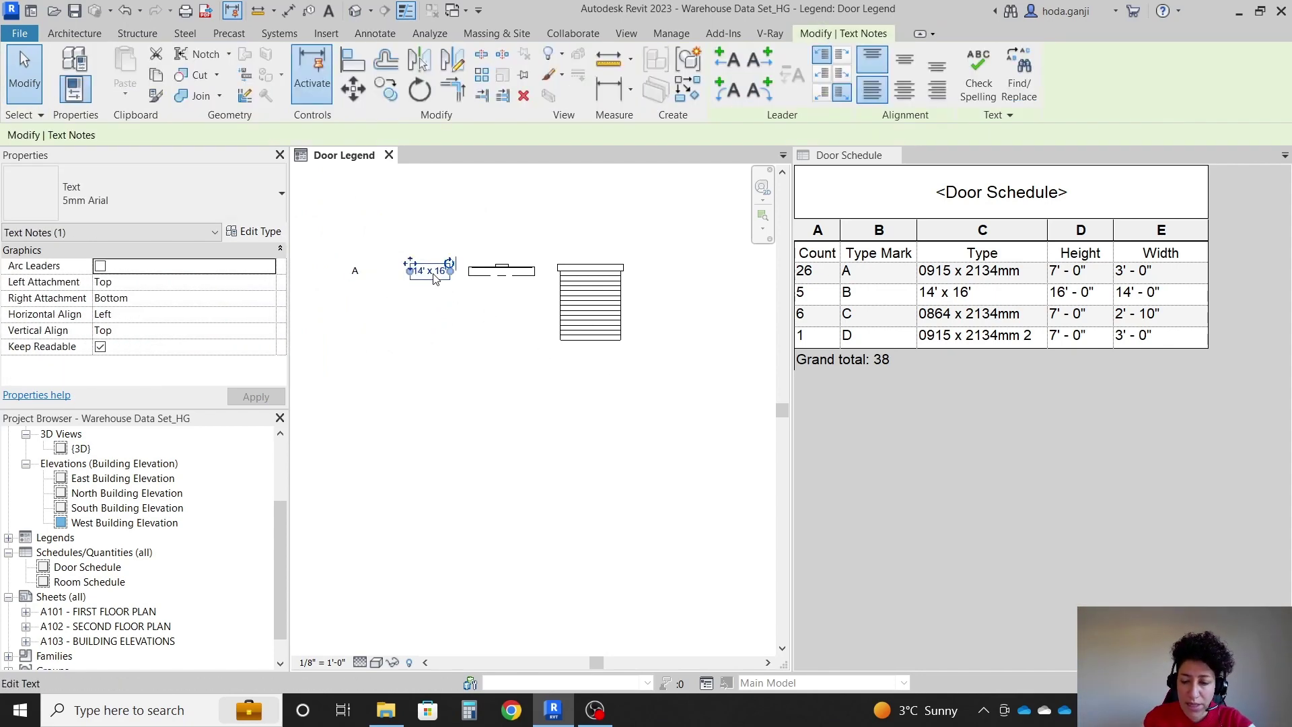
pyautogui.click(640, 388)
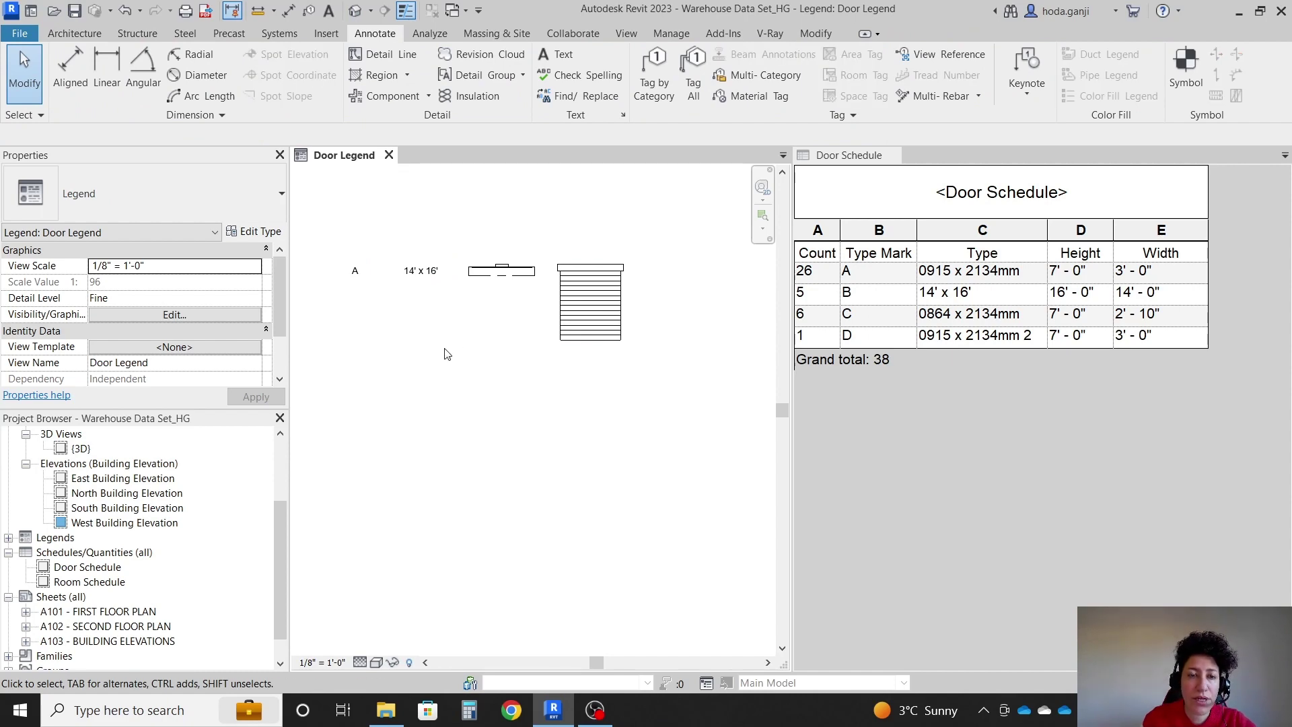
pyautogui.scroll(1, 518, 356)
pyautogui.moveTo(646, 347); pyautogui.dragTo(318, 245)
pyautogui.click(318, 245)
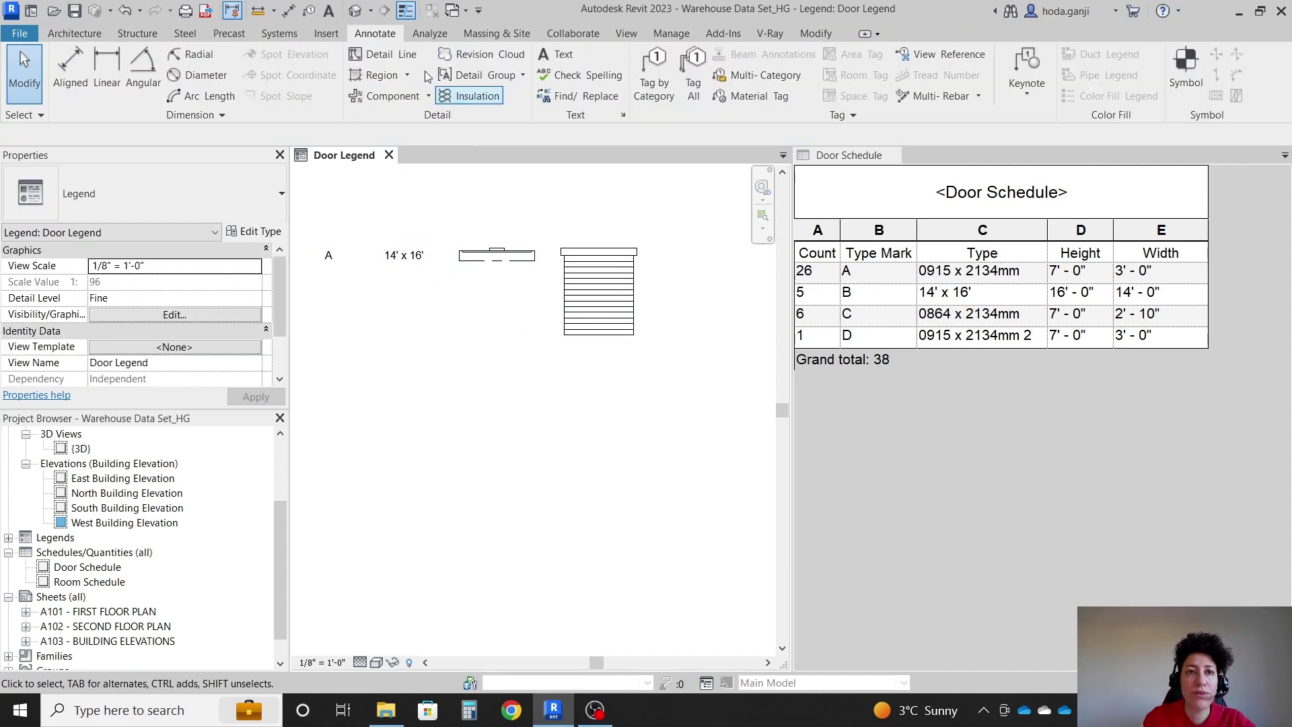
pyautogui.click(389, 54)
pyautogui.click(740, 58)
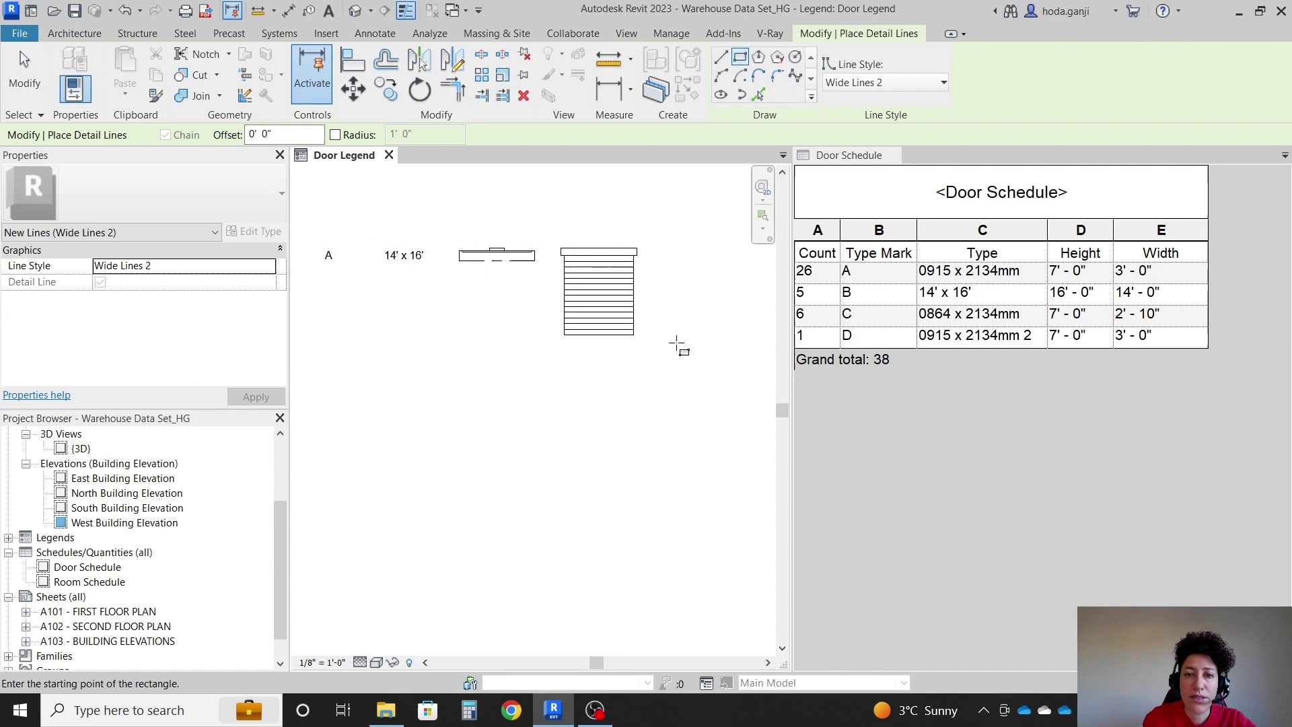
pyautogui.click(656, 347)
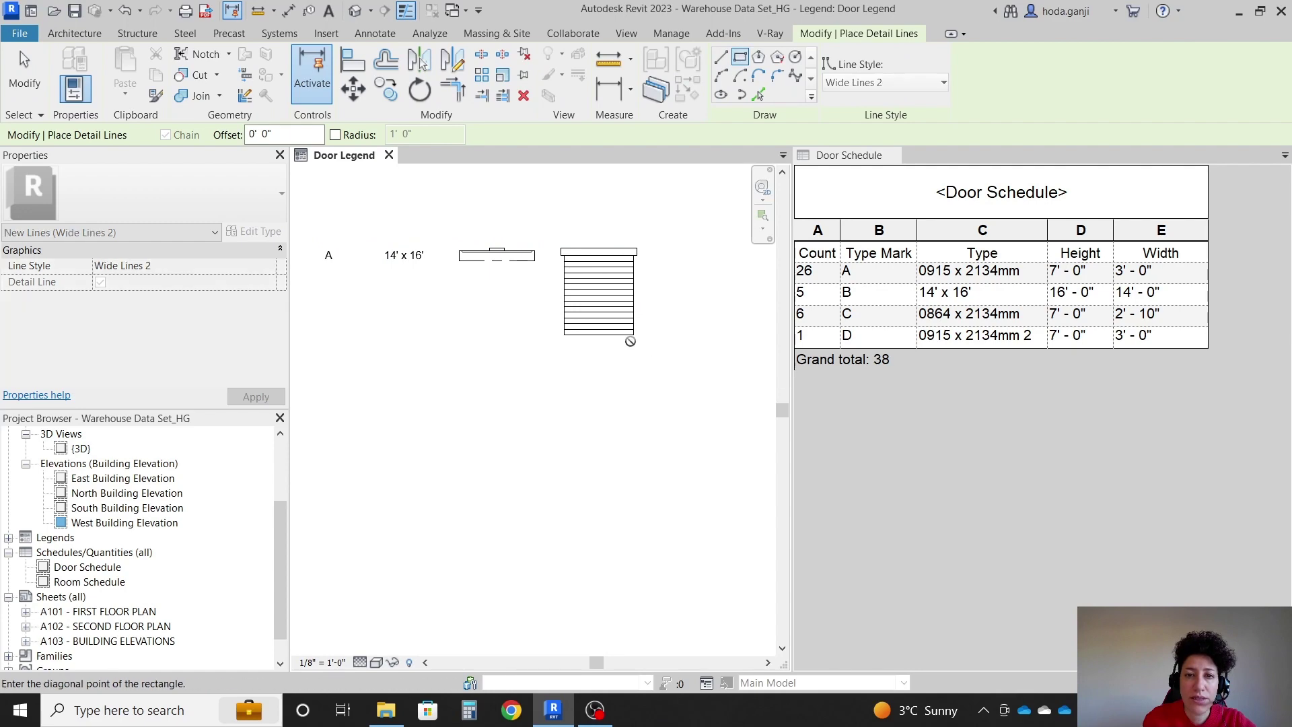
pyautogui.click(317, 234)
pyautogui.press('Escape')
pyautogui.press('Escape')
pyautogui.scroll(-1, 701, 210)
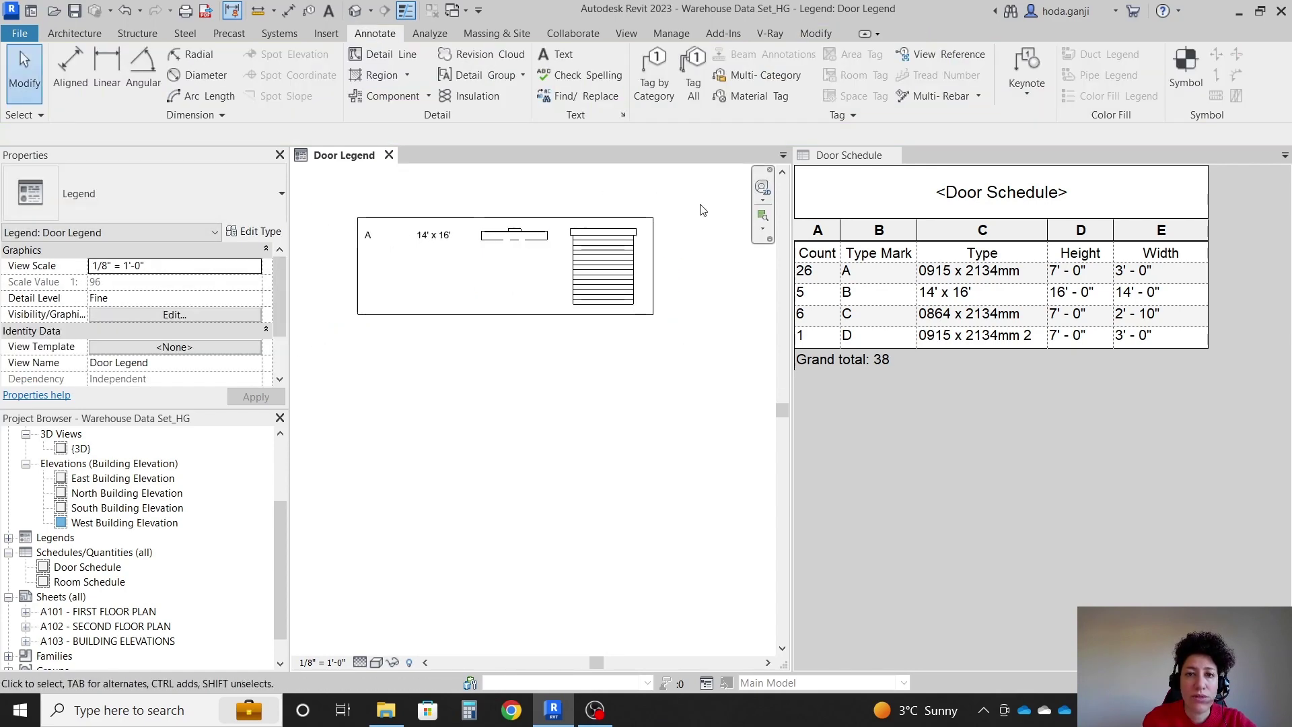
pyautogui.scroll(1, 390, 222)
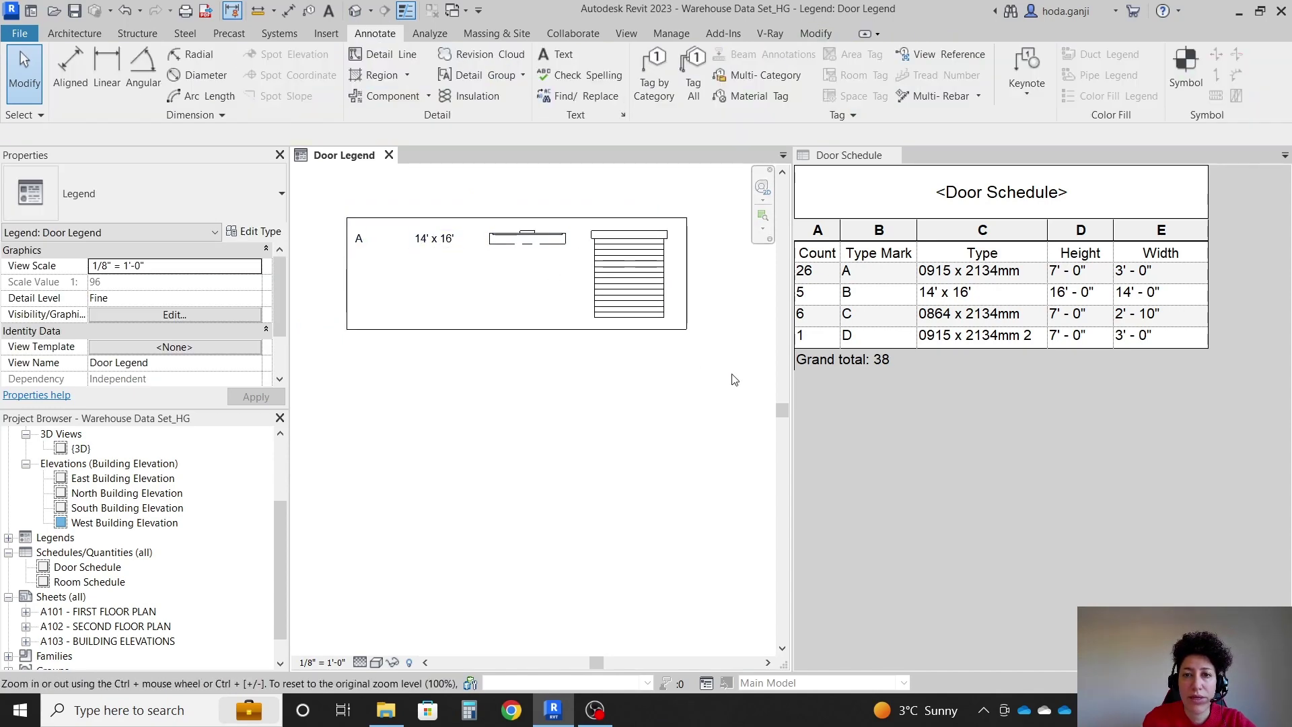
# Copy the whole boxed legend row directly below as a second row.
pyautogui.moveTo(732, 371); pyautogui.dragTo(319, 235)
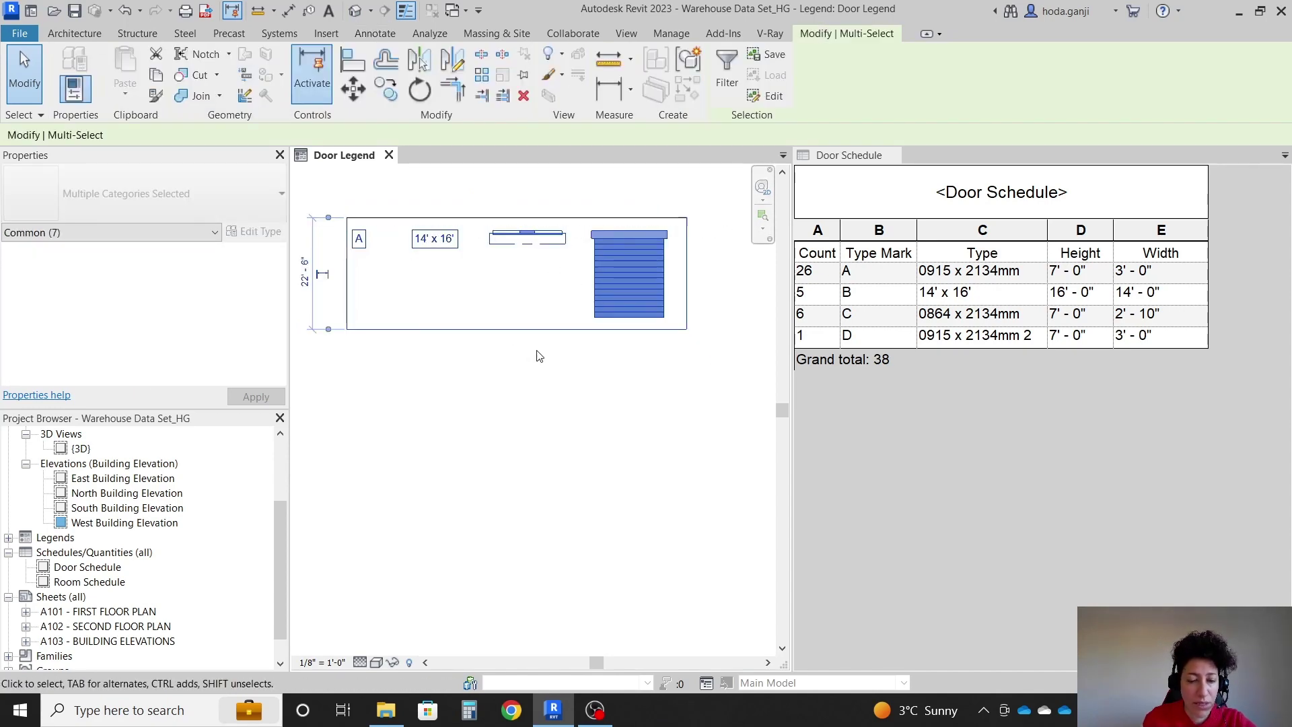
pyautogui.click(386, 88)
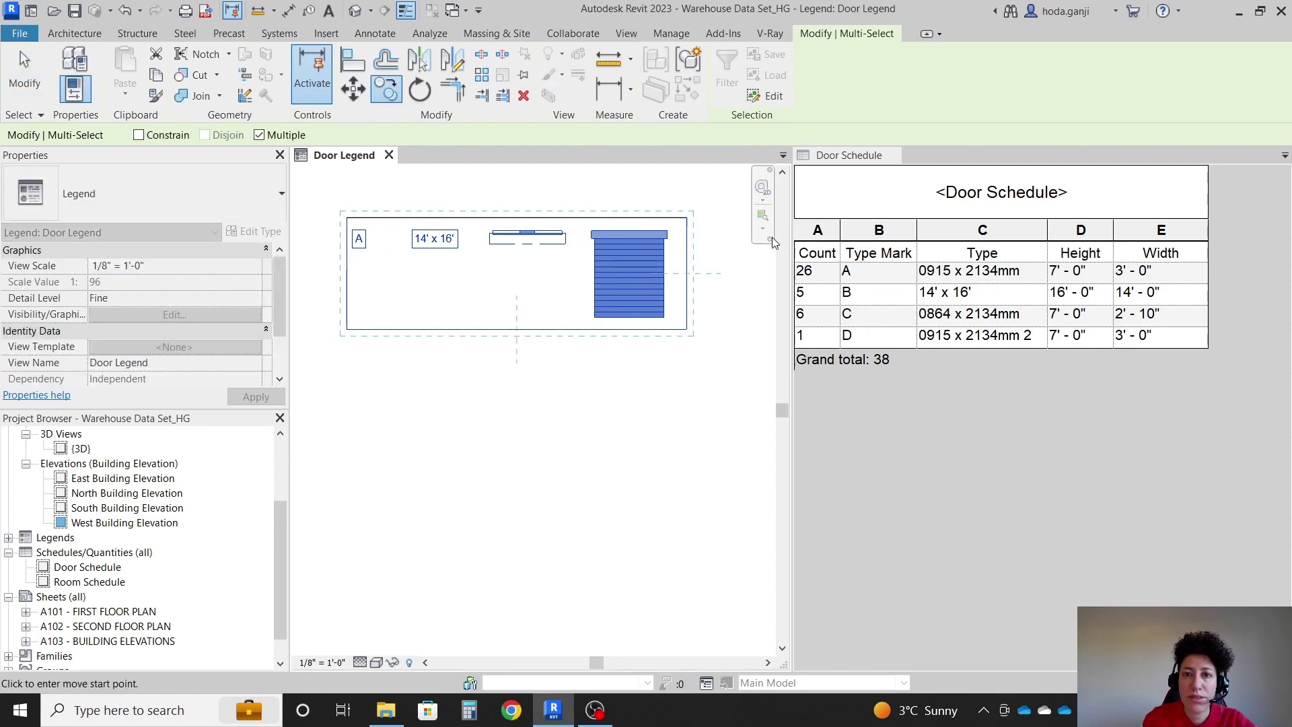
pyautogui.click(689, 216)
pyautogui.click(688, 327)
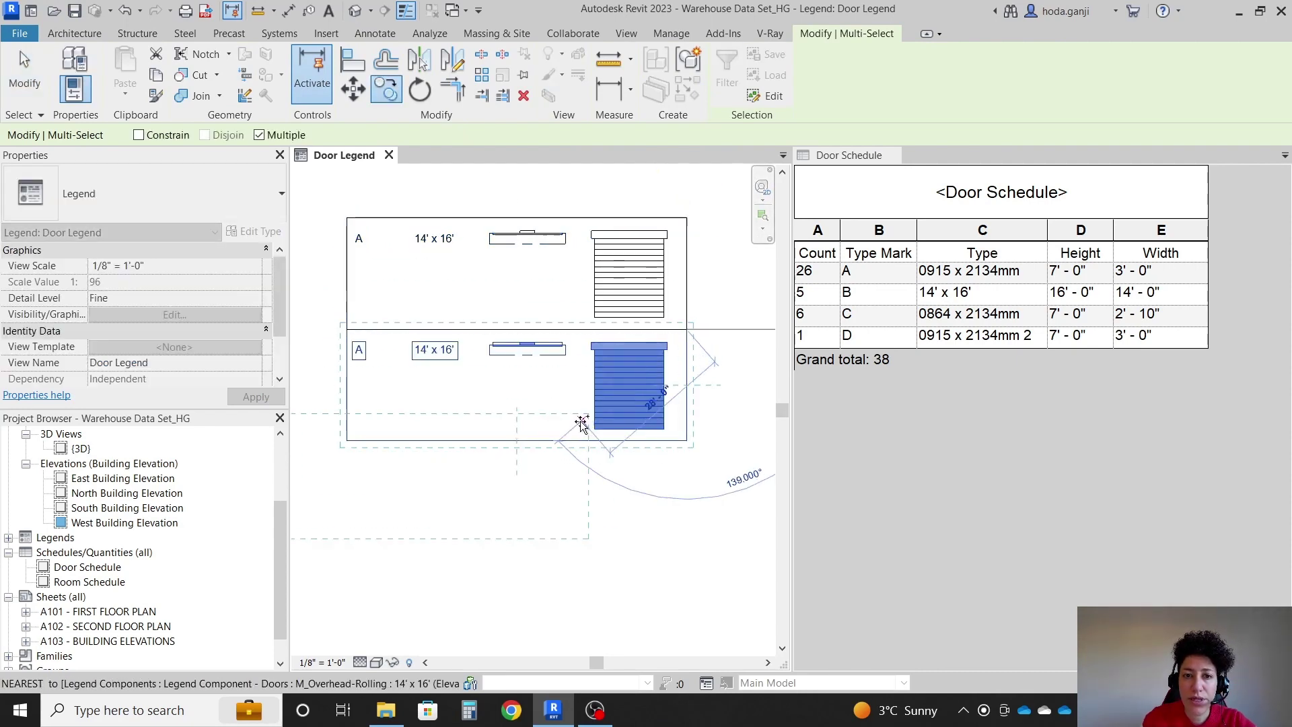
pyautogui.press('Escape')
# Change both lower-row doors to M_Single-Flush 0864 x 2134mm and align the elevation in the row.
pyautogui.click(572, 354)
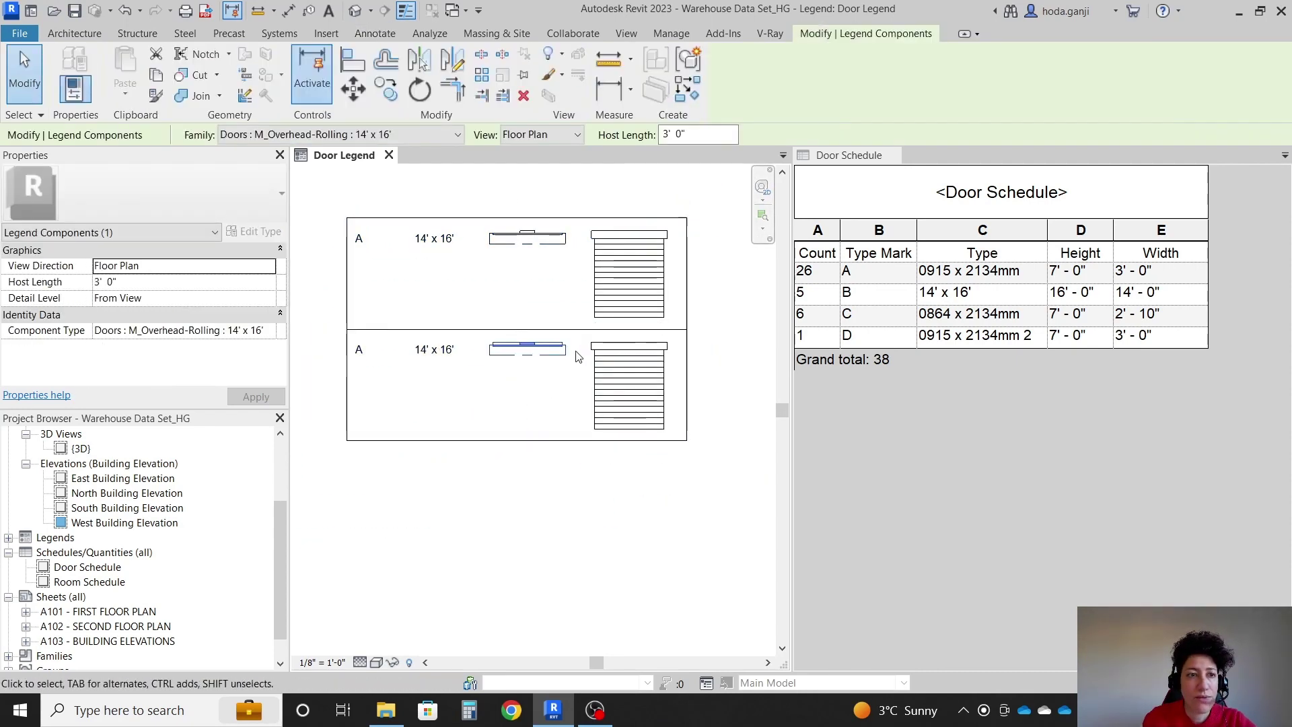
pyautogui.click(370, 134)
pyautogui.click(309, 164)
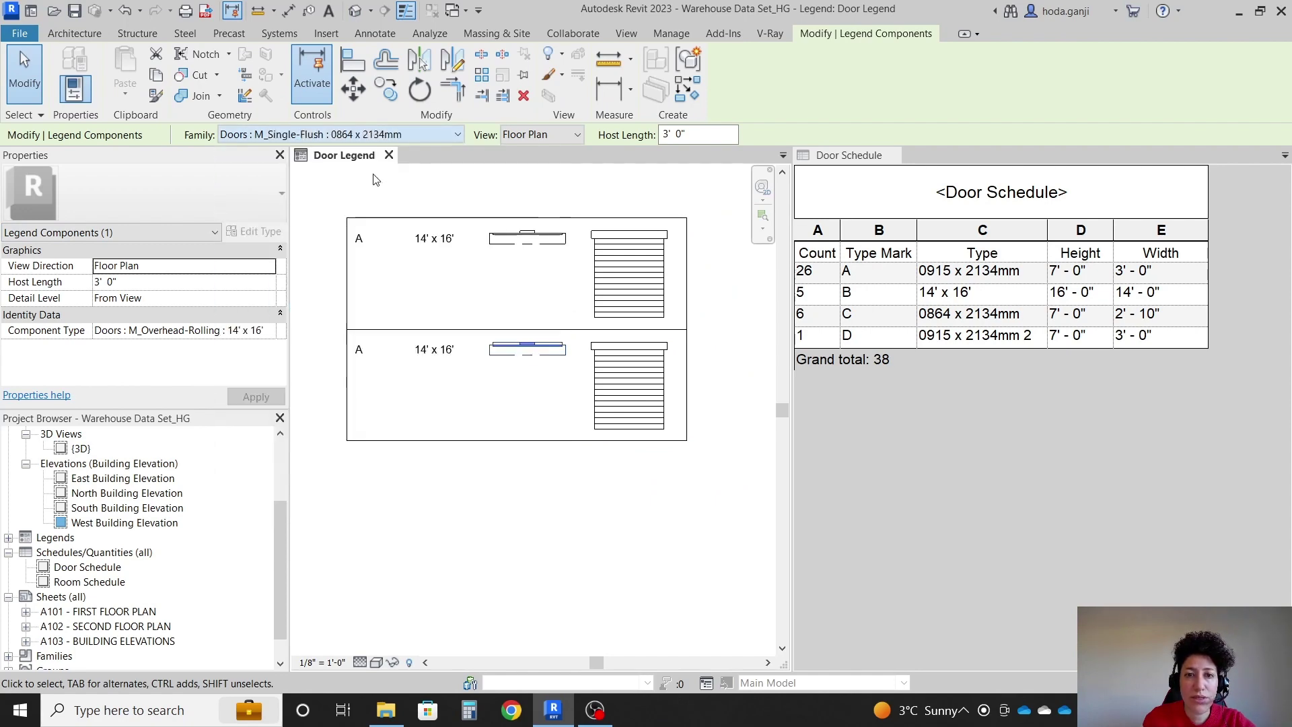
pyautogui.click(629, 386)
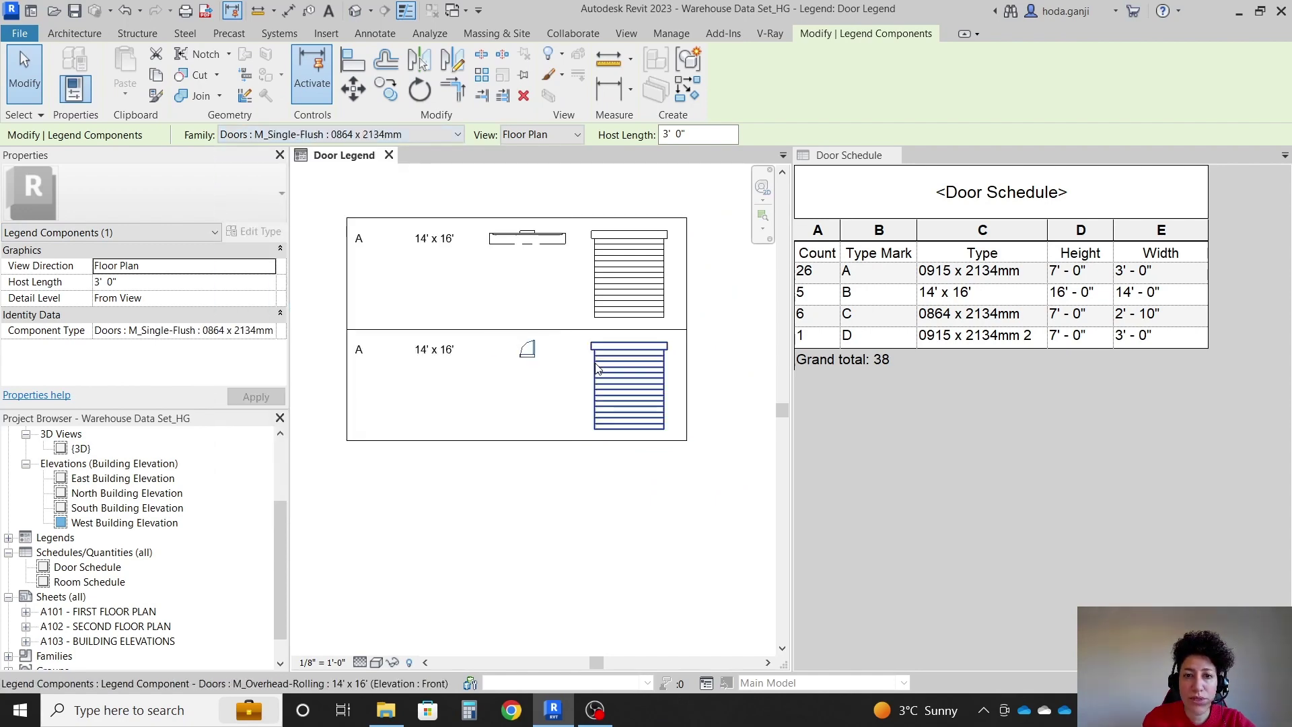
pyautogui.click(447, 137)
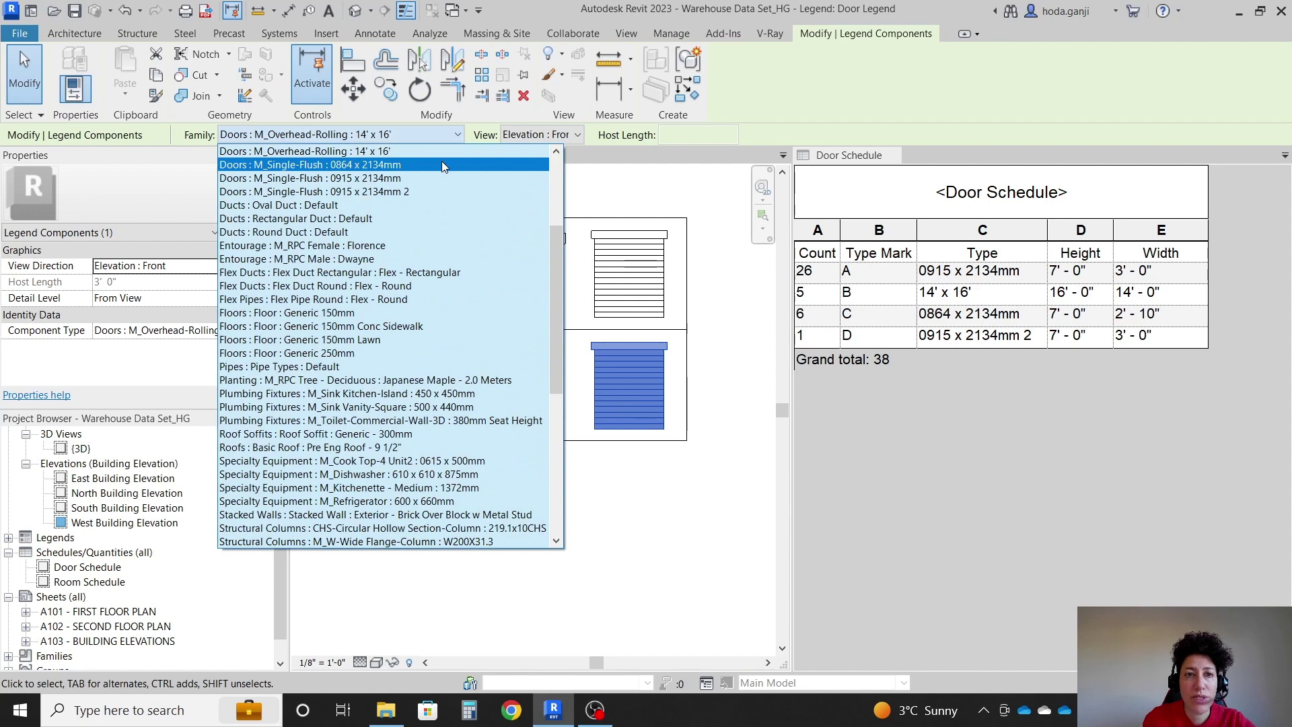
pyautogui.click(441, 165)
pyautogui.click(683, 525)
pyautogui.click(624, 402)
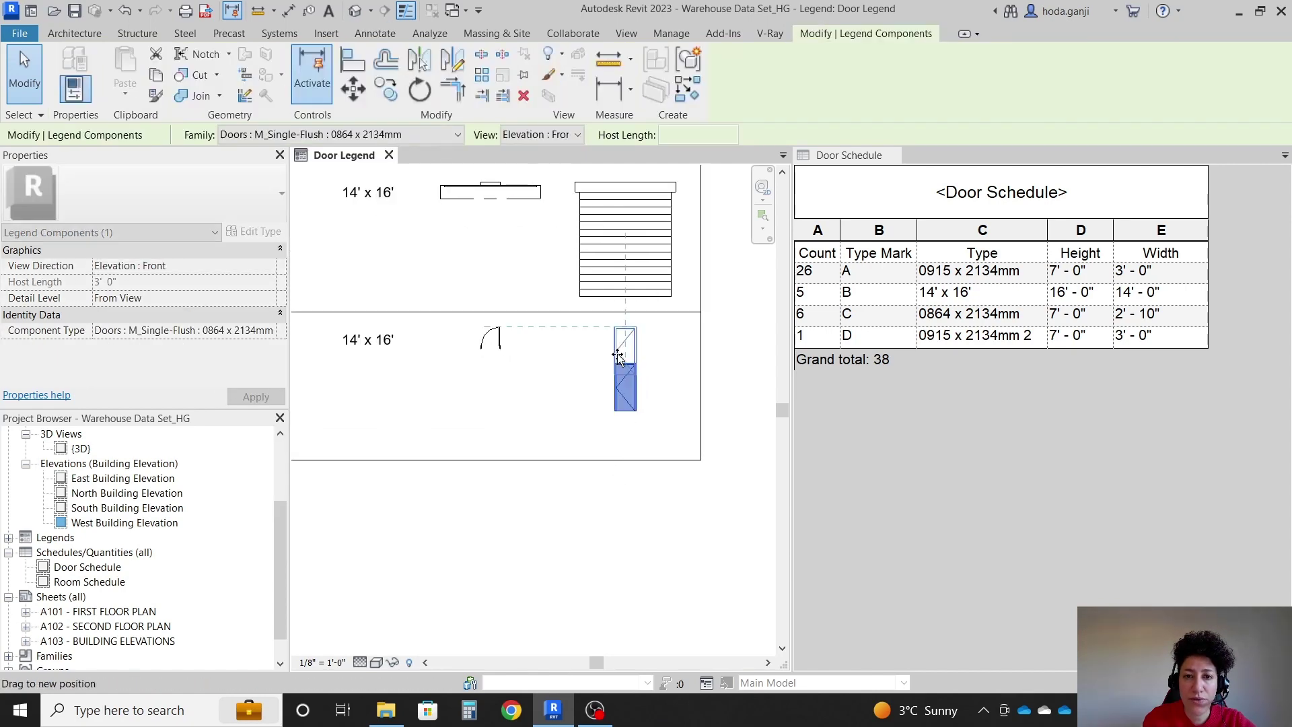
pyautogui.moveTo(618, 356); pyautogui.dragTo(623, 347)
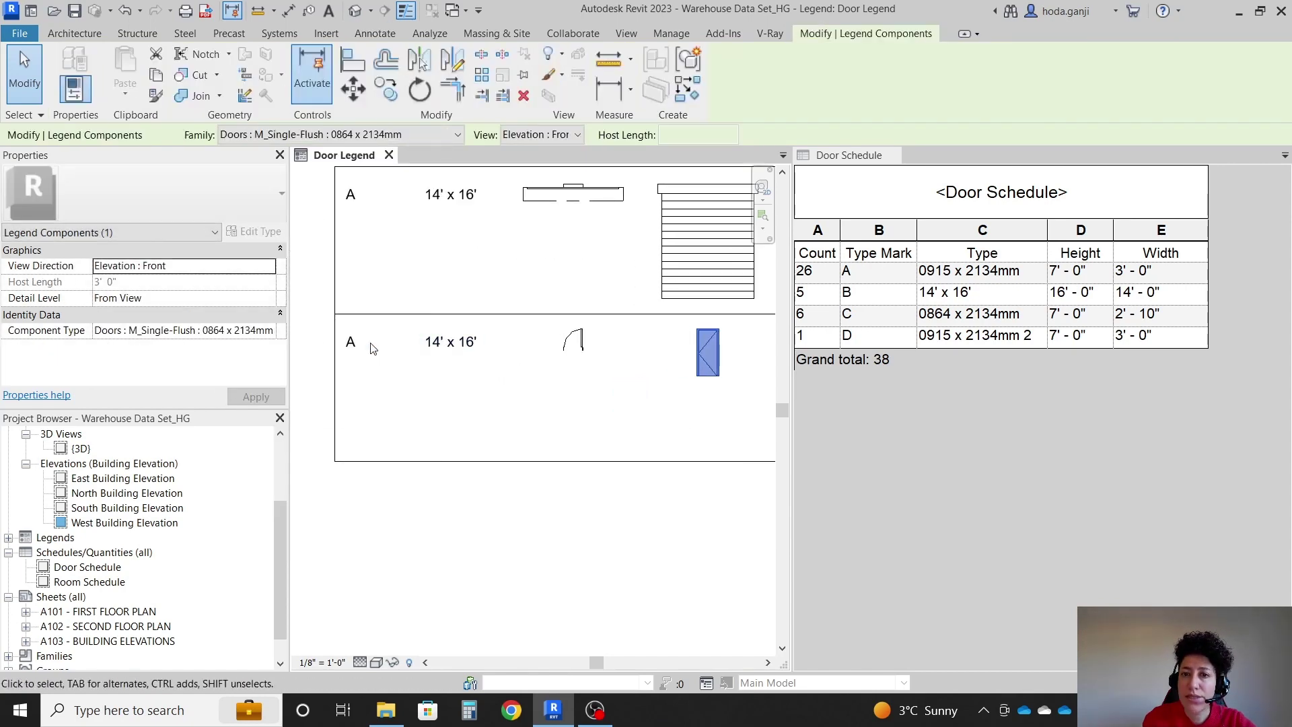
pyautogui.press('Escape')
pyautogui.click(573, 341)
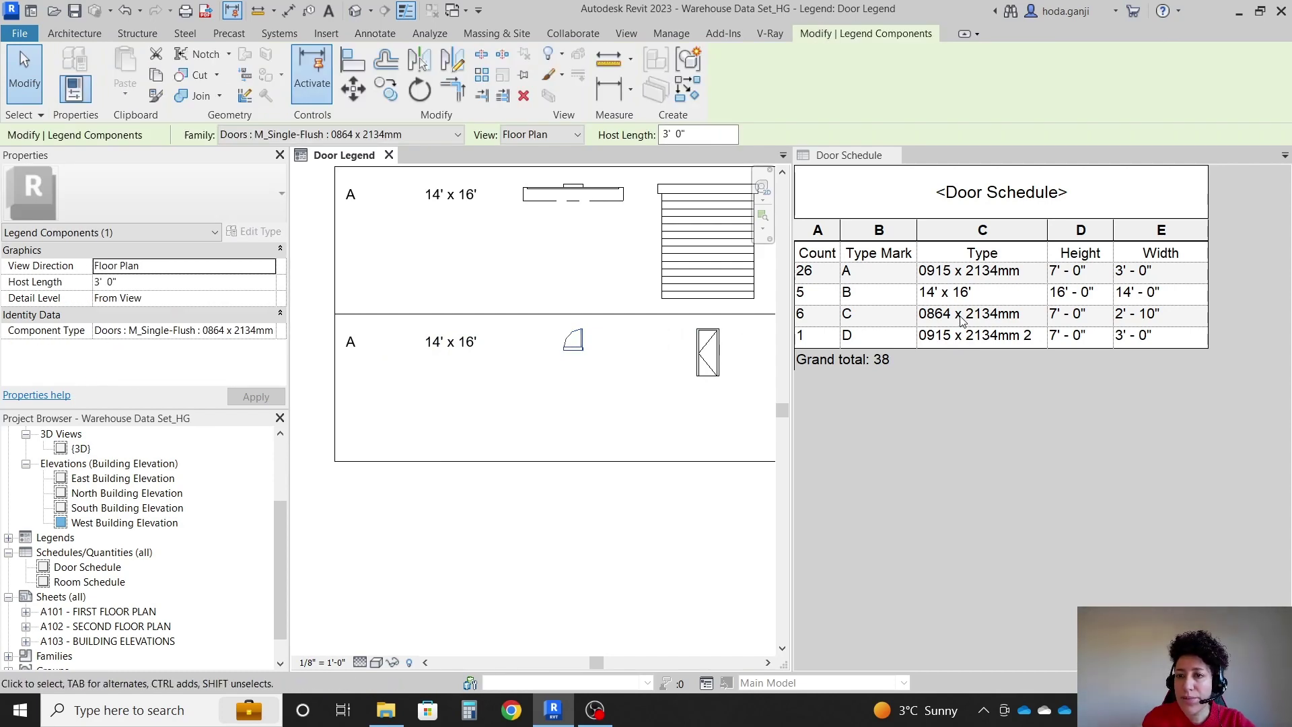
# Edit the second row's notes to read '864 x 2134 mm' and 'C'.
pyautogui.press('Escape')
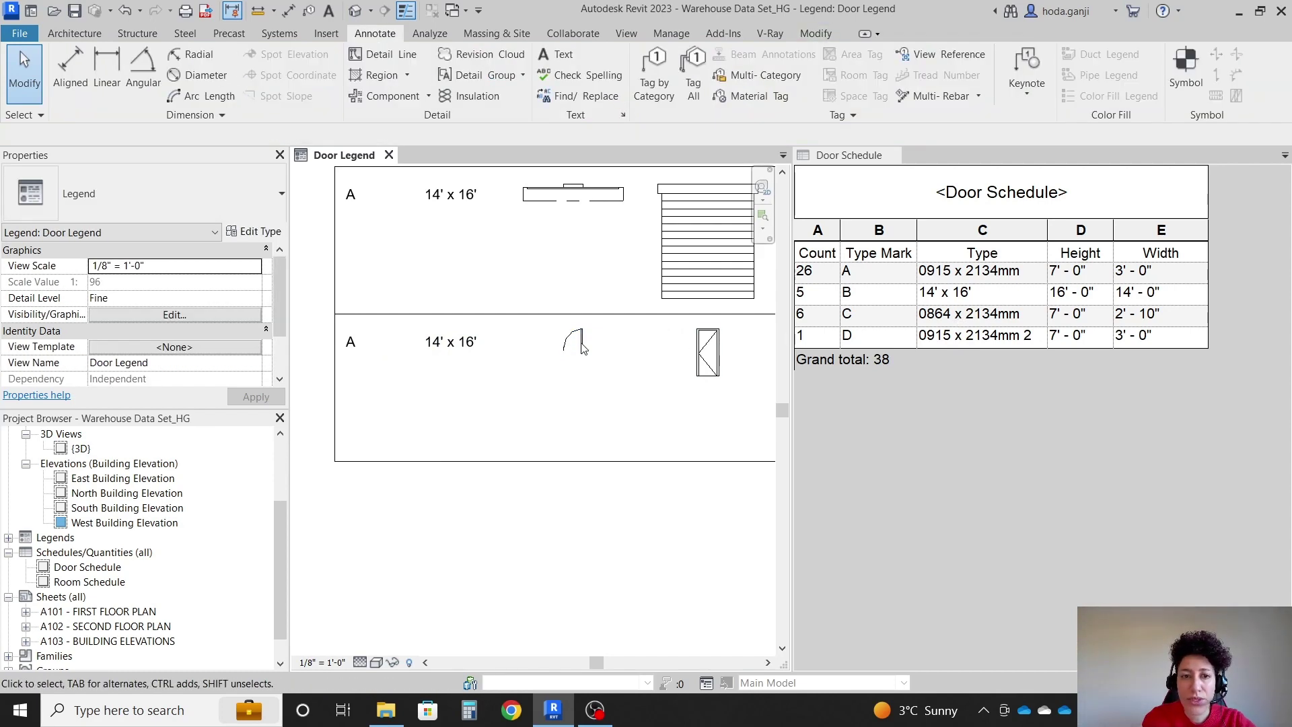
pyautogui.doubleClick(458, 348)
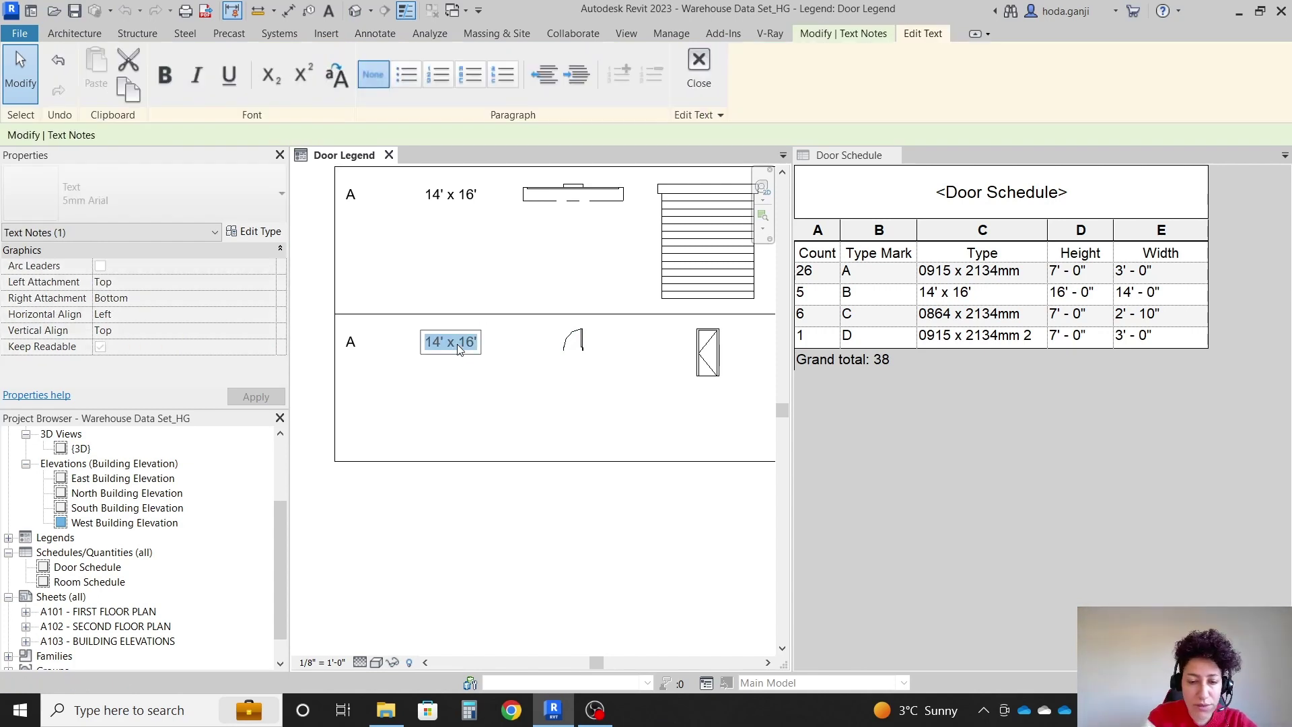
pyautogui.write('864')
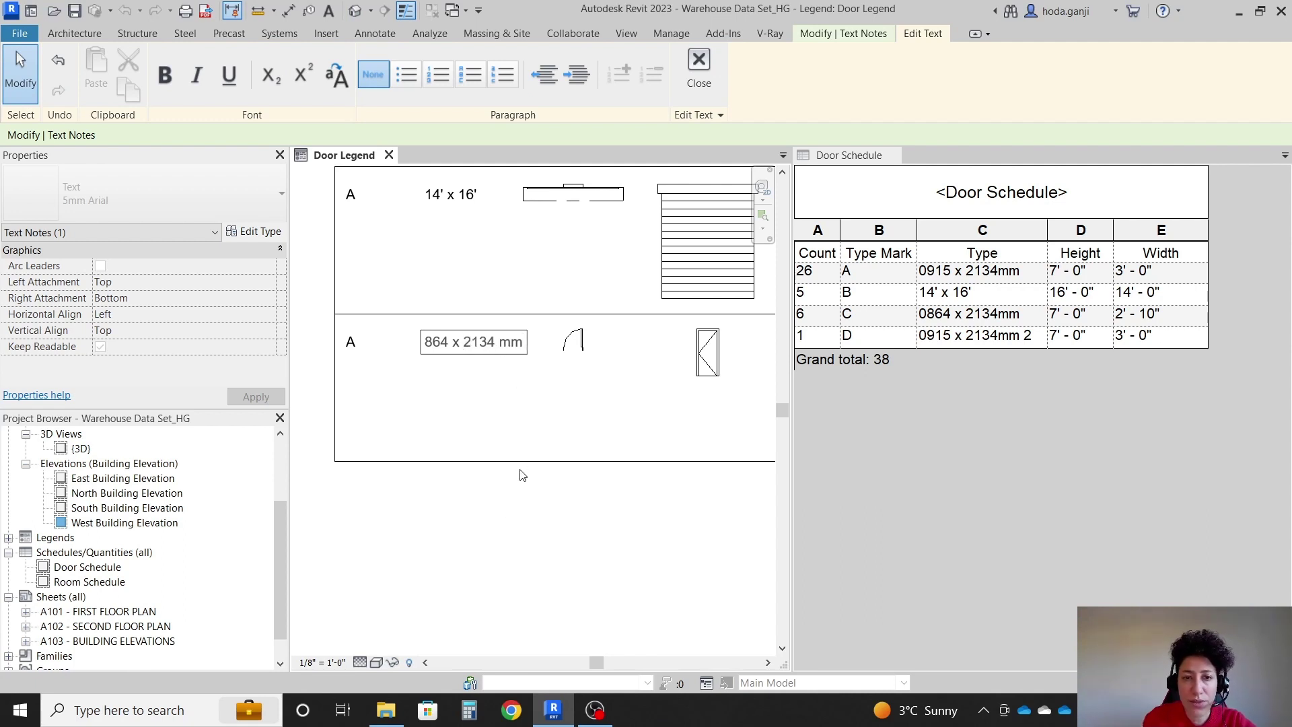
pyautogui.click(508, 501)
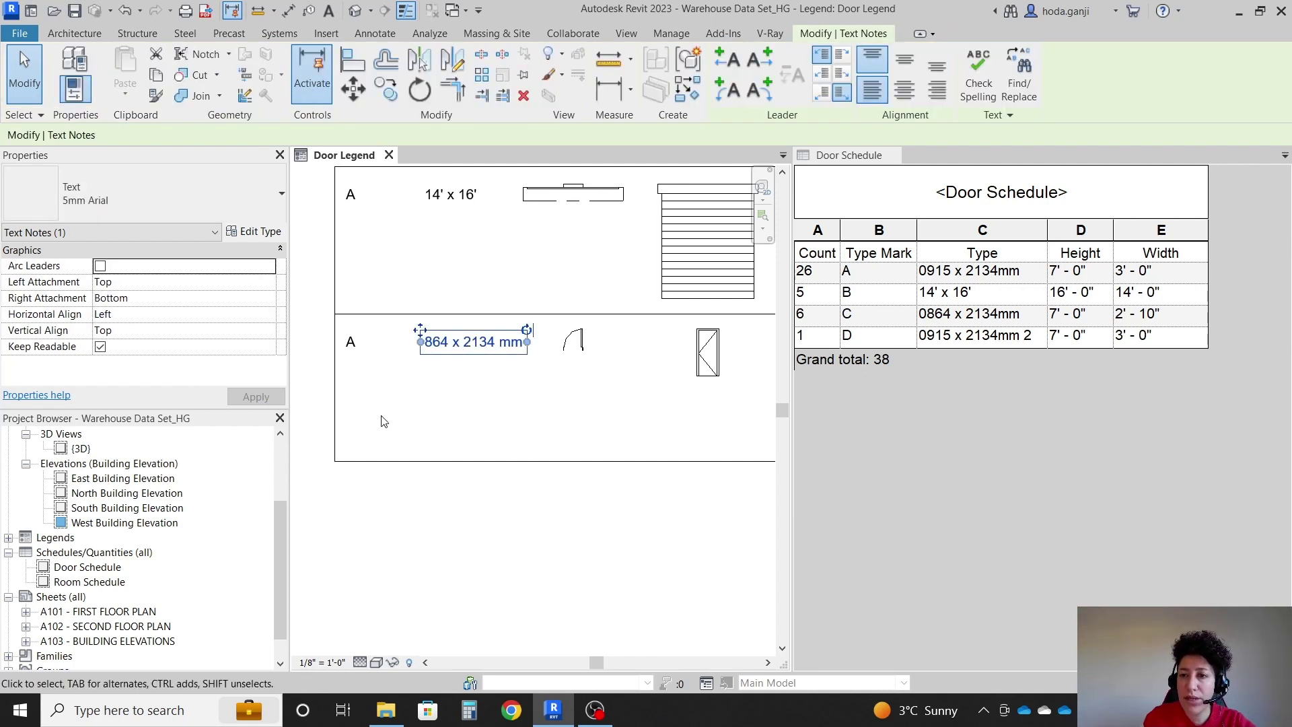
pyautogui.press('Escape')
pyautogui.click(351, 341)
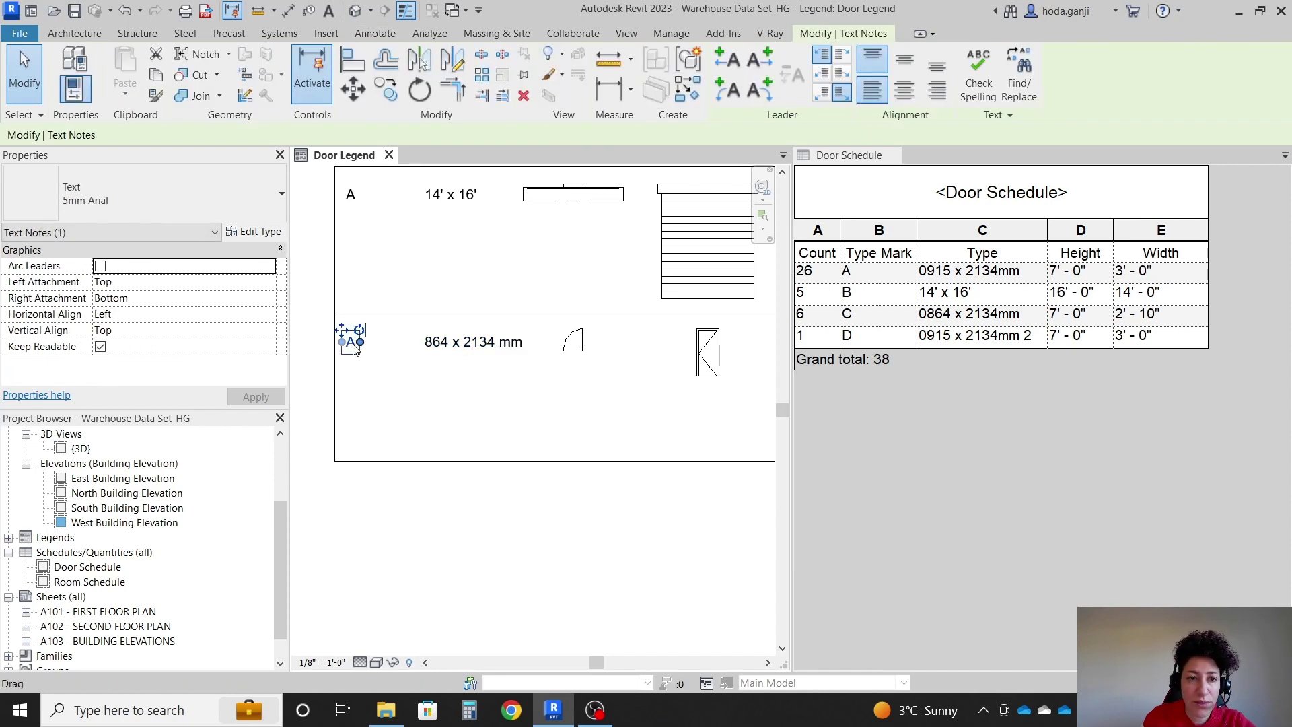
pyautogui.doubleClick(353, 345)
pyautogui.write('C')
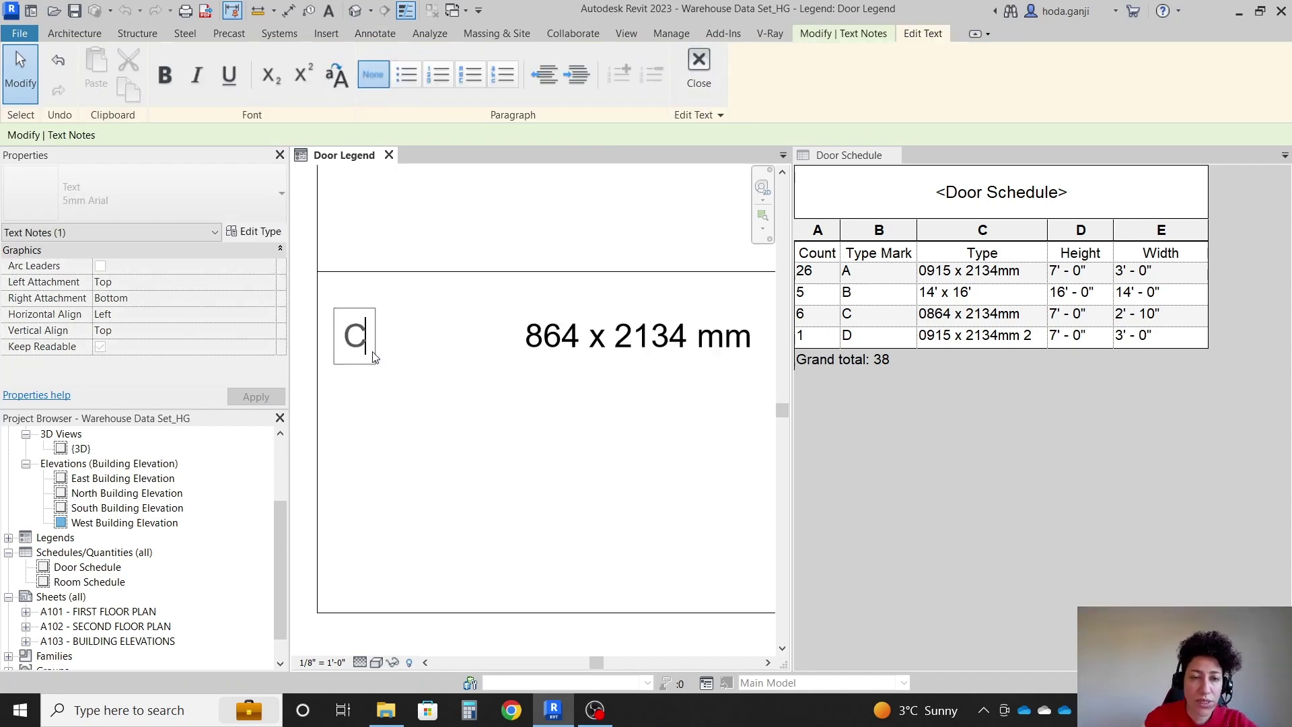
pyautogui.click(447, 369)
# Drag the bottom border line upward to shorten row C.
pyautogui.scroll(-5, 447, 370)
pyautogui.press('Escape')
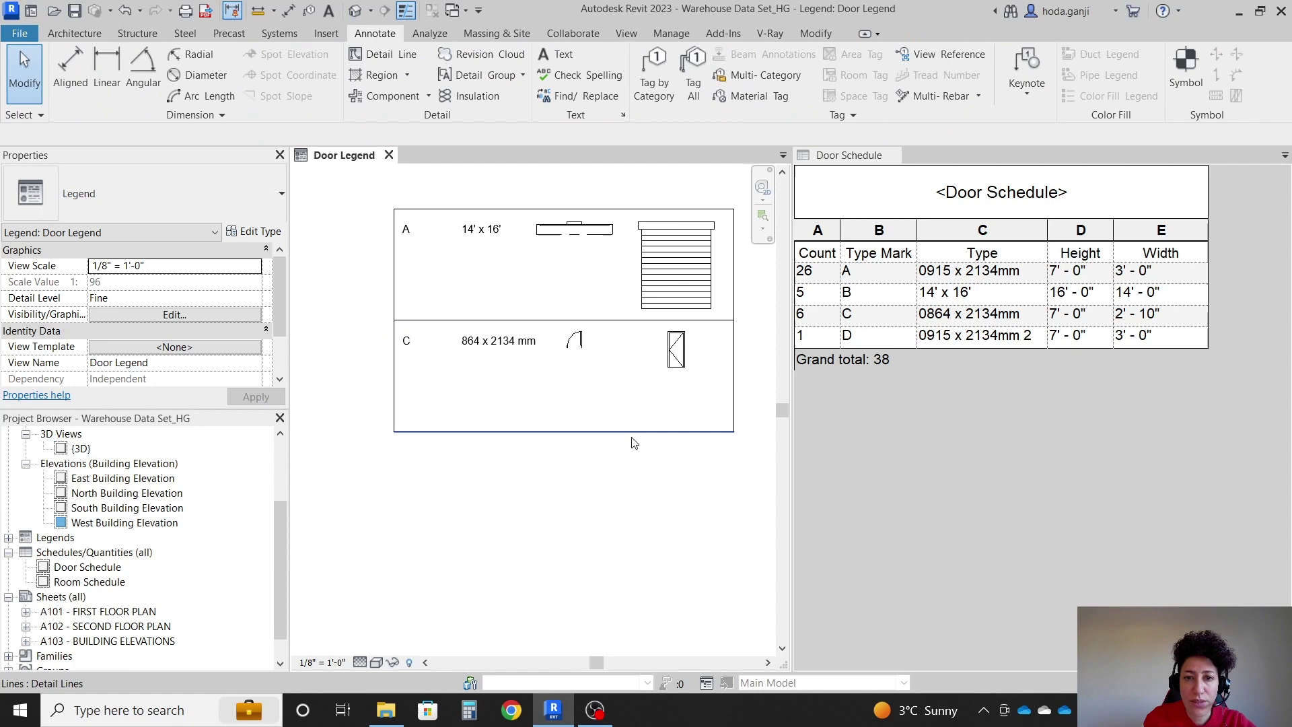
pyautogui.click(537, 433)
pyautogui.moveTo(536, 432); pyautogui.dragTo(532, 376)
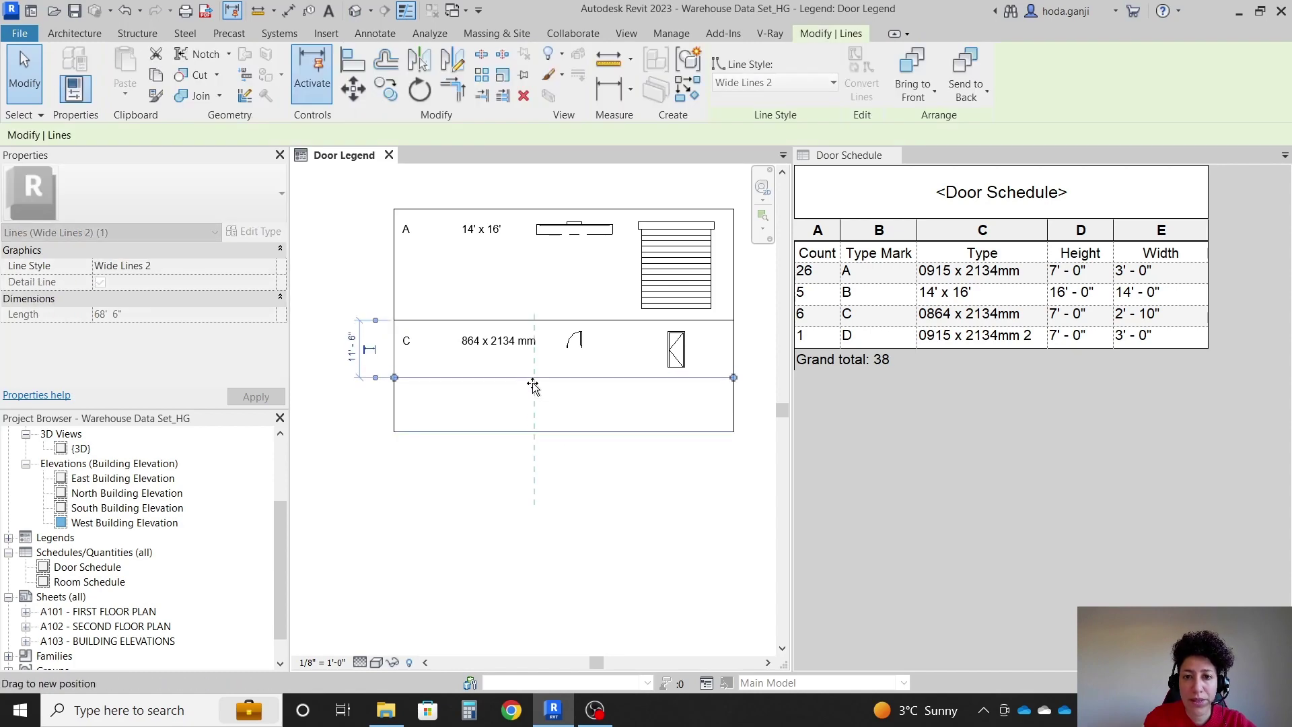
pyautogui.press('Escape')
pyautogui.scroll(1, 715, 425)
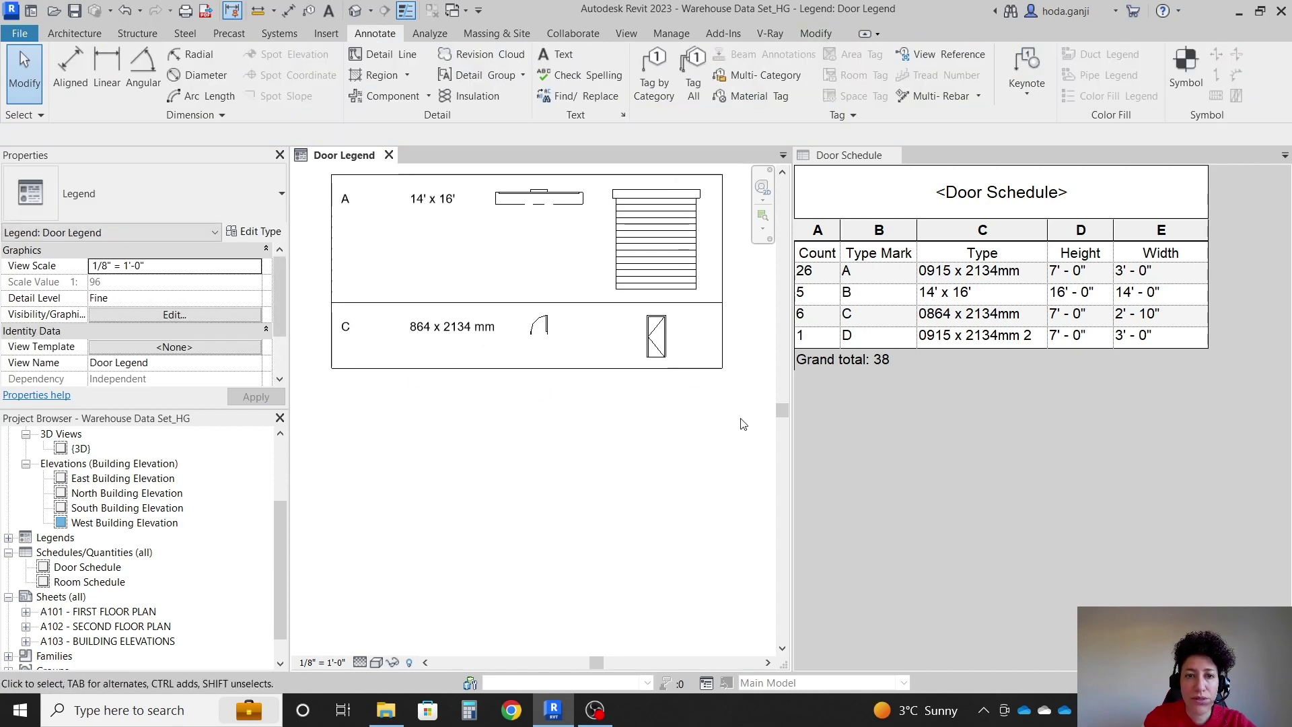
# Copy all of row C's contents to a new row directly below it.
pyautogui.moveTo(743, 424); pyautogui.dragTo(330, 309)
pyautogui.keyDown('ctrl'); pyautogui.click(432, 199); pyautogui.keyUp('ctrl')
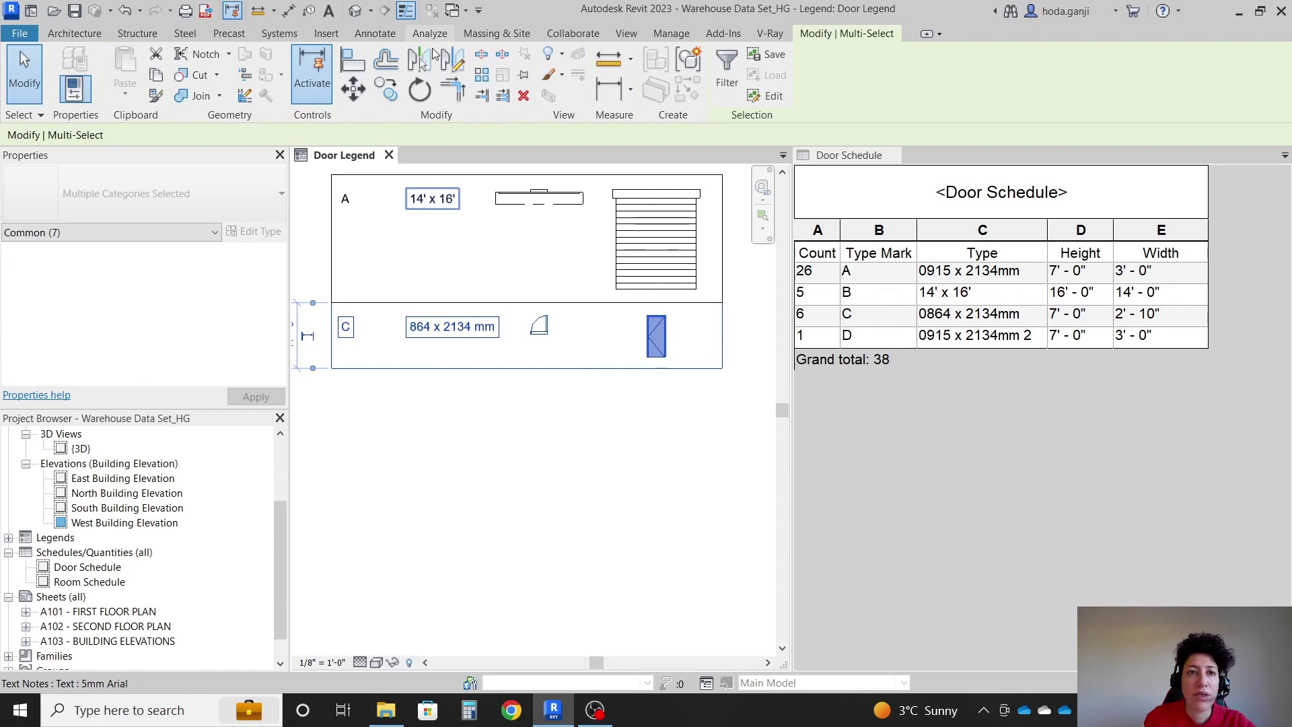
pyautogui.click(386, 88)
pyautogui.click(722, 303)
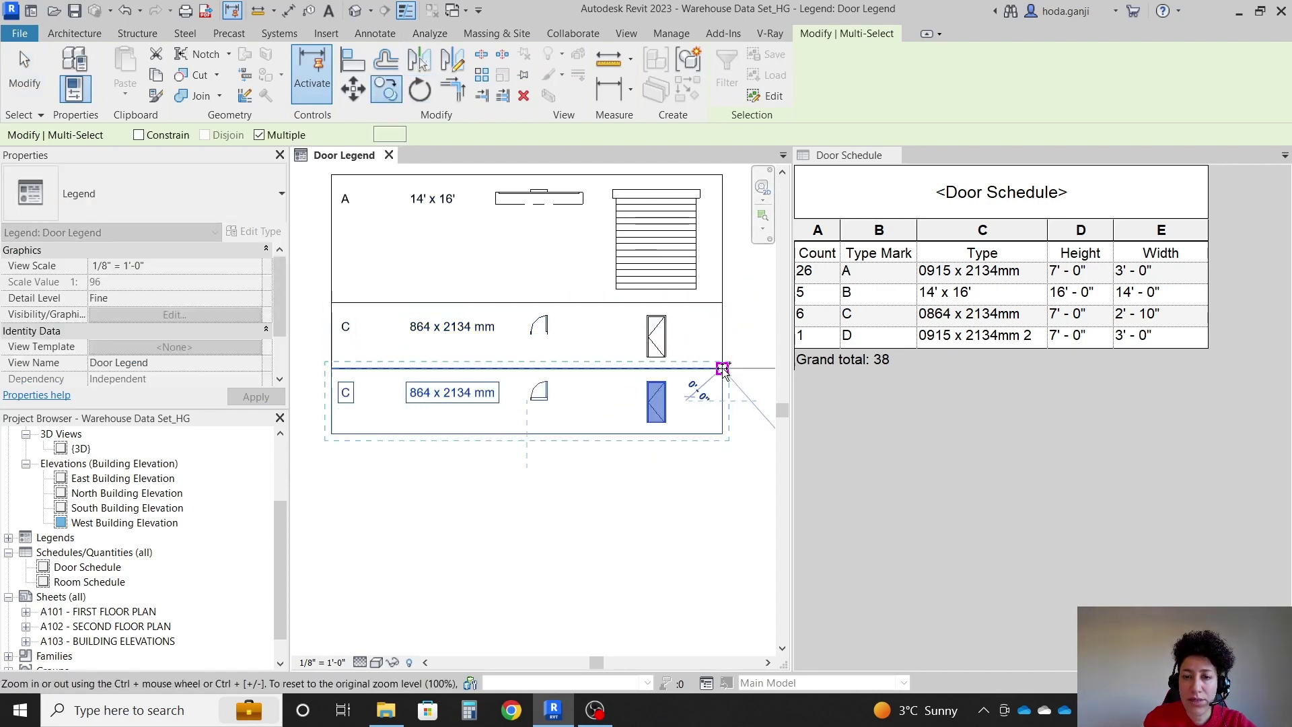
pyautogui.click(722, 369)
pyautogui.press('Escape')
# Edit the copied row's label to read B.
pyautogui.scroll(3, 323, 309)
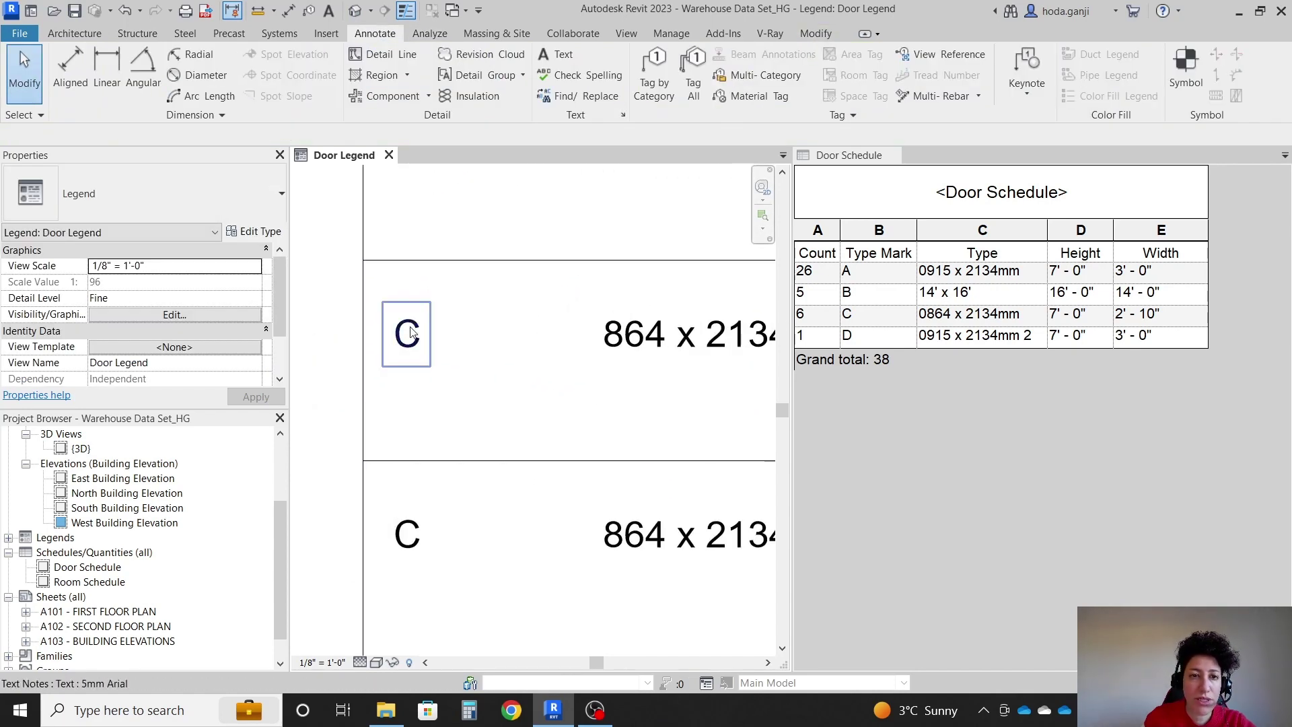
pyautogui.doubleClick(412, 332)
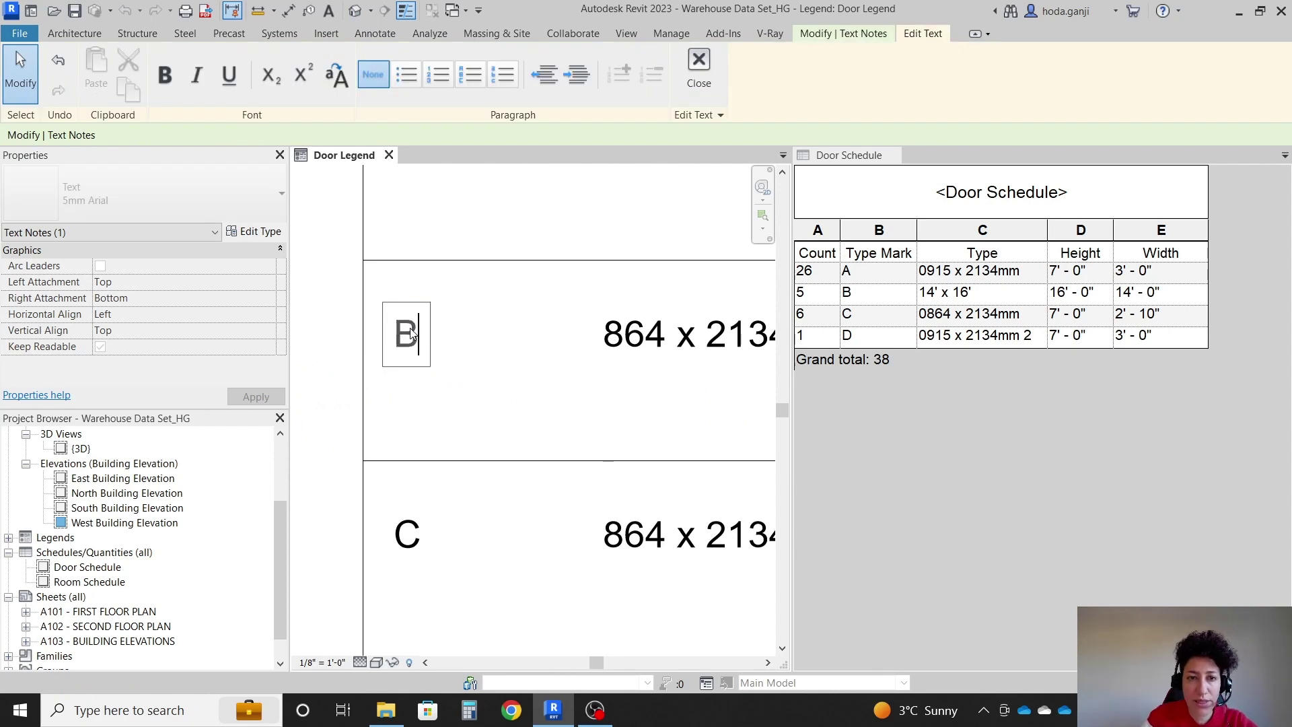
pyautogui.press('Escape')
pyautogui.press('Escape')
pyautogui.scroll(-2, 424, 350)
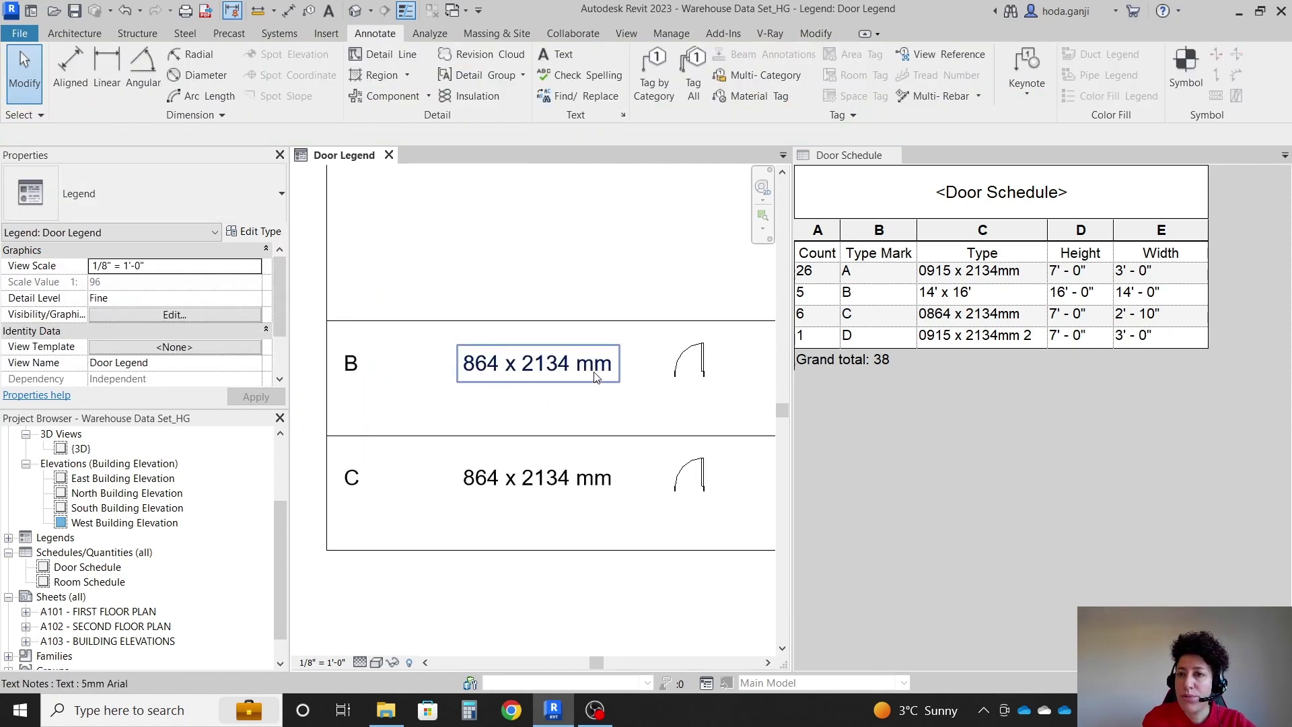
pyautogui.scroll(-4, 579, 363)
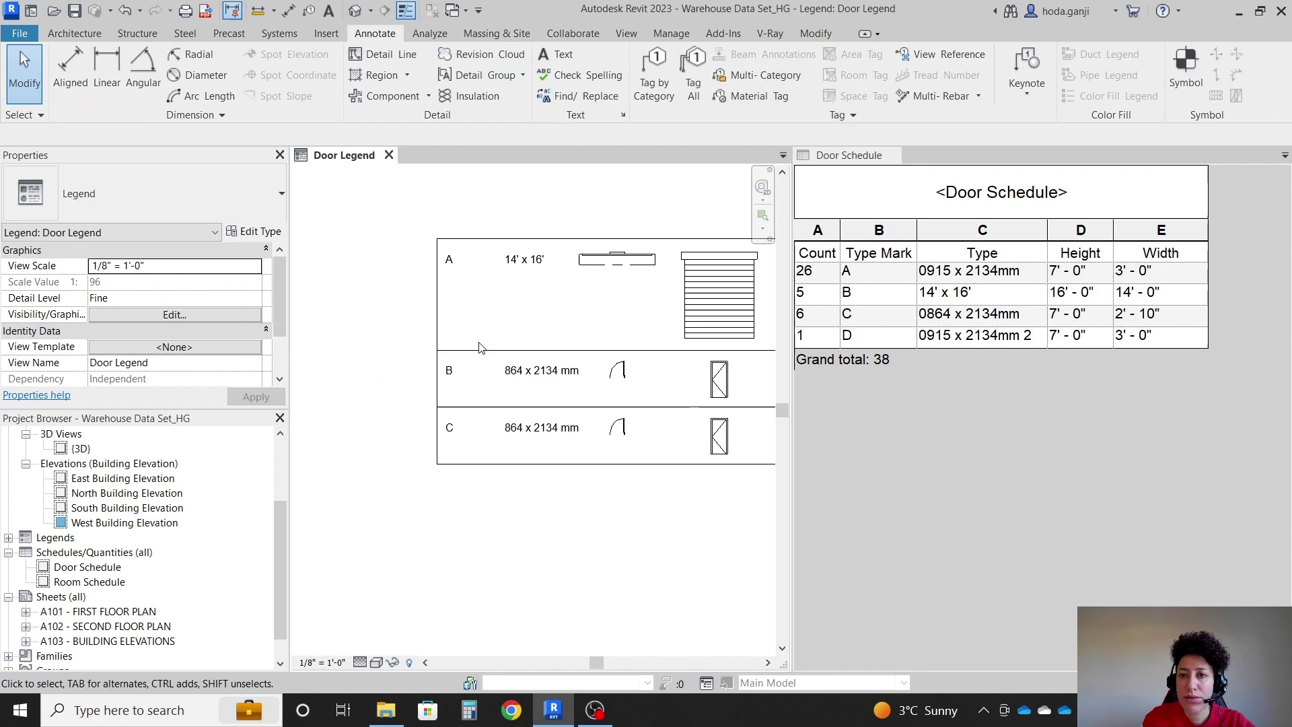
pyautogui.click(406, 241)
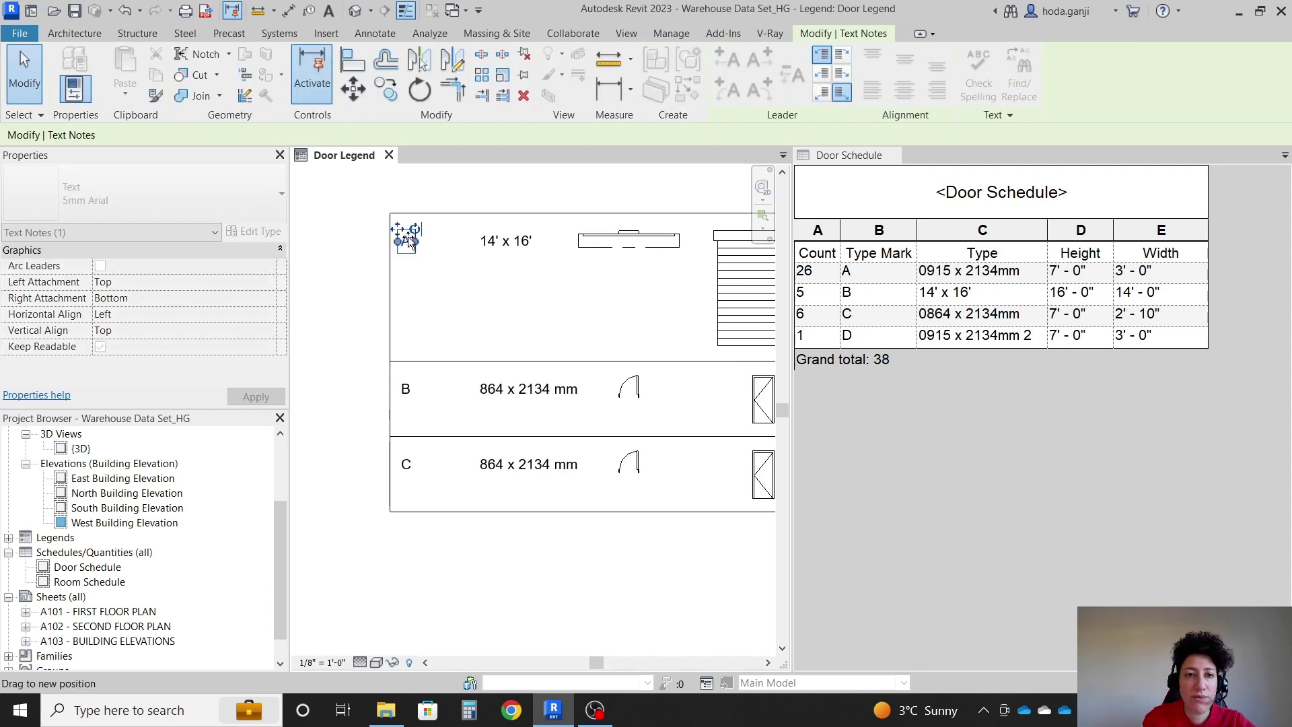
pyautogui.press('Escape')
# Change the top row's label from A to B.
pyautogui.scroll(3, 409, 244)
pyautogui.doubleClick(407, 241)
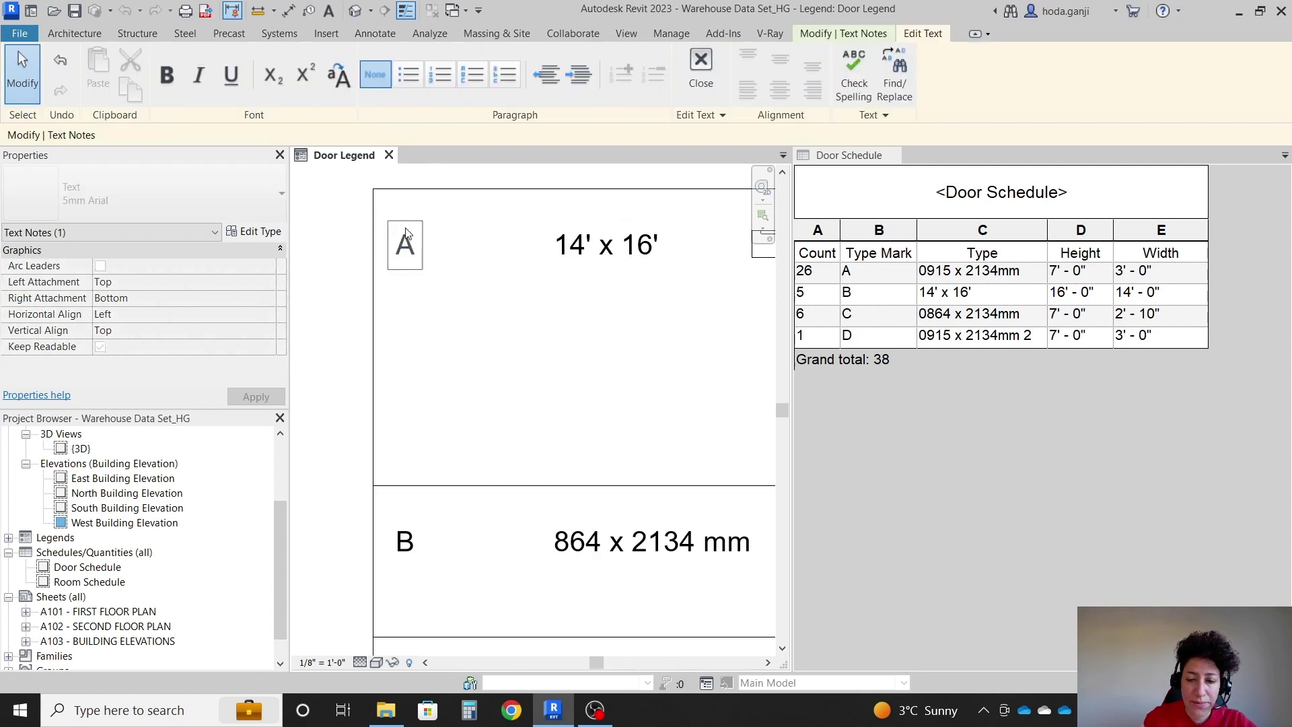
pyautogui.write('B')
pyautogui.click(496, 366)
pyautogui.scroll(-3, 479, 382)
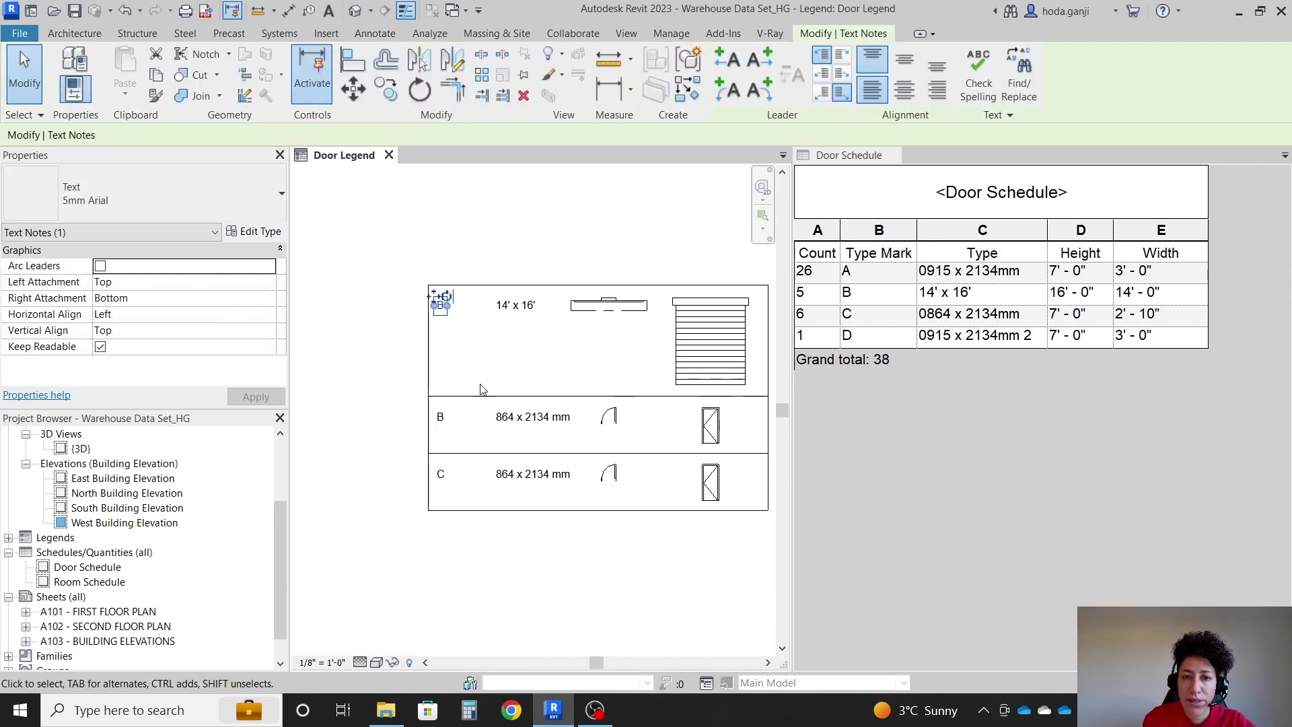
pyautogui.press('Escape')
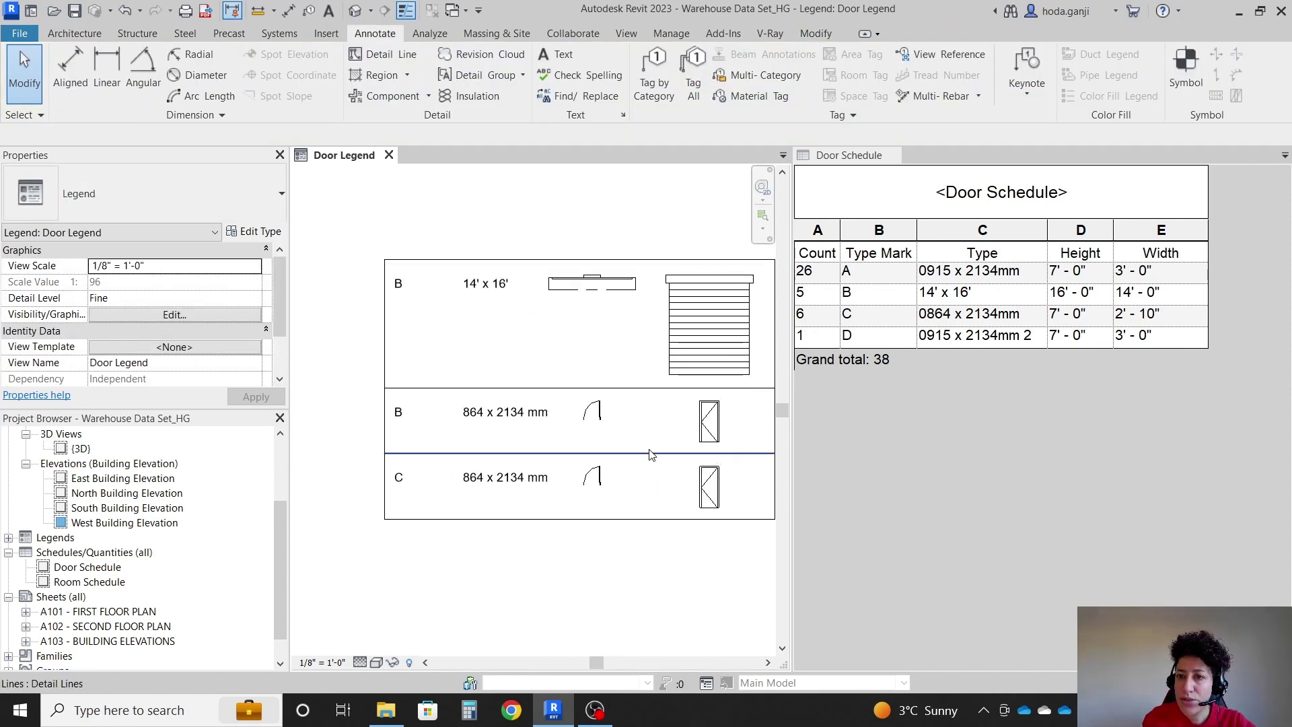
# Relabel the middle row from B to A.
pyautogui.scroll(1, 547, 421)
pyautogui.click(375, 412)
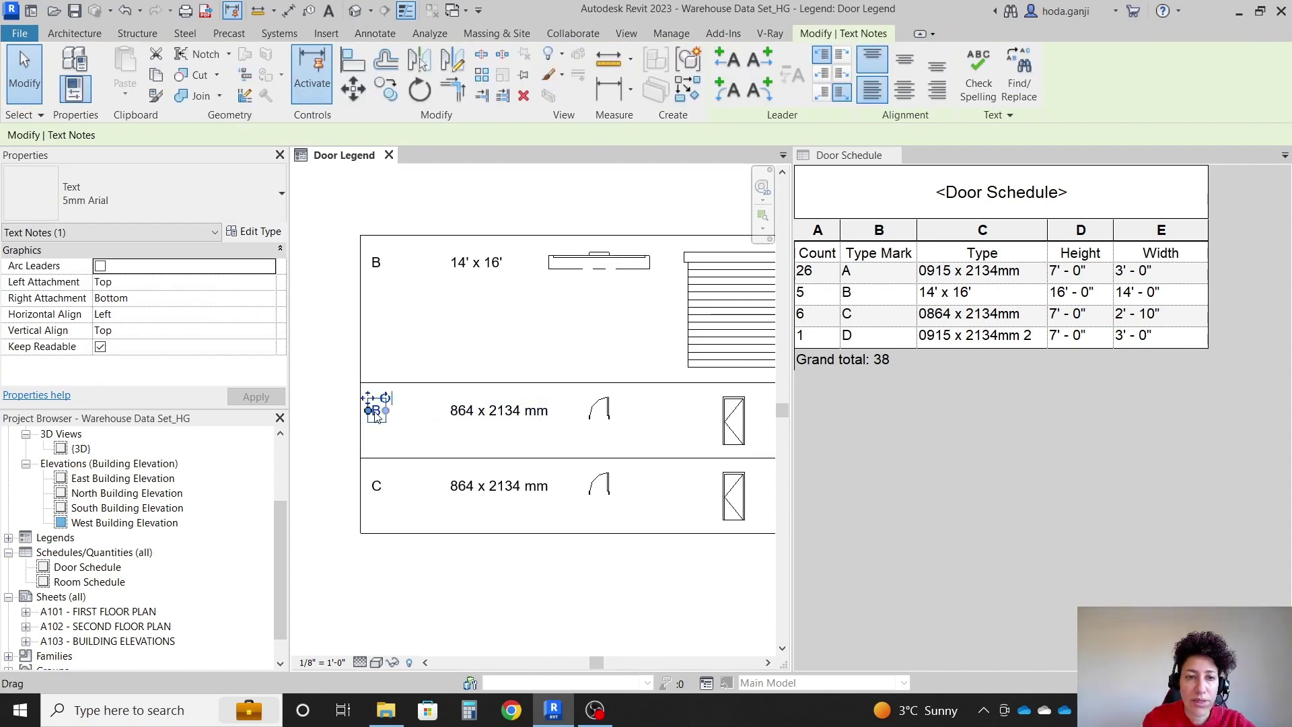
pyautogui.doubleClick(375, 411)
pyautogui.press('BackSpace')
pyautogui.write('A')
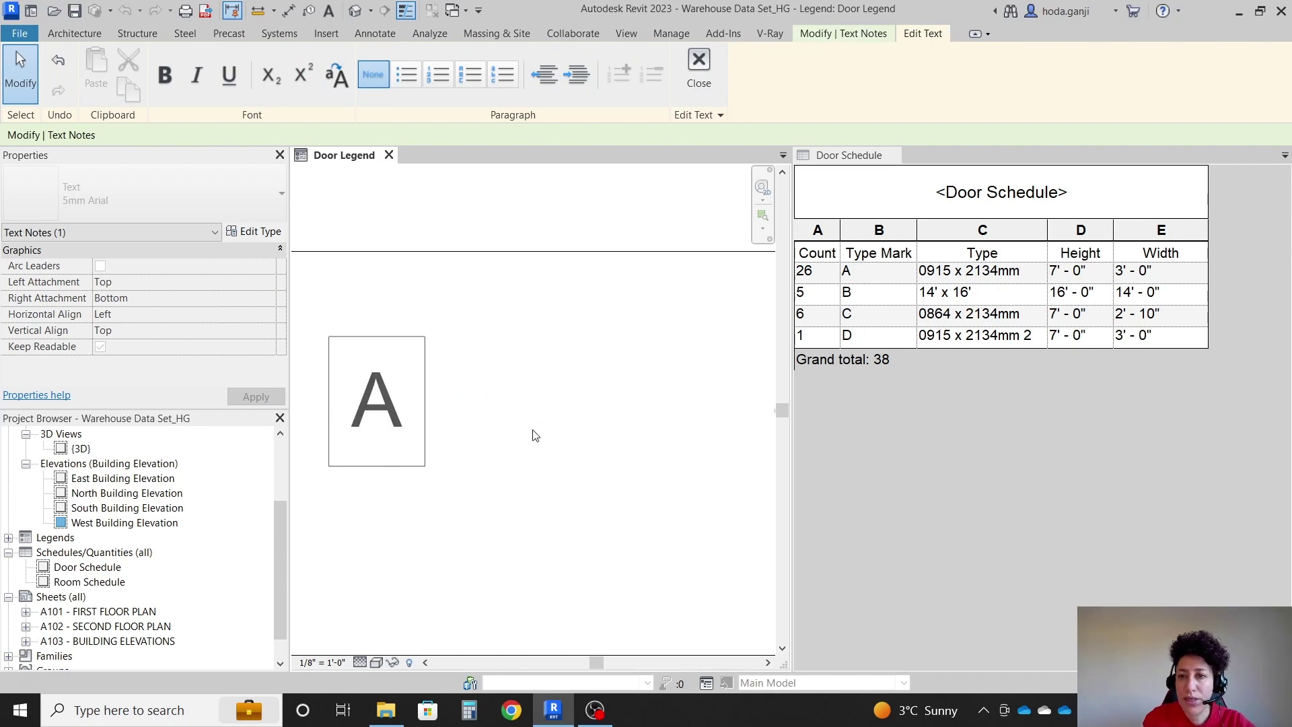
pyautogui.click(531, 424)
pyautogui.scroll(-1, 542, 377)
pyautogui.press('Escape')
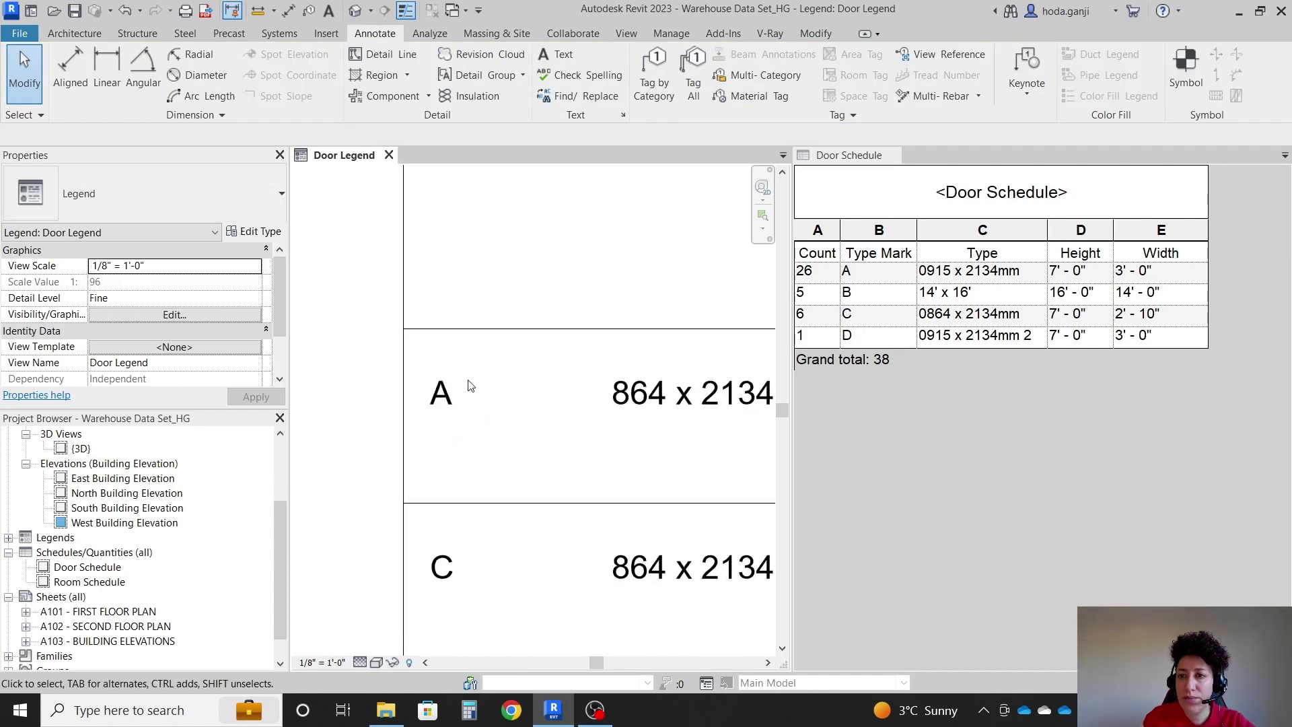
pyautogui.scroll(-3, 470, 386)
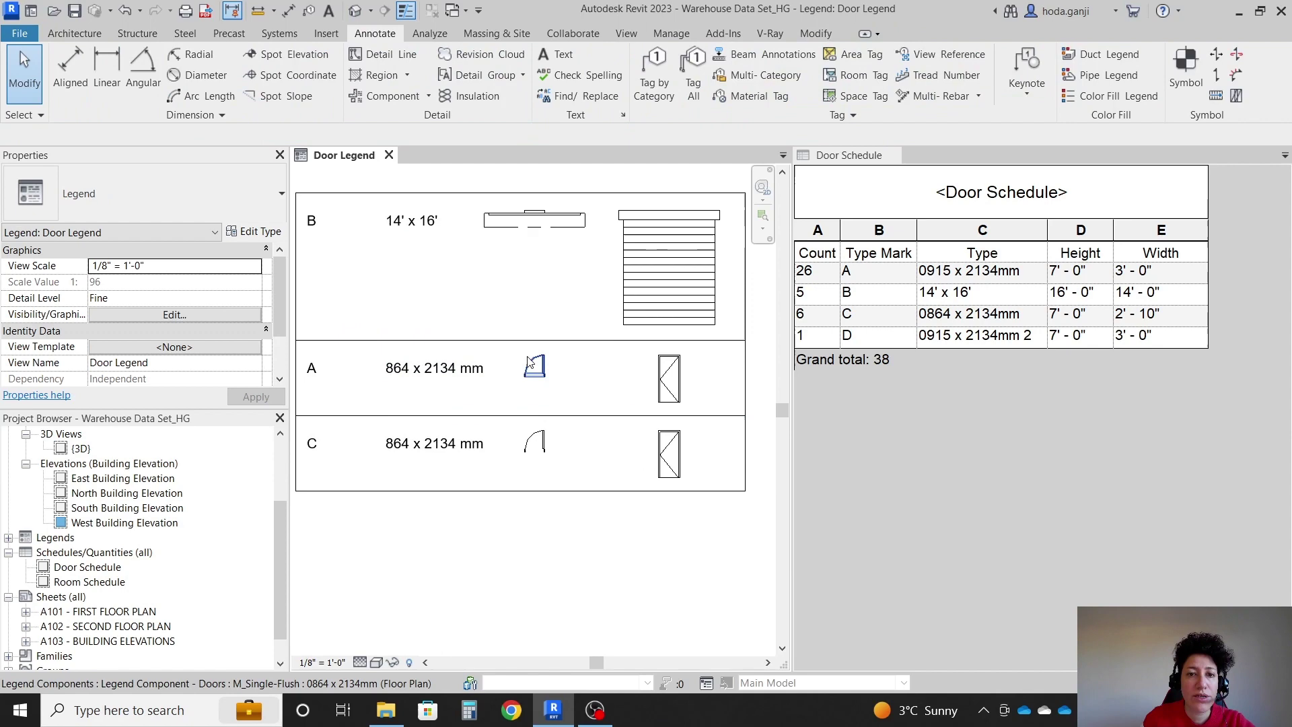
# Switch row A's plan and elevation doors to M_Single-Flush 0915 x 2134mm.
pyautogui.click(531, 364)
pyautogui.click(388, 135)
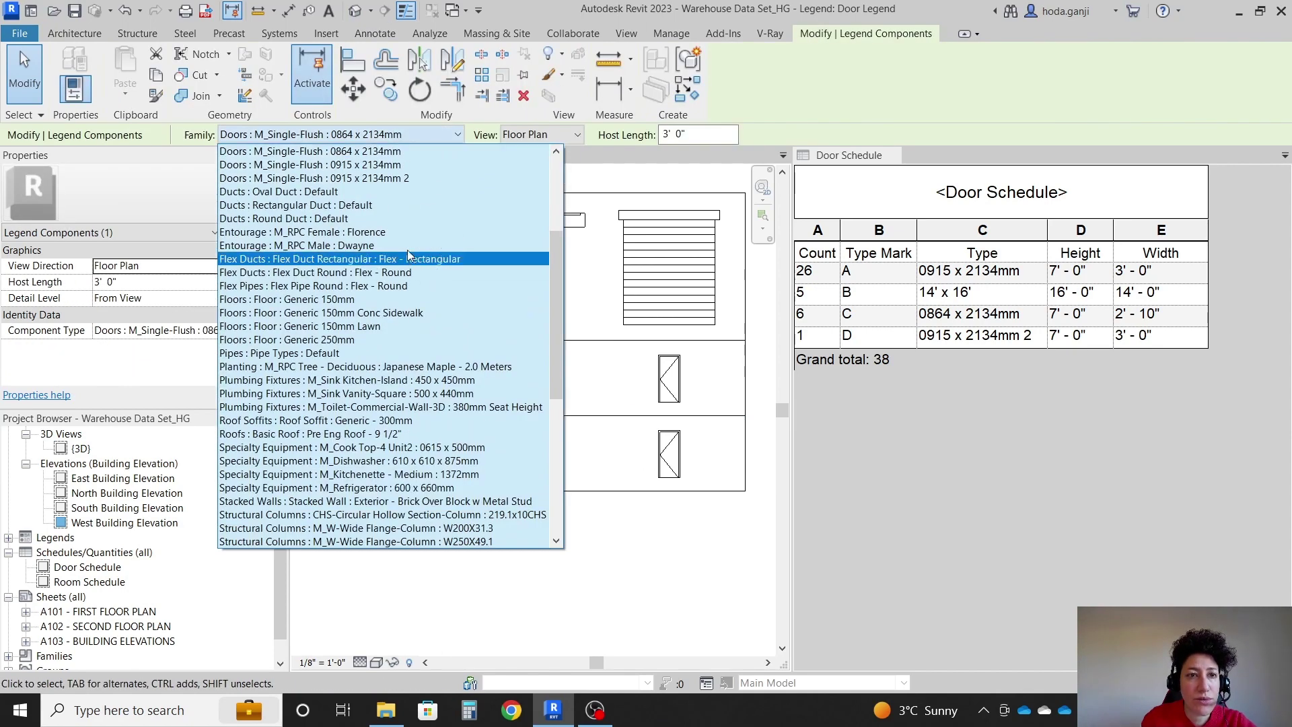
pyautogui.click(404, 164)
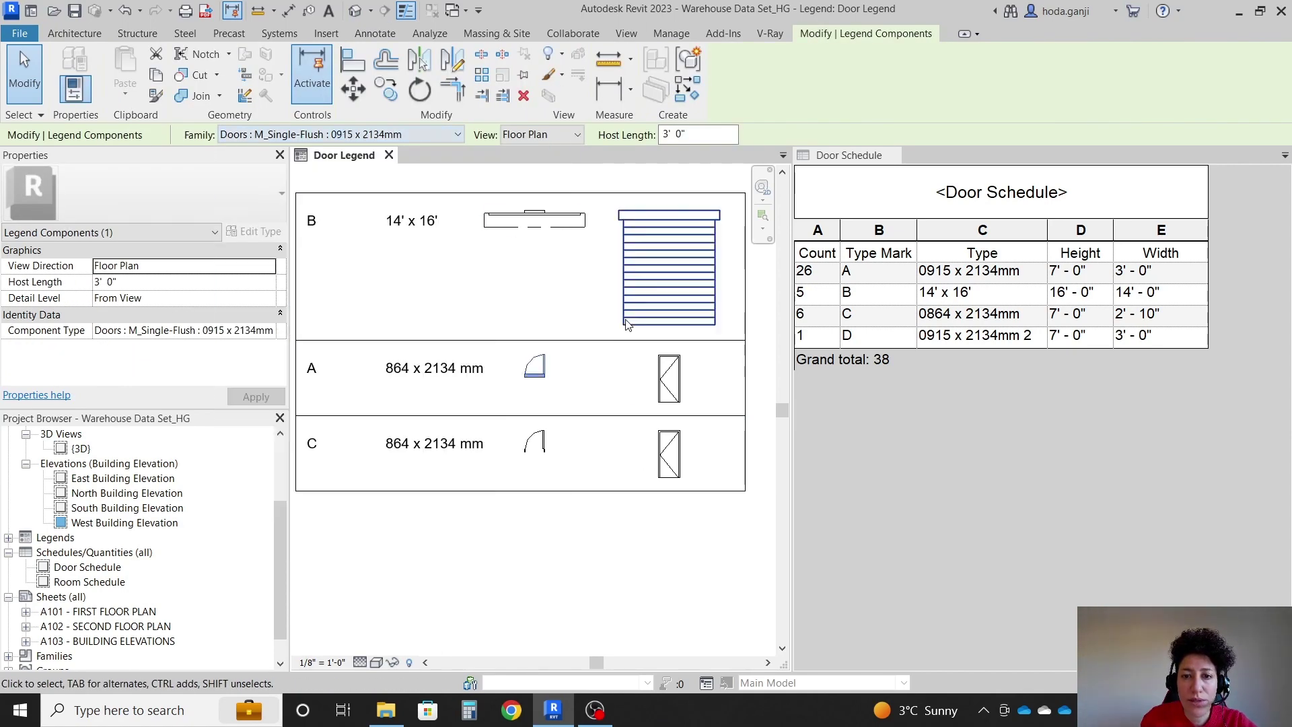
pyautogui.click(388, 135)
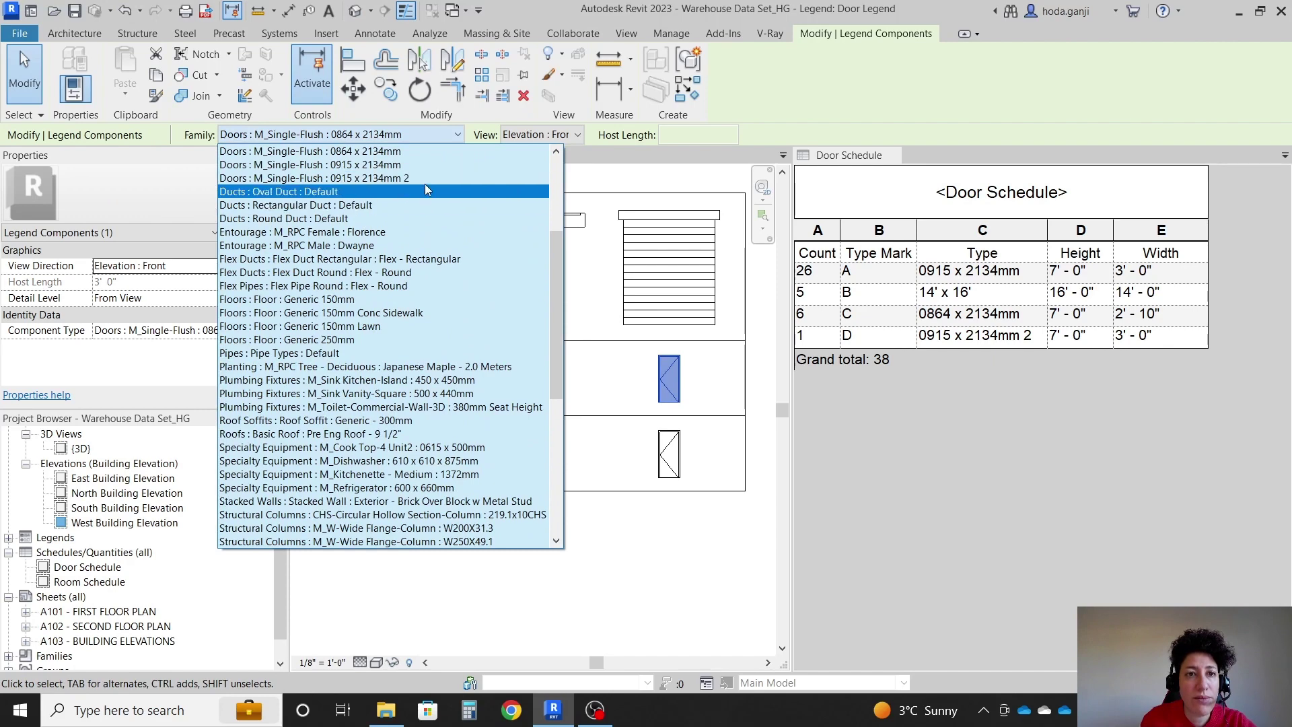
pyautogui.click(423, 168)
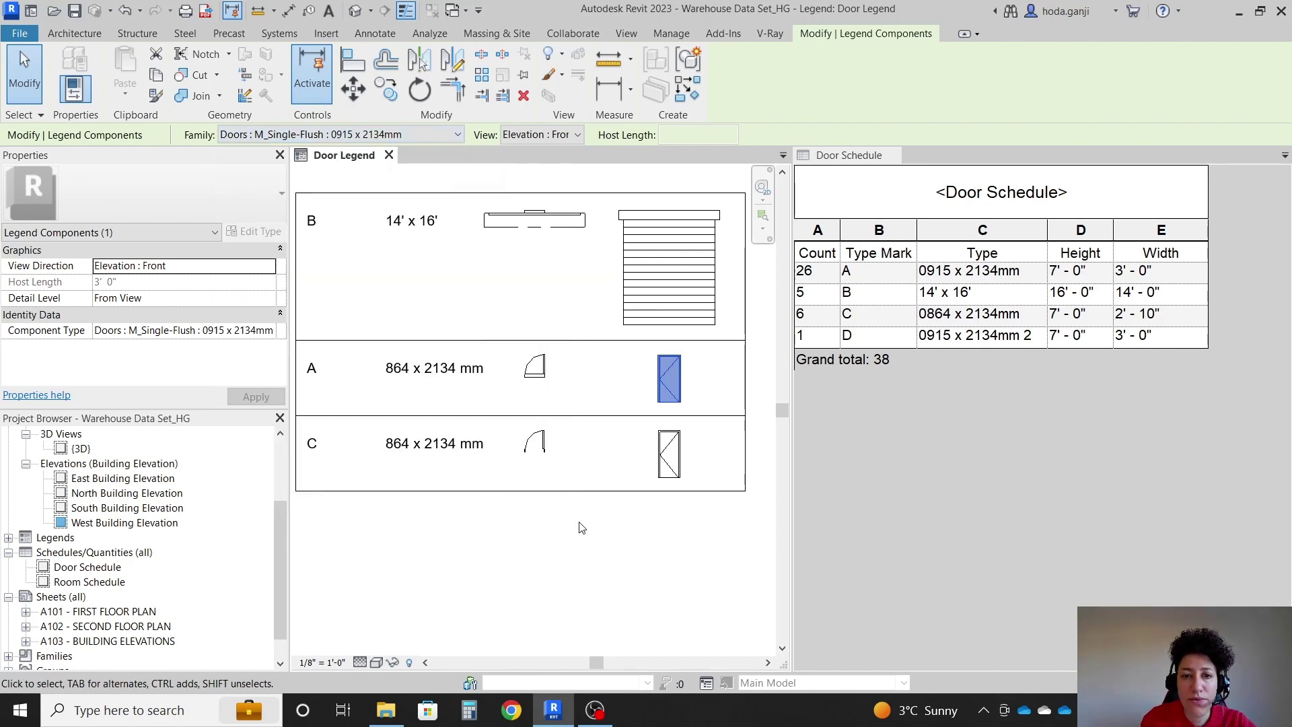
pyautogui.press('Escape')
pyautogui.scroll(-2, 515, 412)
# Copy all of row A's elements into a new legend row.
pyautogui.scroll(1, 547, 454)
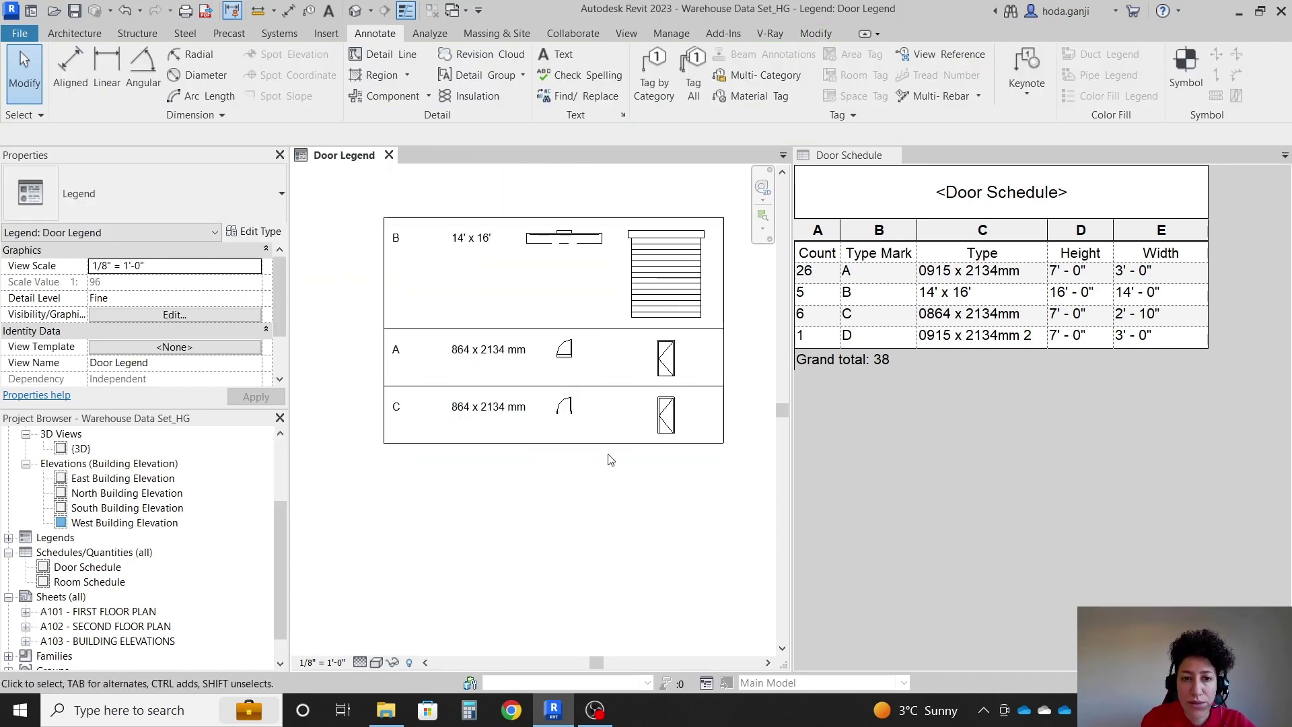
pyautogui.moveTo(704, 378); pyautogui.dragTo(374, 337)
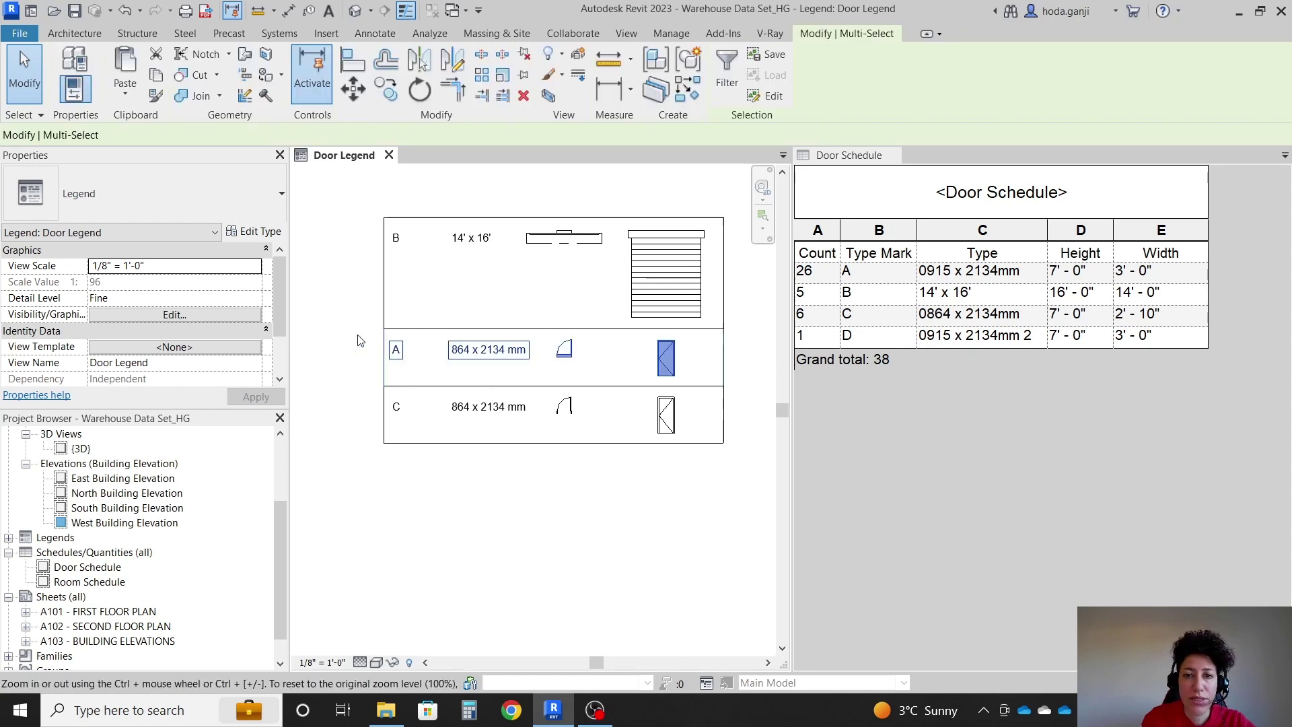
pyautogui.click(385, 89)
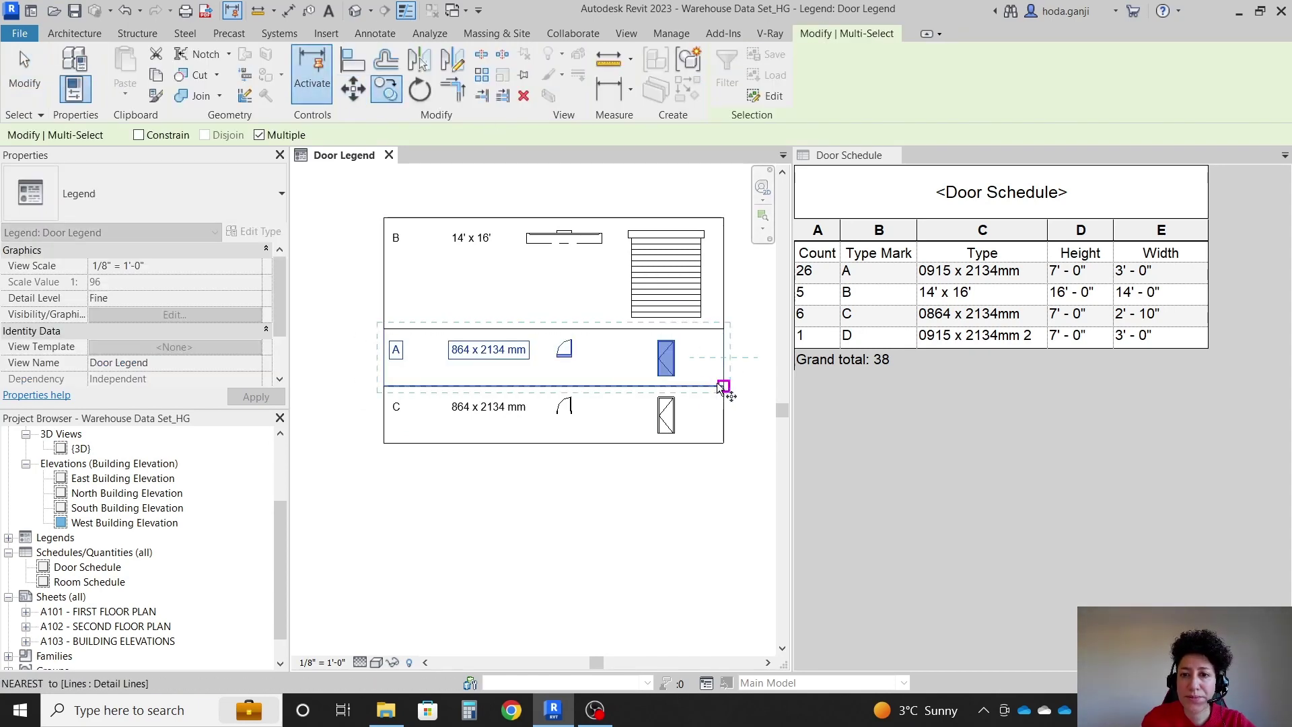
pyautogui.click(724, 385)
pyautogui.click(723, 221)
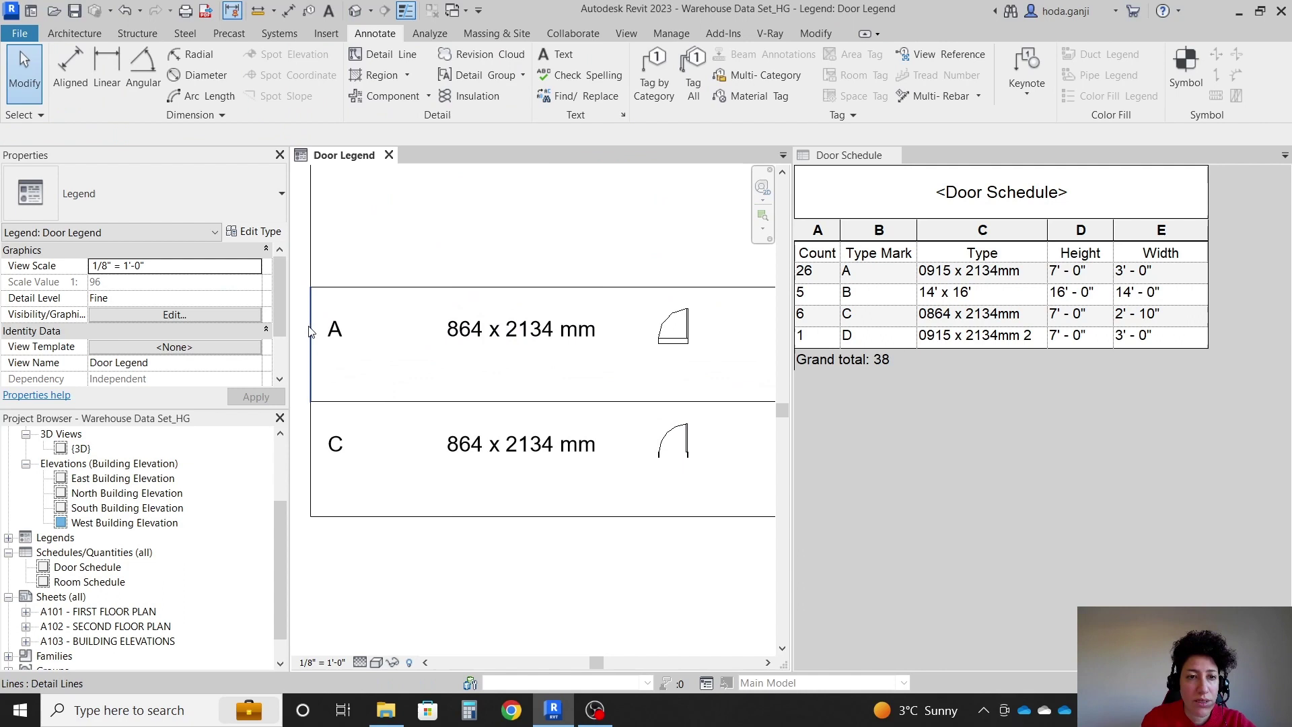
# Relabel the copied row's letter to C and edit the bottom row's letter.
pyautogui.click(334, 337)
pyautogui.doubleClick(335, 337)
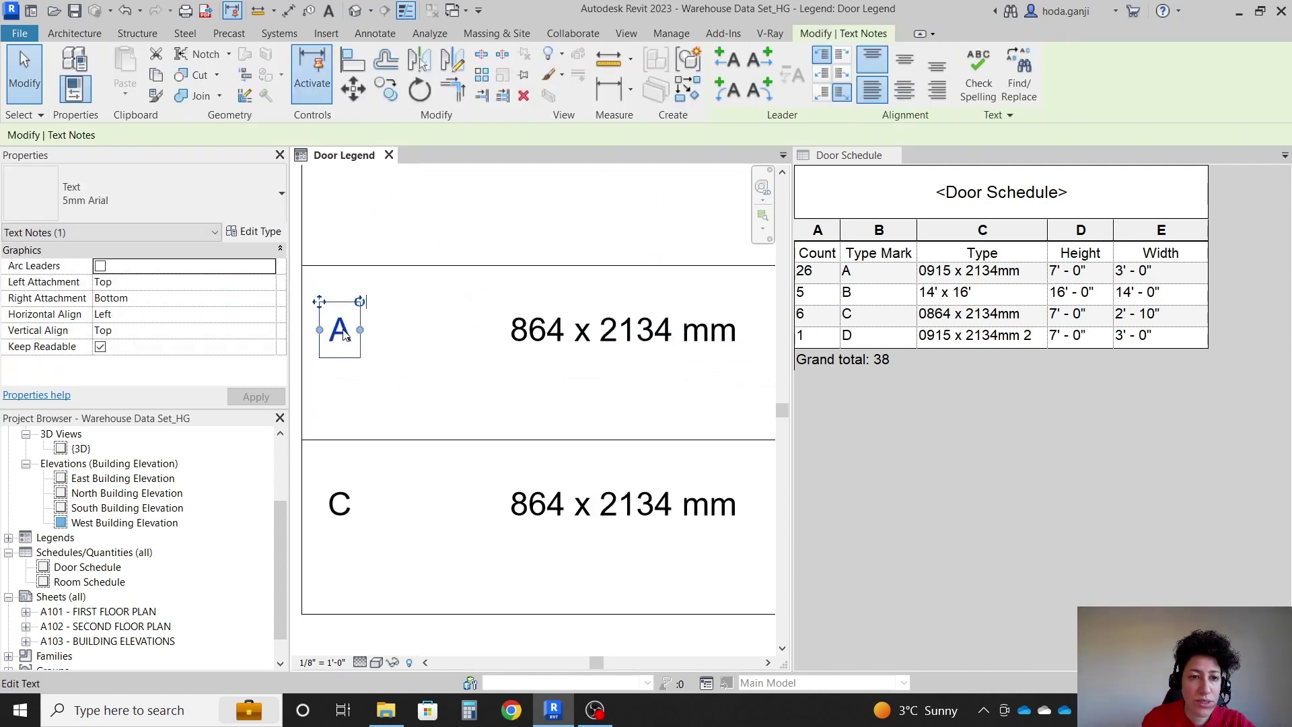
pyautogui.click(343, 334)
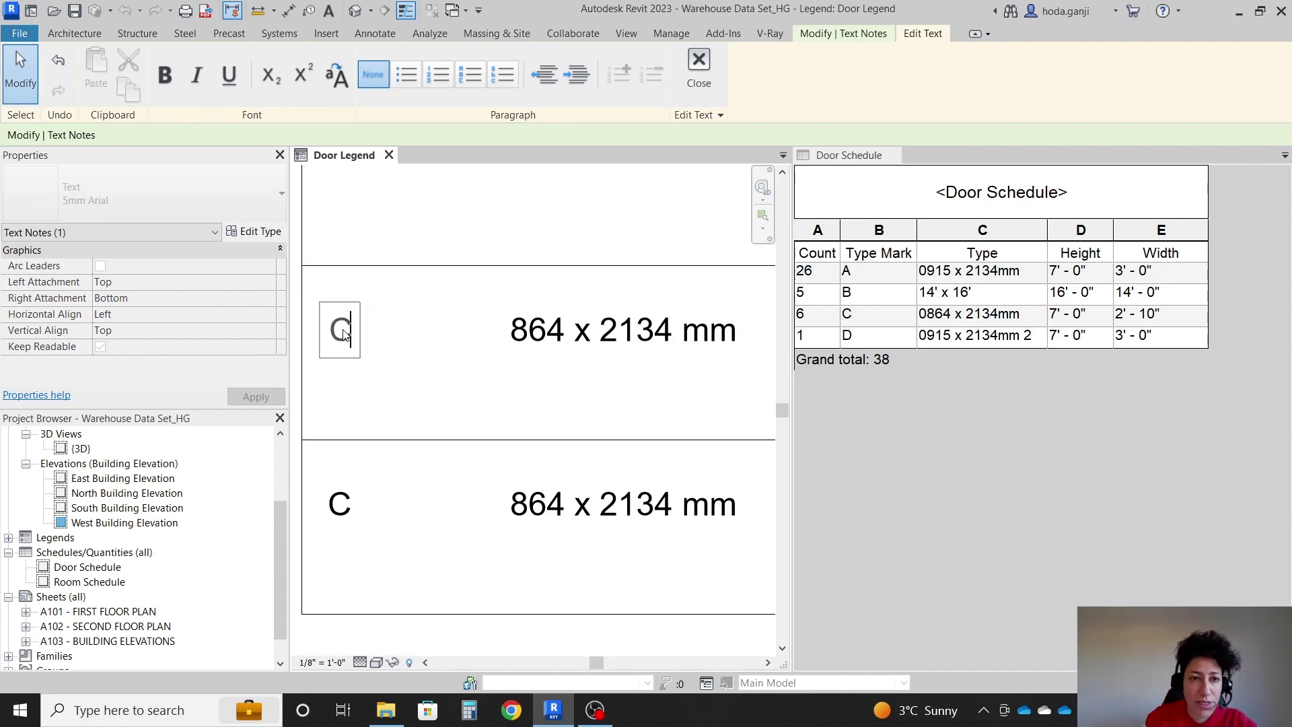
pyautogui.click(447, 407)
pyautogui.doubleClick(339, 515)
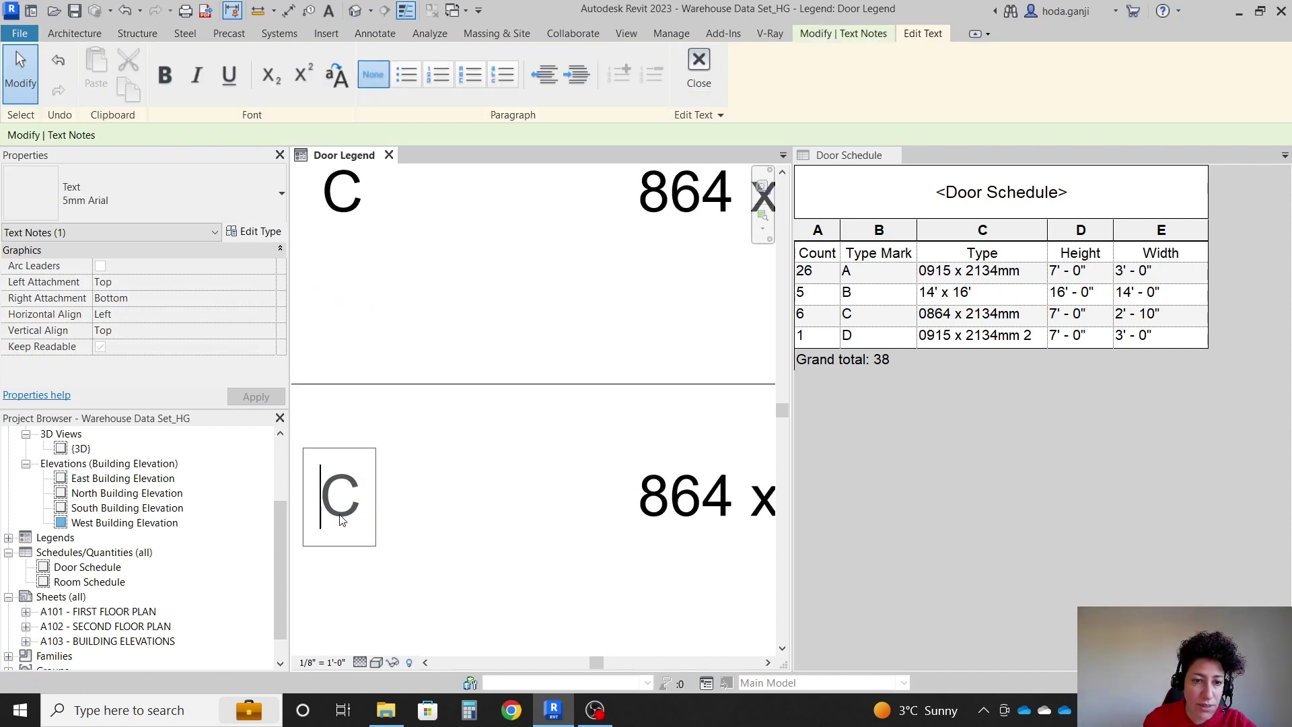
pyautogui.scroll(-5, 342, 518)
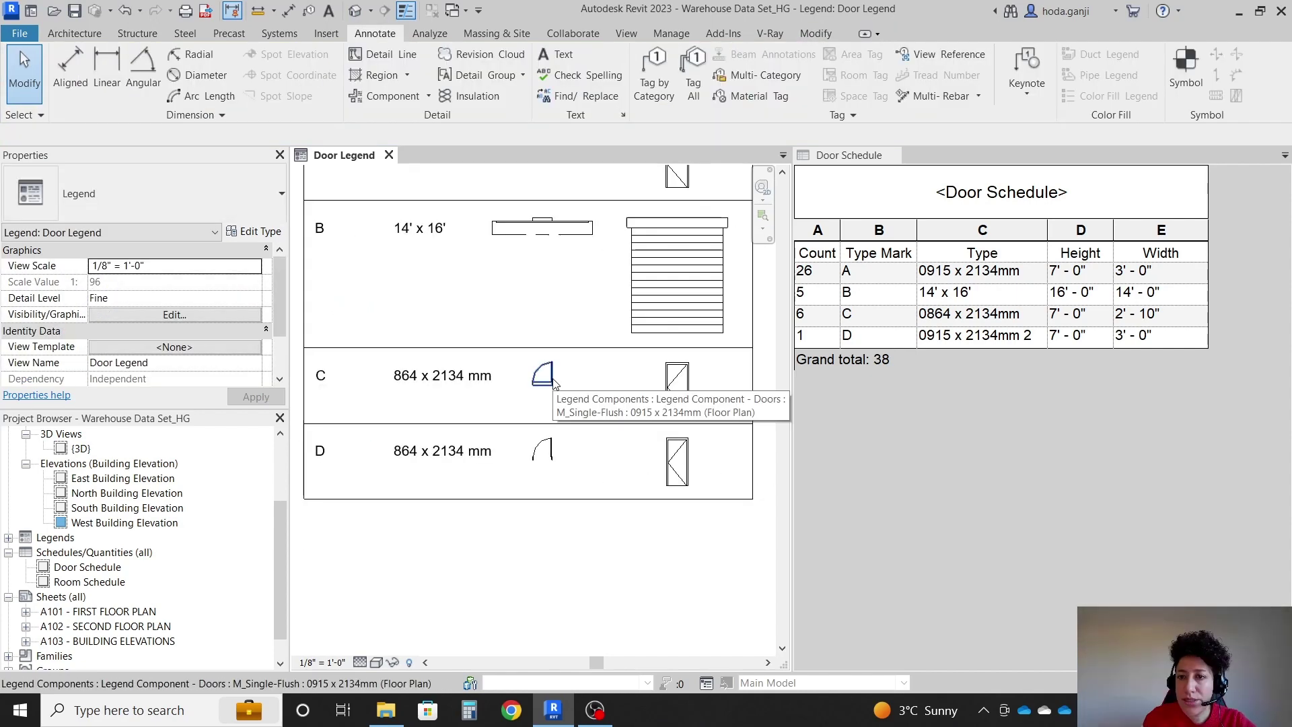
# Set row C's plan and elevation doors to the 0864 x 2134mm type.
pyautogui.click(542, 374)
pyautogui.click(361, 135)
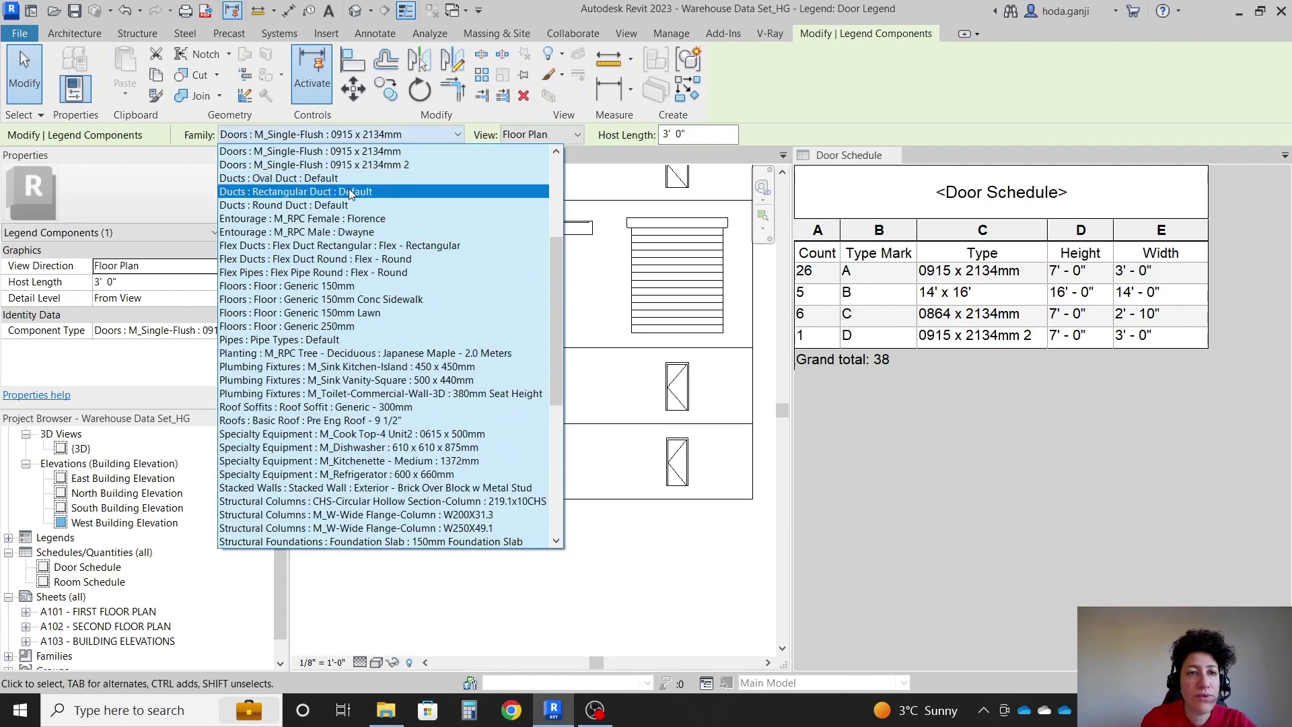
pyautogui.scroll(1, 348, 192)
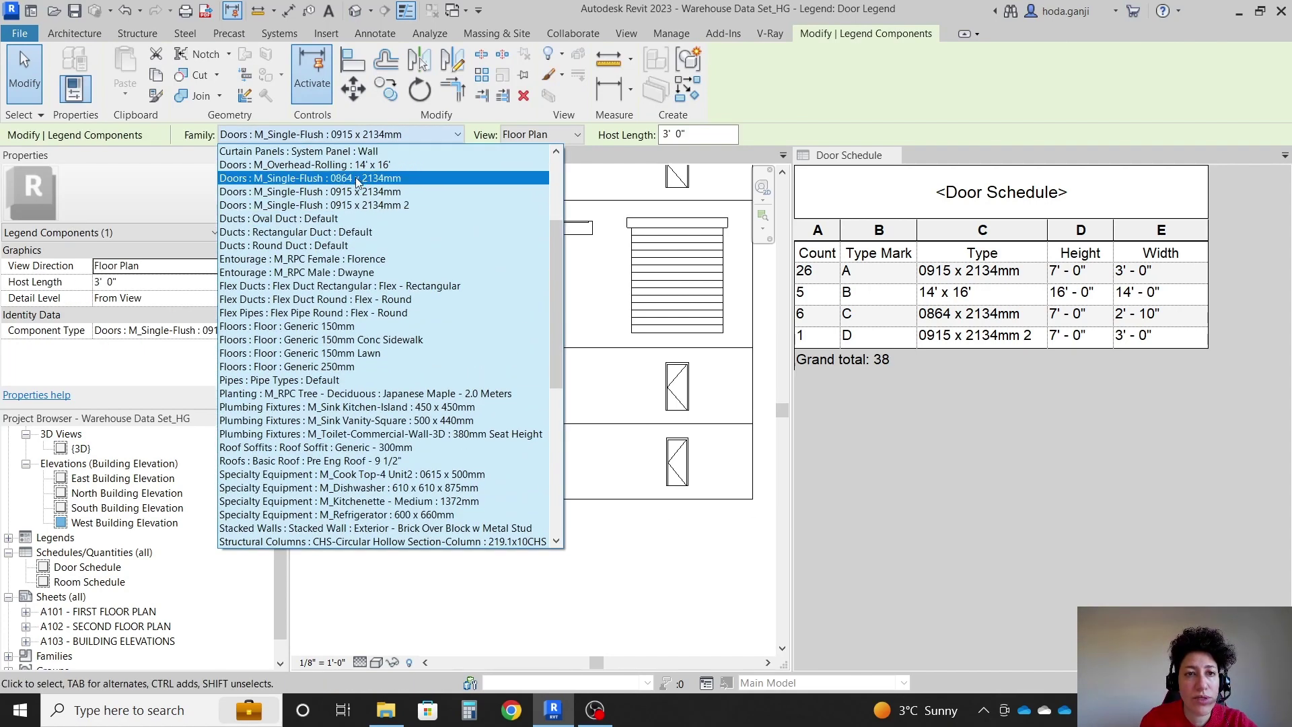
pyautogui.click(336, 178)
pyautogui.click(677, 387)
pyautogui.click(406, 134)
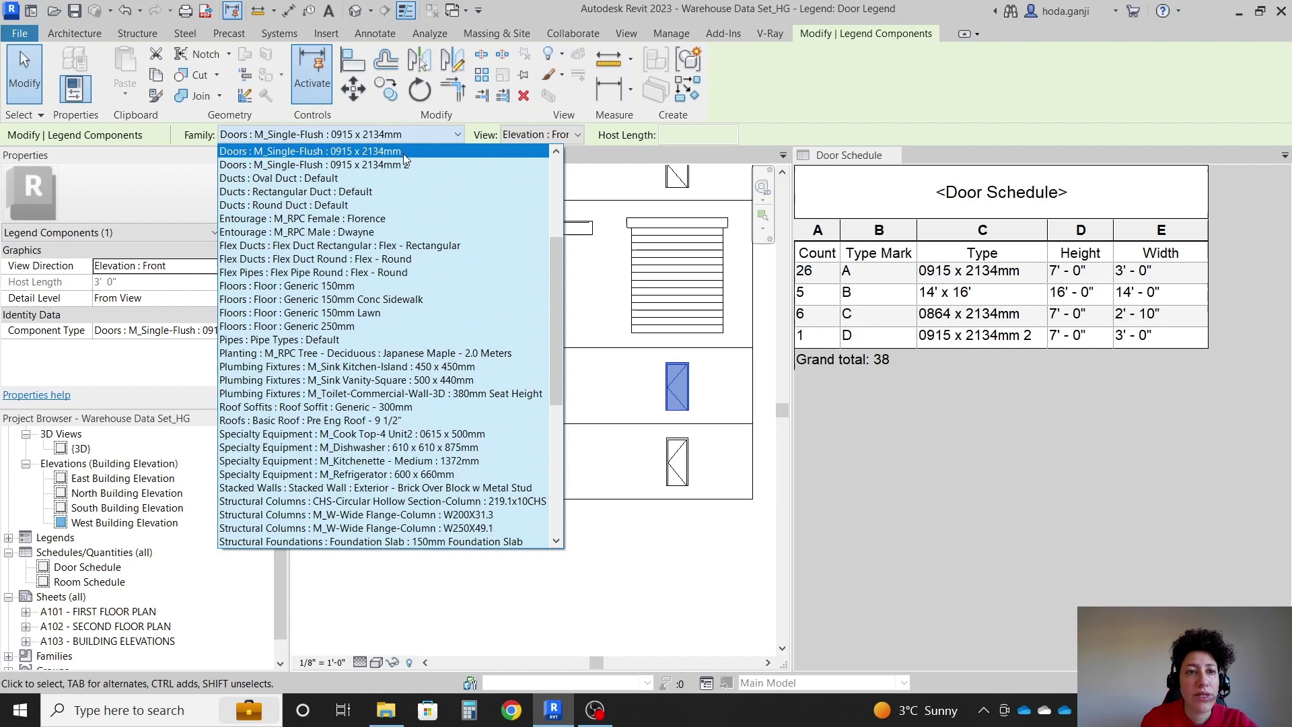
pyautogui.scroll(1, 400, 167)
pyautogui.click(398, 177)
# Set row D's plan and elevation doors to the 0915 x 2134mm 2 type.
pyautogui.click(542, 450)
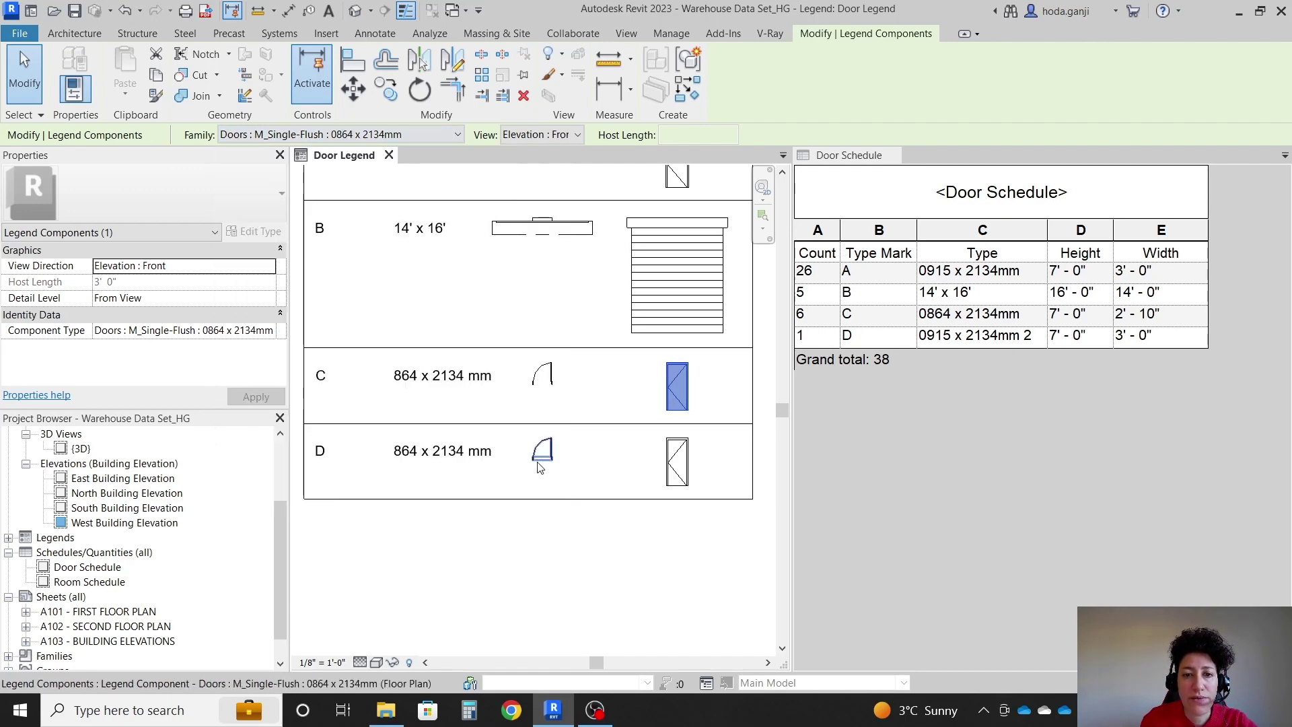
pyautogui.click(374, 136)
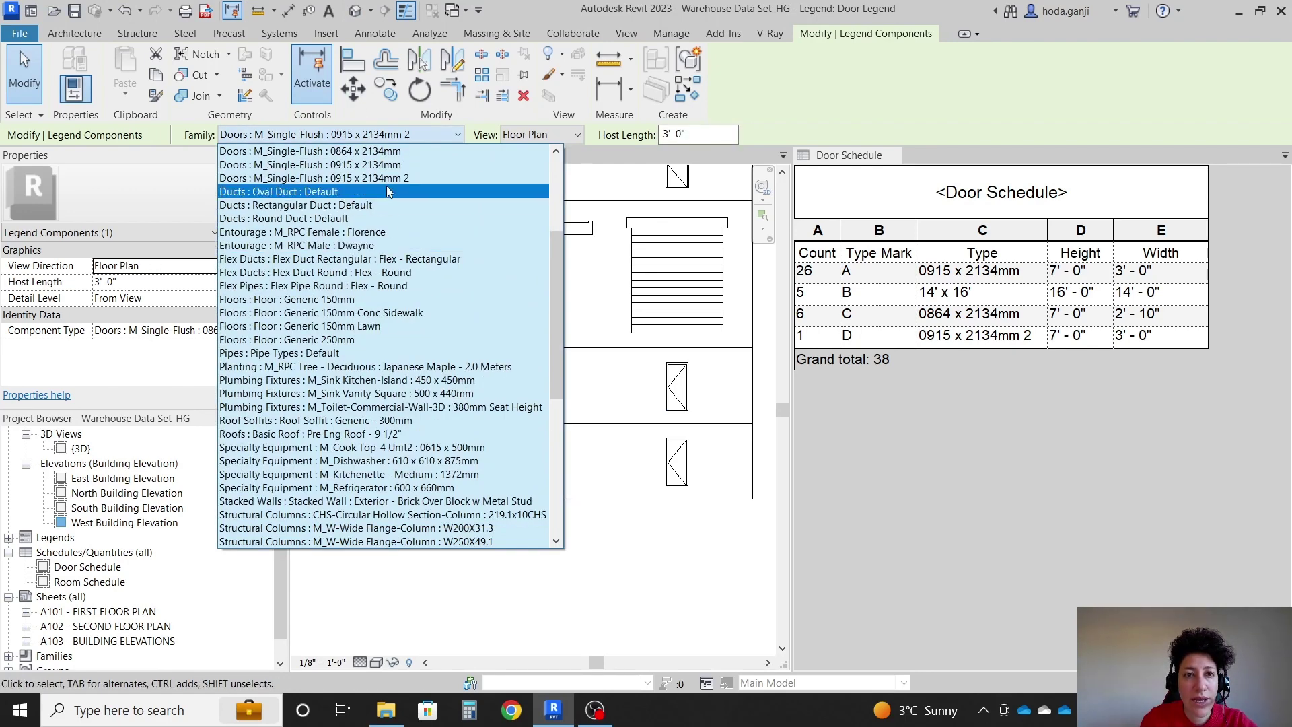
pyautogui.click(386, 186)
pyautogui.click(677, 461)
pyautogui.click(408, 132)
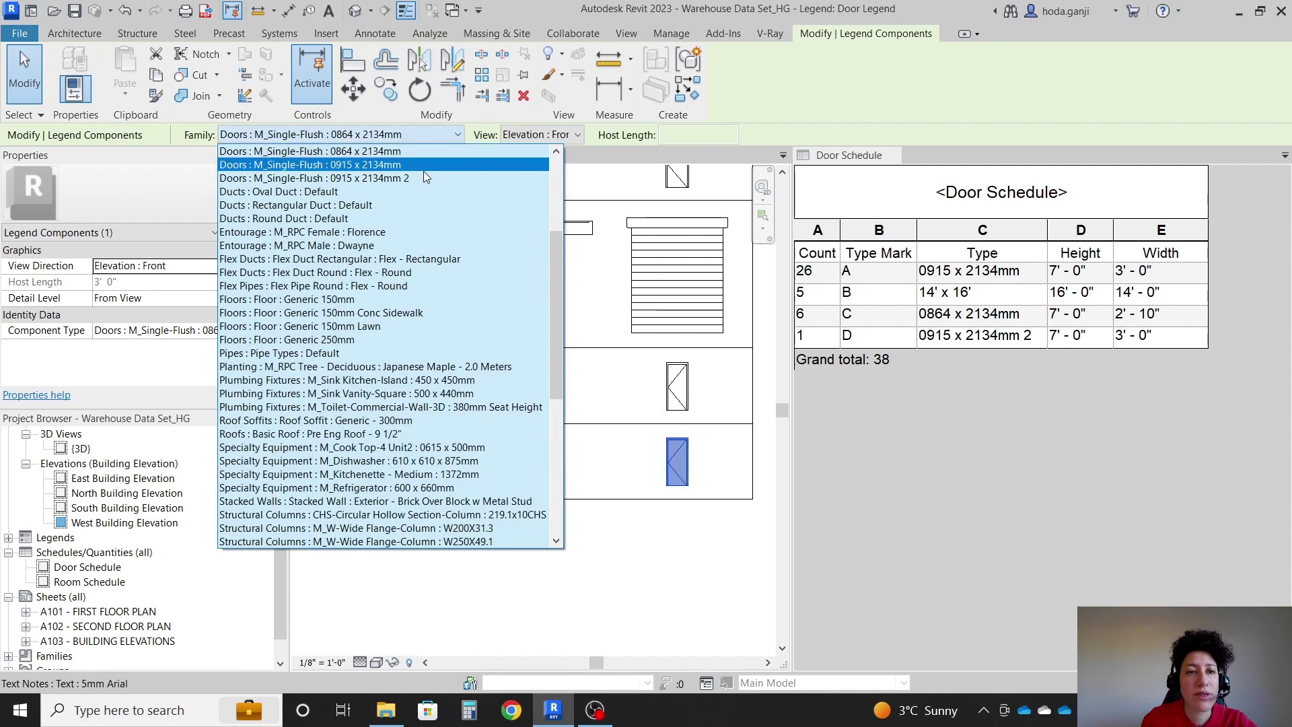
pyautogui.click(426, 178)
pyautogui.press('Escape')
pyautogui.scroll(3, 469, 453)
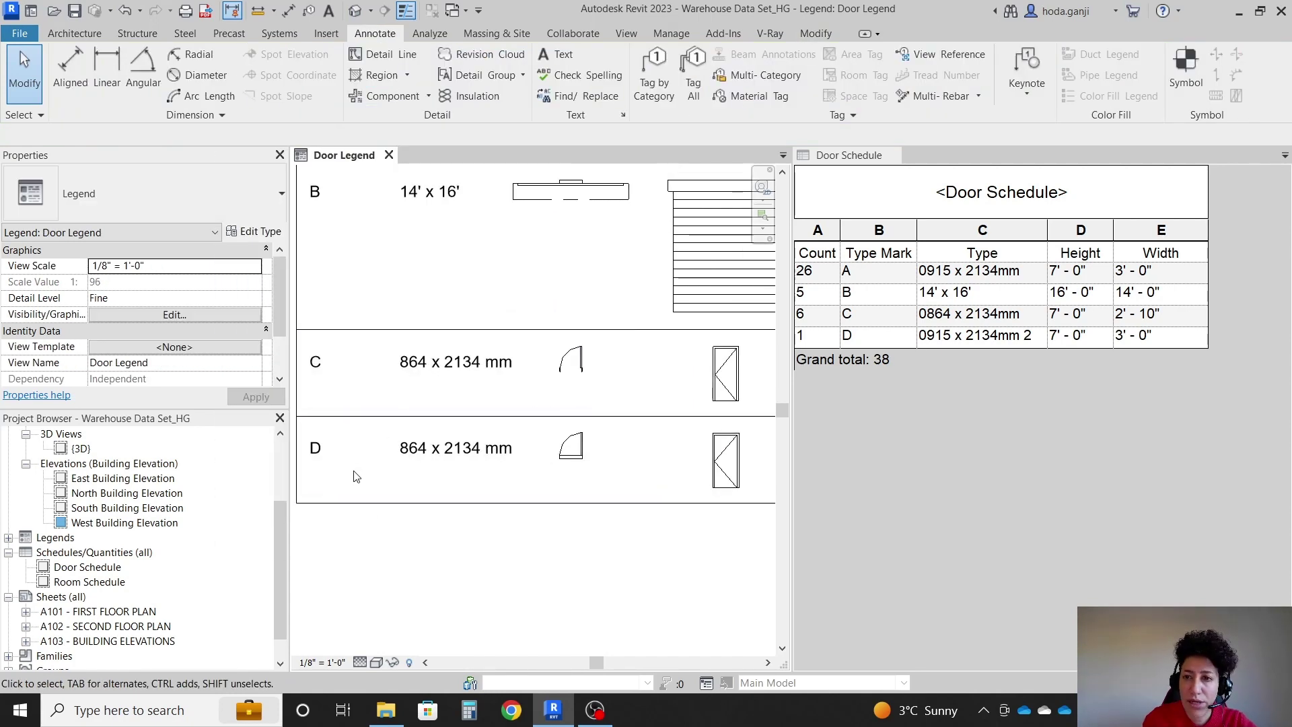
pyautogui.scroll(-3, 469, 452)
pyautogui.scroll(1, 457, 242)
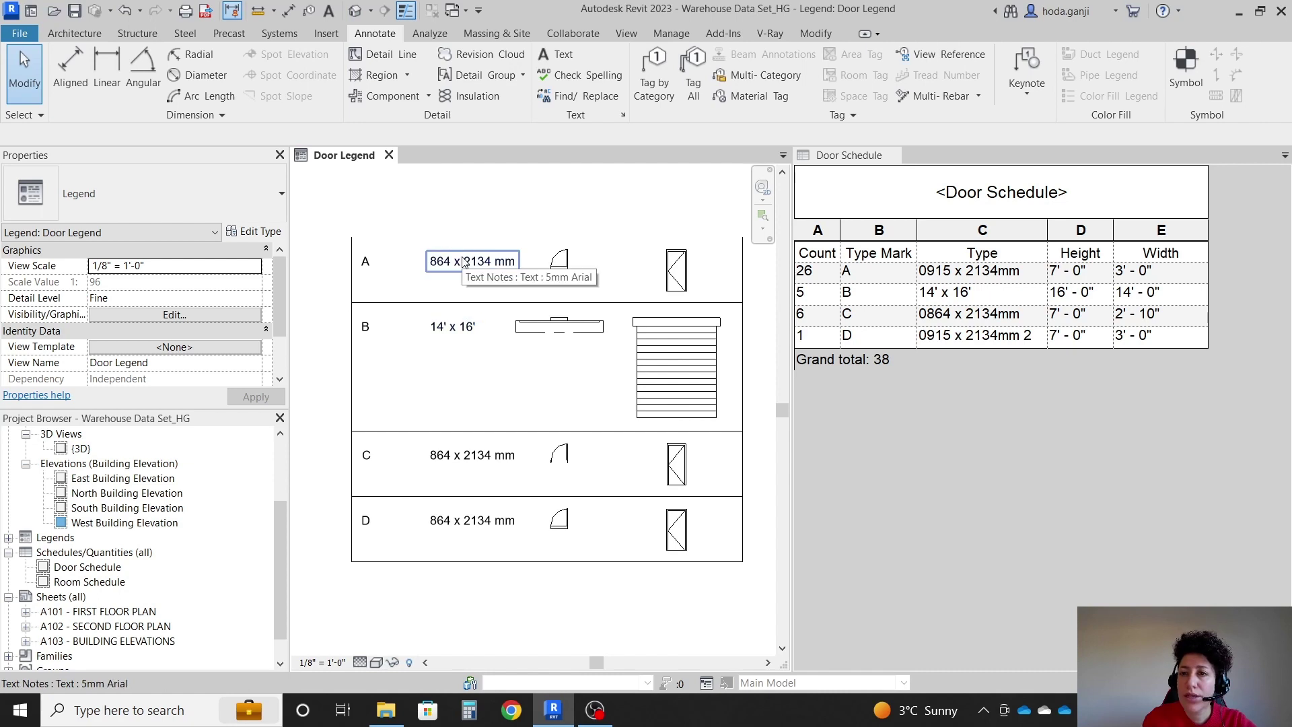
# Edit row A's size label to read 915 x 2134 mm.
pyautogui.doubleClick(463, 262)
pyautogui.scroll(1, 457, 262)
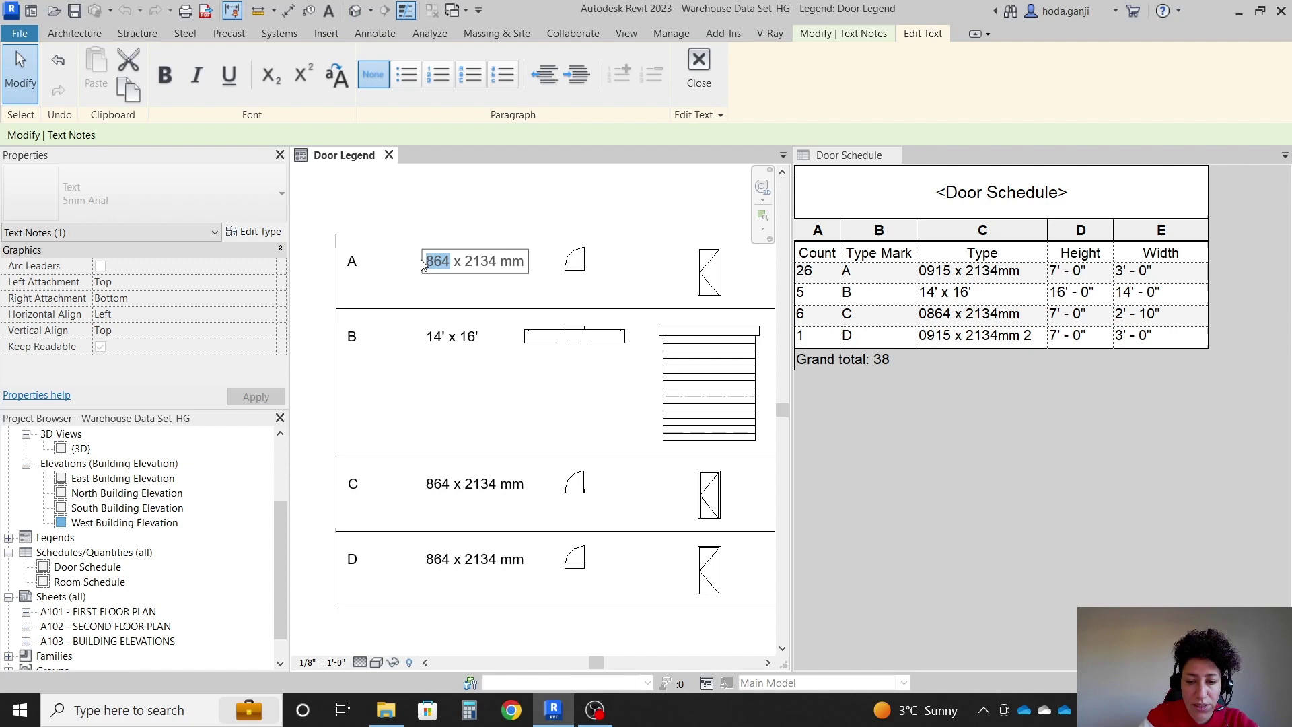
pyautogui.write('915')
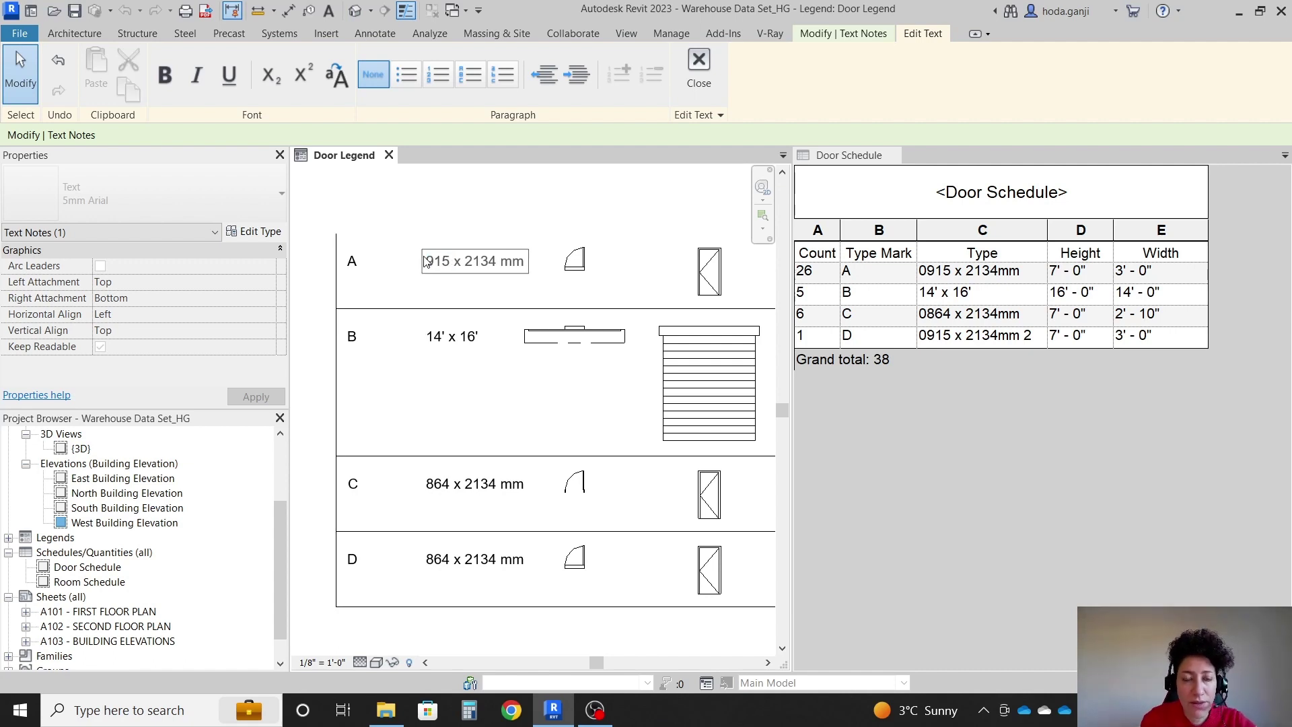
pyautogui.hotkey('ctrl', 'a')
pyautogui.hotkey('ctrl', 'c')
pyautogui.click(528, 189)
# Paste the size into row D's label and make it 915 x 2134 mm 2.
pyautogui.click(465, 559)
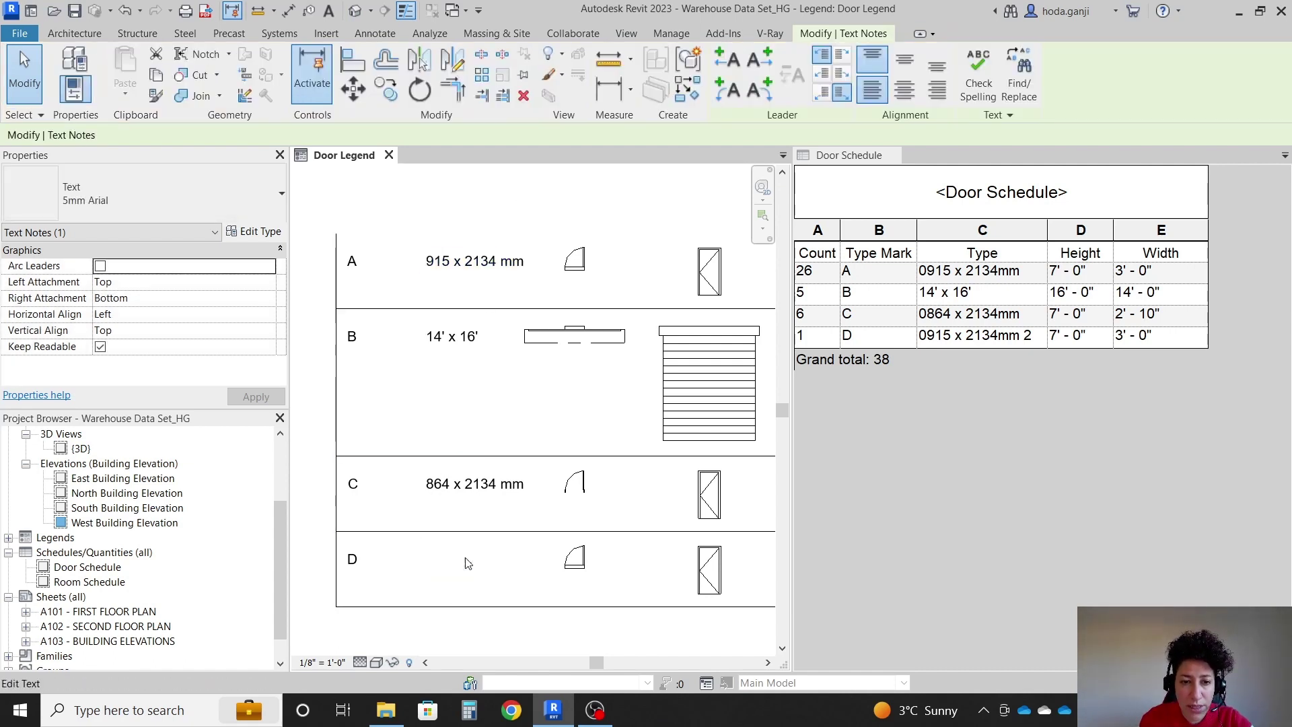
pyautogui.click(466, 559)
pyautogui.hotkey('ctrl', 'v')
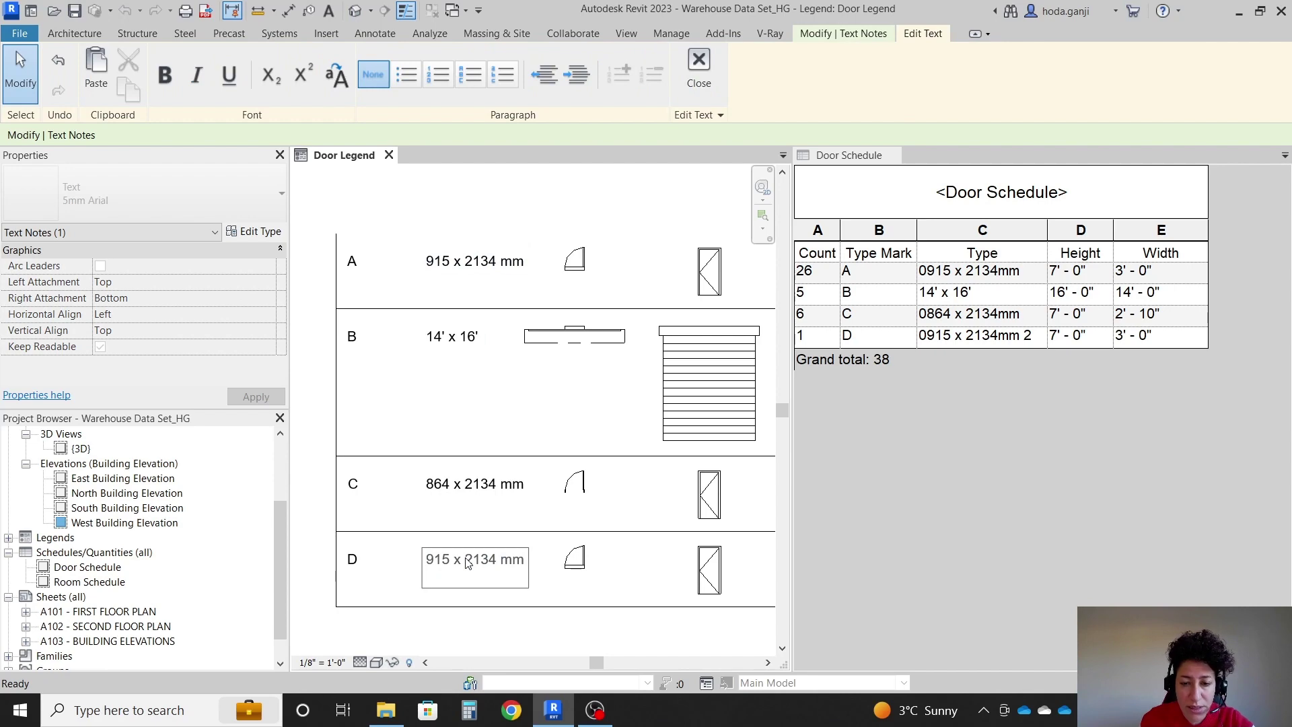
pyautogui.write('2')
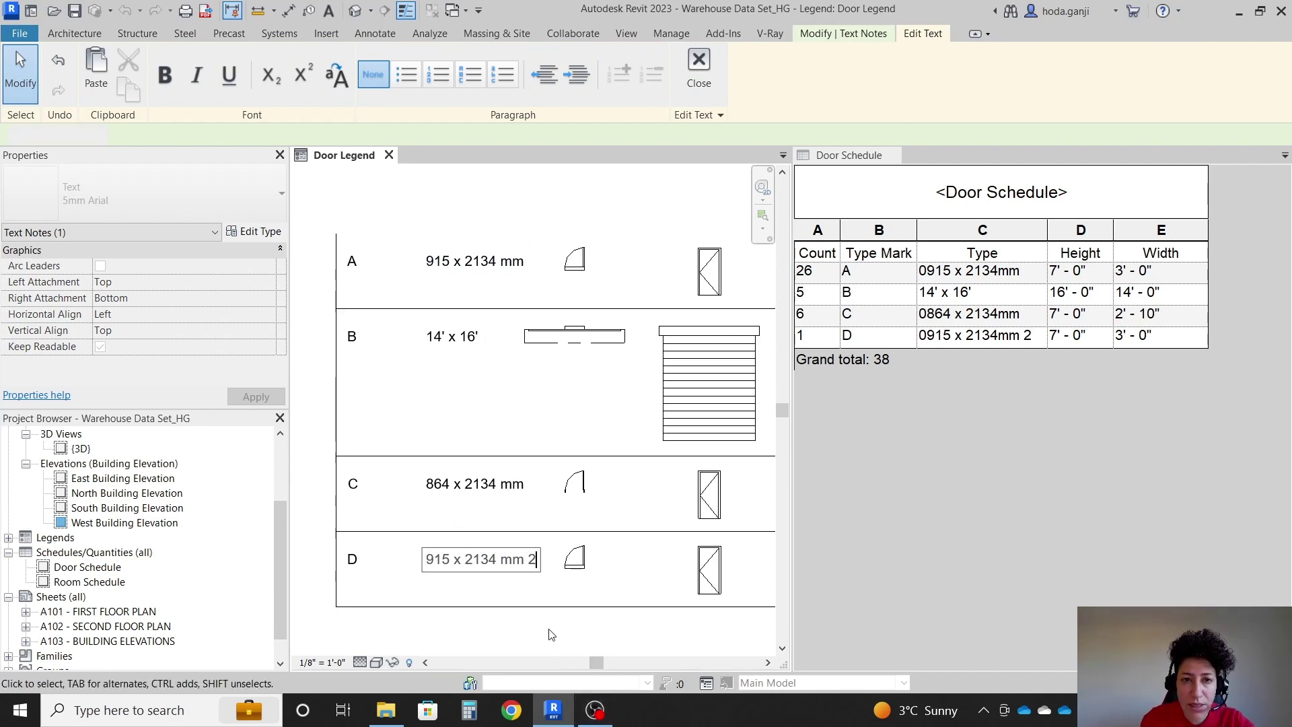
pyautogui.press('Escape')
pyautogui.scroll(-2, 511, 437)
pyautogui.press('Escape')
pyautogui.scroll(1, 448, 404)
pyautogui.scroll(1, 471, 488)
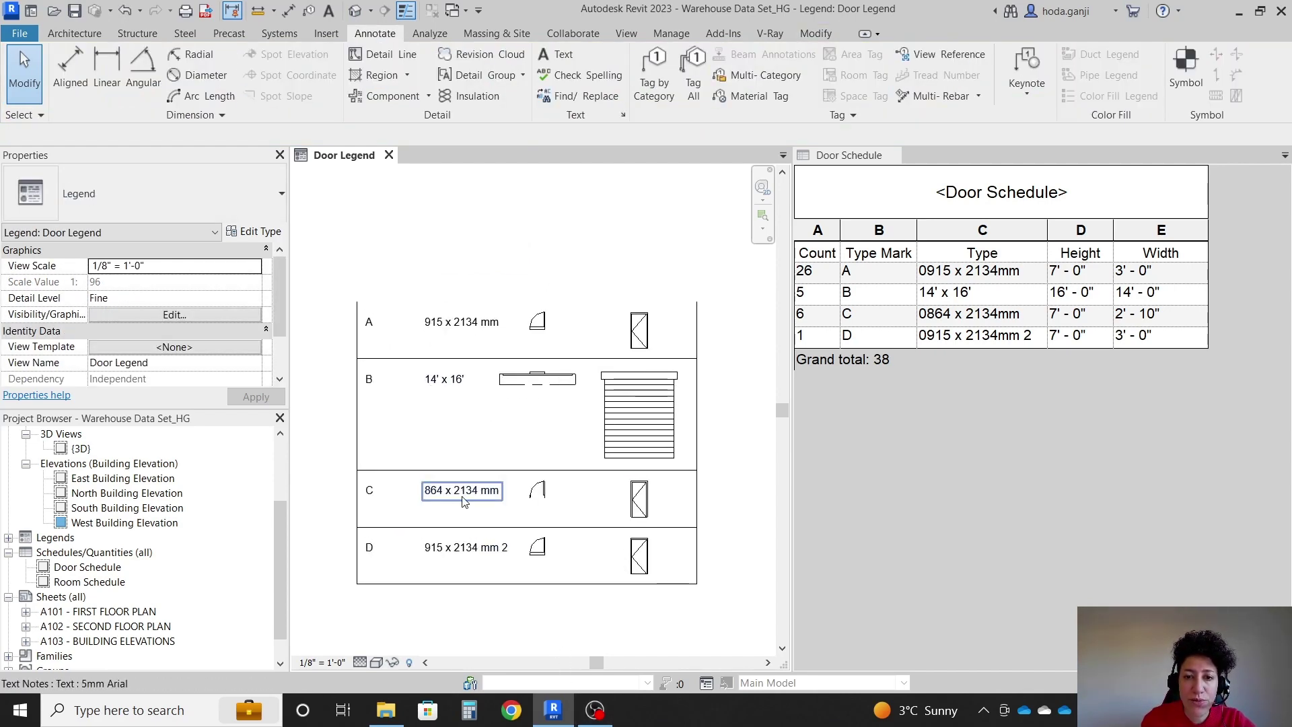
# Draw detail lines for the legend's top border and a vertical divider.
pyautogui.click(382, 54)
pyautogui.click(357, 301)
pyautogui.click(697, 301)
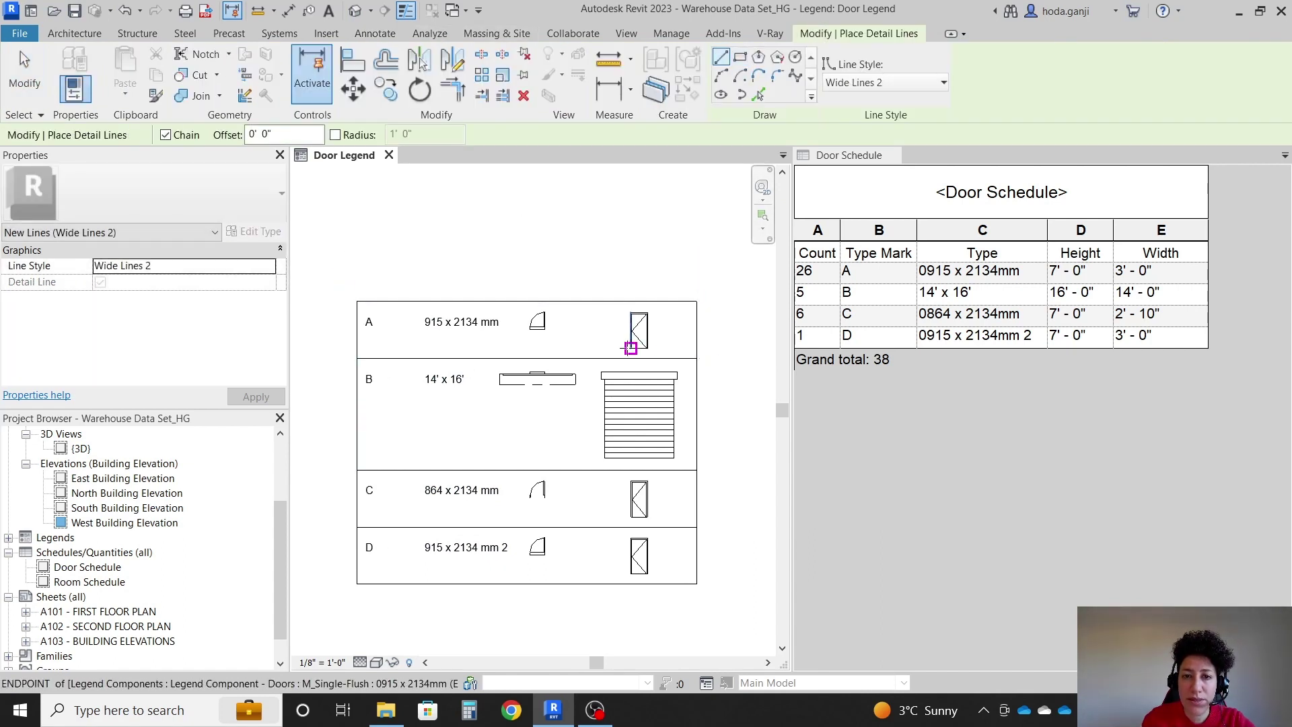
pyautogui.click(697, 584)
pyautogui.click(592, 584)
pyautogui.click(591, 301)
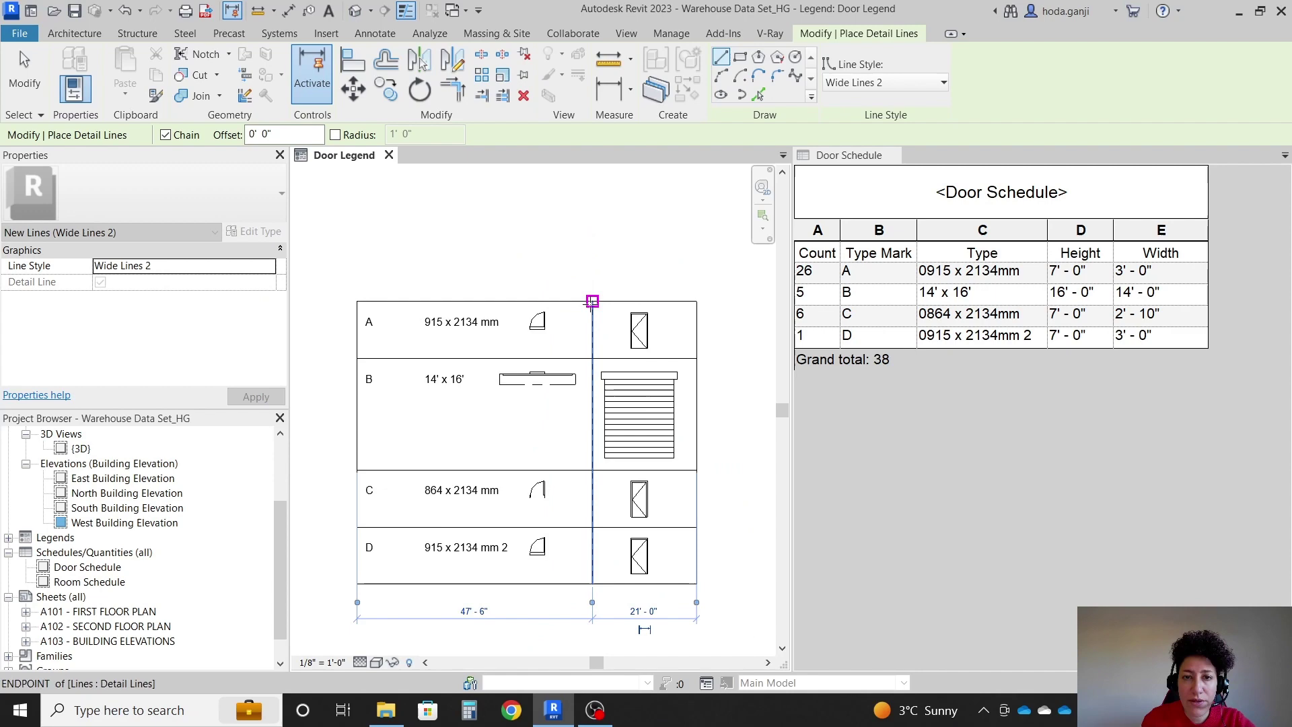
pyautogui.press('Escape')
pyautogui.press('Escape')
# Nudge the four rows' size labels to the left.
pyautogui.click(592, 329)
pyautogui.click(474, 256)
pyautogui.click(462, 321)
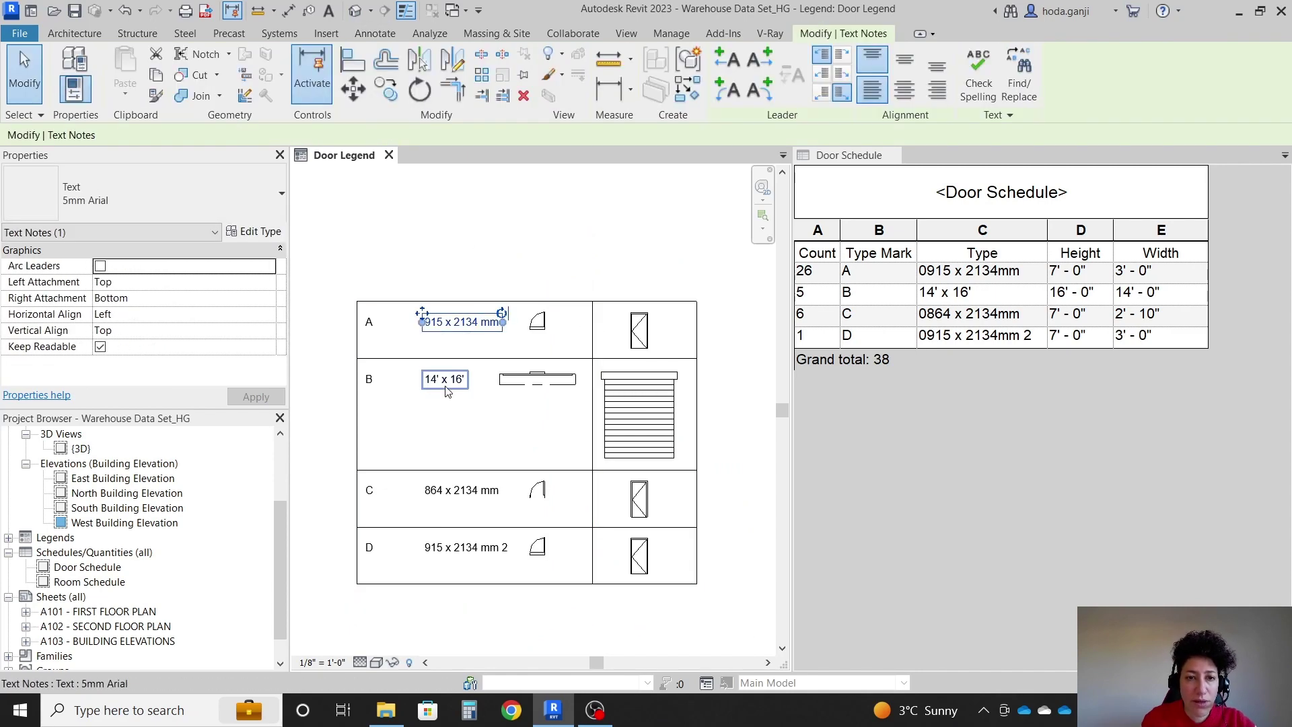
pyautogui.keyDown('ctrl'); pyautogui.click(445, 379); pyautogui.keyUp('ctrl')
pyautogui.keyDown('ctrl'); pyautogui.click(469, 567); pyautogui.keyUp('ctrl')
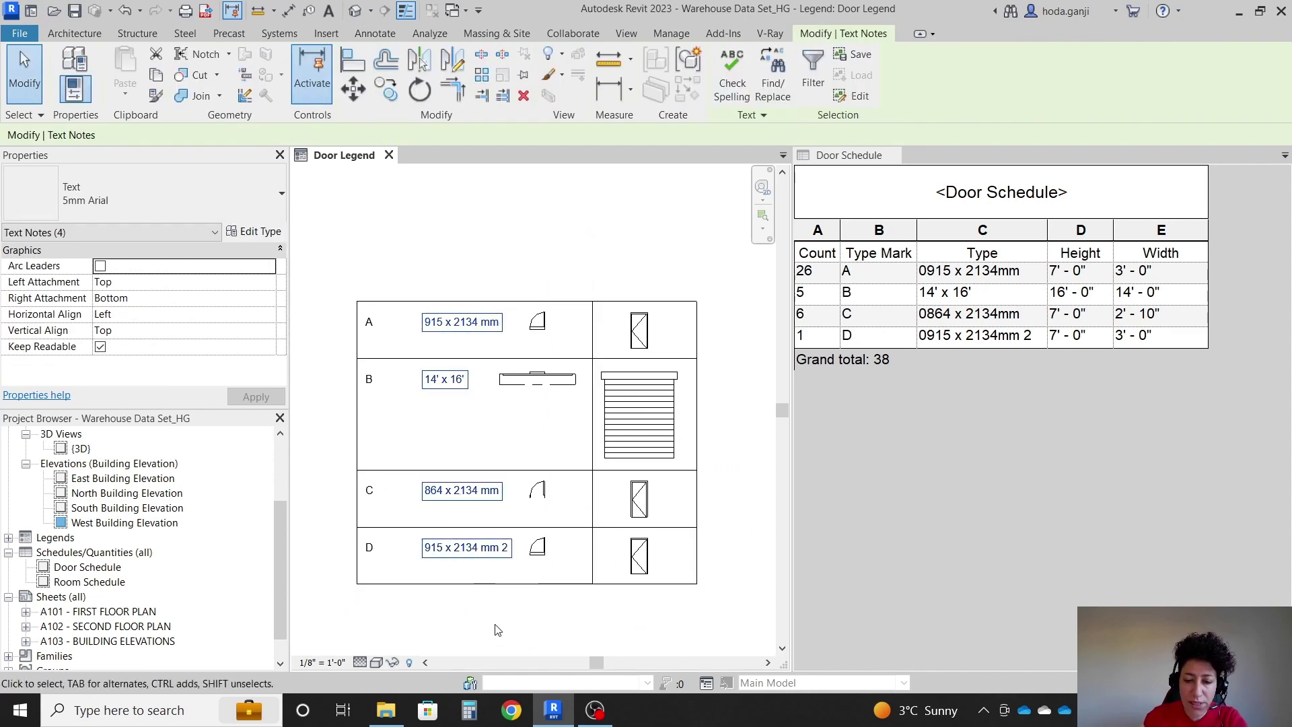
pyautogui.press('Left')
pyautogui.press('Left')
pyautogui.press('Left')
pyautogui.press('Left')
pyautogui.press('Left')
pyautogui.press('Left')
pyautogui.press('Left')
pyautogui.press('Left')
pyautogui.press('Left')
pyautogui.press('Escape')
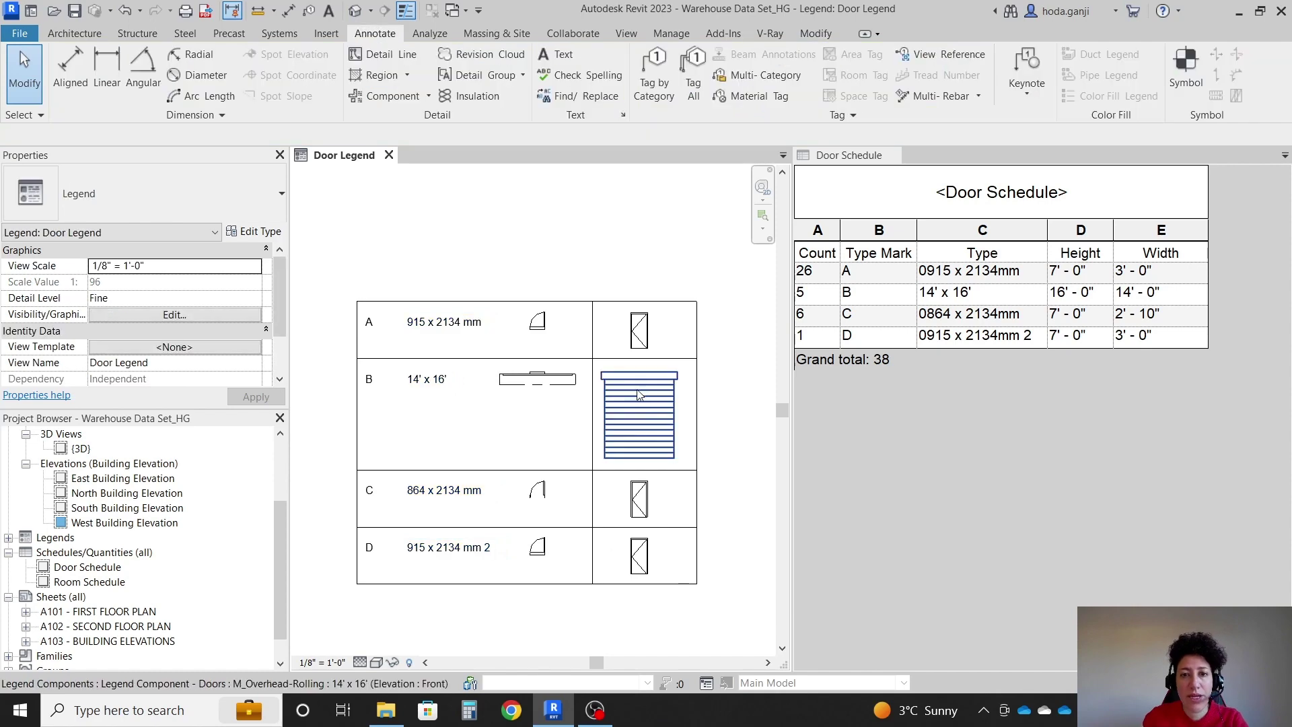
# Copy the divider twice to separate the mark, size and plan columns.
pyautogui.click(592, 407)
pyautogui.click(388, 92)
pyautogui.click(592, 301)
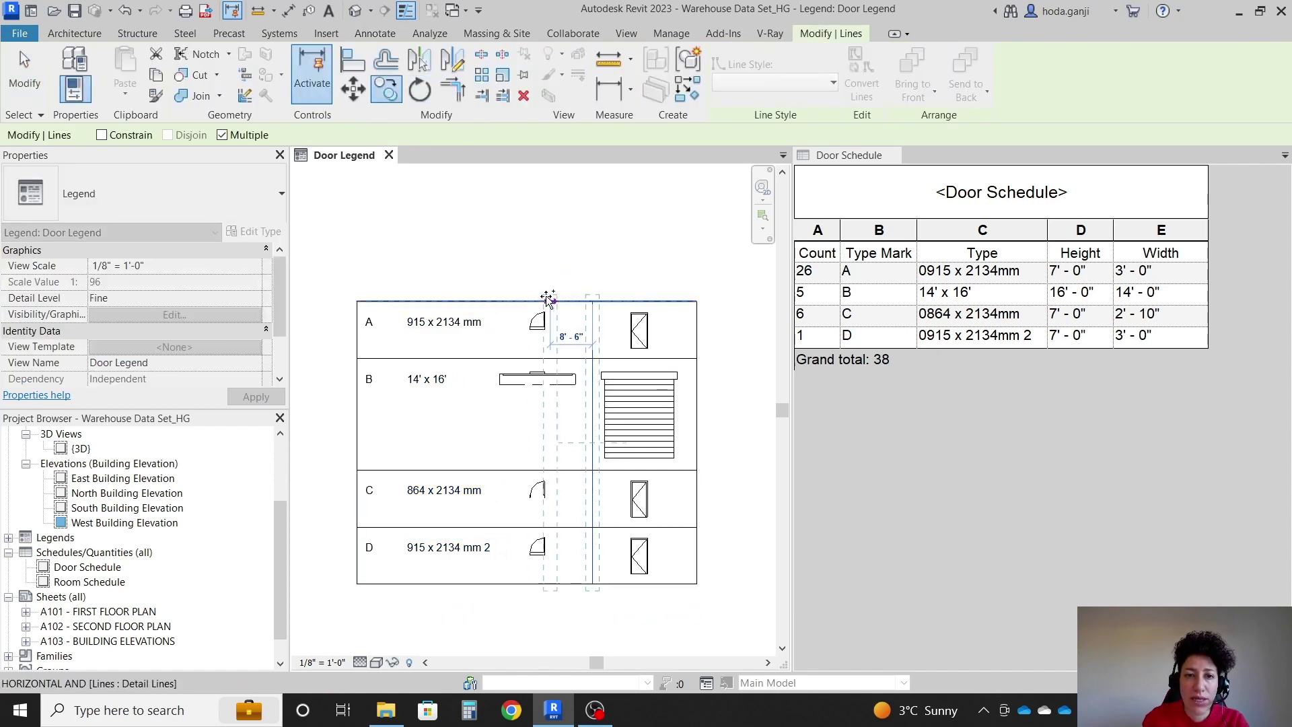
pyautogui.click(490, 301)
pyautogui.click(397, 301)
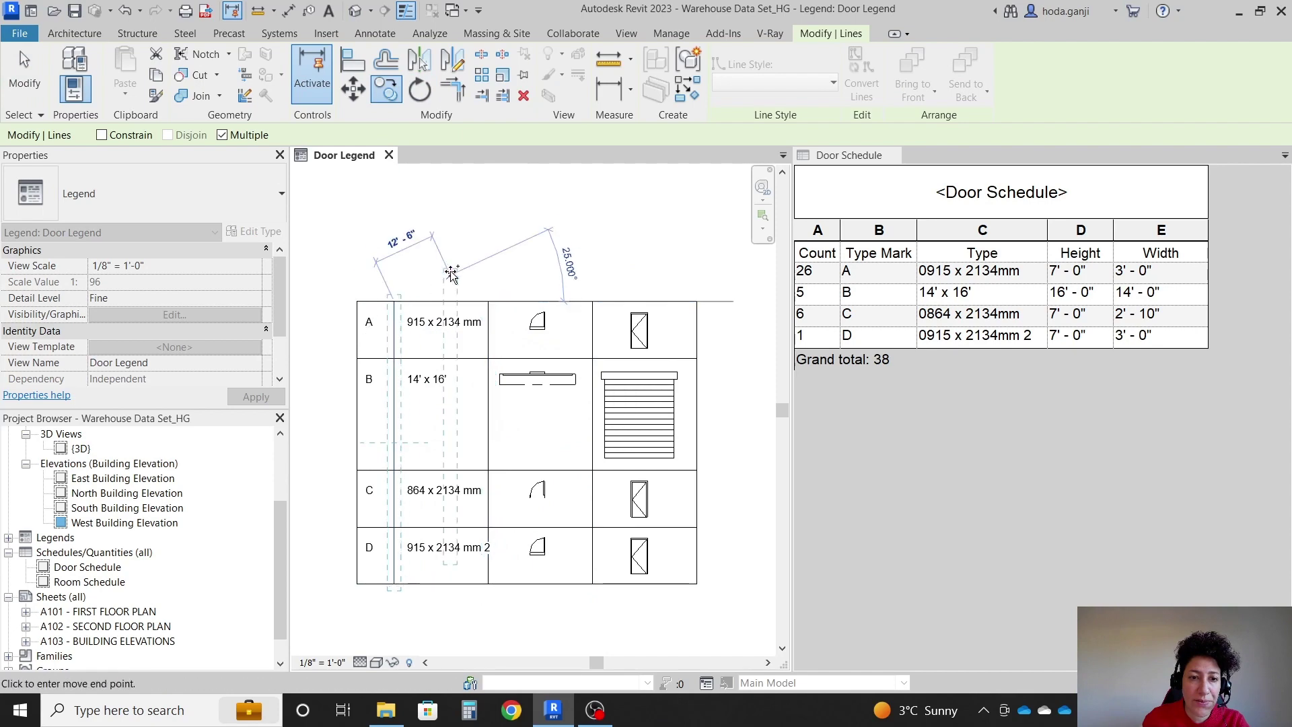
pyautogui.press('Escape')
pyautogui.press('Escape')
pyautogui.scroll(-2, 515, 369)
pyautogui.scroll(2, 515, 370)
pyautogui.scroll(-1, 514, 370)
pyautogui.scroll(3, 515, 369)
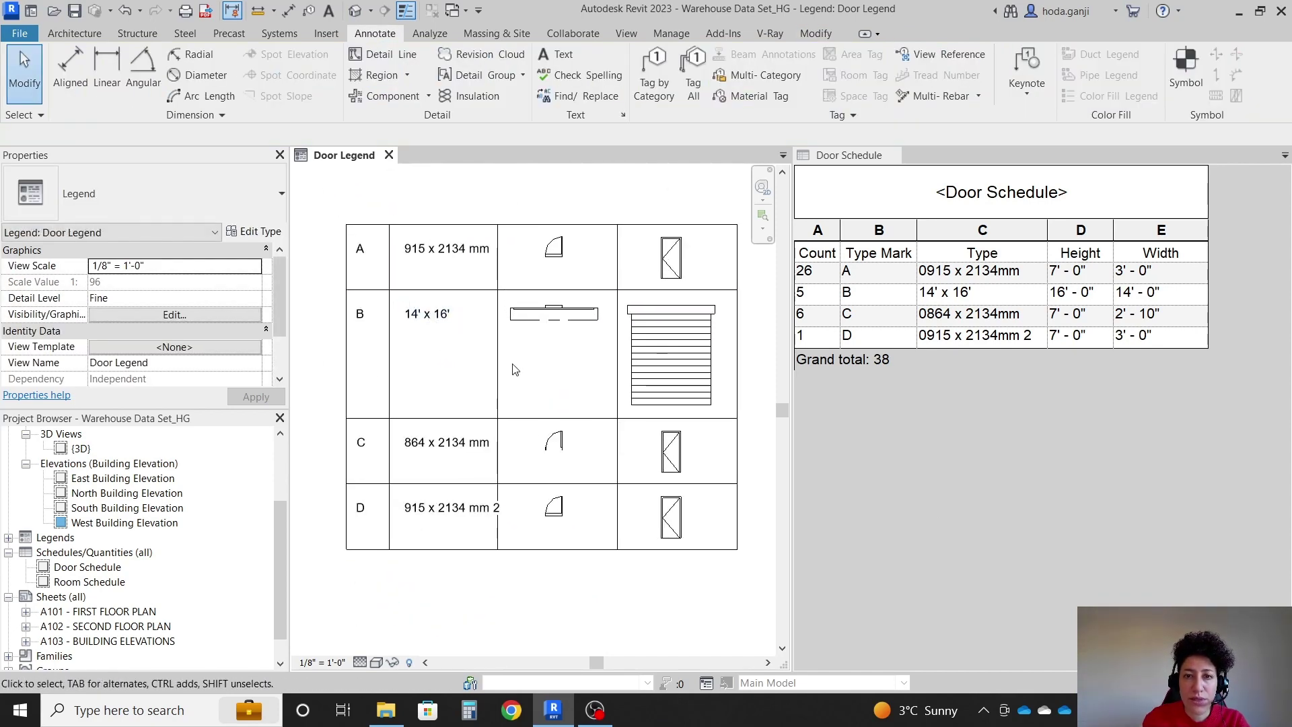
pyautogui.click(1017, 520)
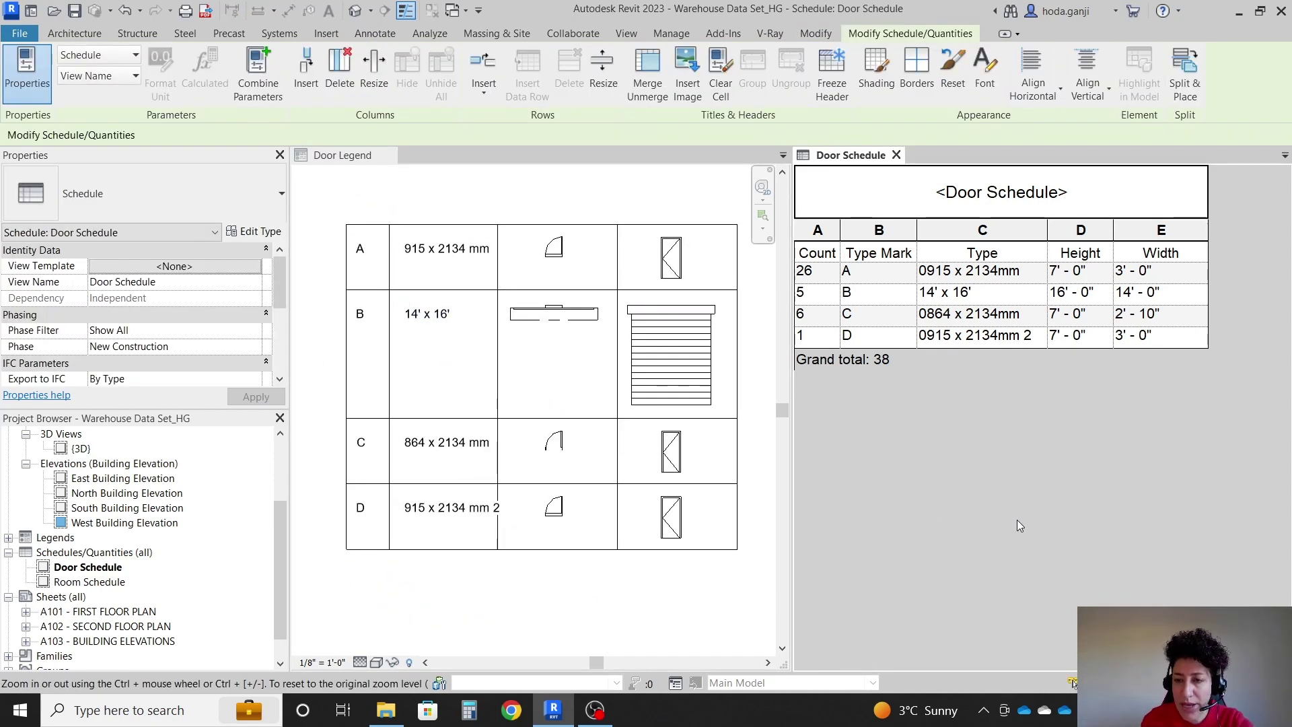
pyautogui.keyDown('ctrl'); pyautogui.scroll(3, 1017, 520); pyautogui.keyUp('ctrl')
pyautogui.click(494, 570)
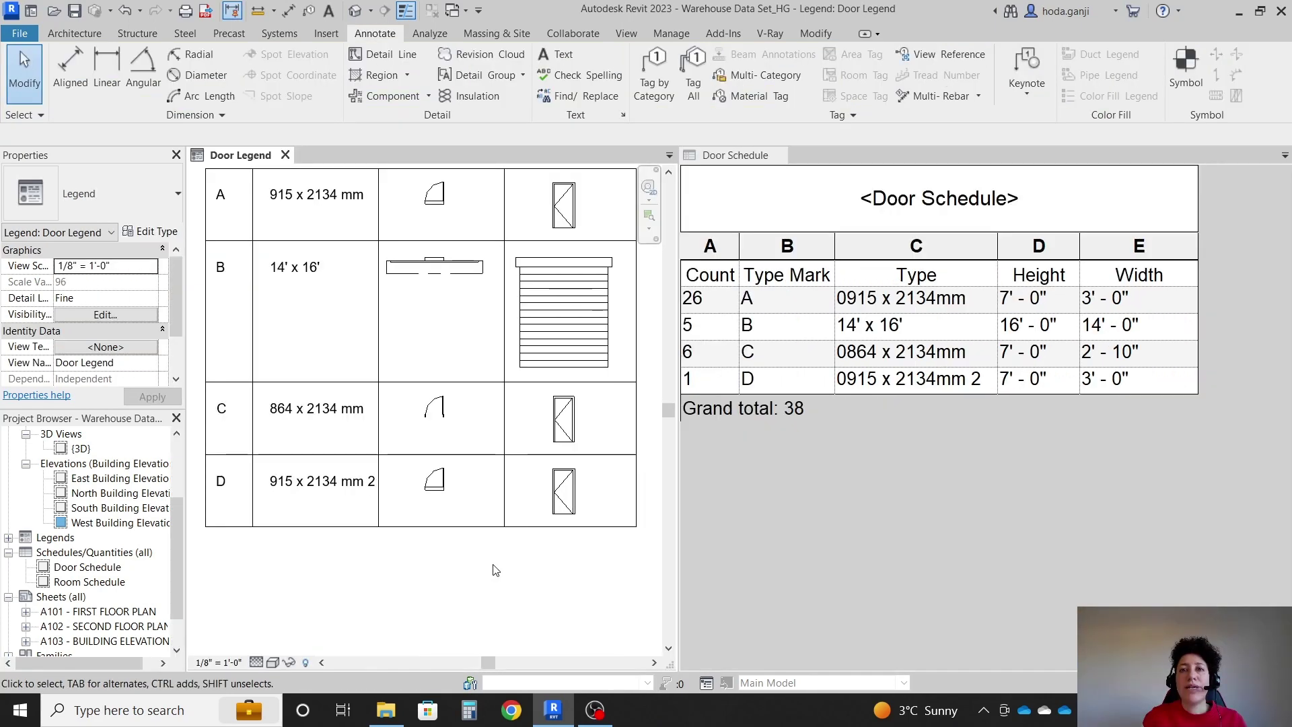